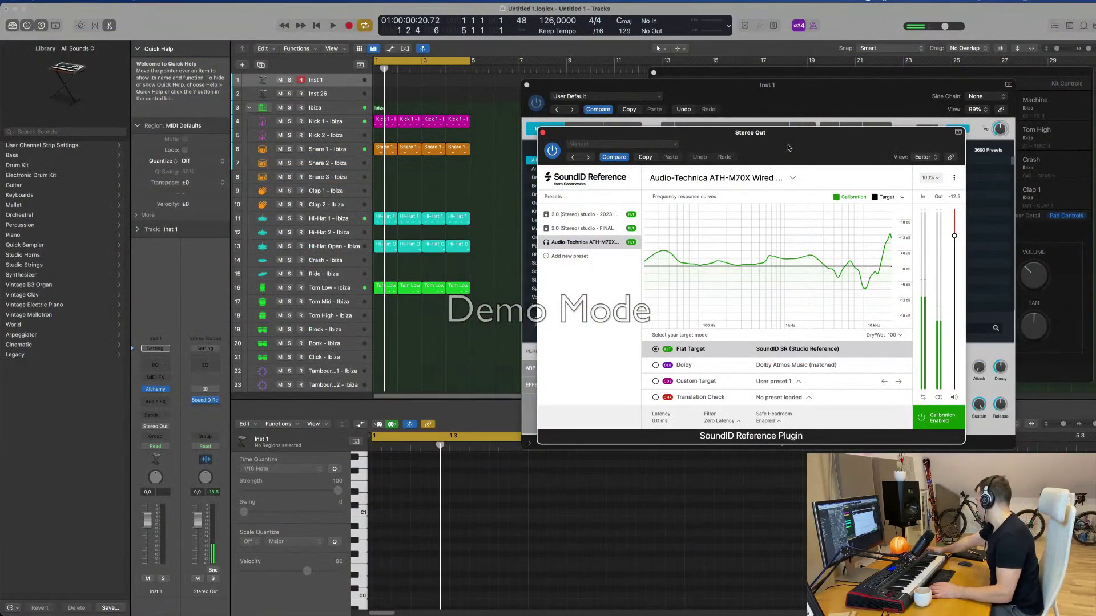
- Play the drum loop briefly and return the playhead to the project start
key(space)
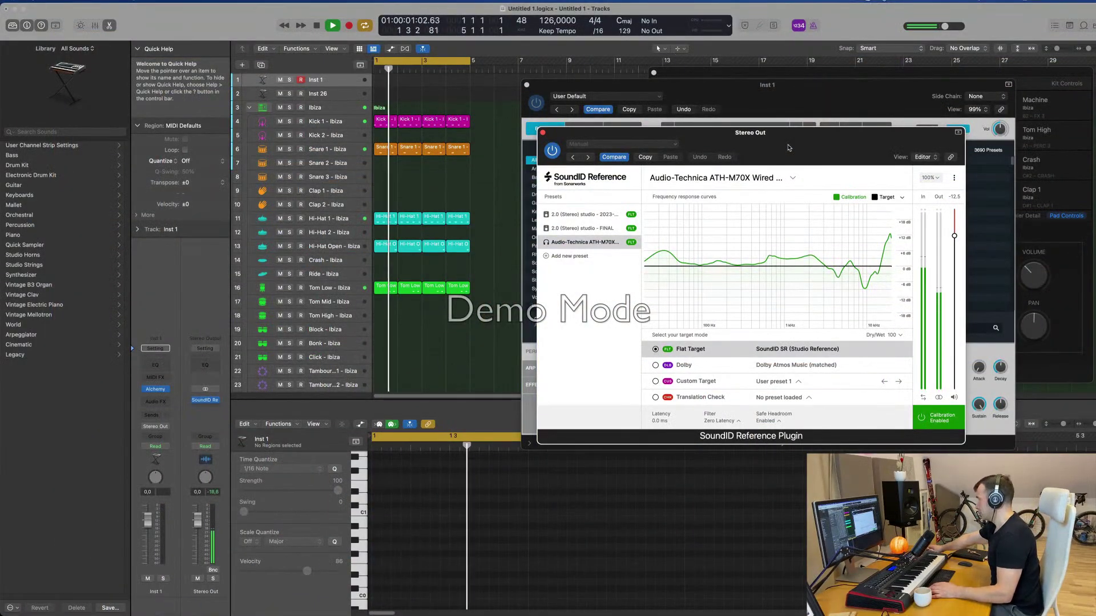
key(space)
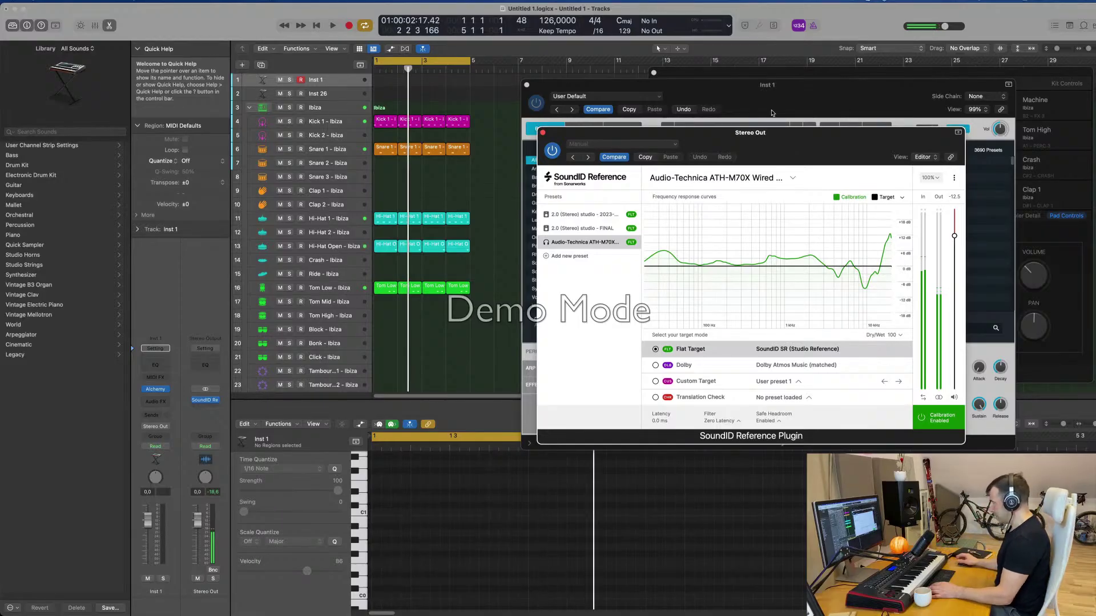
key(Return)
key(space)
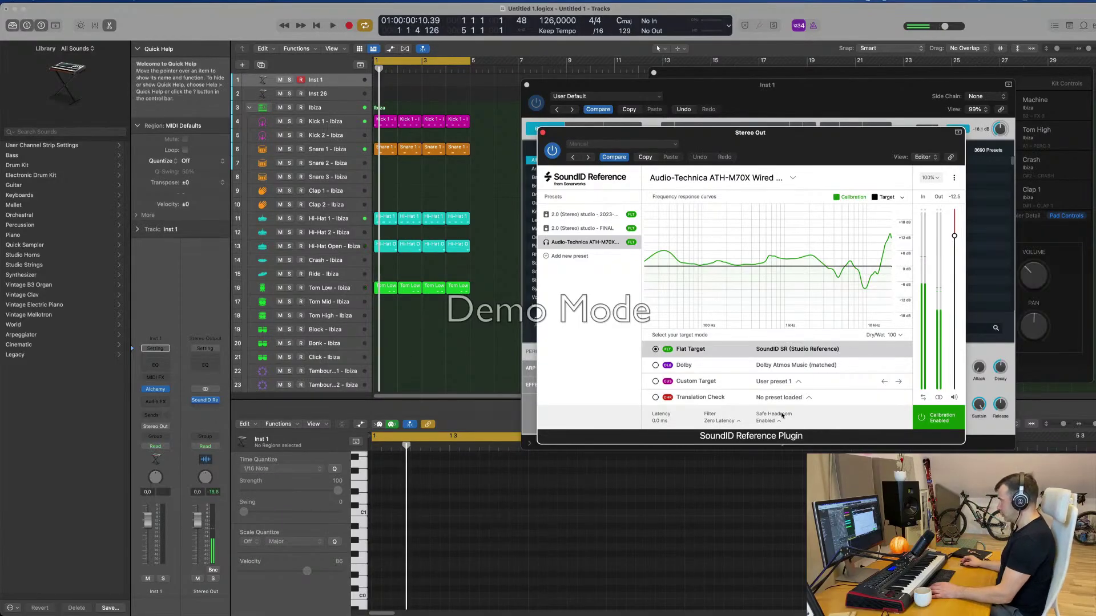
- Disable Safe Headroom in the SoundID Reference plug-in and raise its output level to 0.0
click(780, 421)
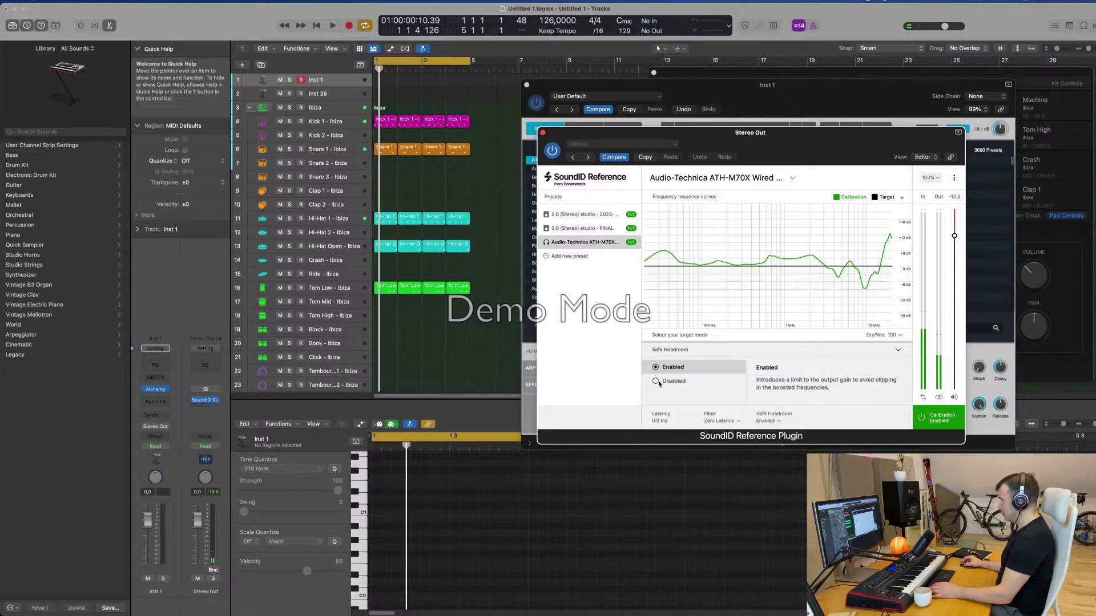
click(656, 382)
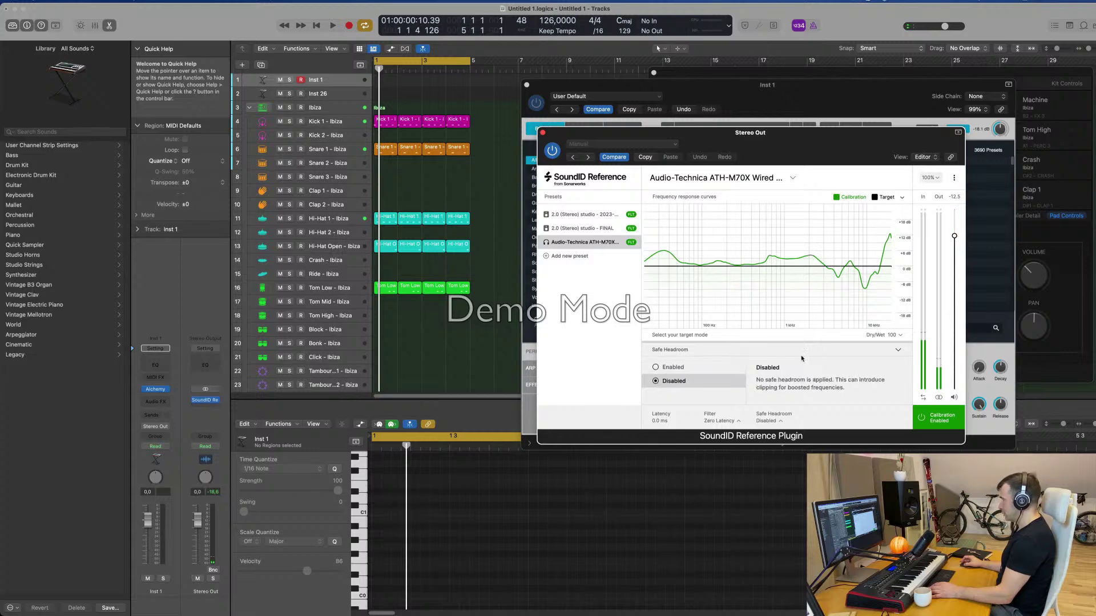
click(956, 202)
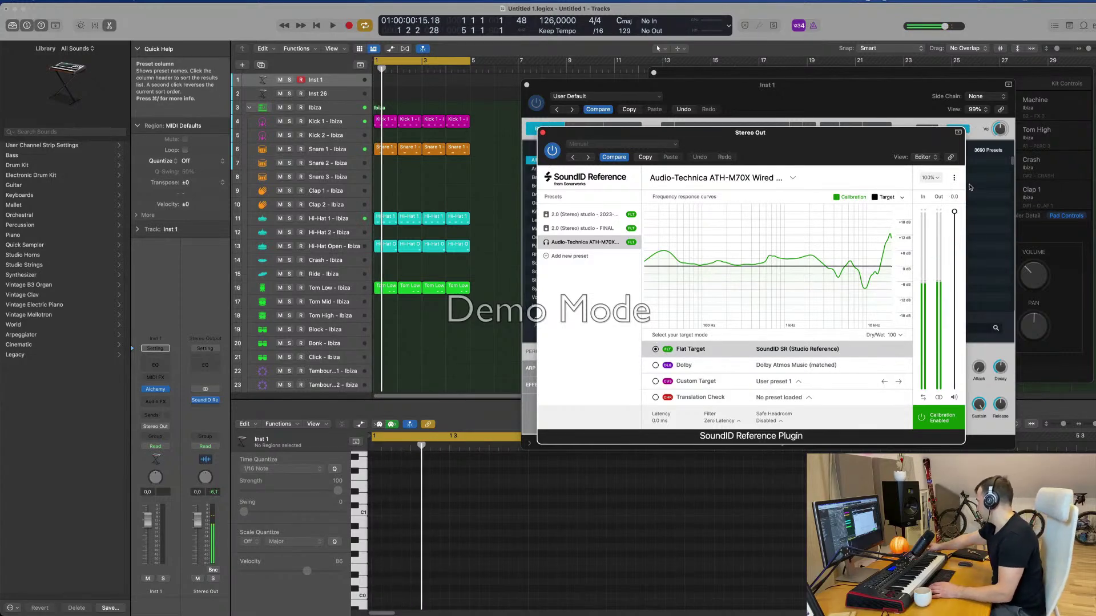
- Start playback and close the SoundID Reference and Alchemy plug-in windows
key(space)
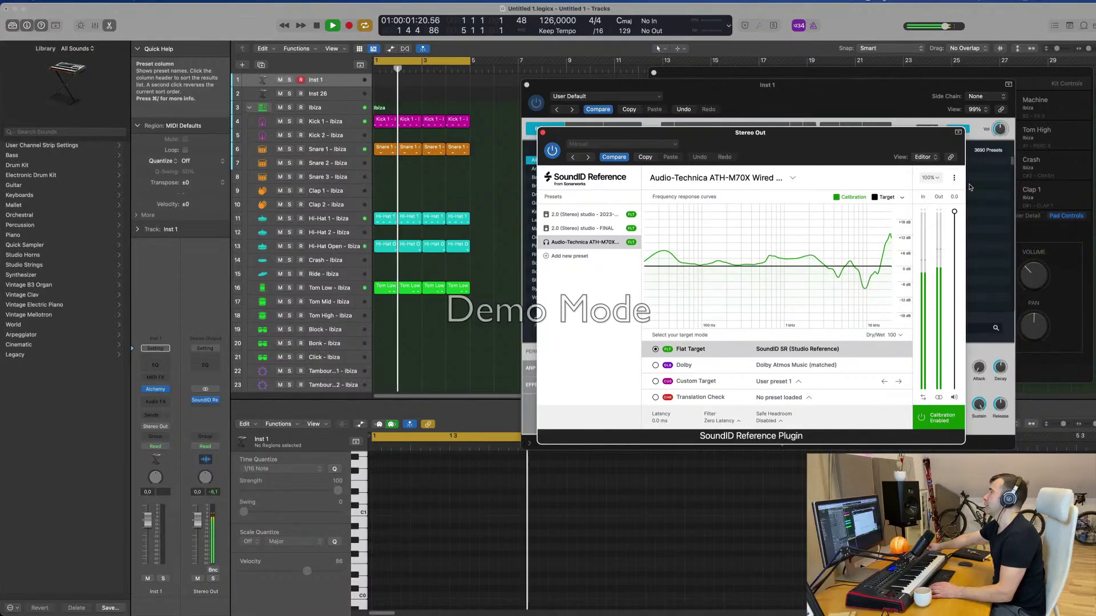
click(543, 134)
drag(526, 89, 468, 126)
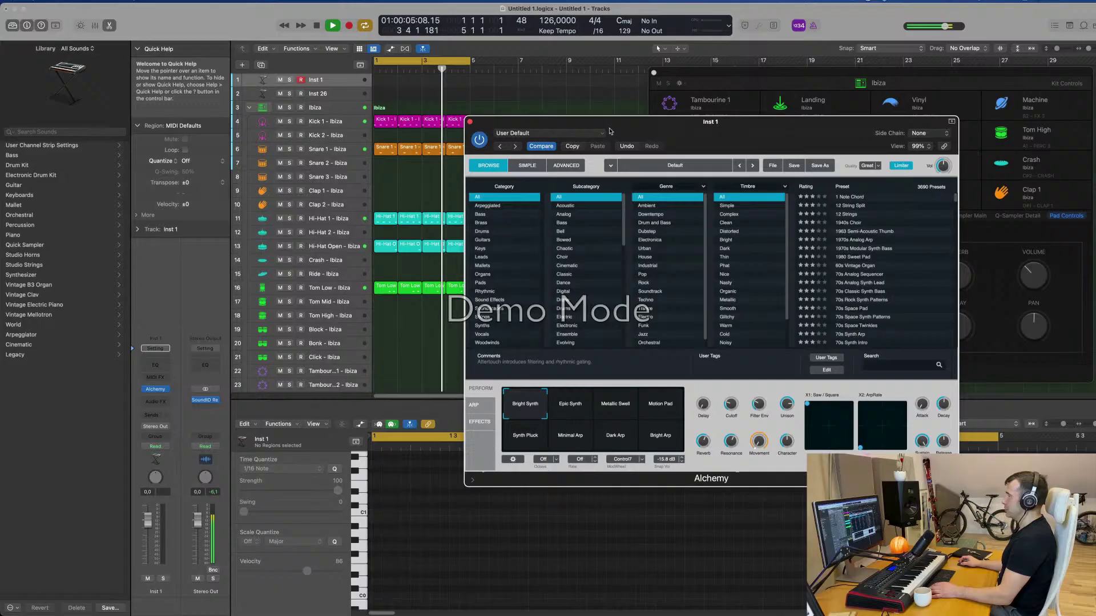
click(469, 120)
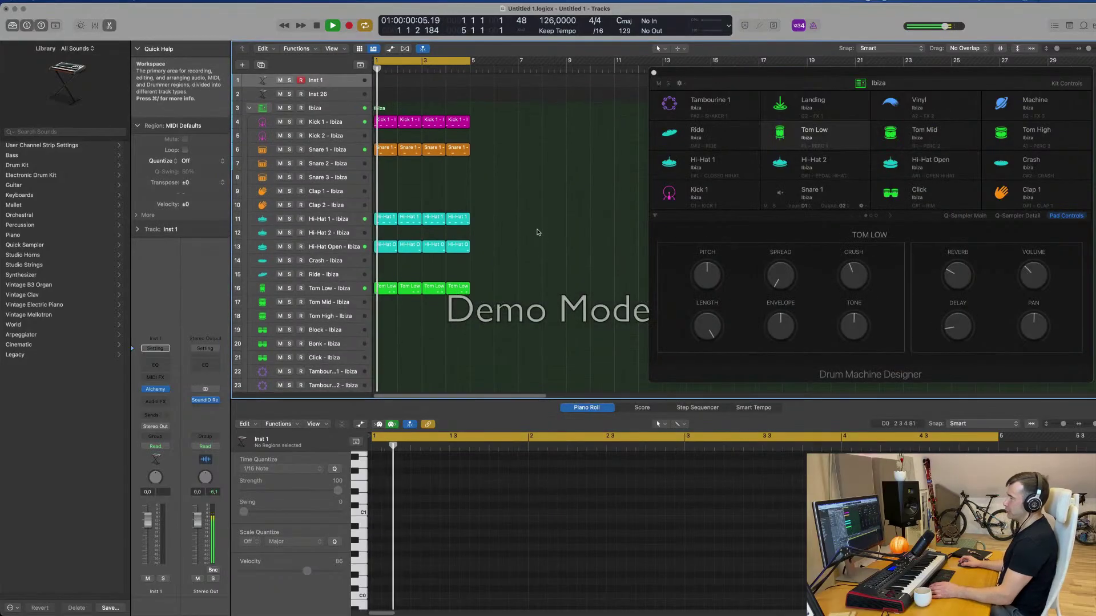
- Go through the Kick 1, Snare 1, Hi-Hat 1, Hi-Hat Open and Tom Low tracks to examine their note patterns in the Piano Roll
click(325, 121)
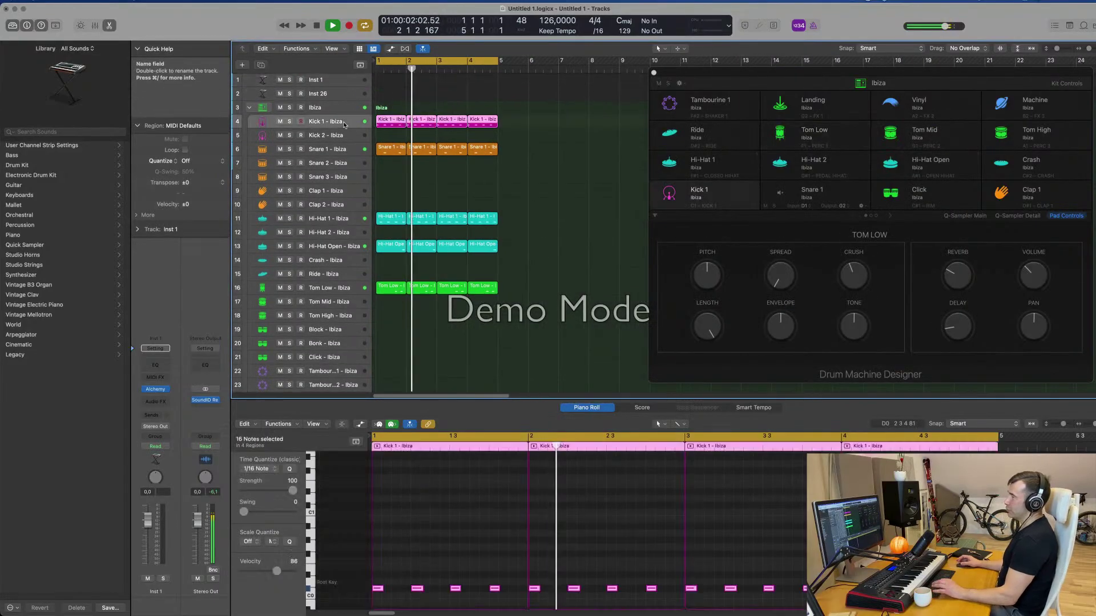
scroll(485, 565, down, 4)
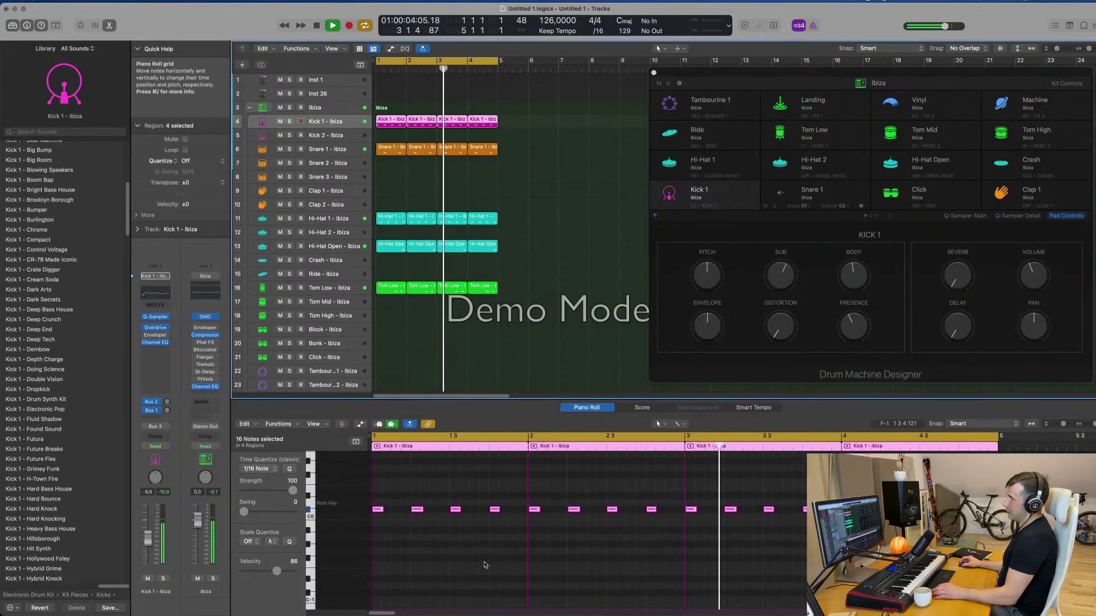
key(Down)
key(Down)
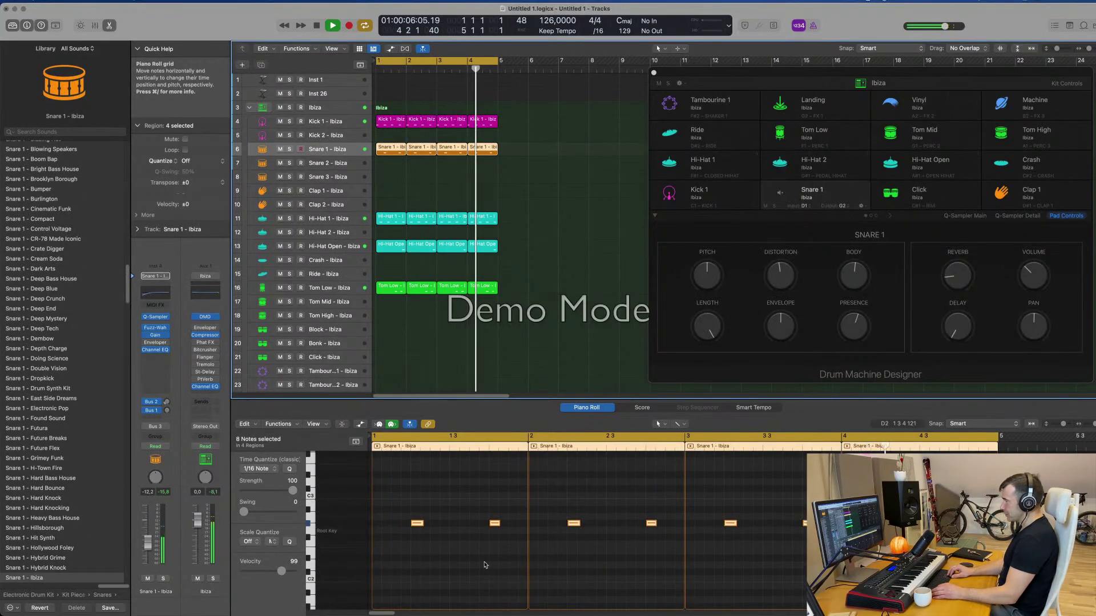
key(Down)
key(Down)
key(Down)
key(Down)
key(Down)
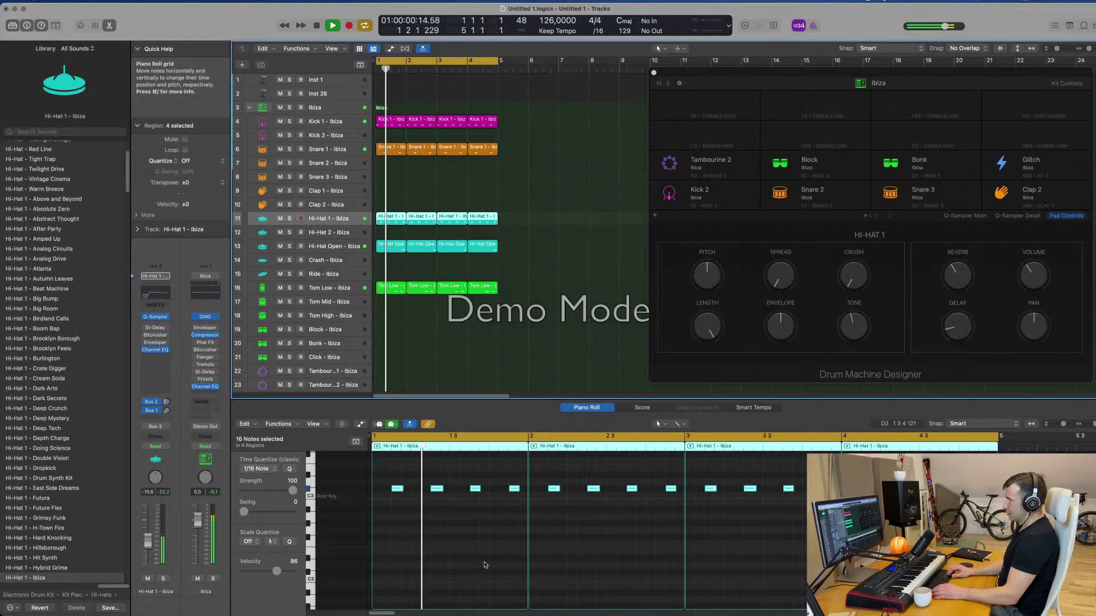
key(Down)
key(Down)
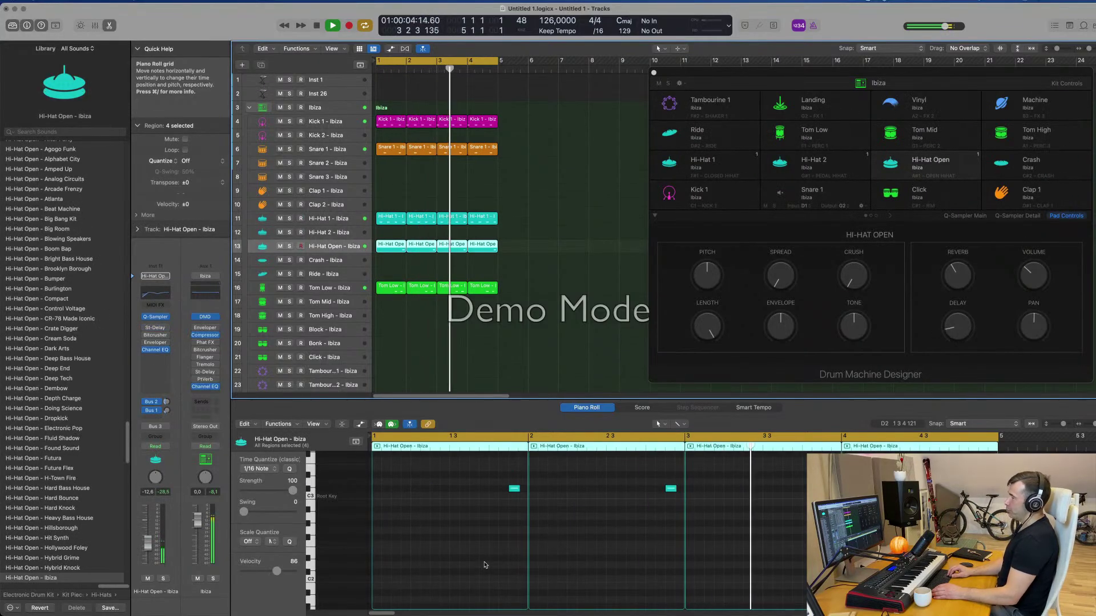
key(Down)
key(Down)
key(Down)
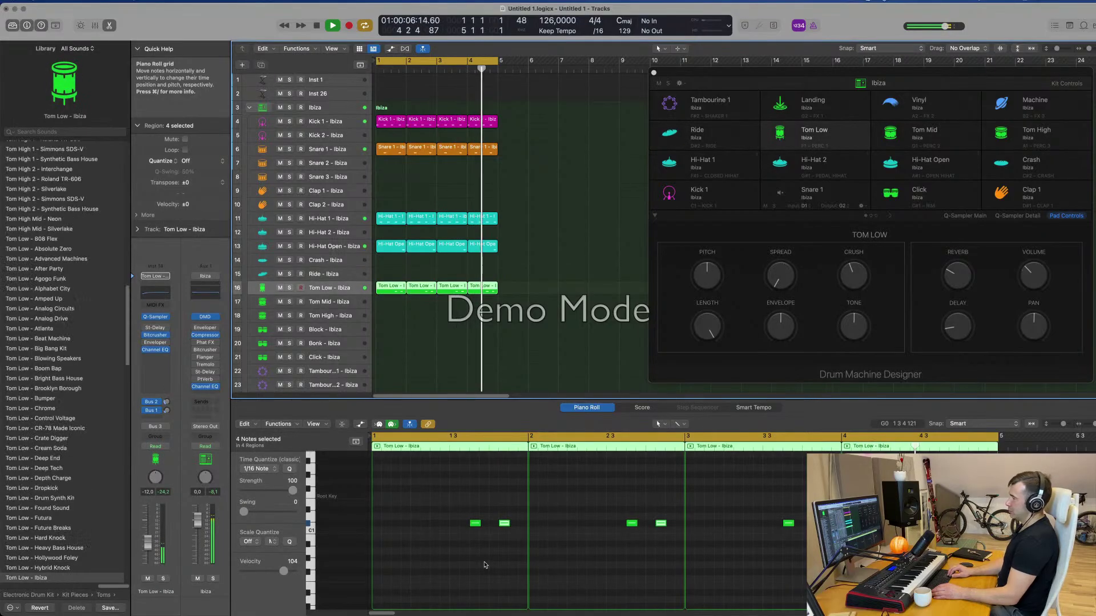
key(Up)
key(Up)
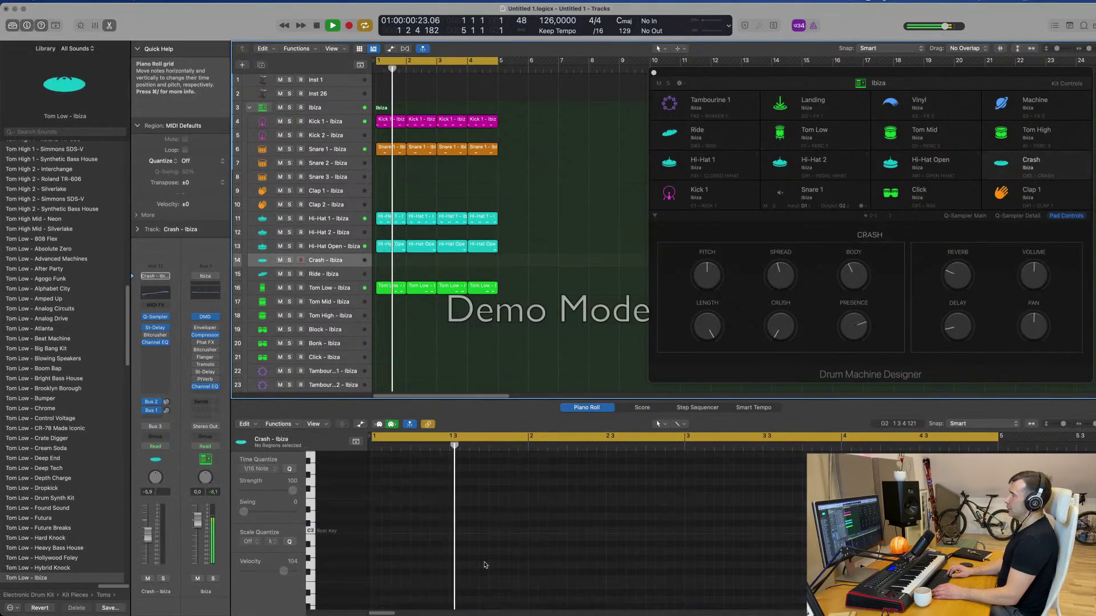
key(Down)
key(Down)
key(Down)
- Record a four-bar single-note pattern on the Inst 1 track over the looping drums
key(Up)
key(Up)
key(Up)
key(Up)
key(Up)
key(Up)
key(Up)
key(Up)
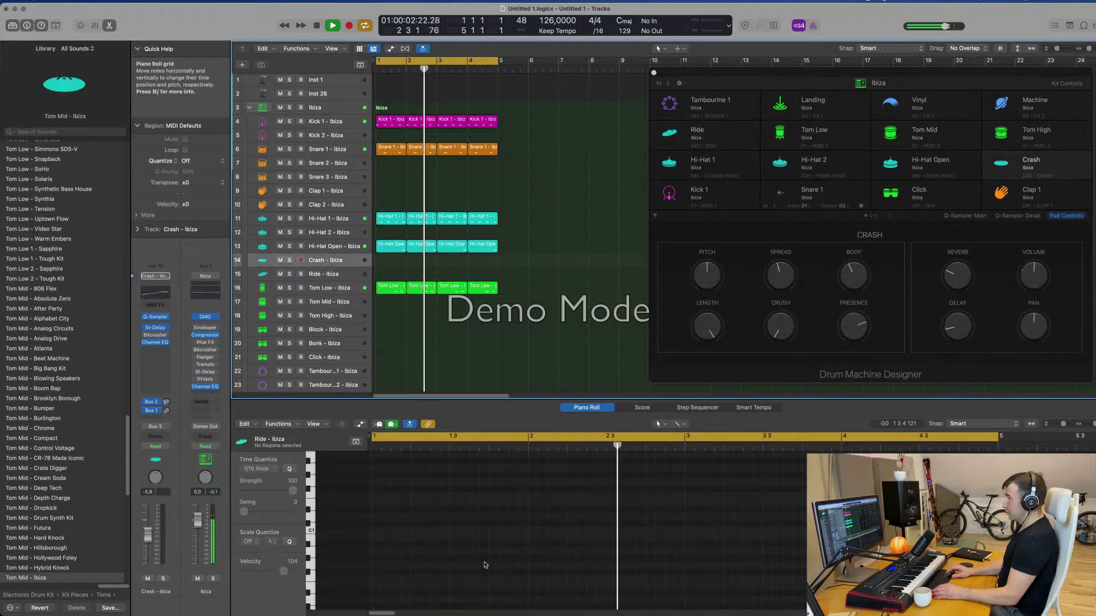
key(Up)
key(Up)
key(Up)
key(Up)
key(Up)
key(Up)
key(Up)
key(Up)
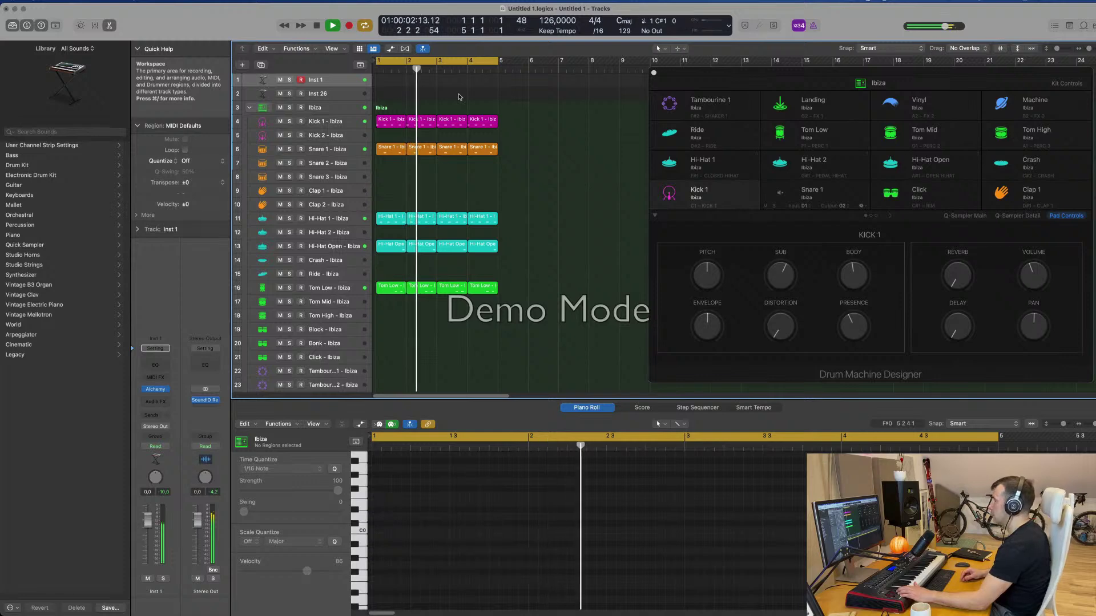
key(r)
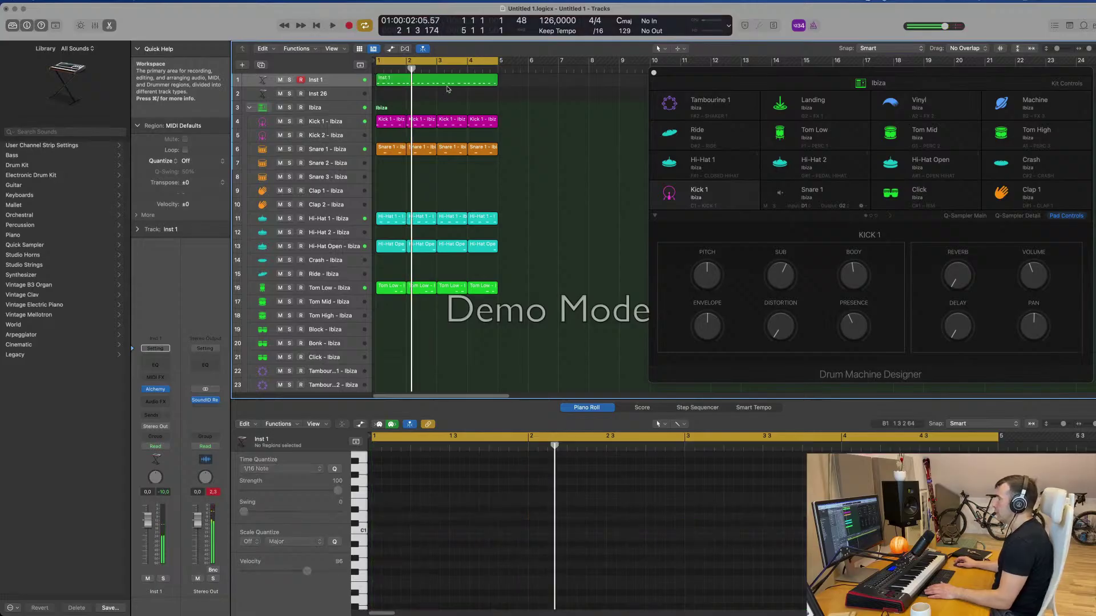
- Select all recorded Inst 1 notes in the Piano Roll and delete the first bar of the recording
click(467, 560)
key(super+a)
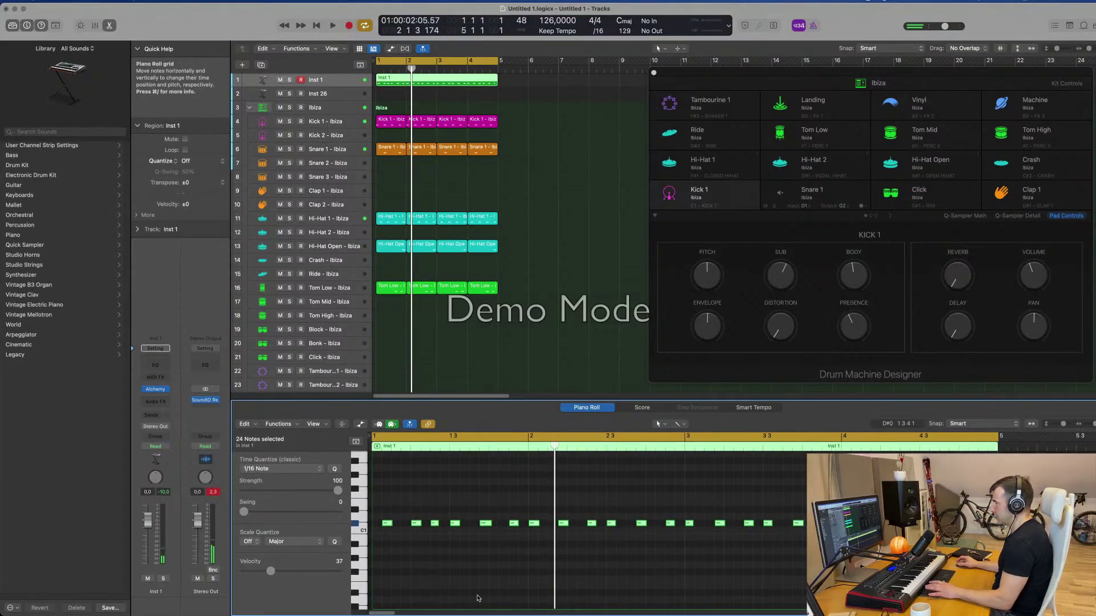
key(space)
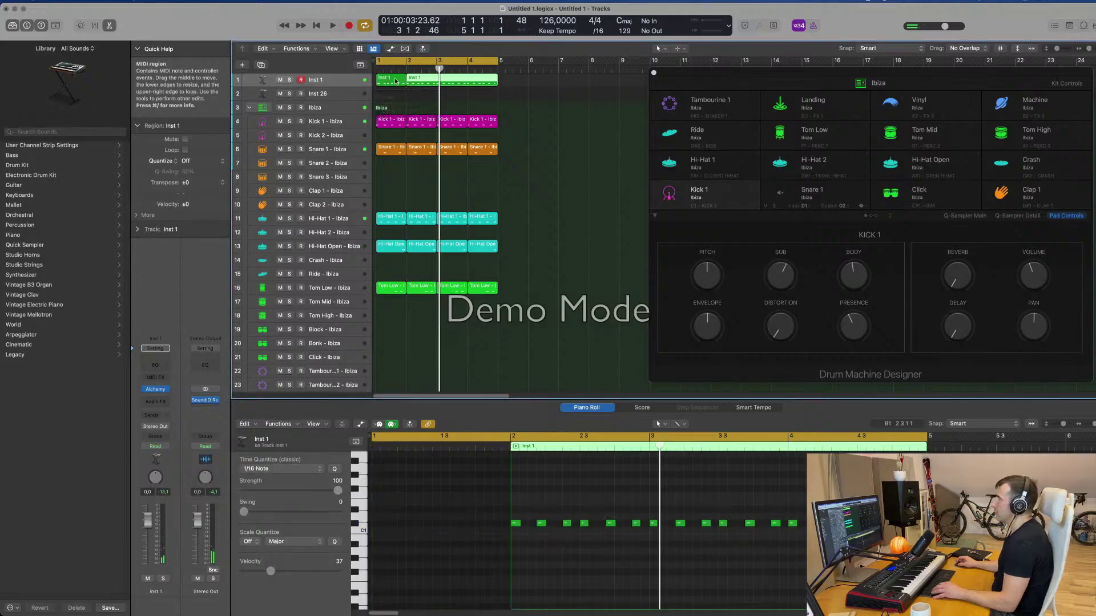
drag(405, 79, 376, 78)
key(Delete)
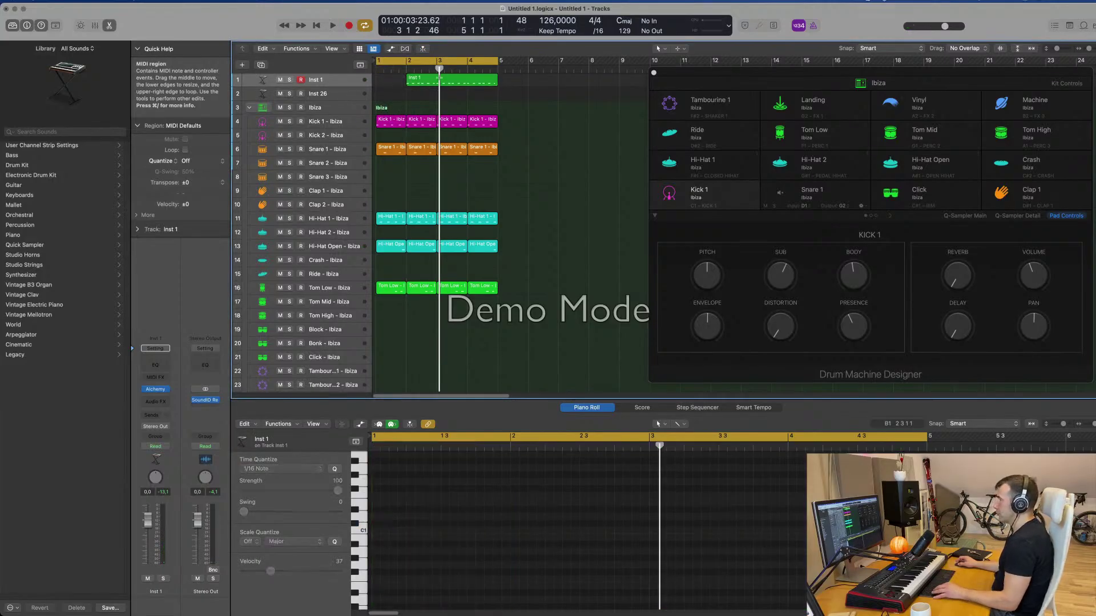
- Split the remaining Inst 1 region after about one bar and move its first piece to the start of bar 1
key(super+t)
click(423, 80)
drag(423, 80, 393, 80)
key(space)
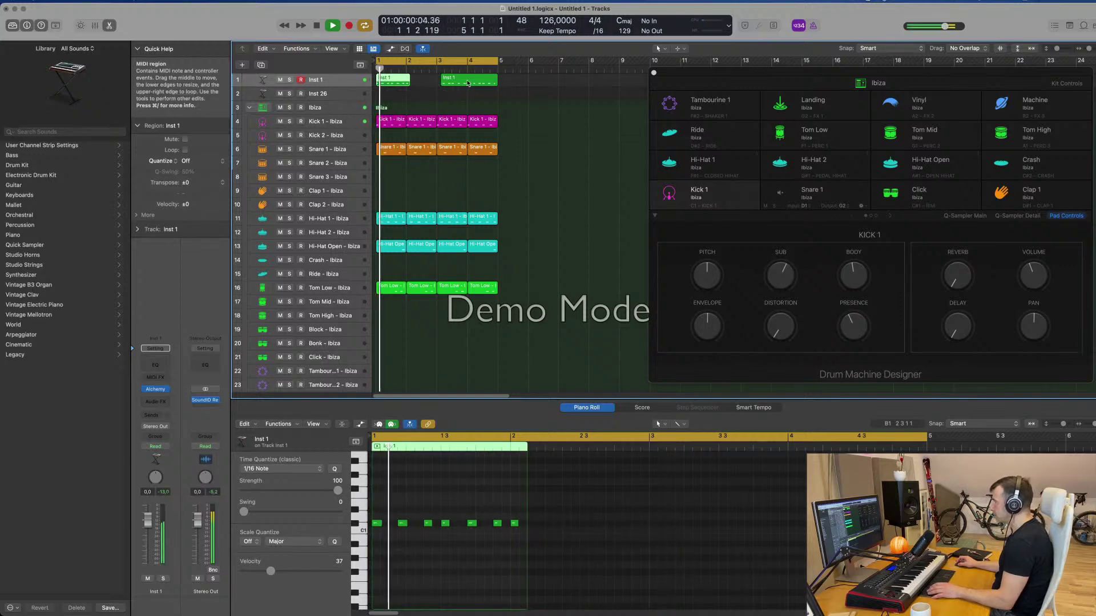
- Delete the leftover Inst 1 region and play back the short pattern with the drums
click(474, 82)
key(space)
key(Delete)
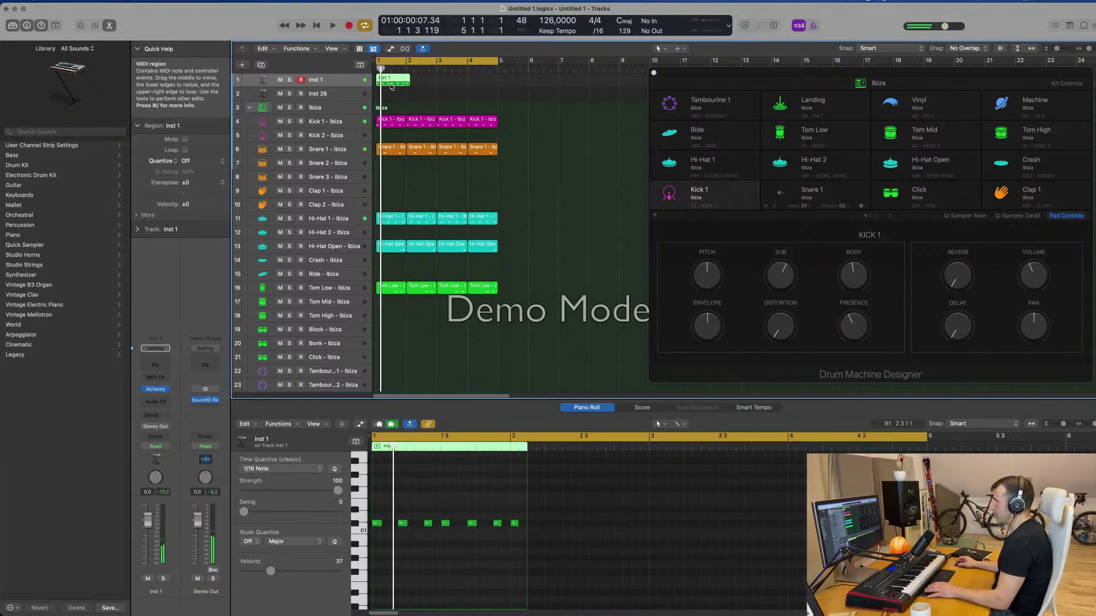
key(space)
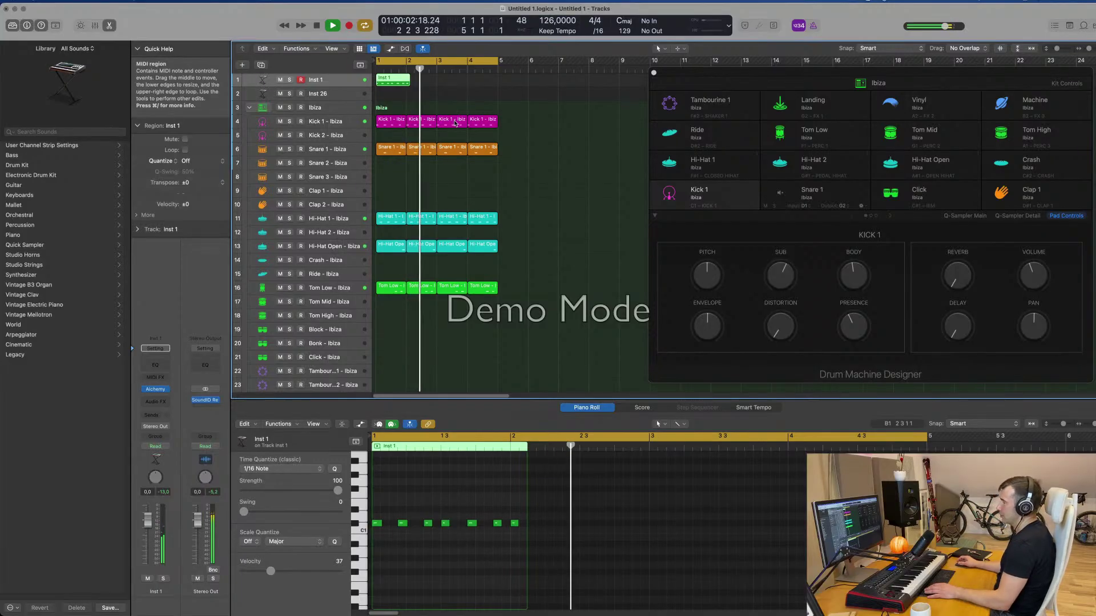
key(space)
key(space)
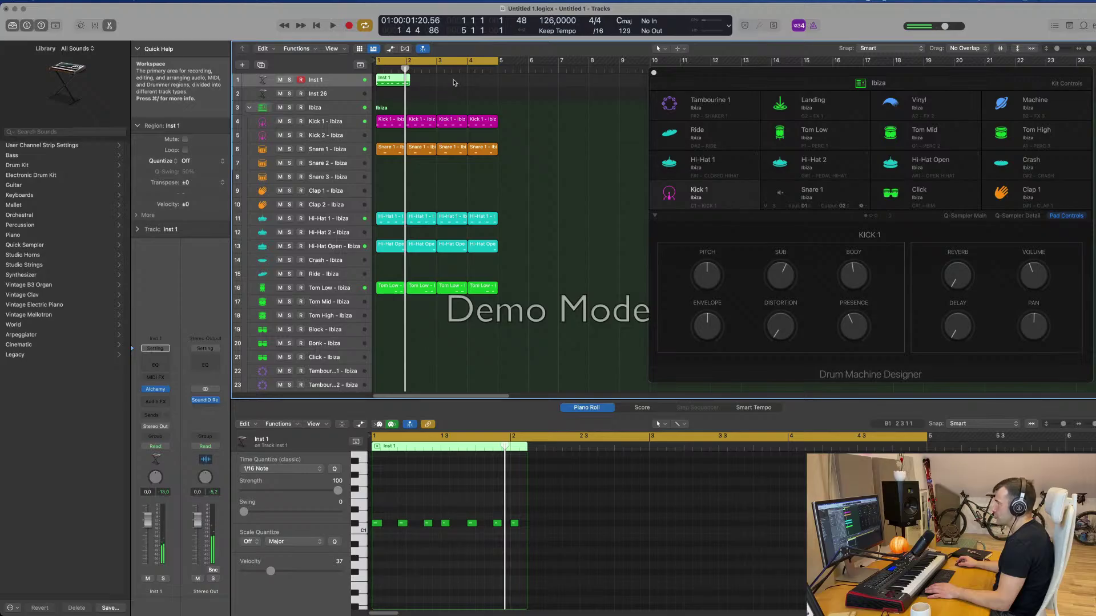
- Try to repeat the short Inst 1 region twice and play the result
key(super+r)
key(super+r)
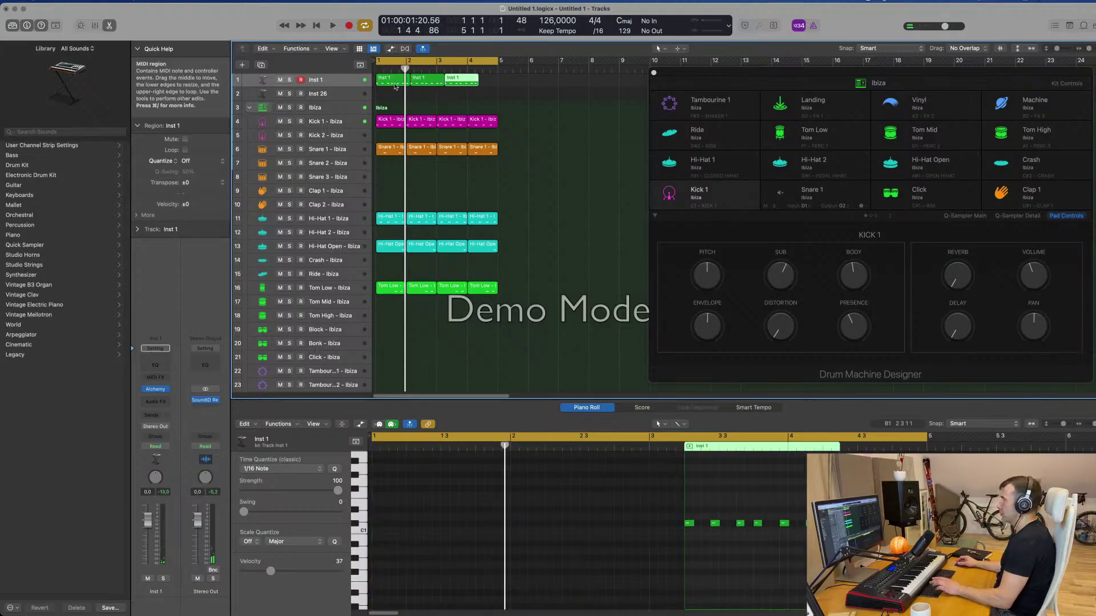
key(space)
- Select all regions on the Inst 1 track and enlarge the track's height
click(341, 81)
drag(366, 87, 370, 127)
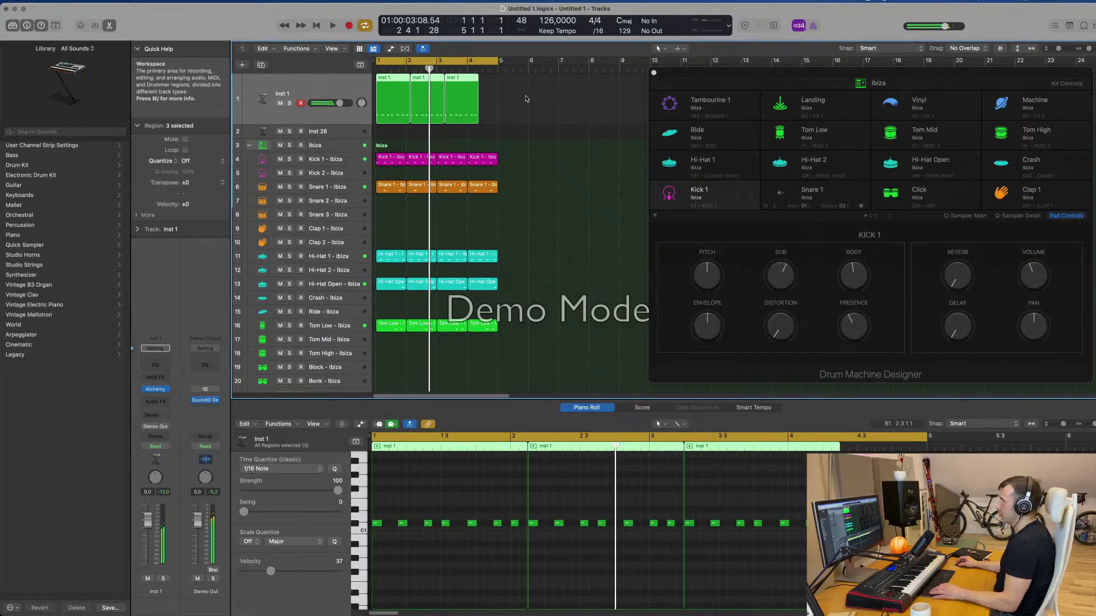
- Undo the two region repeats and trim the Inst 1 region to end exactly at bar 2
key(super+z)
key(super+z)
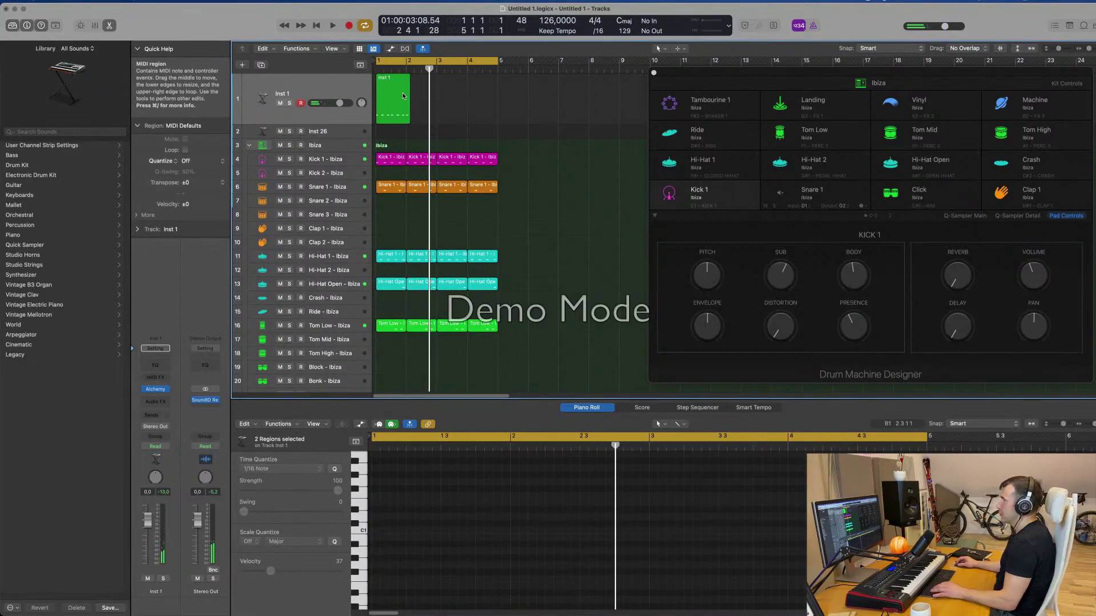
click(403, 96)
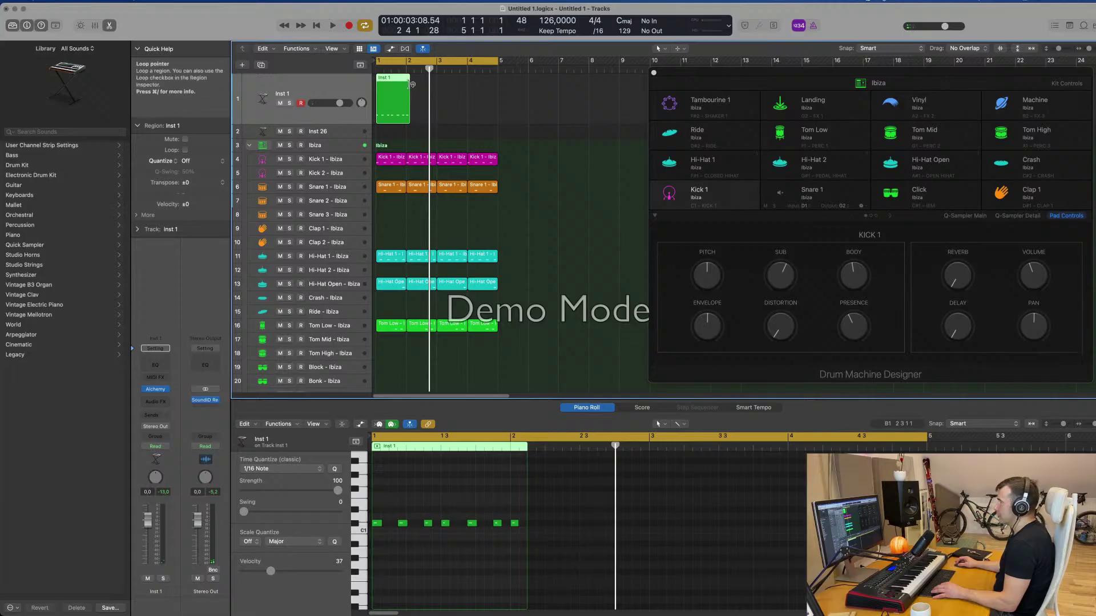
drag(409, 119, 405, 119)
- Repeat the one-bar Inst 1 region three times to fill bars 1 to 4 and play the loop from the start
key(super+r)
key(super+r)
key(super+r)
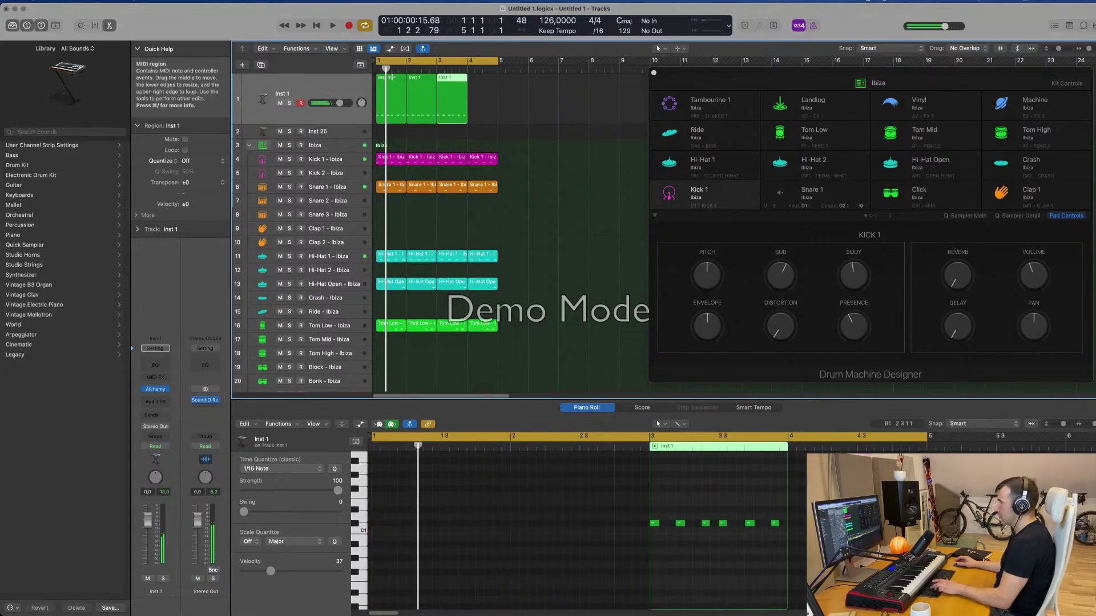
key(space)
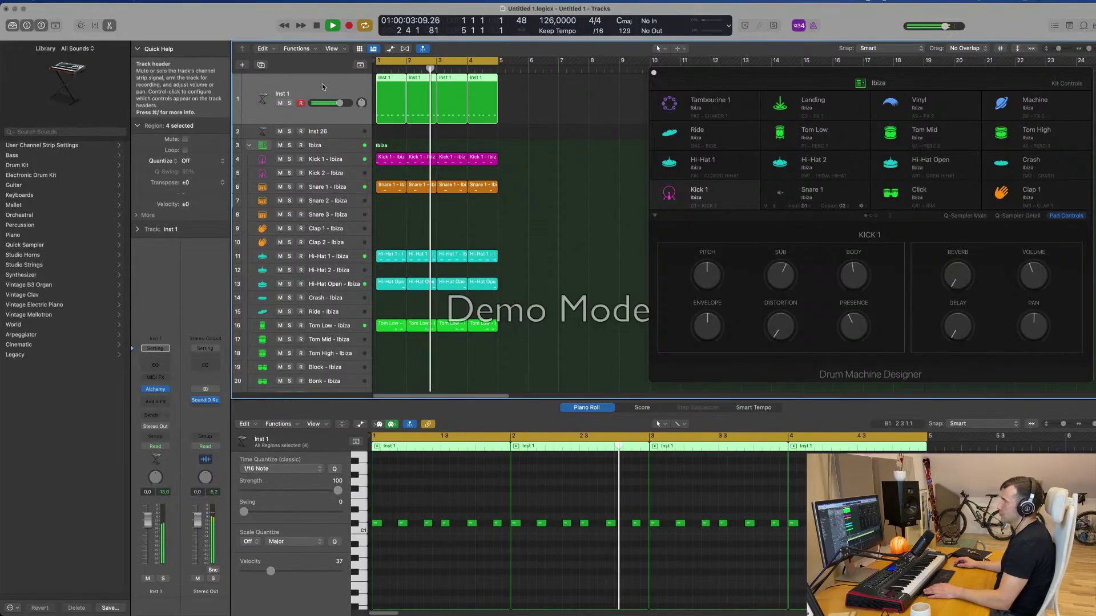
key(Return)
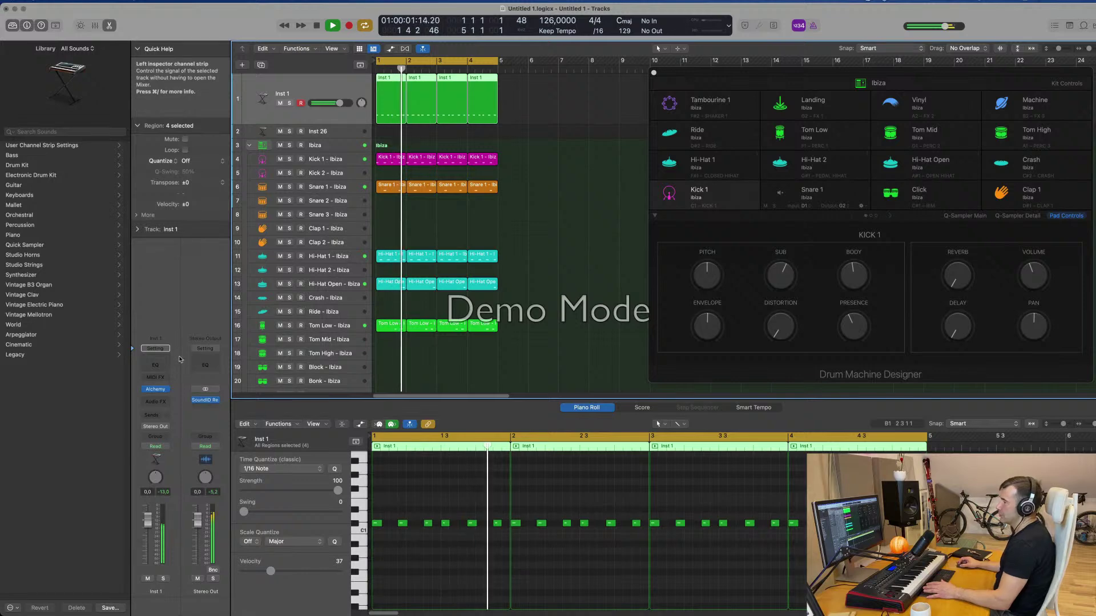
- Open the Alchemy instrument of the Inst 1 track and move its window higher on the screen
click(155, 389)
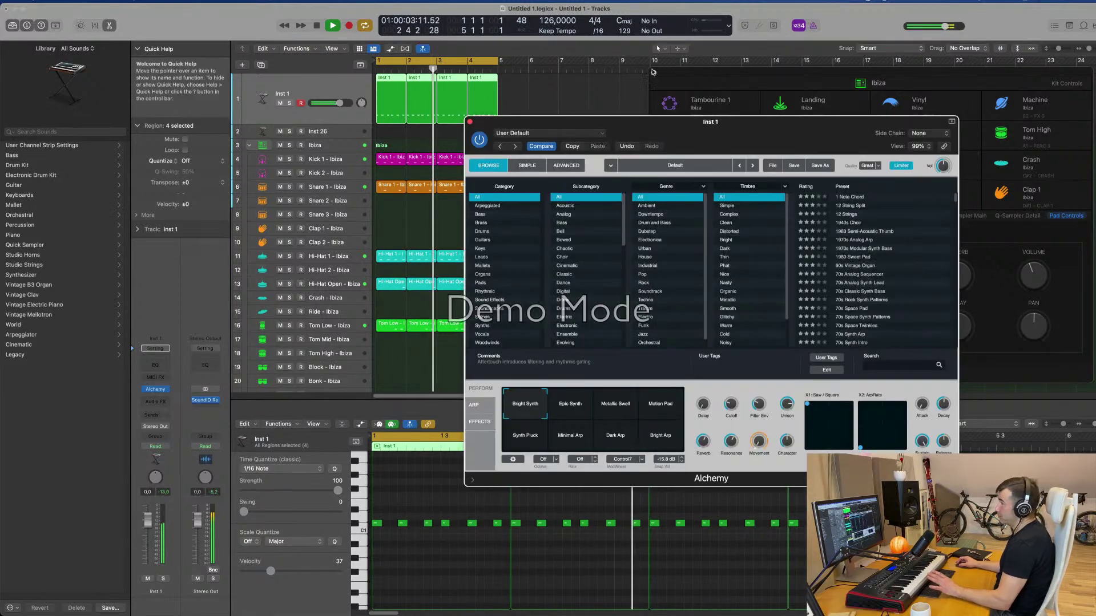
drag(699, 126, 581, 77)
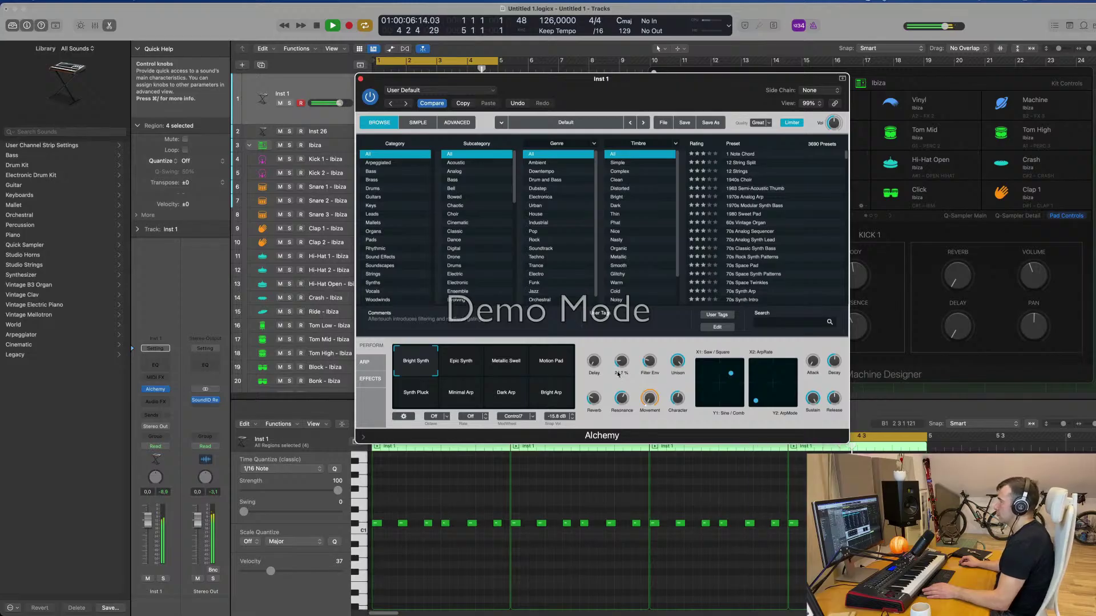
- Move the ArpRate pad point of Inst 1's Alchemy to the far right edge, set Cutoff to about 26 %, and close the instrument
drag(628, 79, 672, 70)
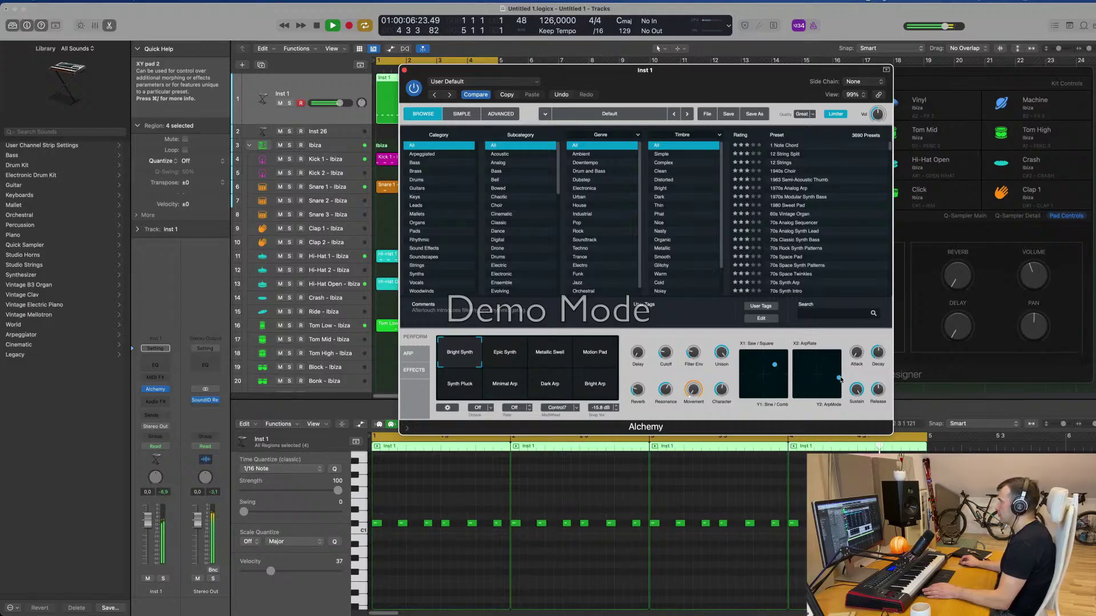
drag(840, 379, 803, 379)
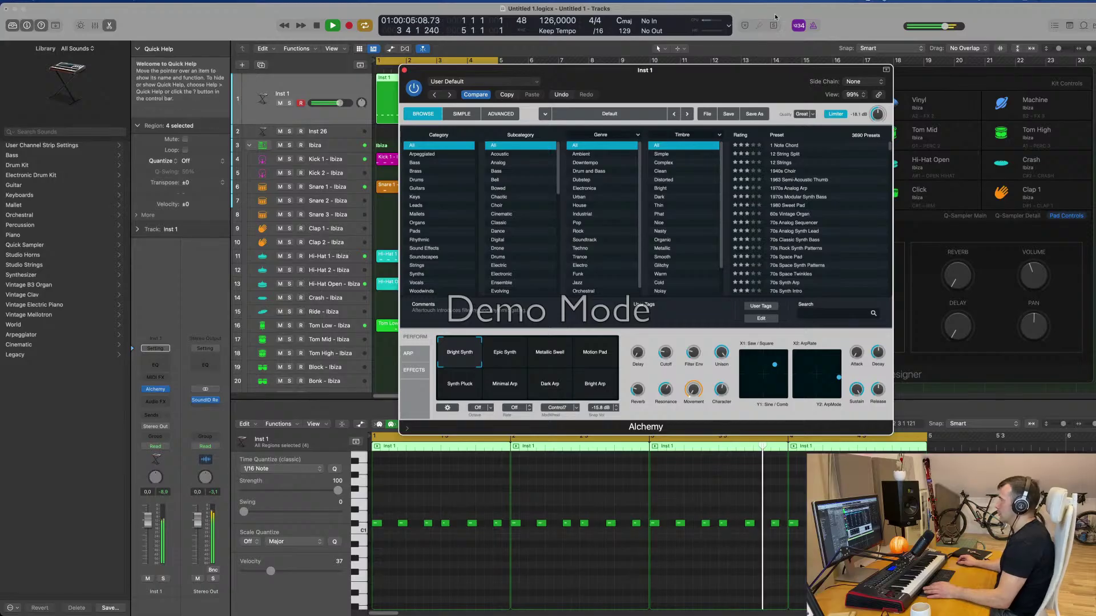
mouse_move(755, 70)
mouse_down()
mouse_move(745, 68)
mouse_move(776, 52)
mouse_move(758, 65)
mouse_up()
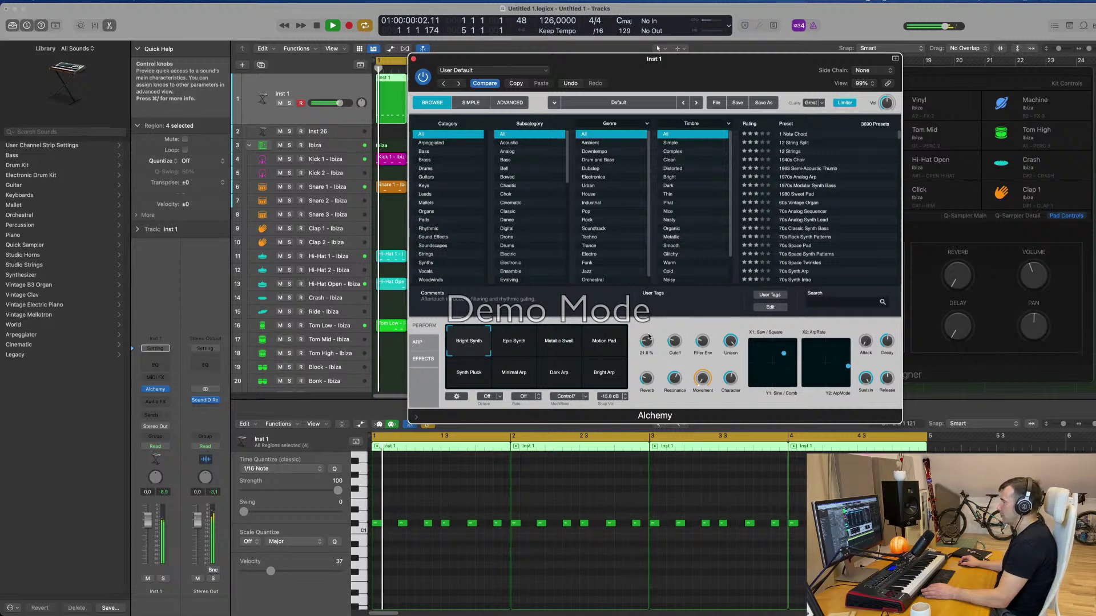
scroll(647, 340, up, 5)
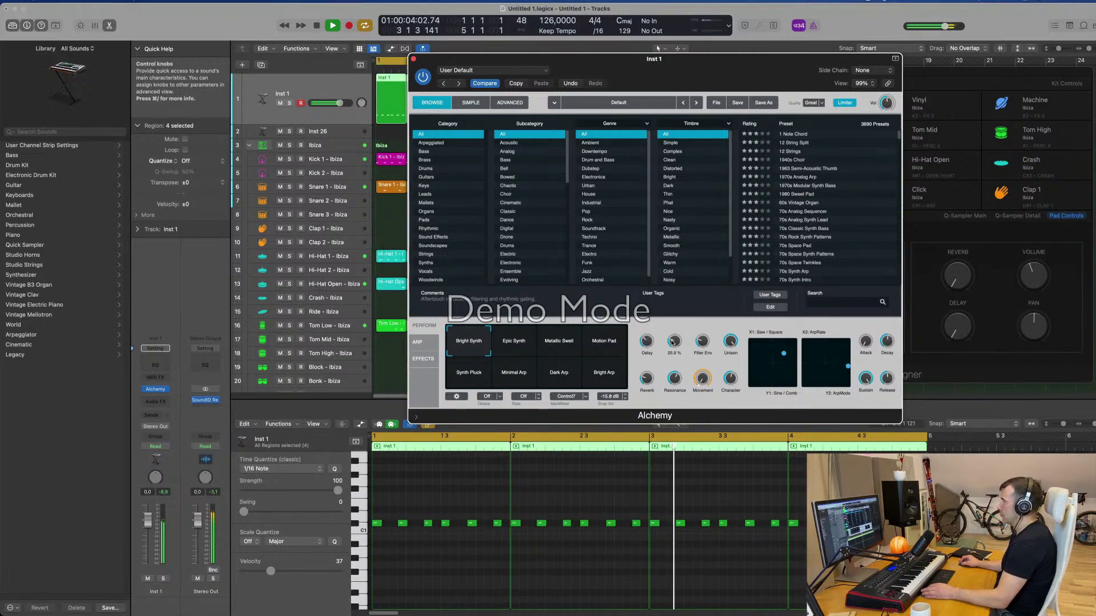
drag(467, 59, 487, 117)
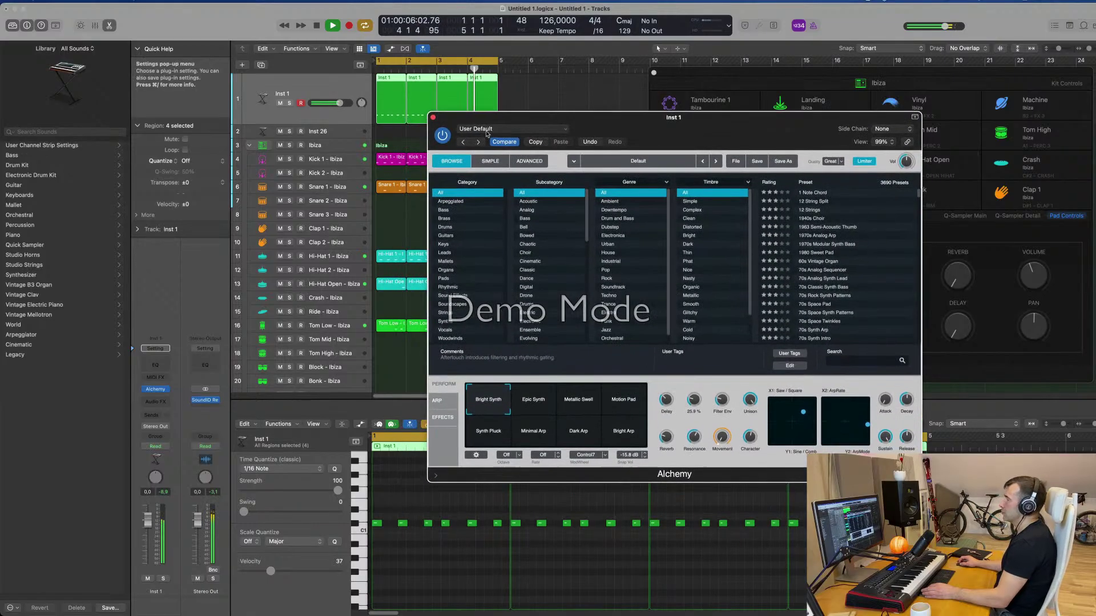
click(434, 118)
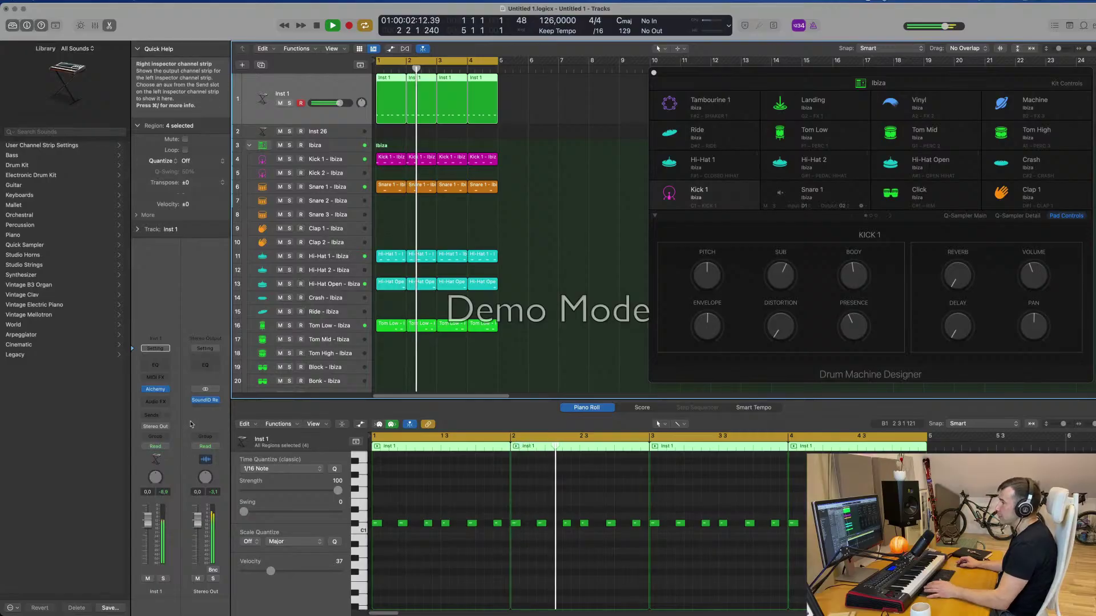
- Insert a Compressor as an audio effect on the Inst 1 track and set its side chain source to Inst 2
click(163, 377)
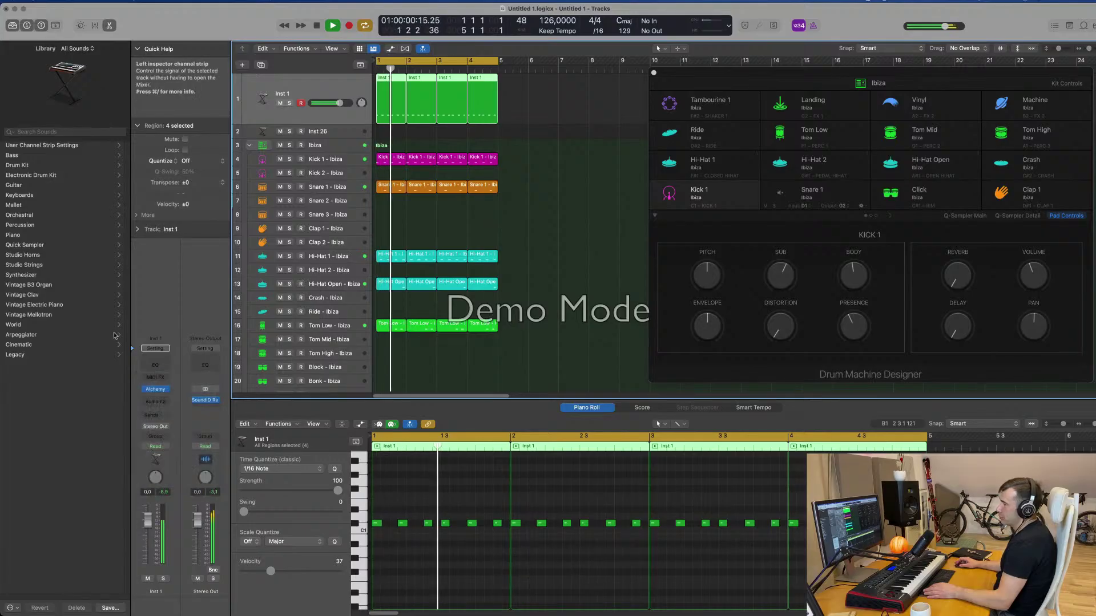
key(Escape)
click(160, 402)
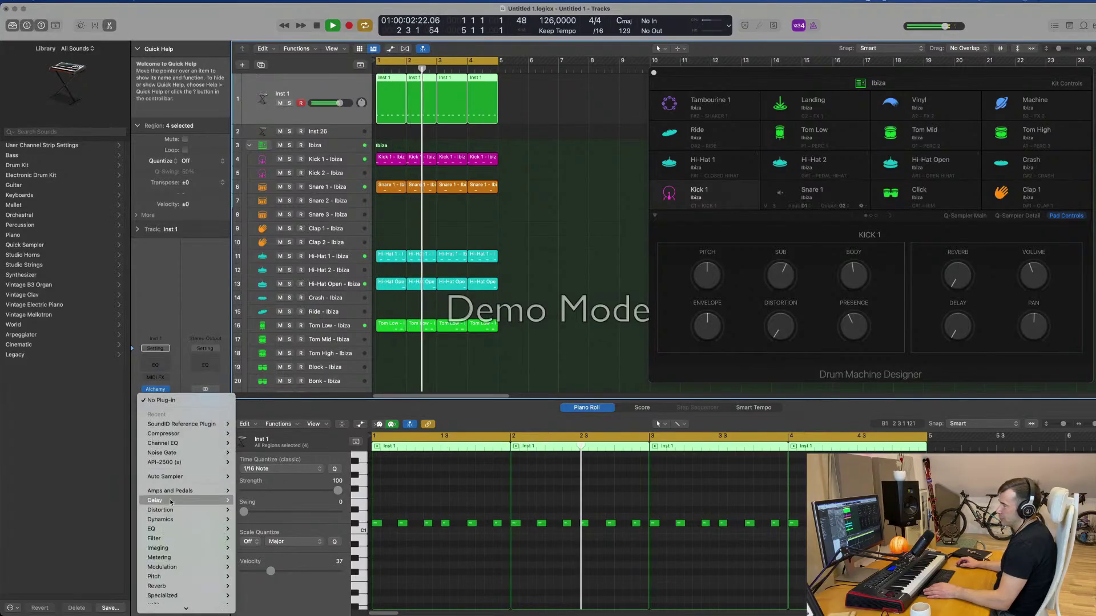
mouse_move(181, 455)
click(514, 217)
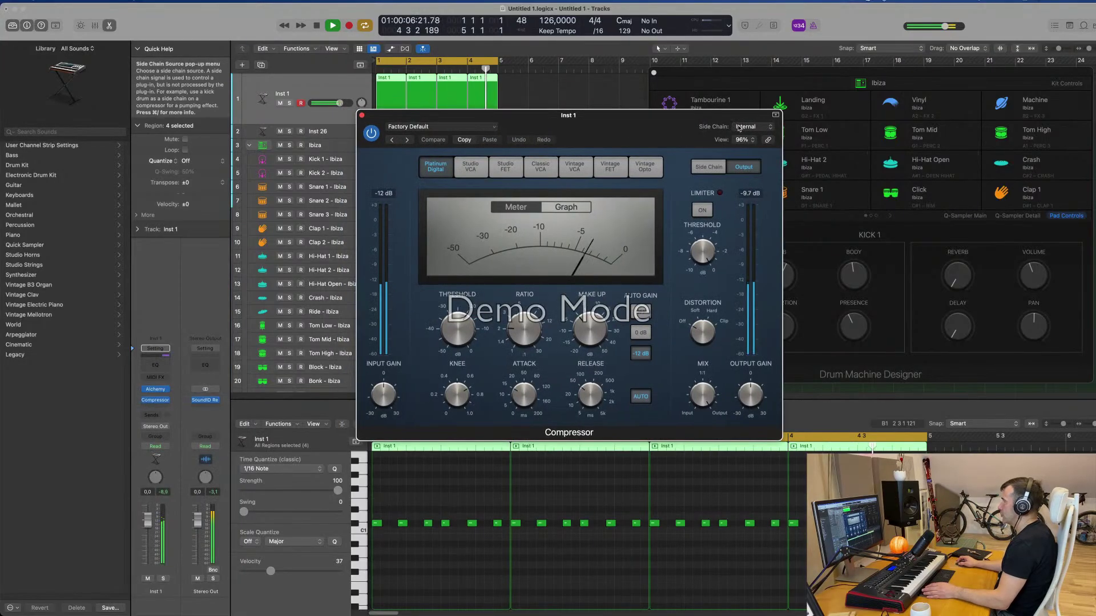
click(738, 127)
mouse_move(748, 153)
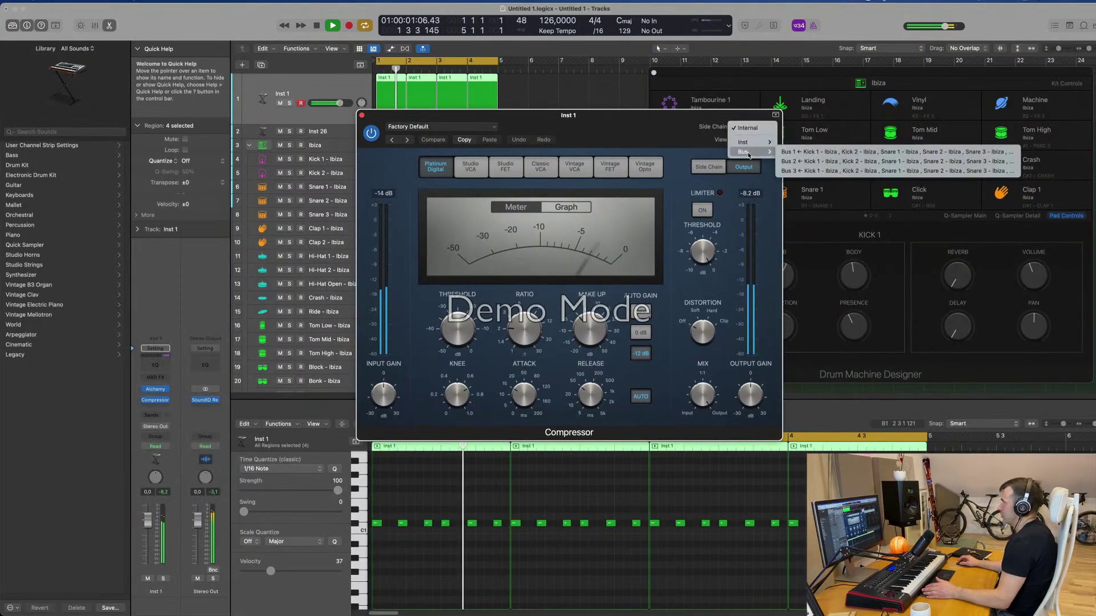
click(823, 144)
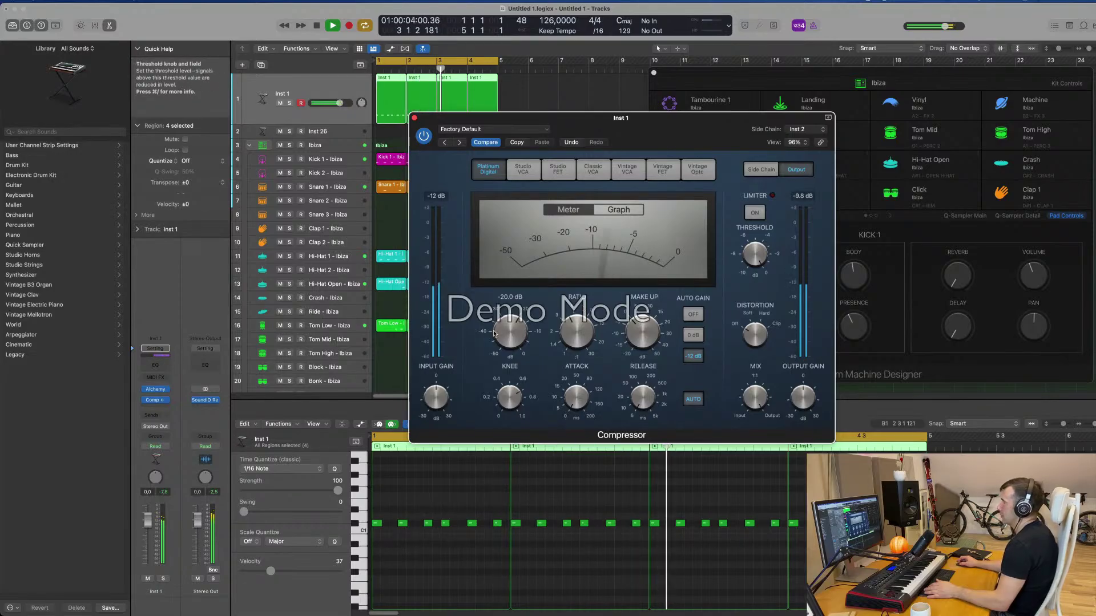
- Bypass the Inst 1 compressor briefly to compare the sound, and close its window
click(428, 139)
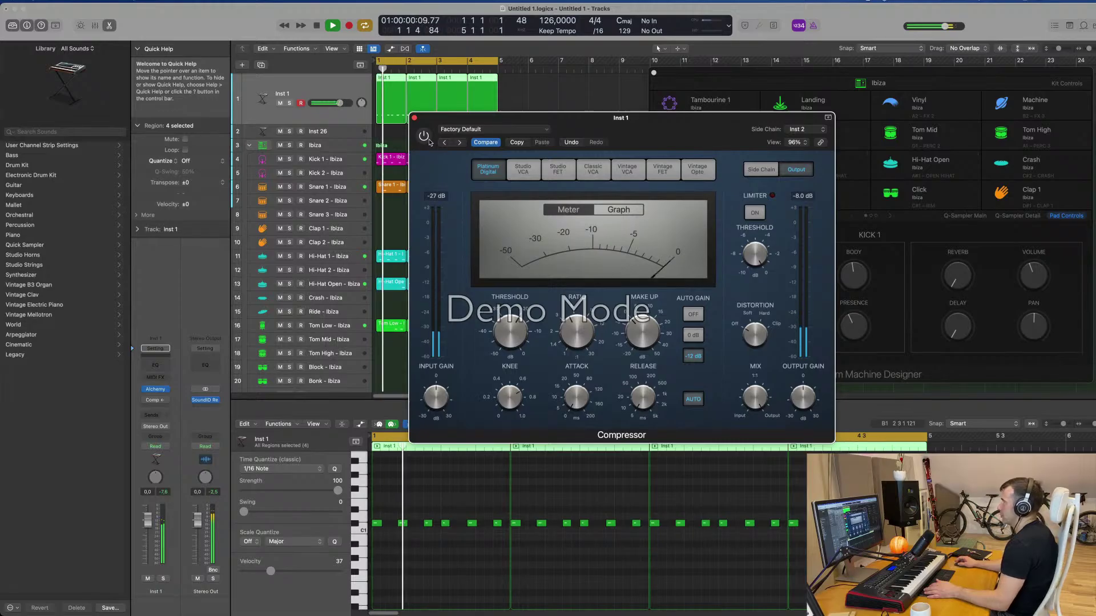
mouse_move(677, 126)
mouse_down()
mouse_move(663, 132)
mouse_move(672, 135)
mouse_up()
click(407, 125)
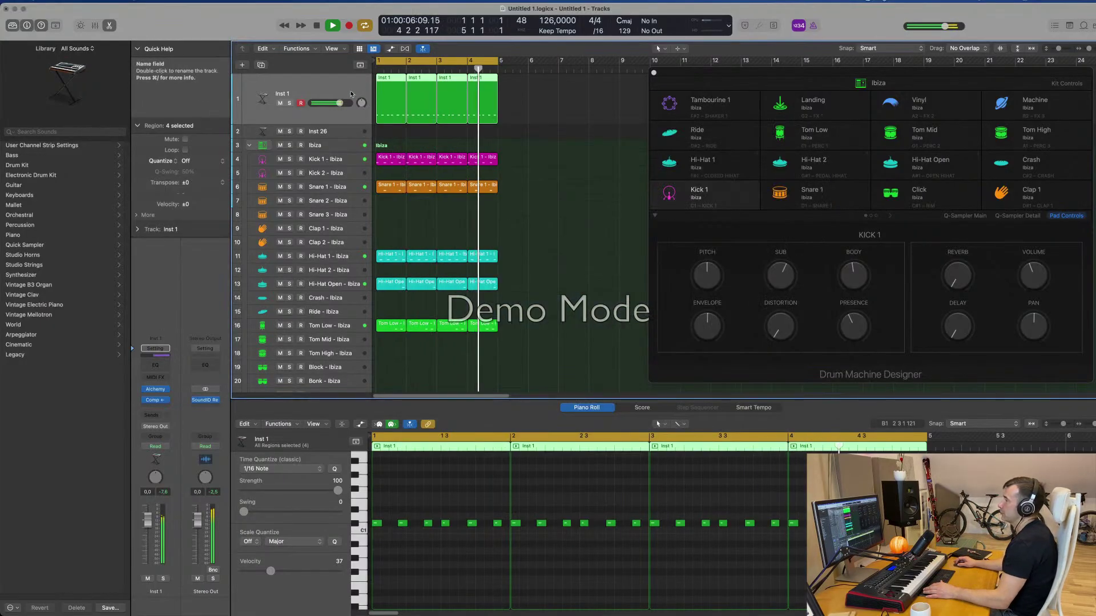
- Duplicate the Inst 1 track and copy its first one-bar region to bar 1 of the new track
click(262, 64)
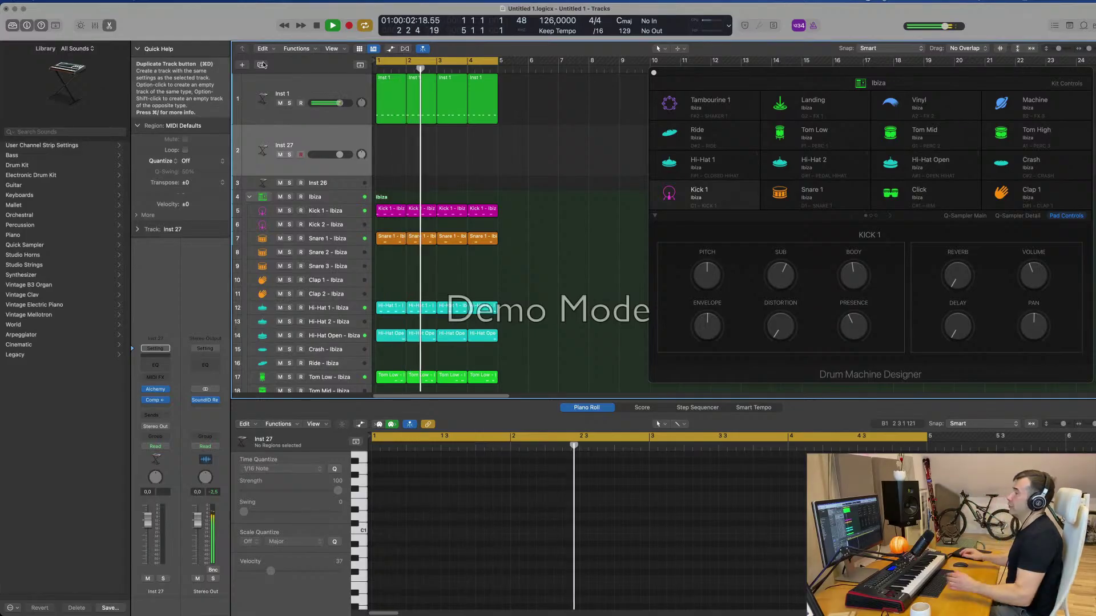
scroll(436, 73, down, 2)
scroll(437, 74, up, 2)
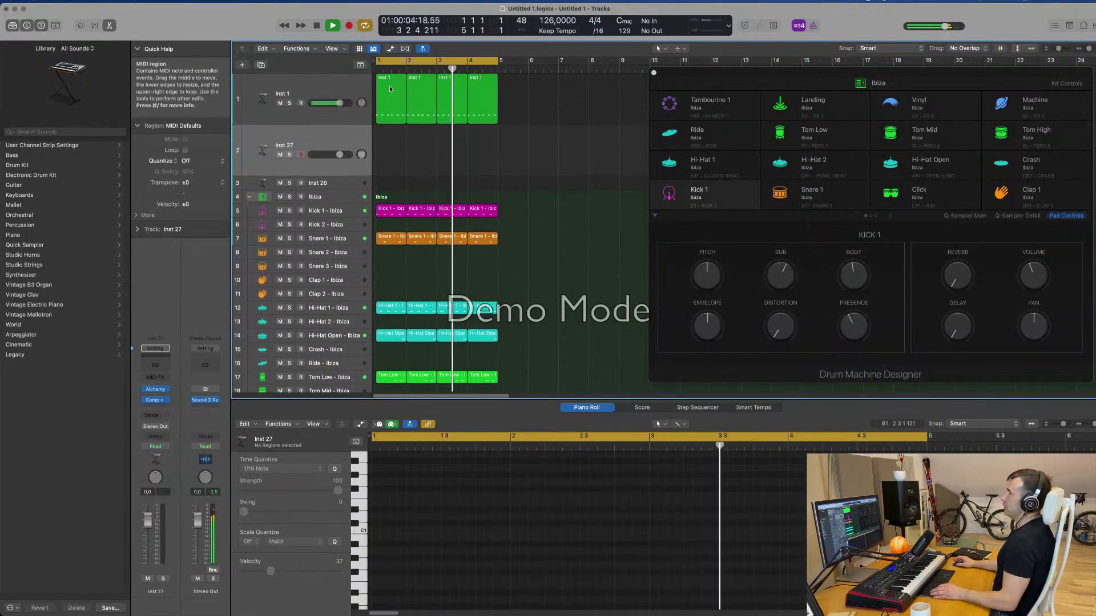
click(391, 99)
drag(391, 99, 391, 152)
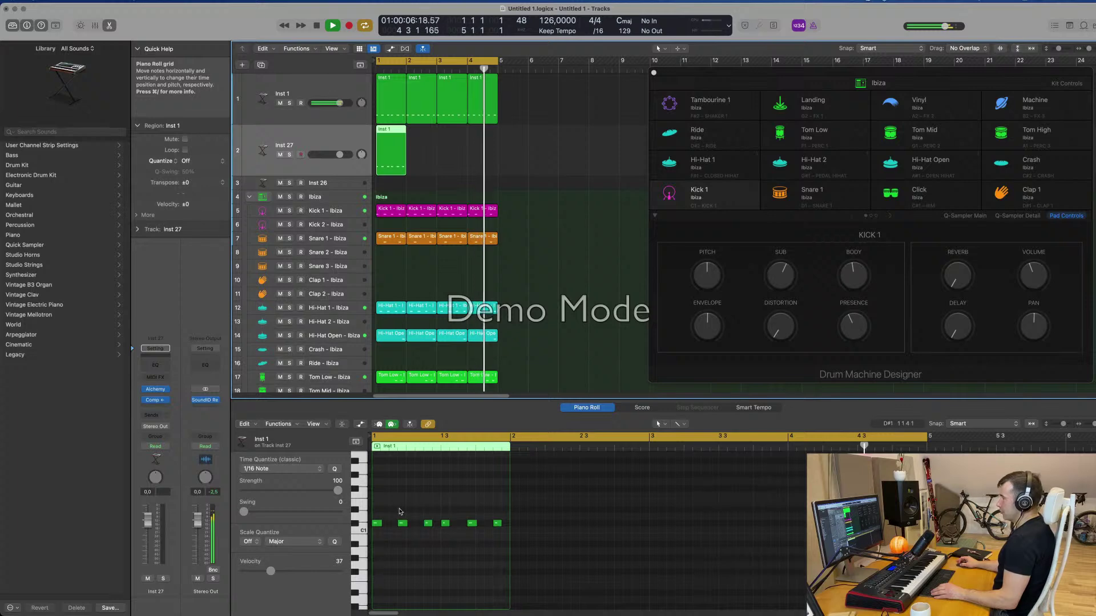
- Delete all notes except the first from the copied region on Inst 27 and play the loop from the start
drag(400, 511, 501, 533)
key(Delete)
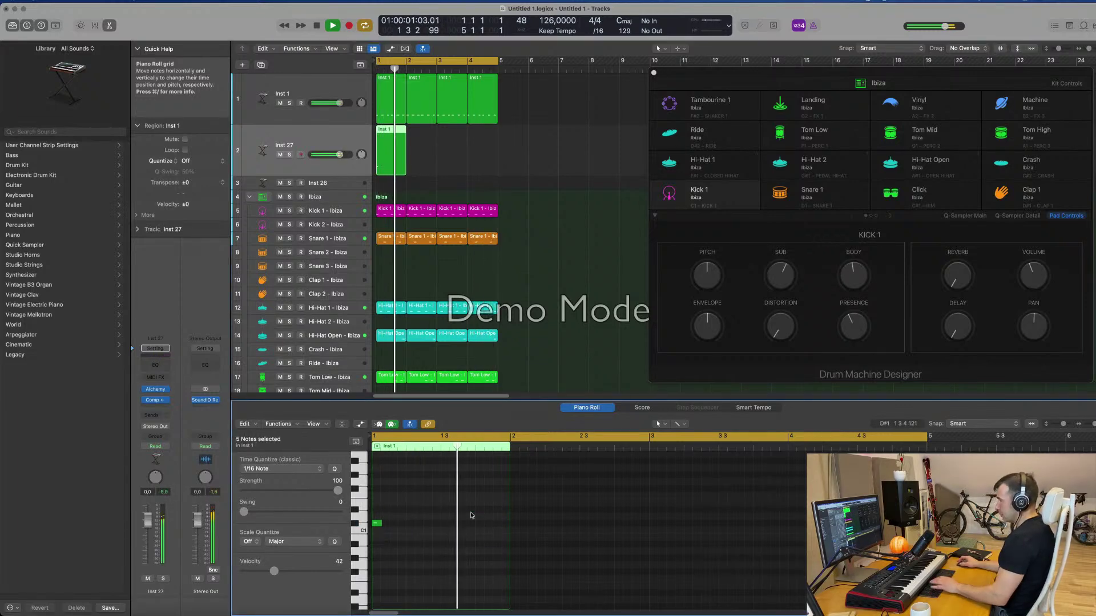
click(538, 178)
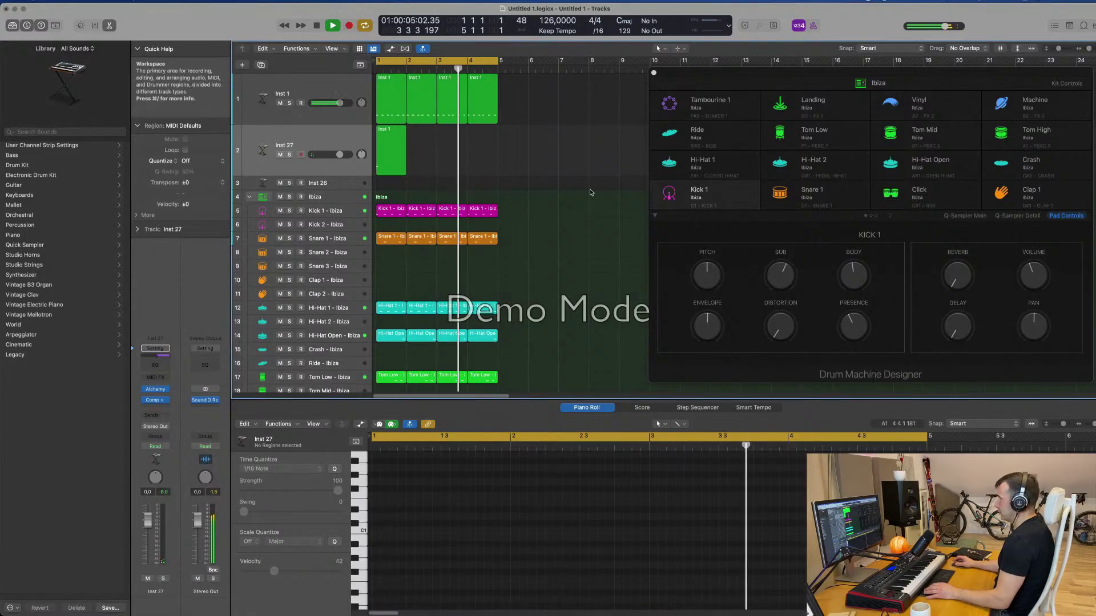
click(391, 150)
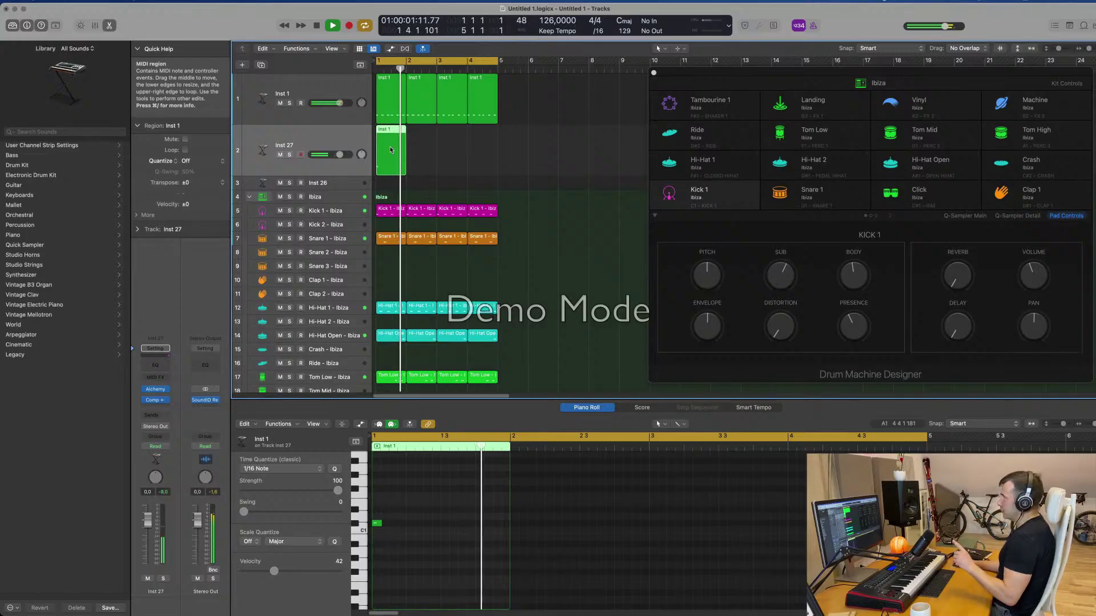
key(space)
key(space)
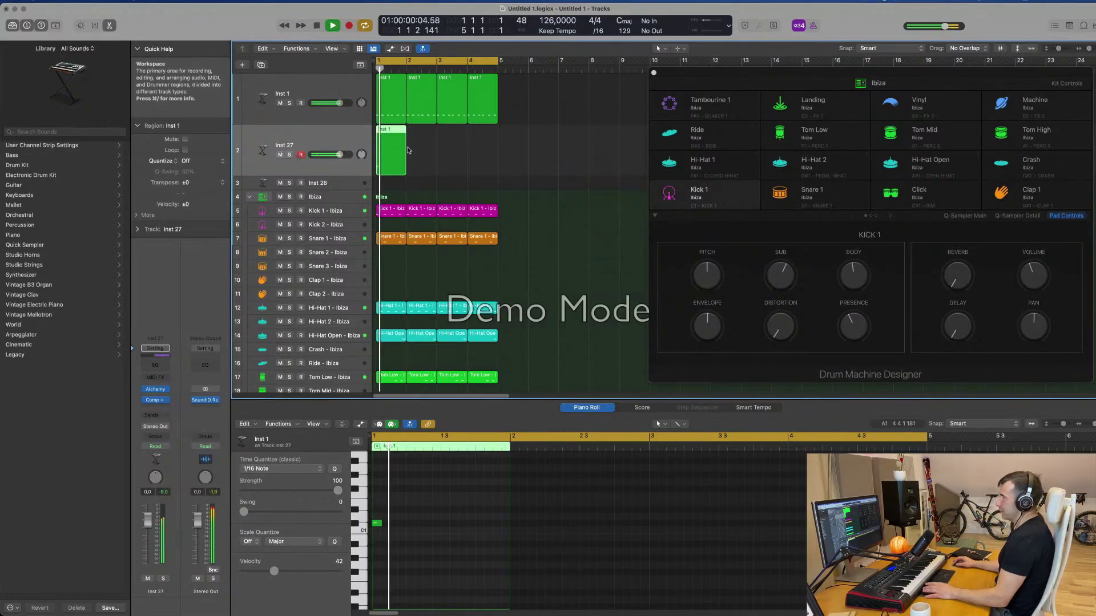
key(space)
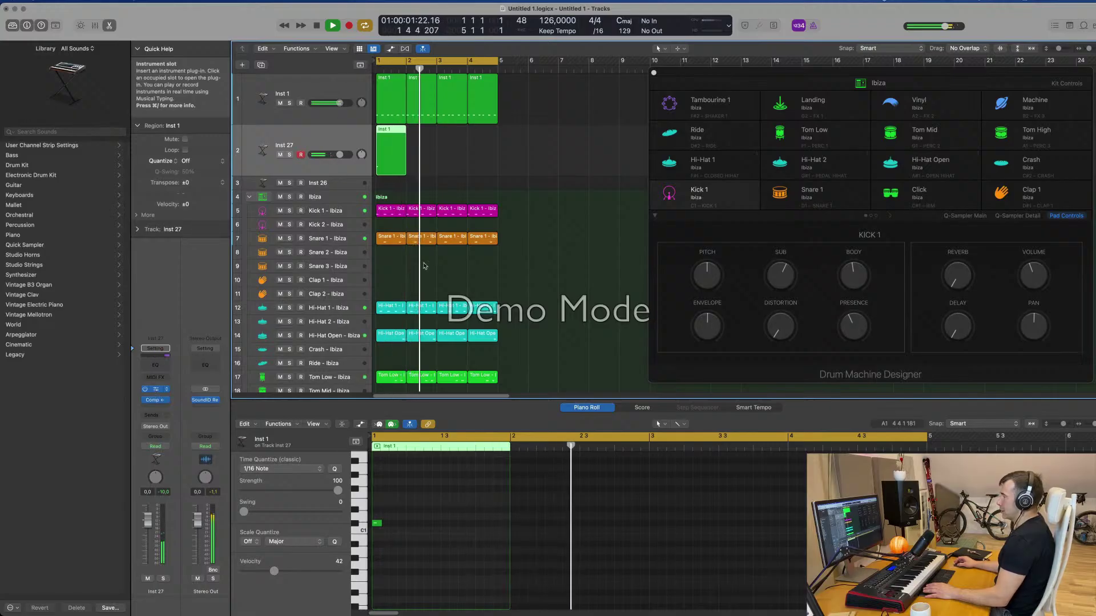
- Open the Alchemy instrument of the Inst 27 track, stop playback, and move its window clear of the track
click(156, 390)
key(space)
drag(612, 130, 636, 169)
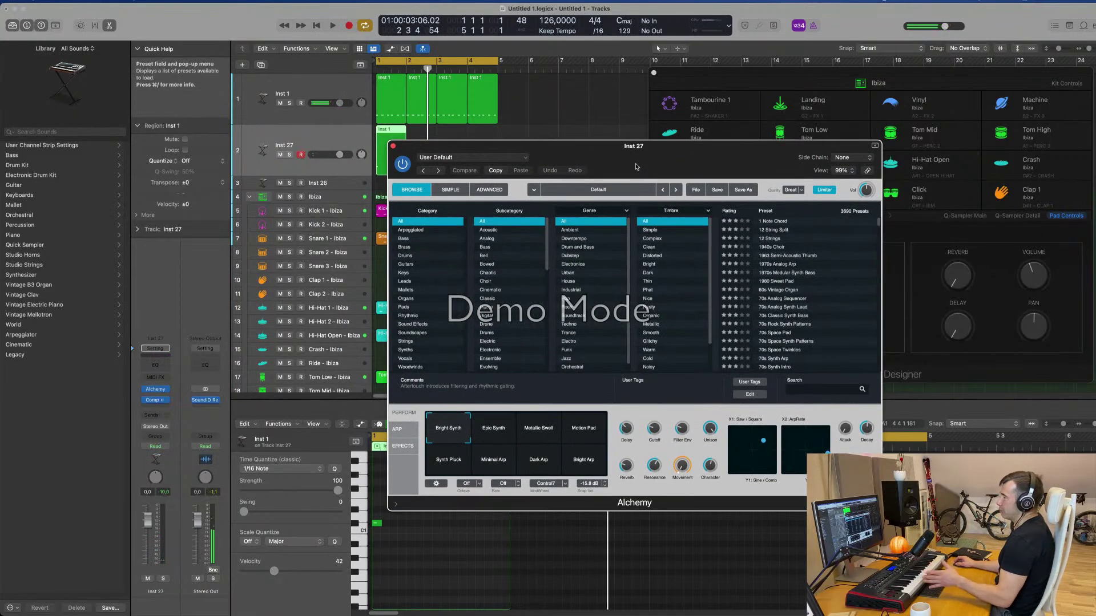
key(Return)
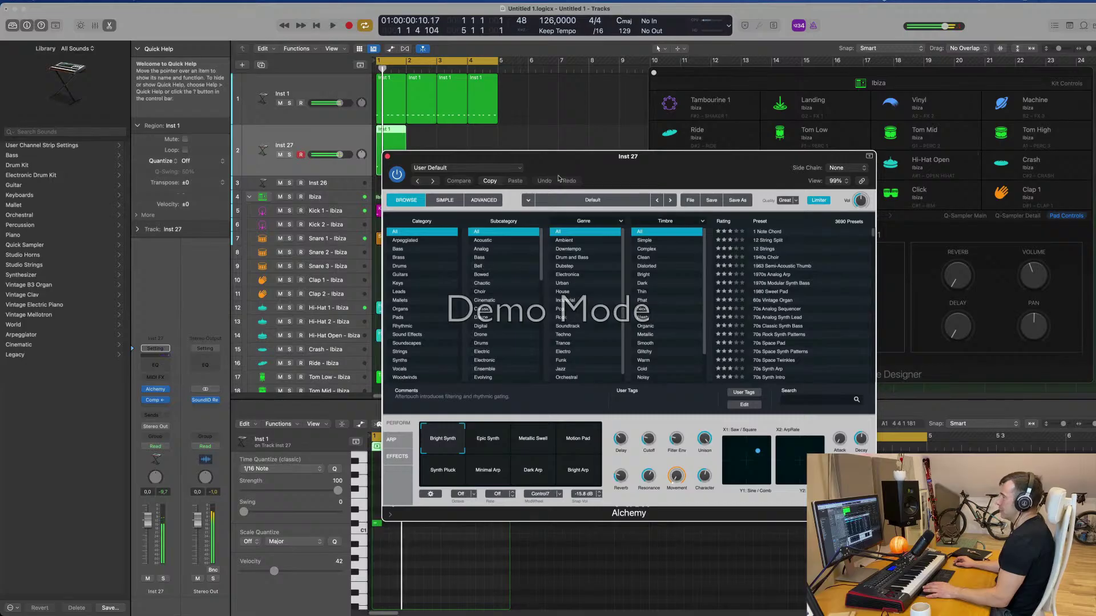
- Raise the remaining Inst 27 note an octave to C#2 and lengthen it to one beat
click(377, 523)
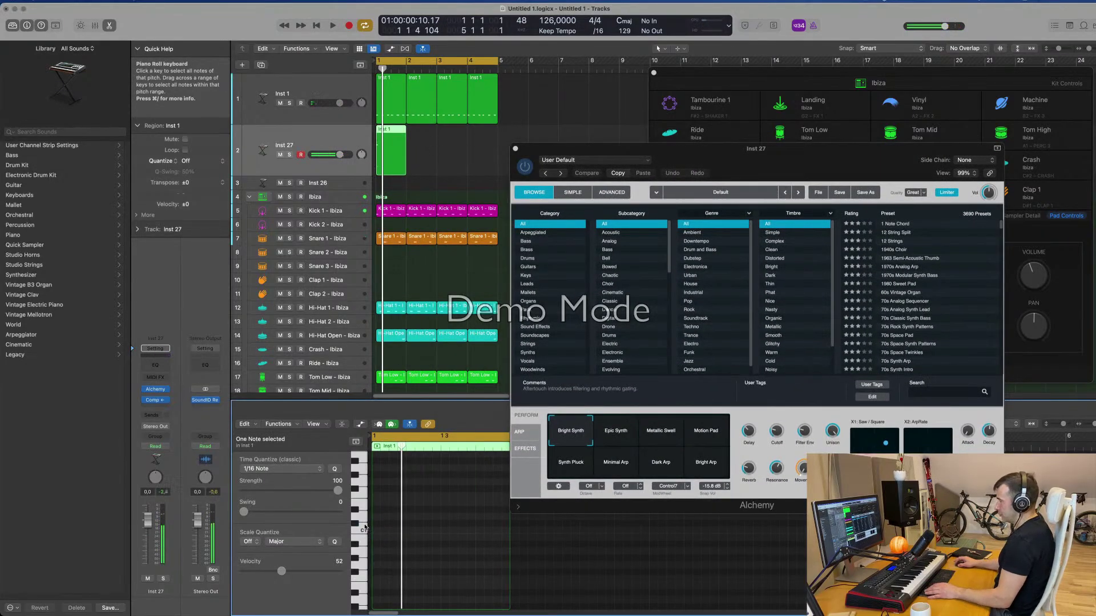
scroll(424, 504, up, 3)
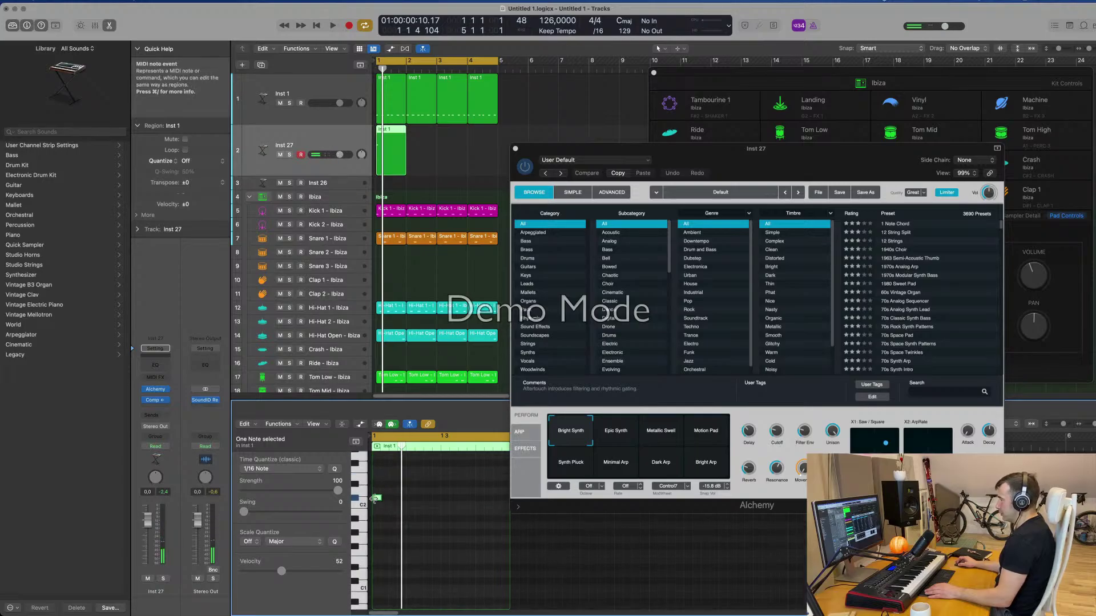
drag(378, 497, 392, 499)
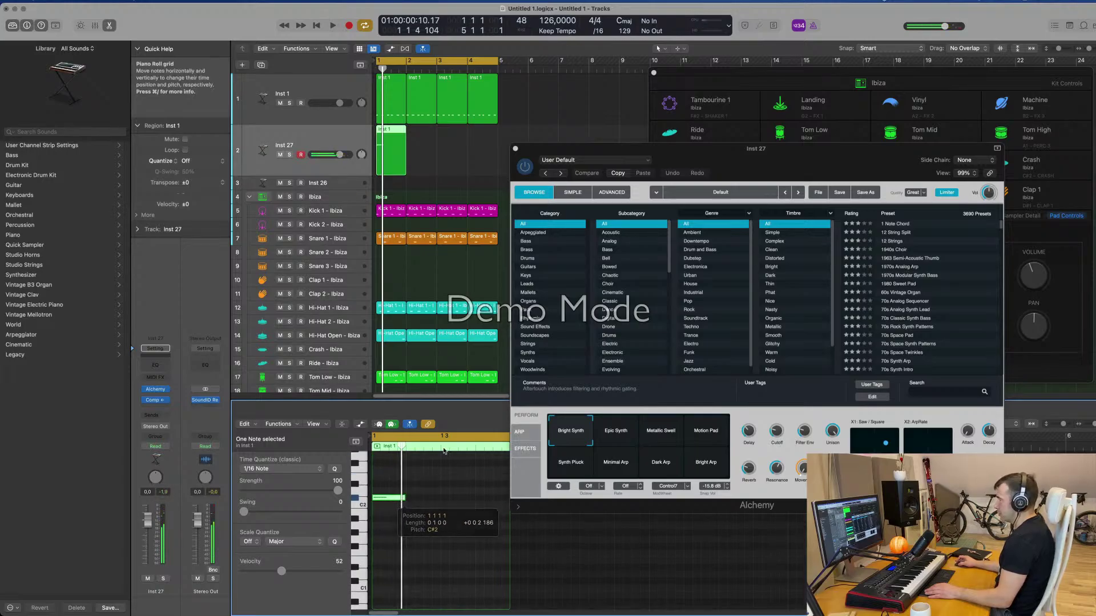
- Filter Alchemy's presets to the Brass category and play the loop from the start to hear Inst 27
drag(618, 198, 547, 177)
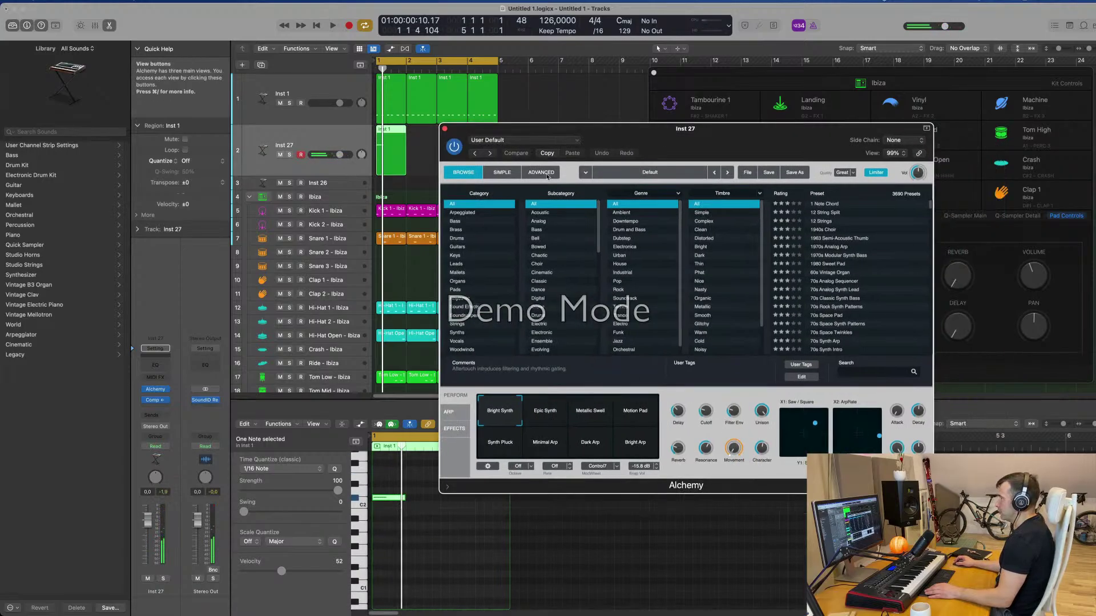
click(455, 229)
click(689, 116)
drag(618, 131, 668, 105)
key(space)
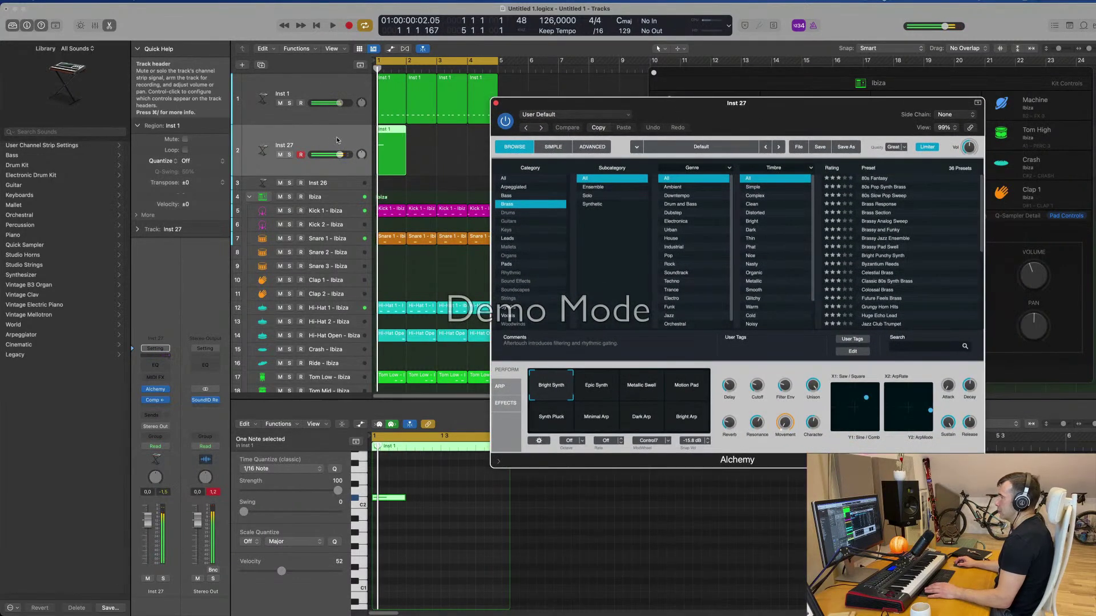
key(space)
drag(736, 117, 712, 140)
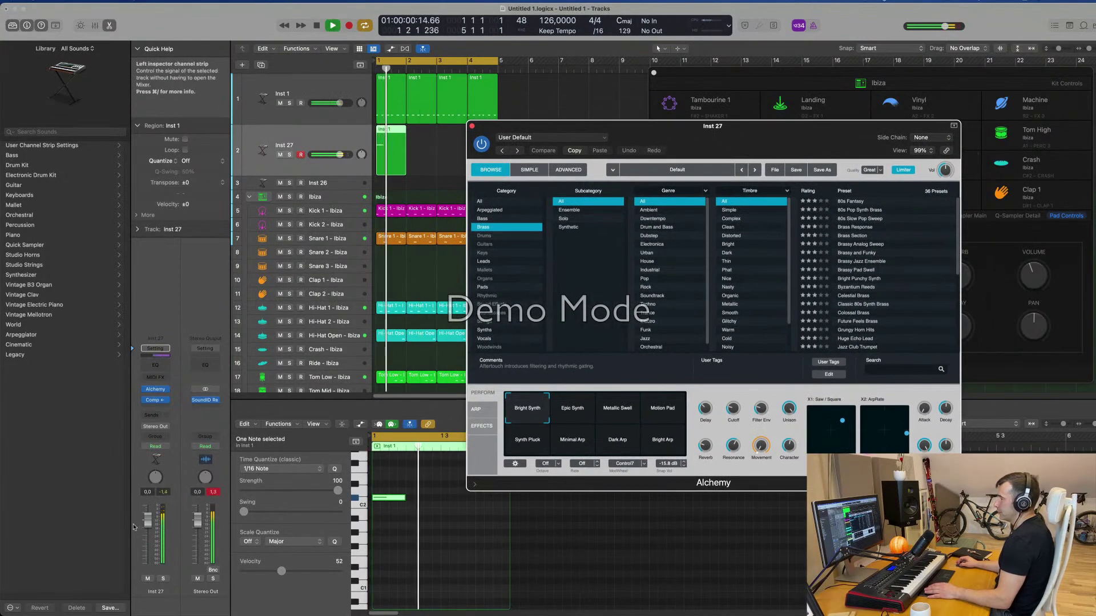
- Lower the Inst 27 volume to about -7 dB and set its Alchemy Cutoff to about 30 % while auditioning the loop
drag(148, 521, 147, 537)
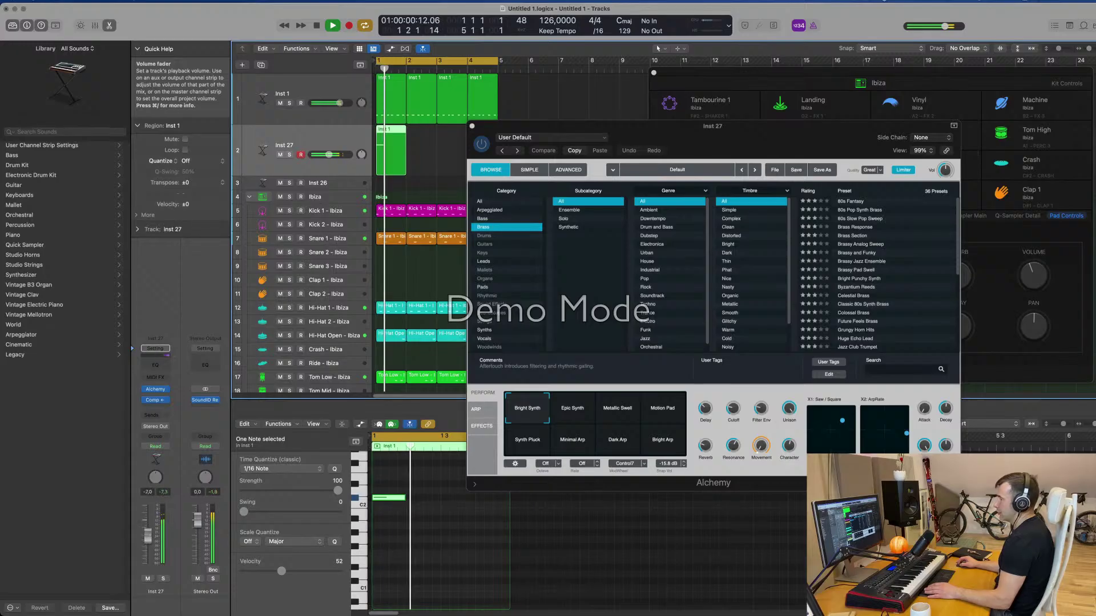
key(space)
drag(729, 412, 733, 416)
key(space)
key(space)
key(space)
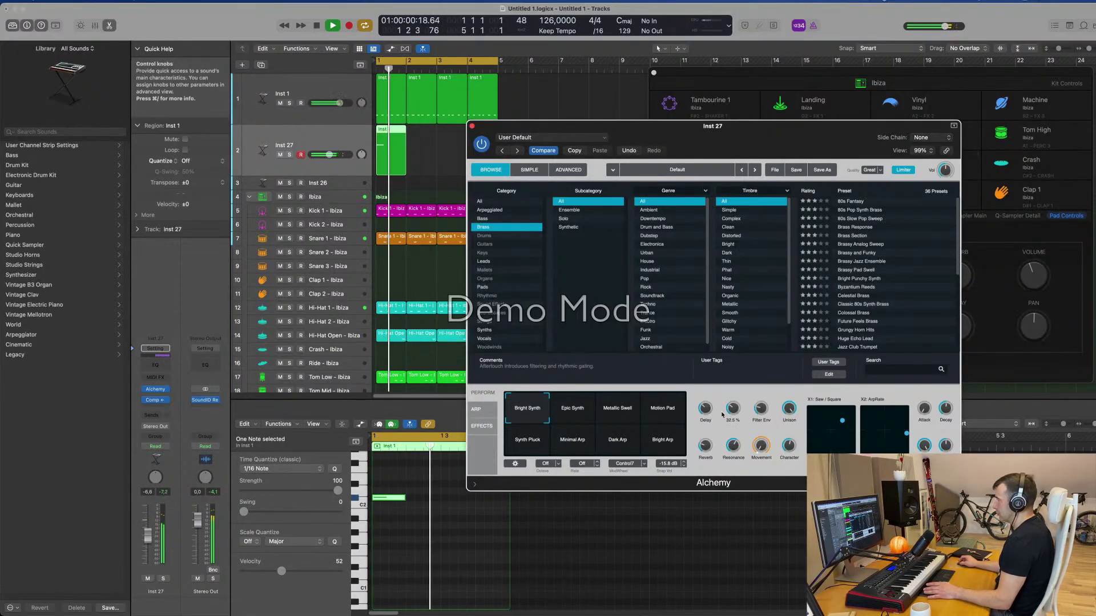
- Close Alchemy and repeat the one-bar region on Inst 27 three times to fill bars 1 to 4
drag(476, 122, 603, 133)
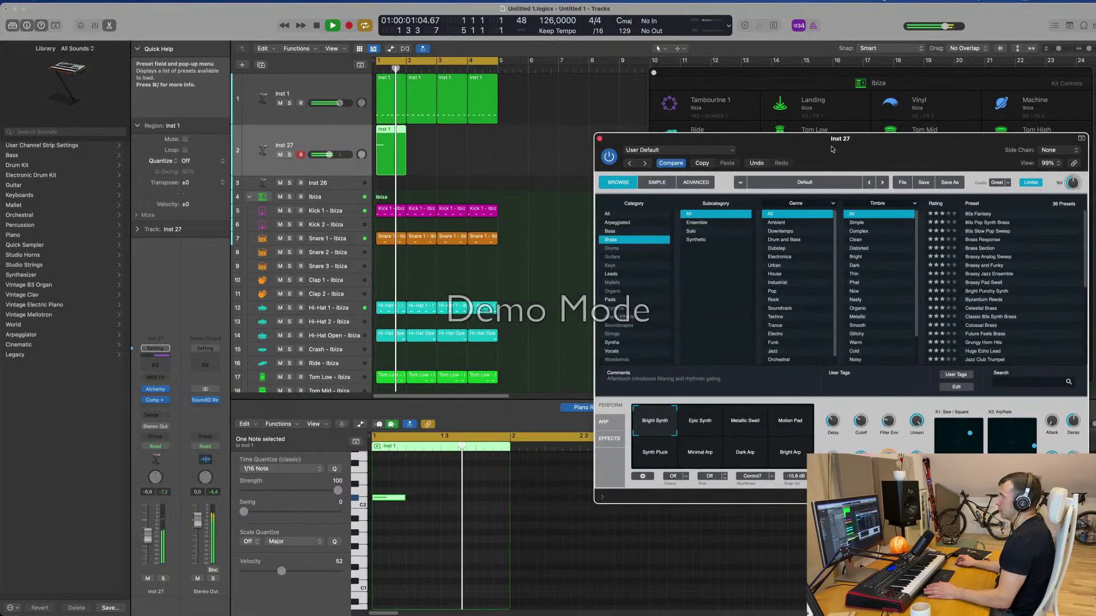
click(600, 139)
key(space)
key(space)
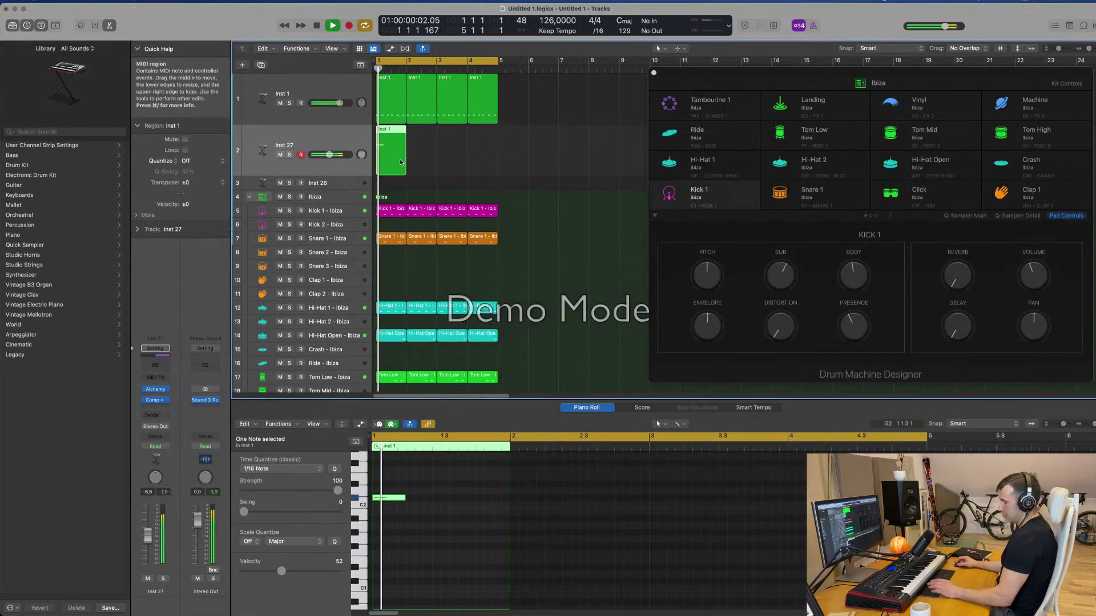
key(super+r)
key(super+r)
key(super+r)
click(537, 167)
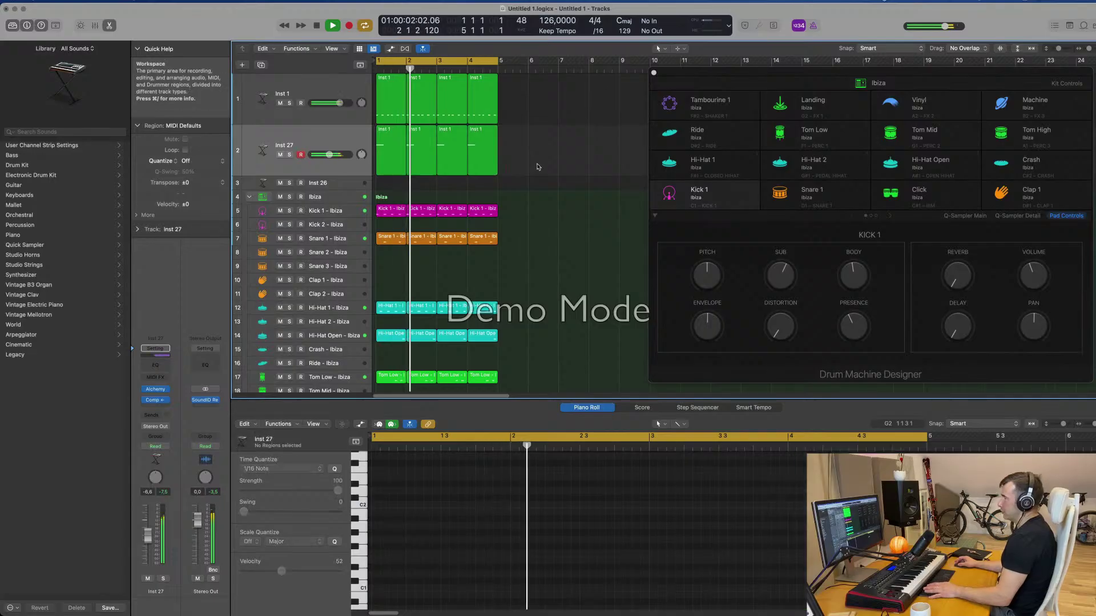
- Delete the Inst 27 regions in bars 2 and 4, leaving those in bars 1 and 3
click(422, 139)
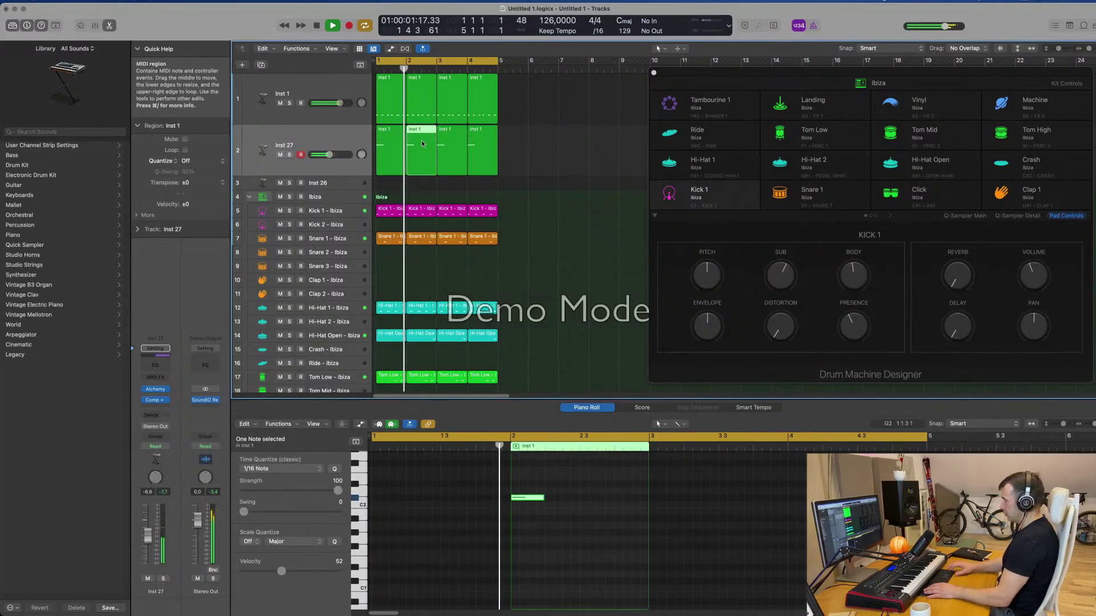
key(Delete)
click(492, 155)
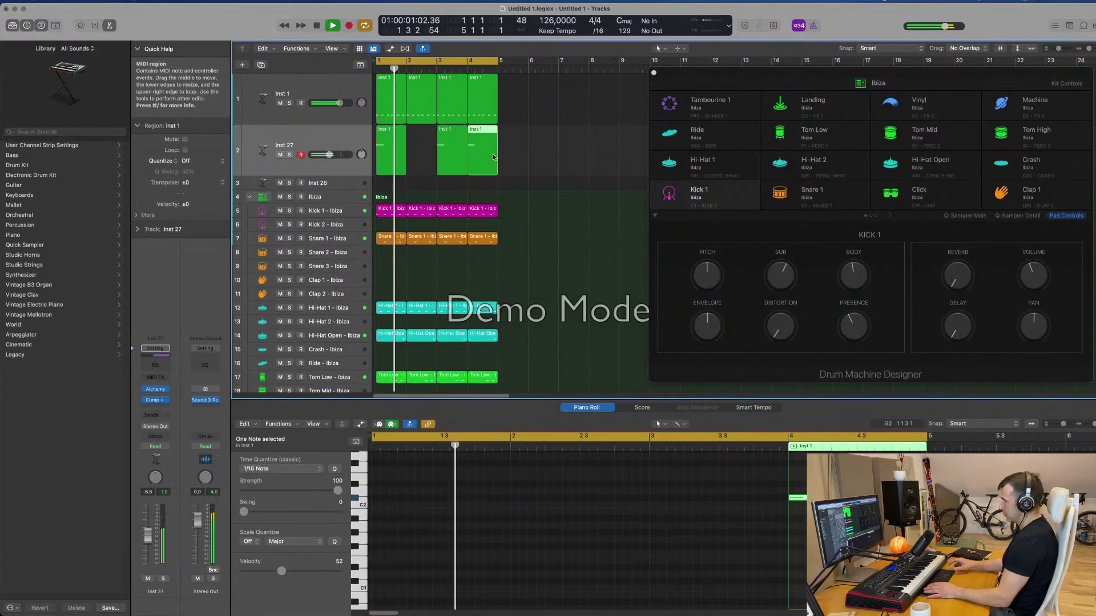
key(Delete)
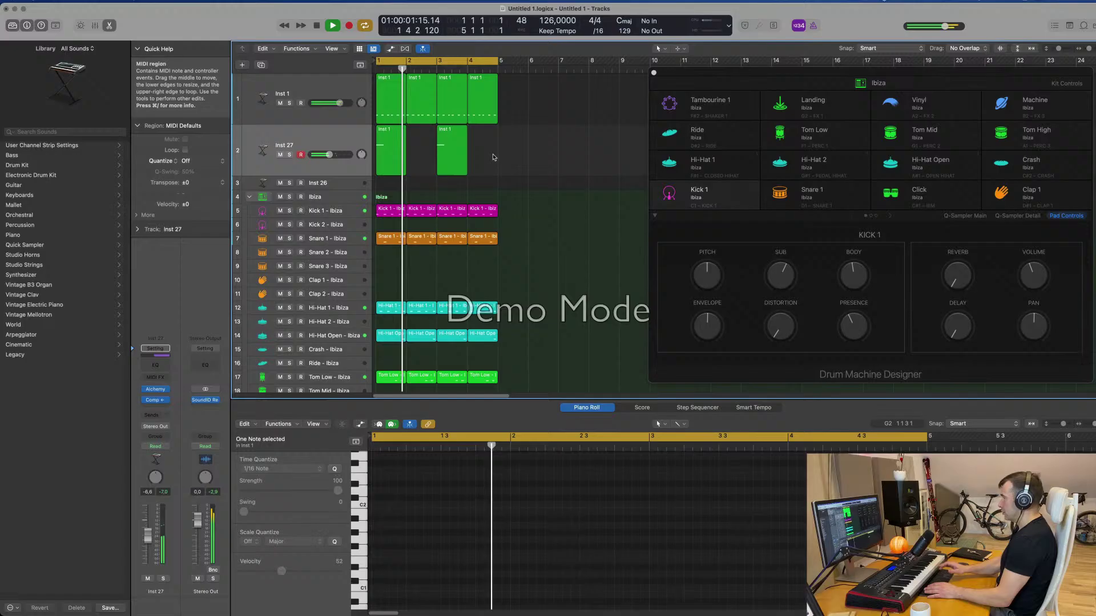
click(348, 141)
click(562, 159)
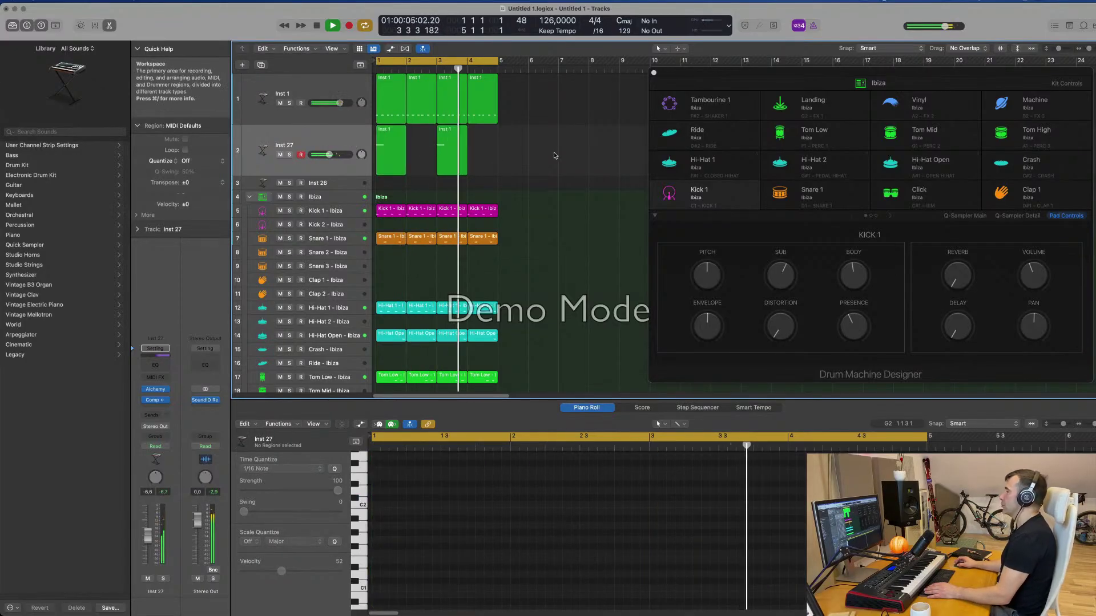
- Duplicate the Inst 27 track with its settings and copy its bar 1 region onto the new track
scroll(563, 158, down, 1)
click(388, 168)
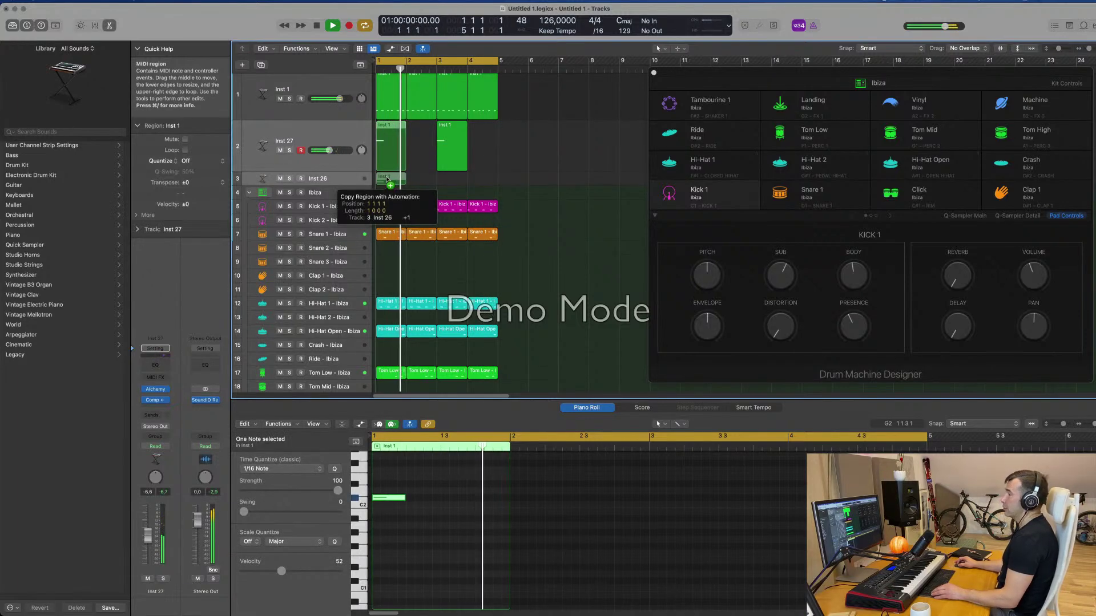
click(297, 140)
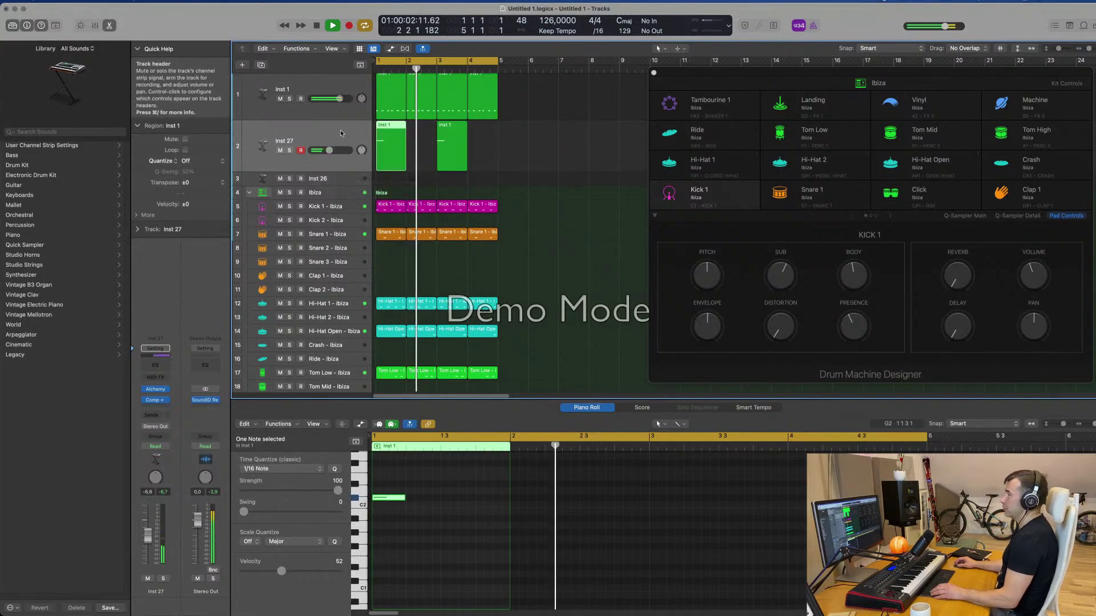
click(261, 65)
drag(391, 131, 382, 195)
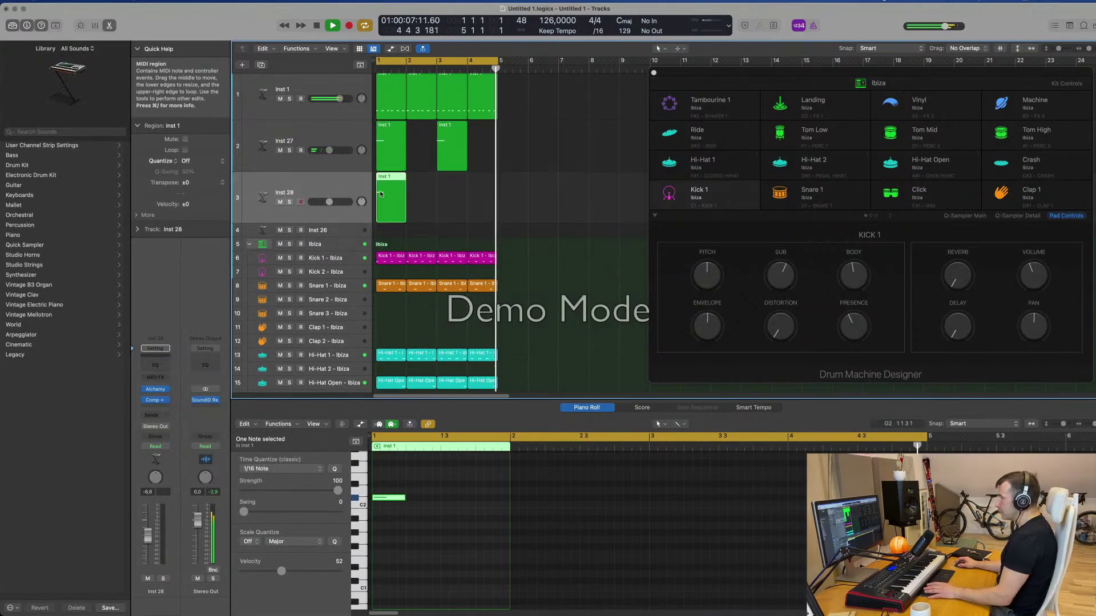
- Raise the note in the new track's bar 1 region to a higher pitch and play the loop briefly
click(401, 508)
key(space)
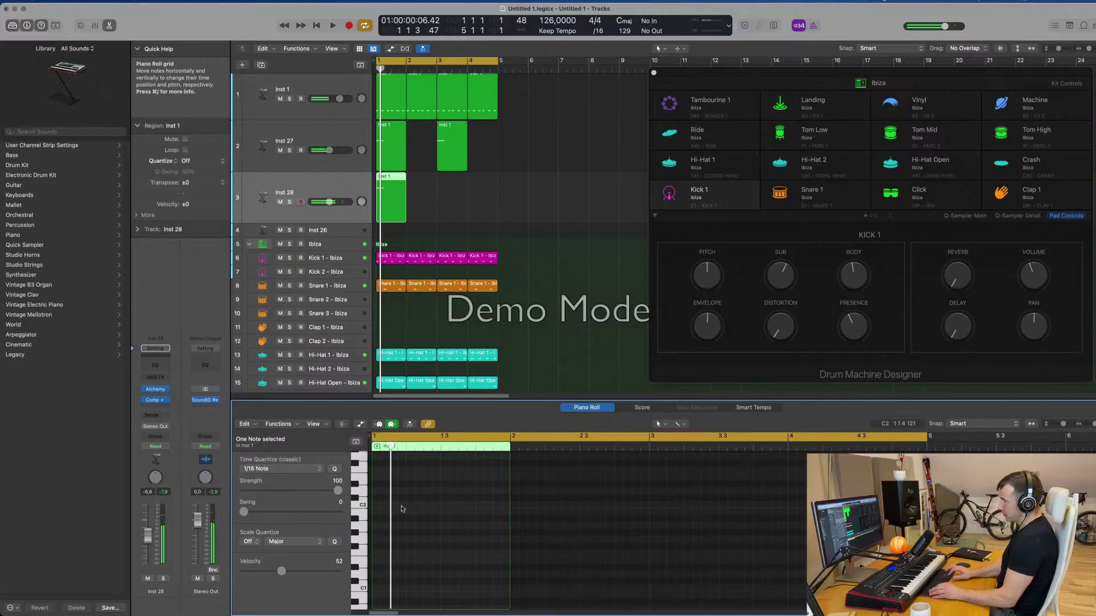
key(space)
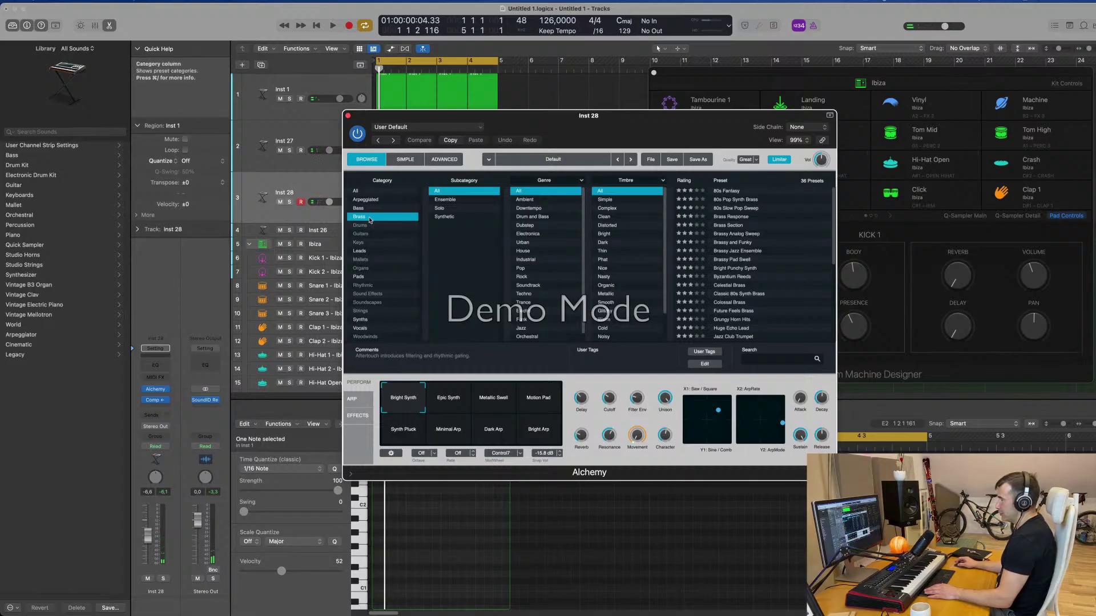
- Load the Brass Response preset from the Brass category in the Inst 28 Alchemy and play the loop
click(370, 218)
click(368, 217)
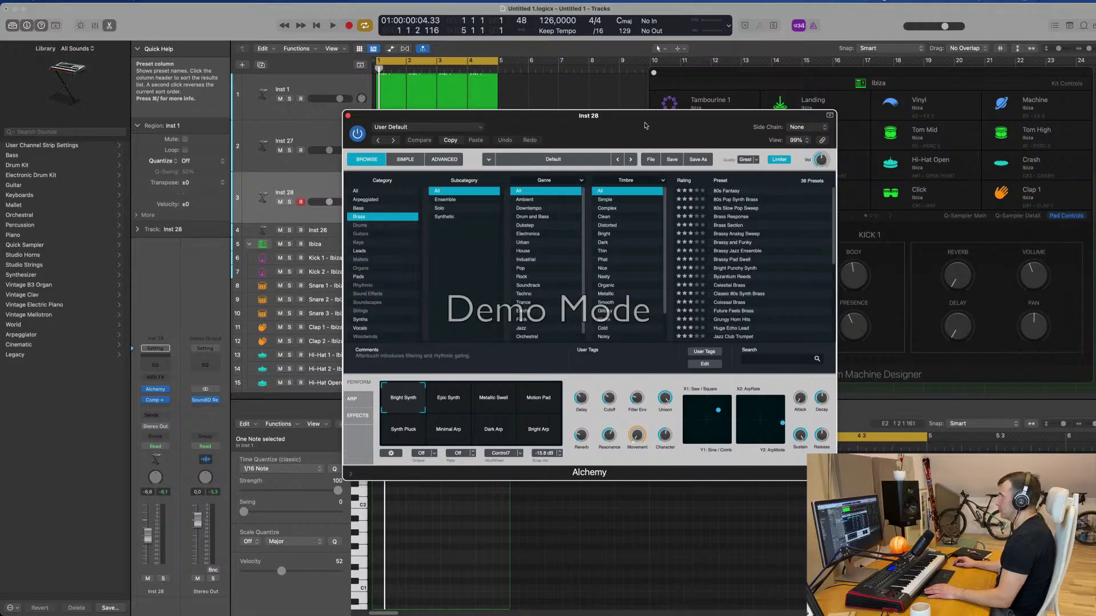
click(736, 216)
drag(645, 125, 777, 124)
key(space)
- Set the Brass Response track volume to -4.4 dB and Alchemy's Delay to about 48 %, and adjust the Unison amount
click(342, 150)
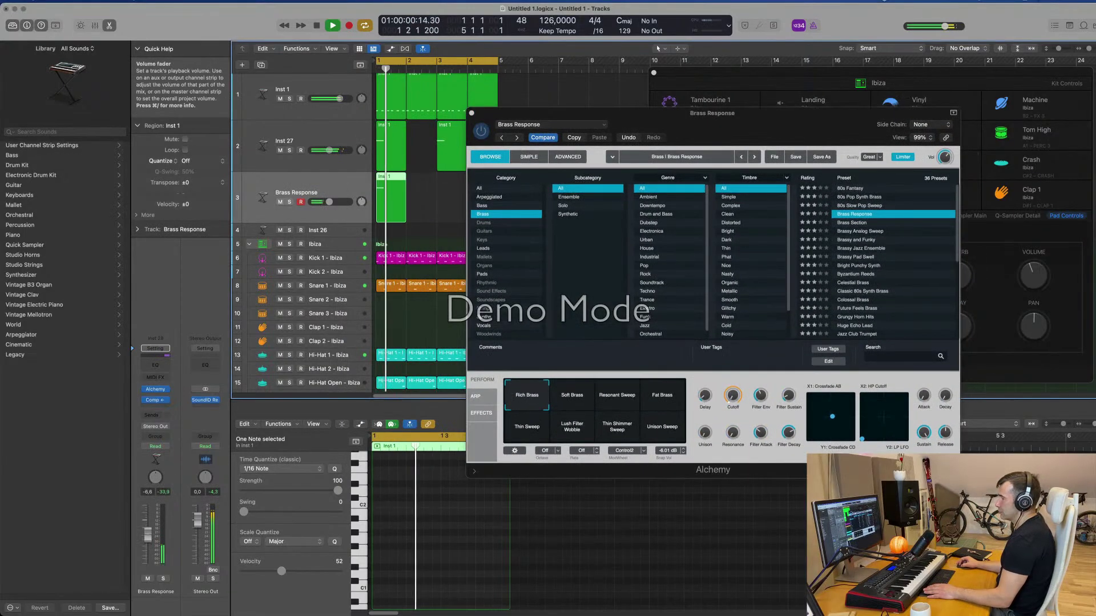
click(705, 396)
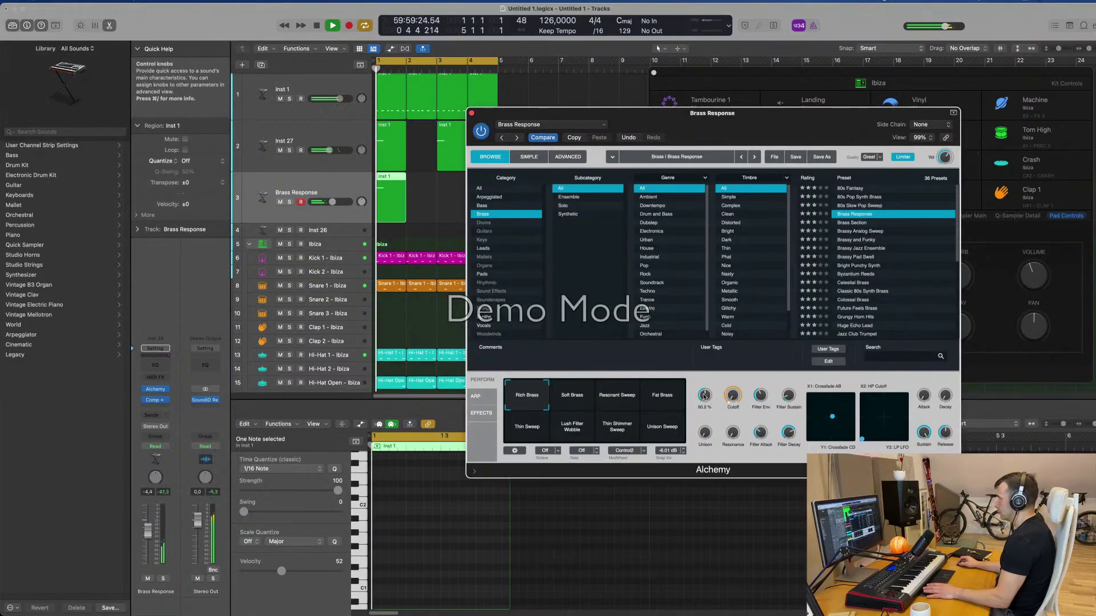
mouse_move(705, 432)
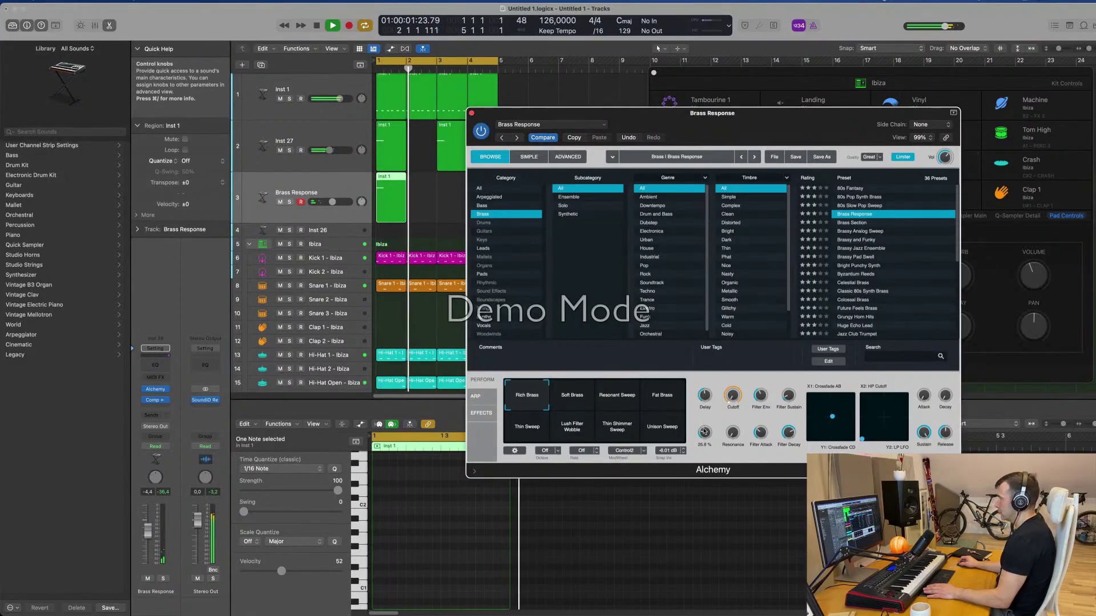
drag(705, 432, 704, 430)
key(space)
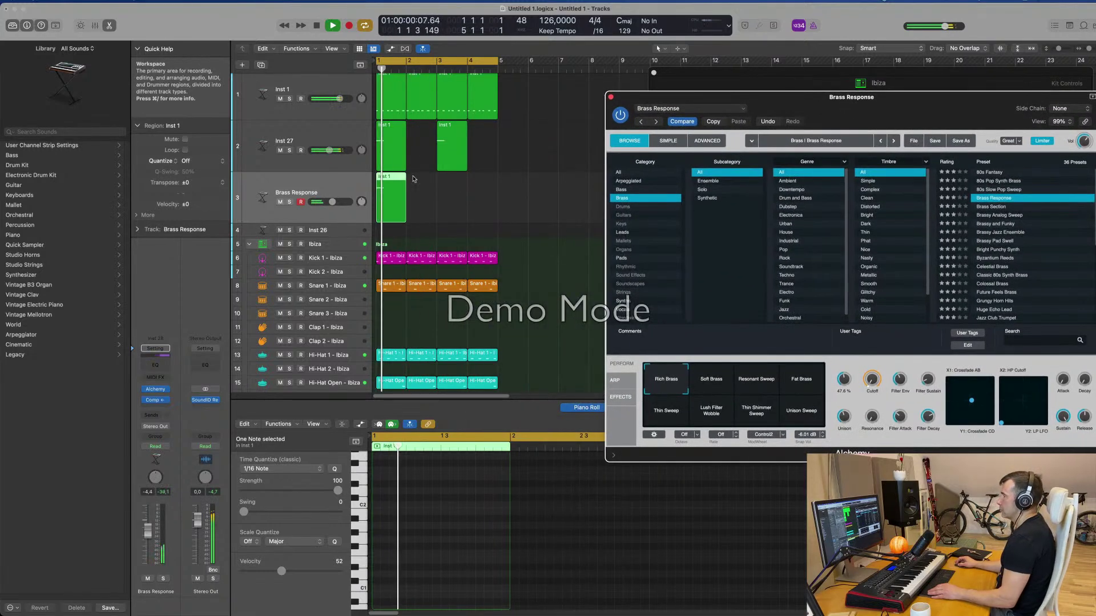
- Move the brass track's region from bar 1 to bar 2 and copy it to bar 4
drag(385, 181, 434, 182)
key(Return)
drag(855, 114, 769, 82)
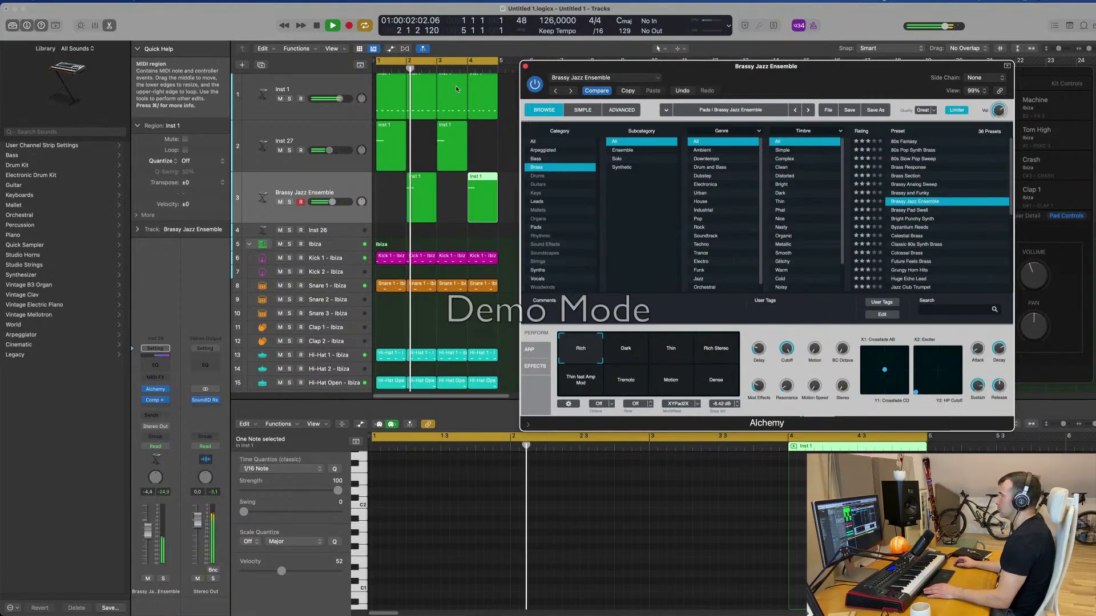
- Load the Byzantium Reeds preset and audition its performance variations during playback, settling on Thick Lead Aftertouch Me
click(909, 228)
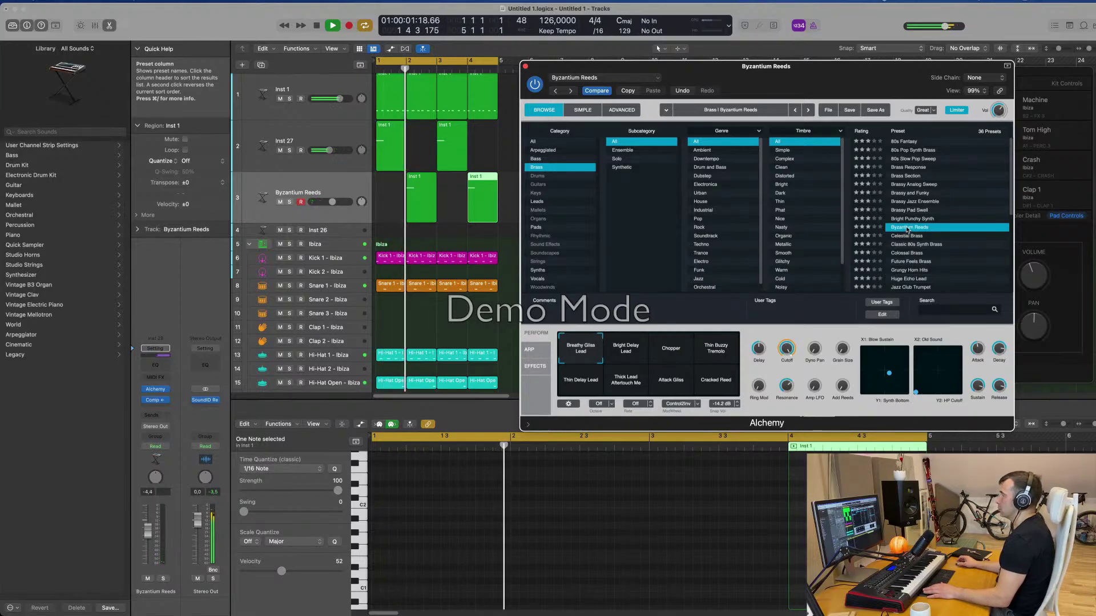
scroll(954, 257, down, 2)
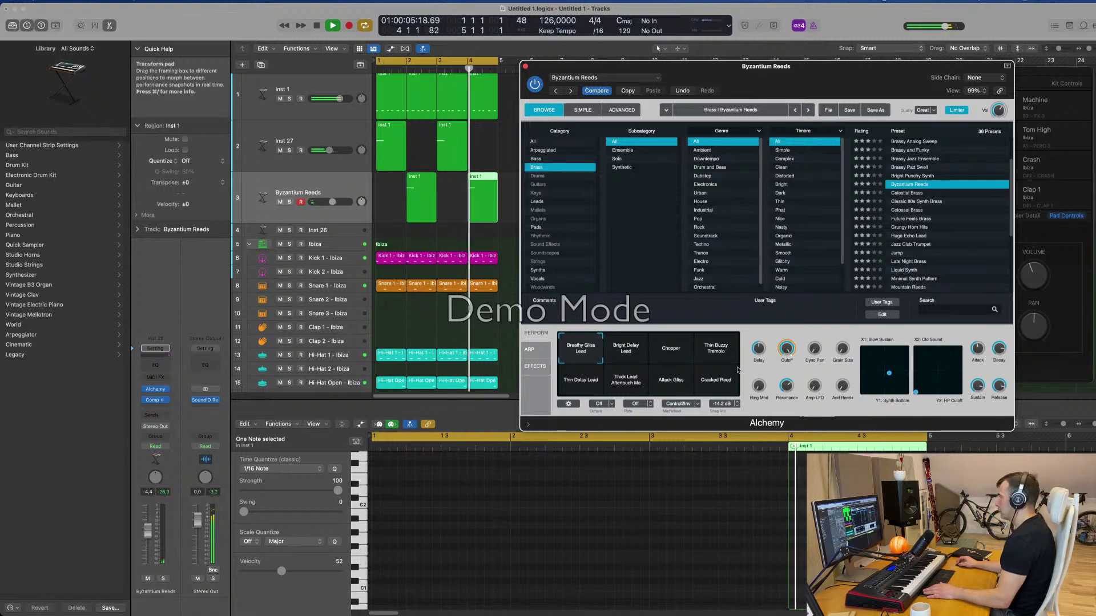
click(626, 351)
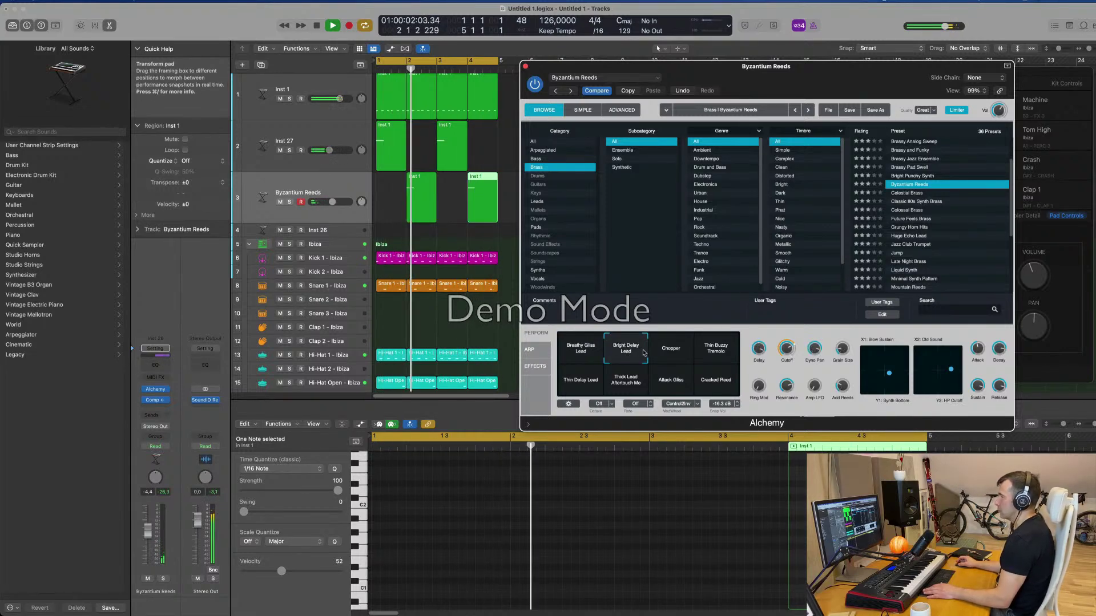
click(684, 363)
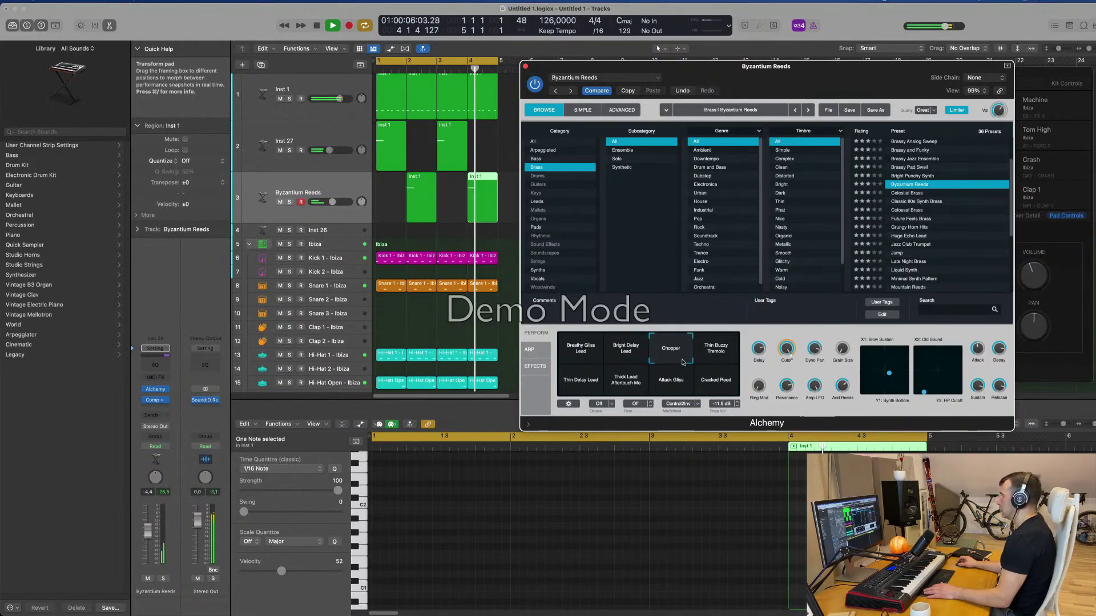
click(721, 353)
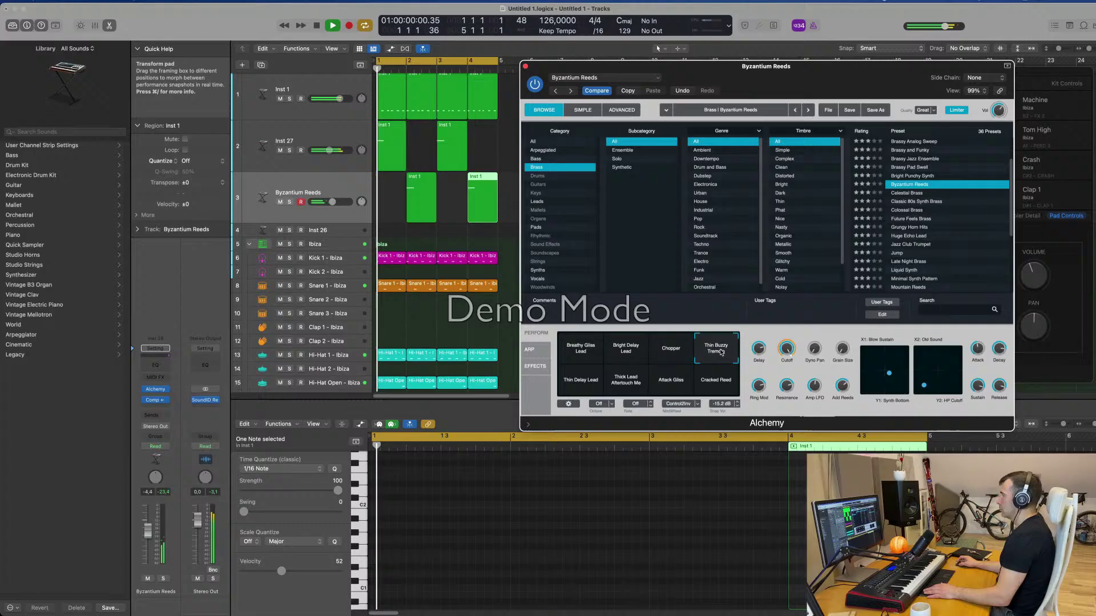
click(584, 388)
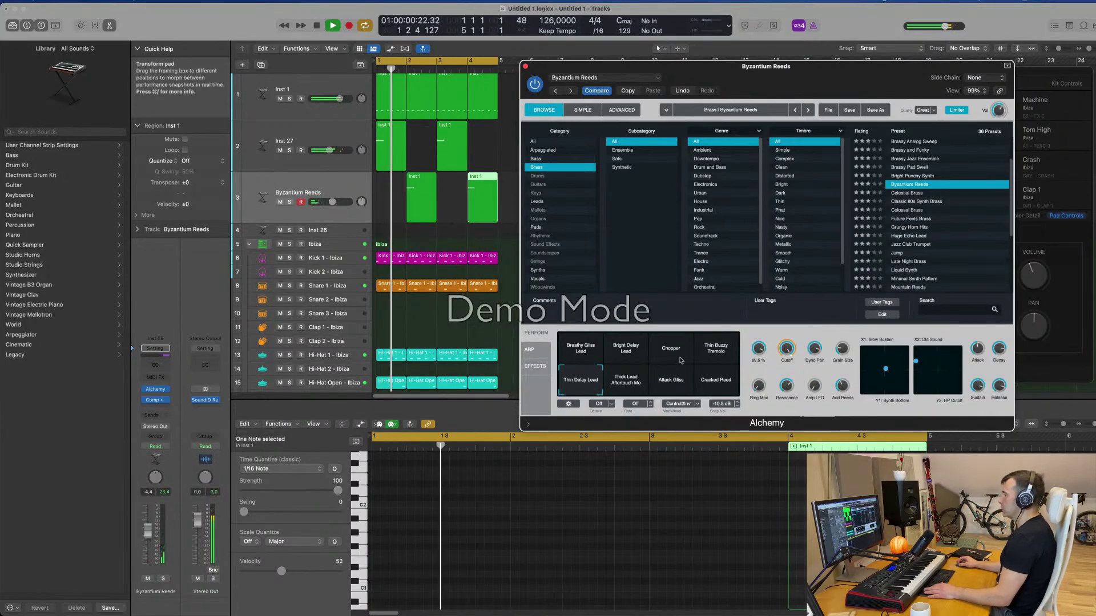
click(624, 386)
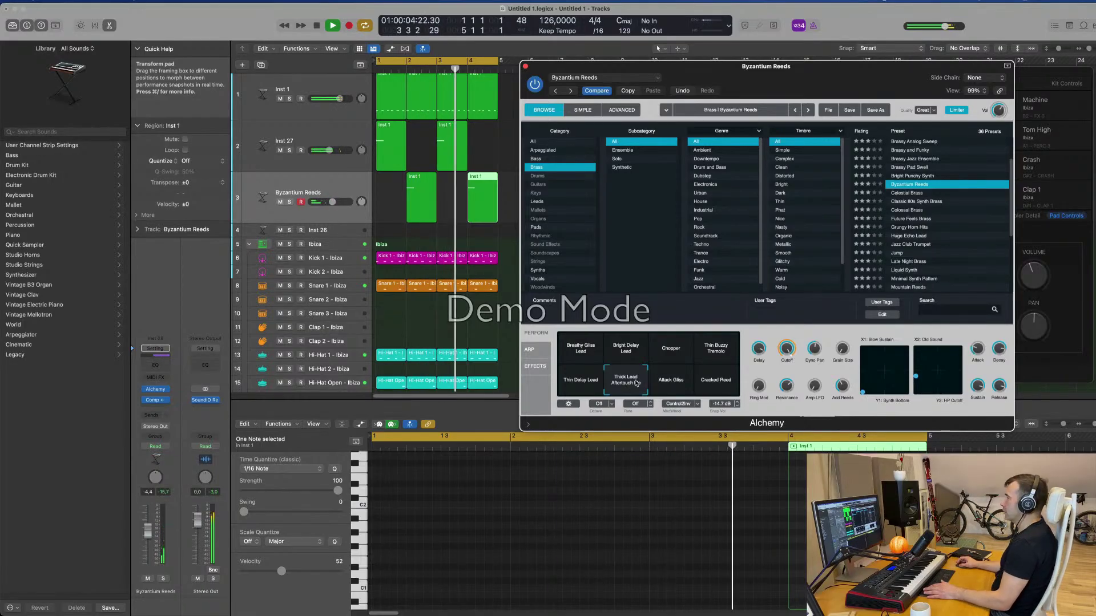
- Lower the Byzantium Reeds track volume to about -9 dB and close the Alchemy and Drum Machine Designer windows
click(311, 184)
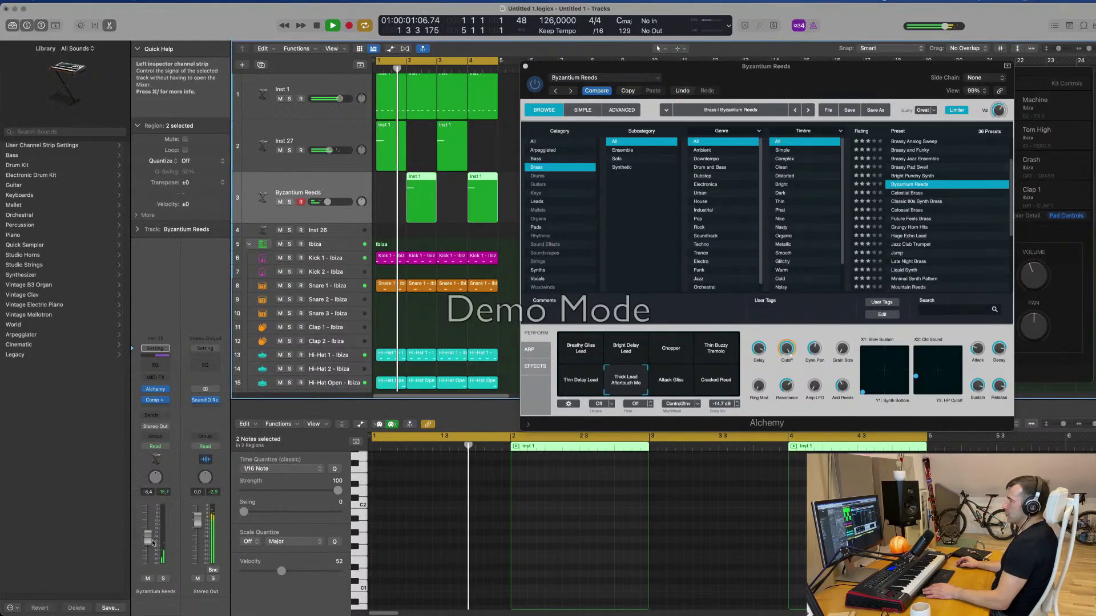
drag(148, 531, 147, 540)
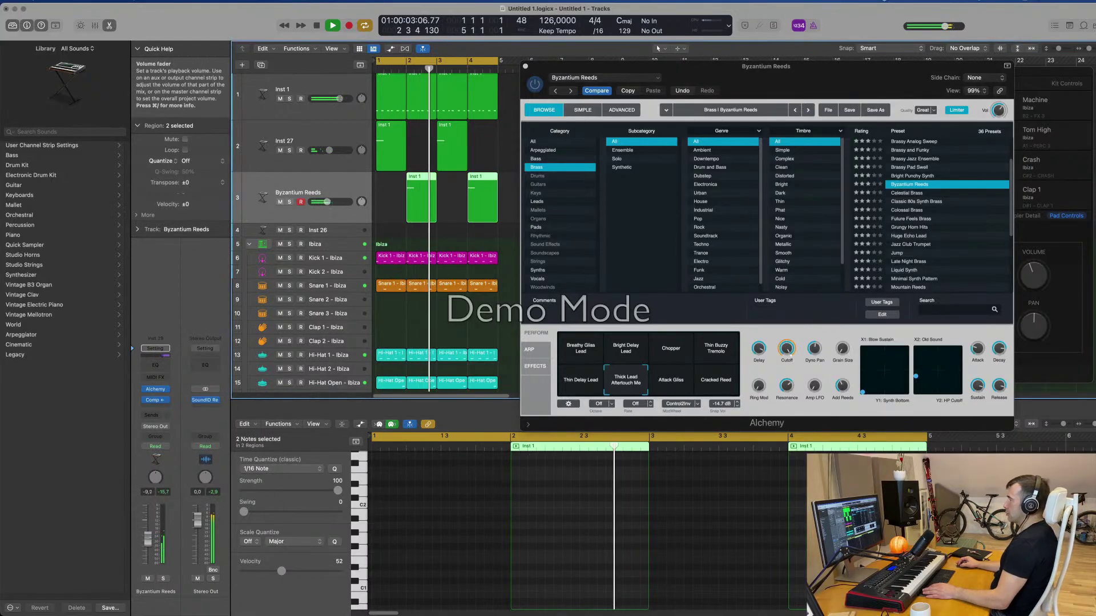
key(space)
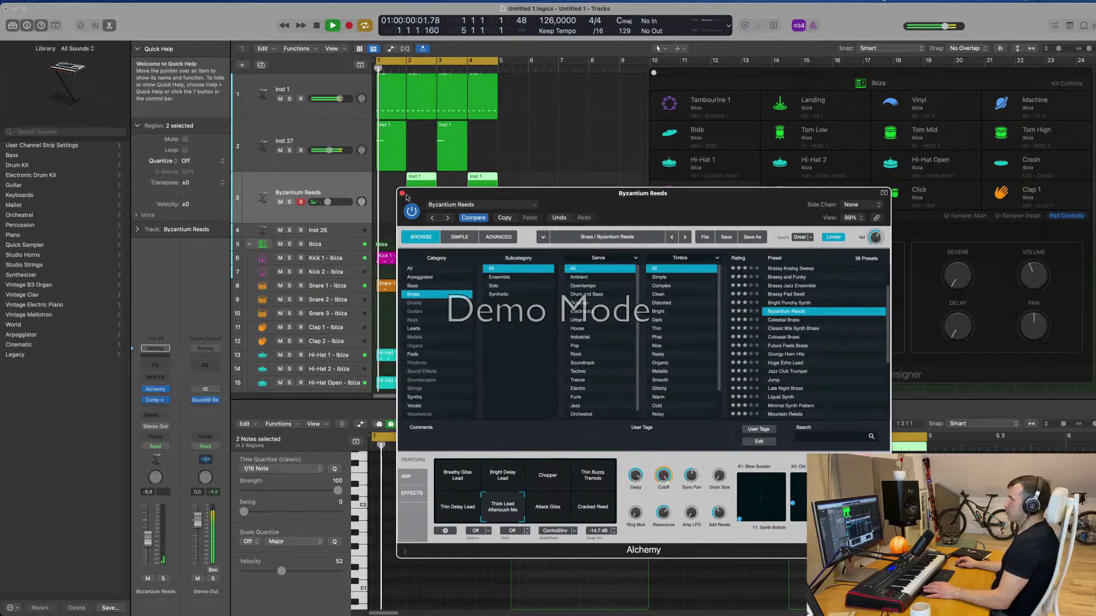
click(402, 194)
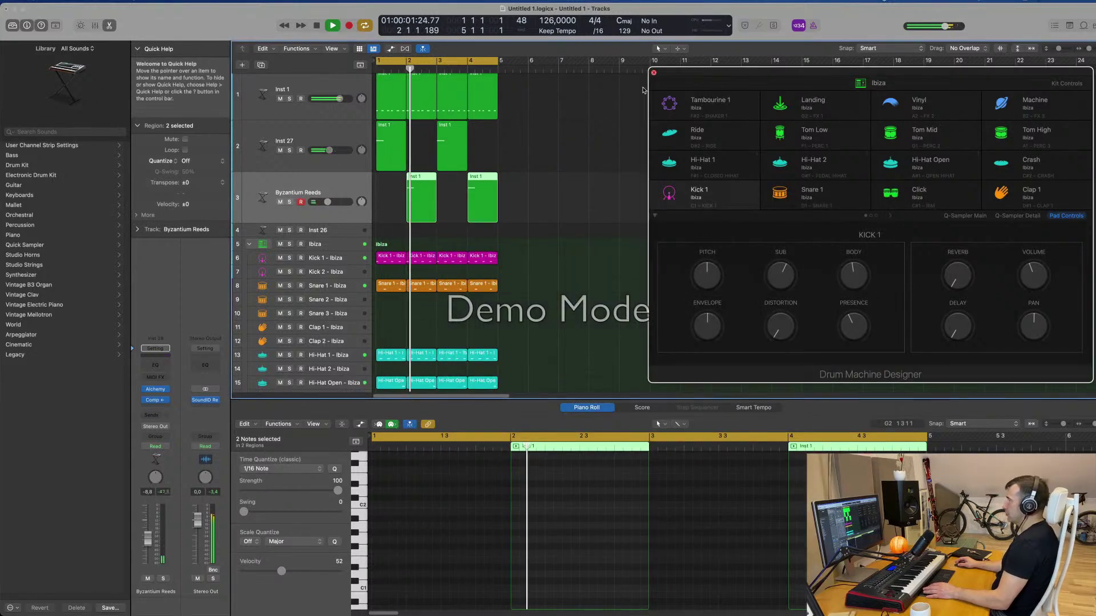
click(653, 73)
- Repeat all regions three times to fill bars 1 to 16 and extend the cycle range to bar 17
ctrl+alt+click(604, 211)
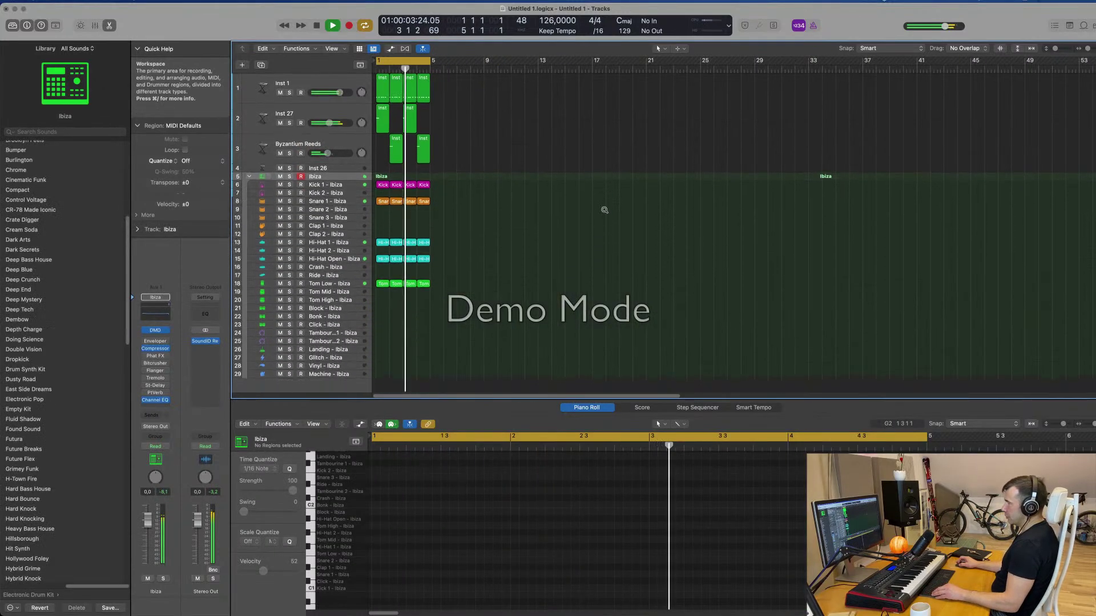
key(super+a)
key(super+r)
key(super+r)
key(super+r)
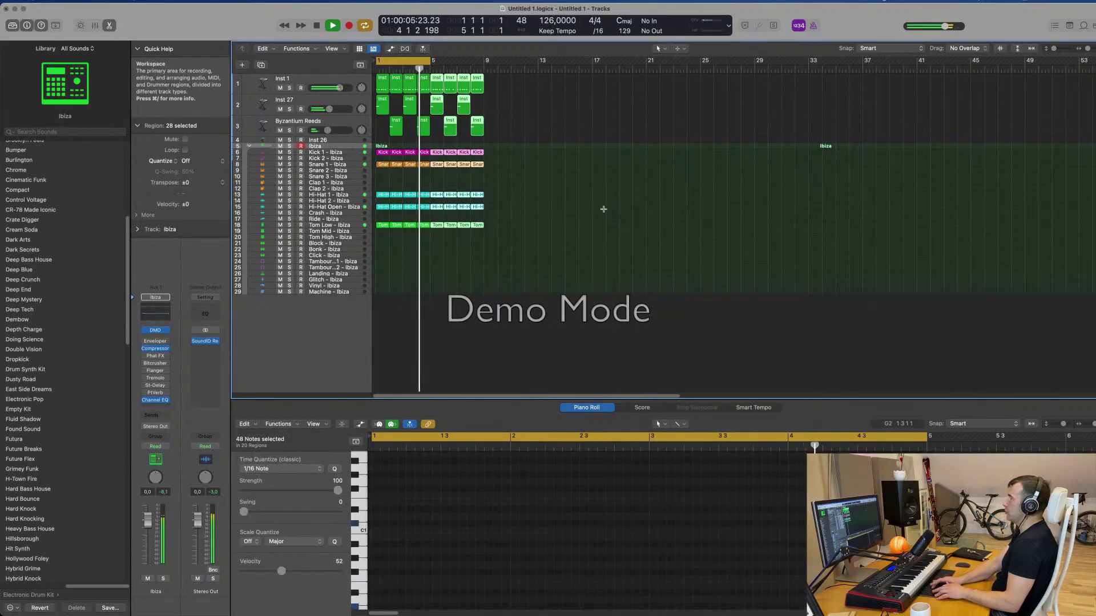
click(604, 212)
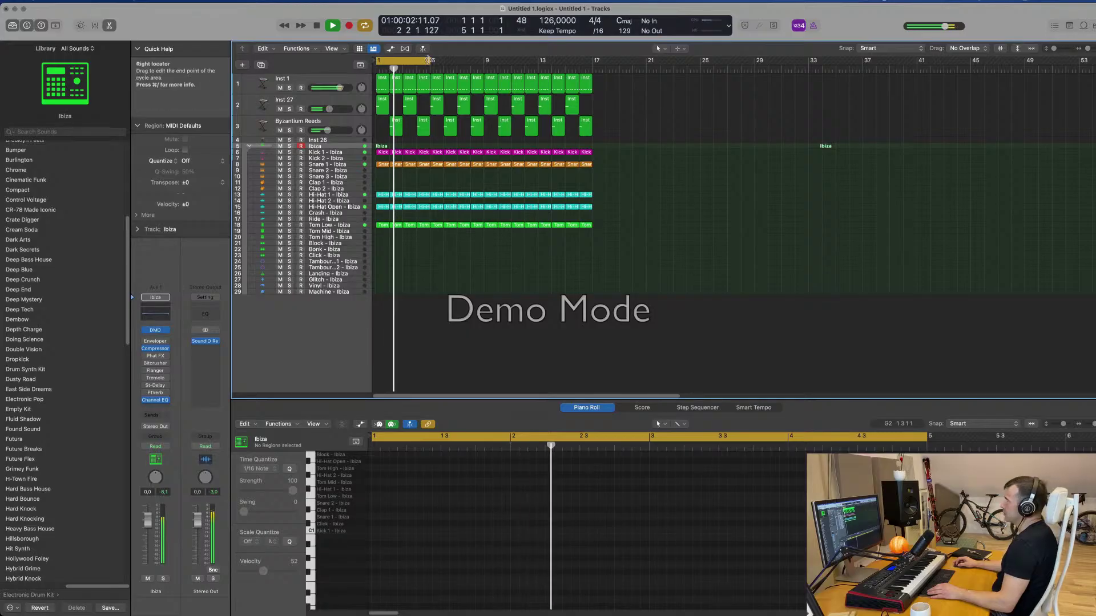
drag(424, 59, 589, 72)
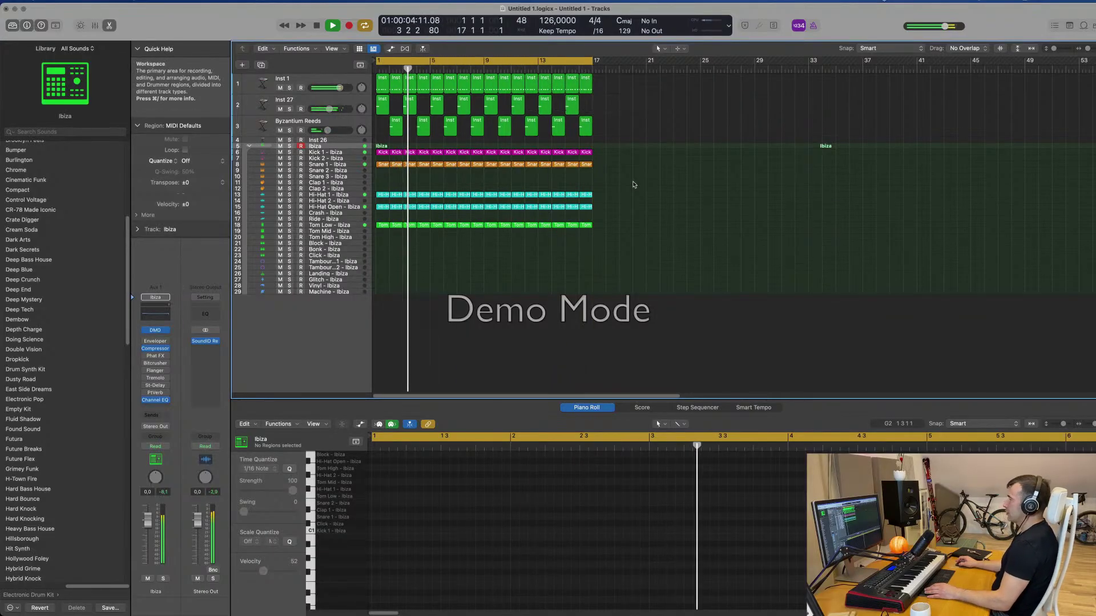
- Select the Inst 26 track and add a send to Bus 4 on its channel strip
scroll(659, 184, up, 5)
scroll(658, 184, up, 2)
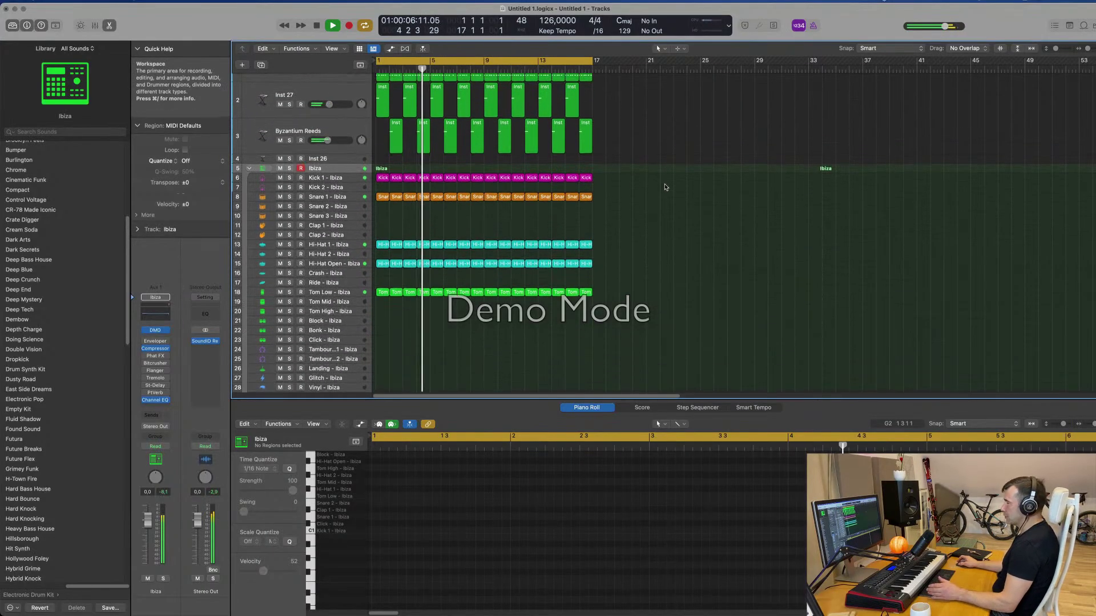
scroll(335, 172, up, 2)
click(334, 158)
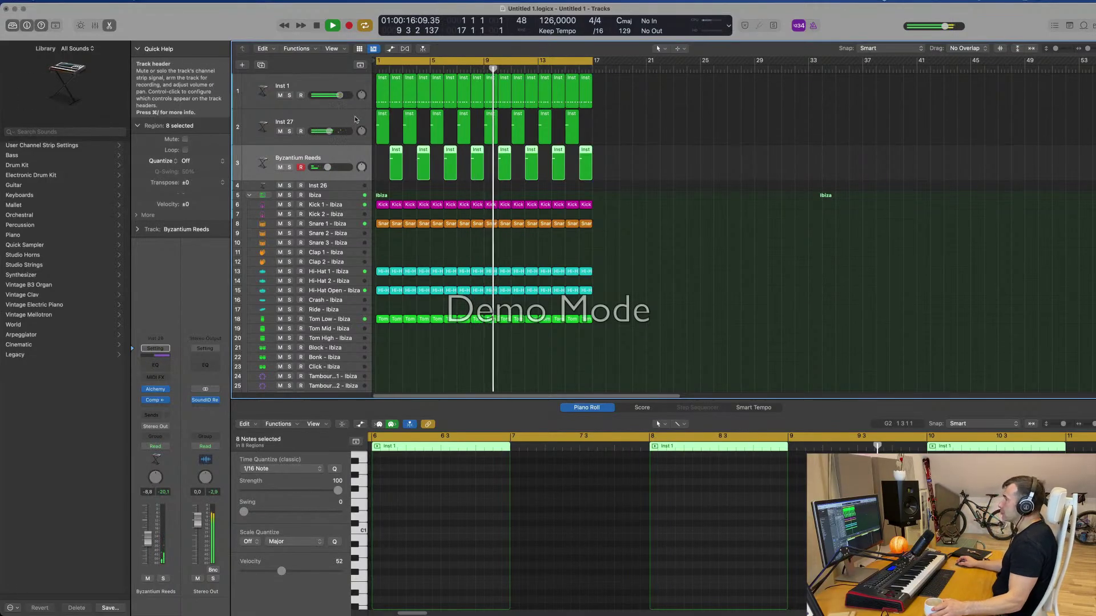
click(241, 187)
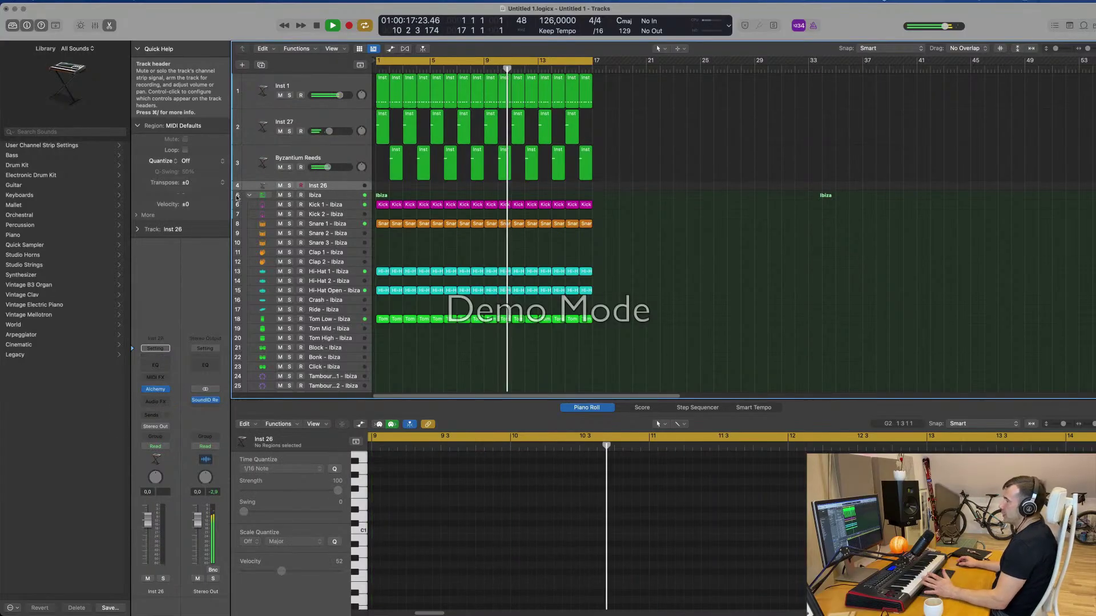
click(152, 415)
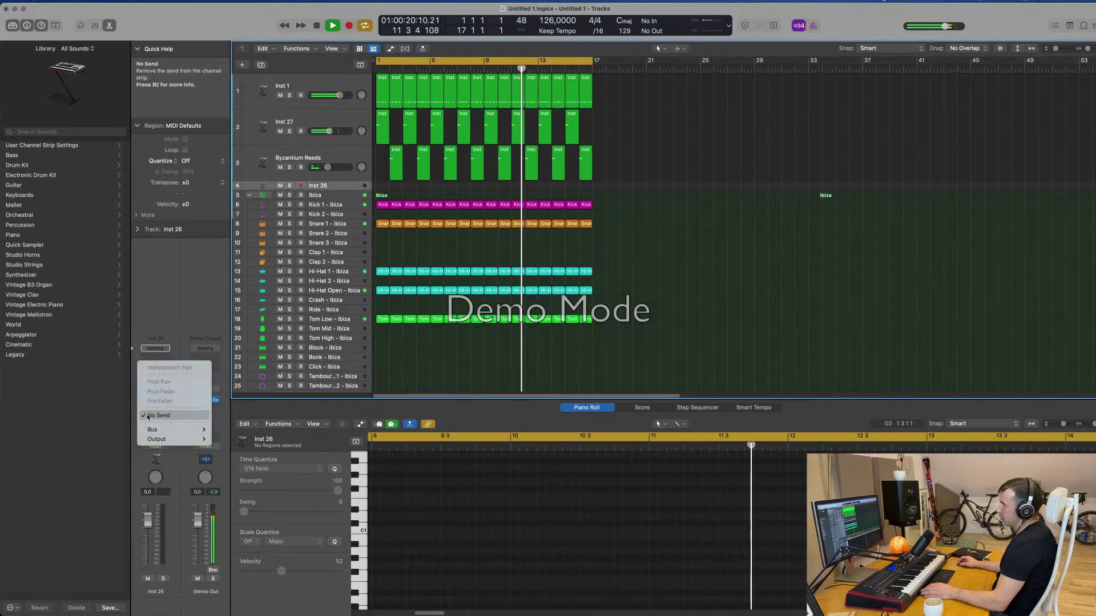
mouse_move(151, 429)
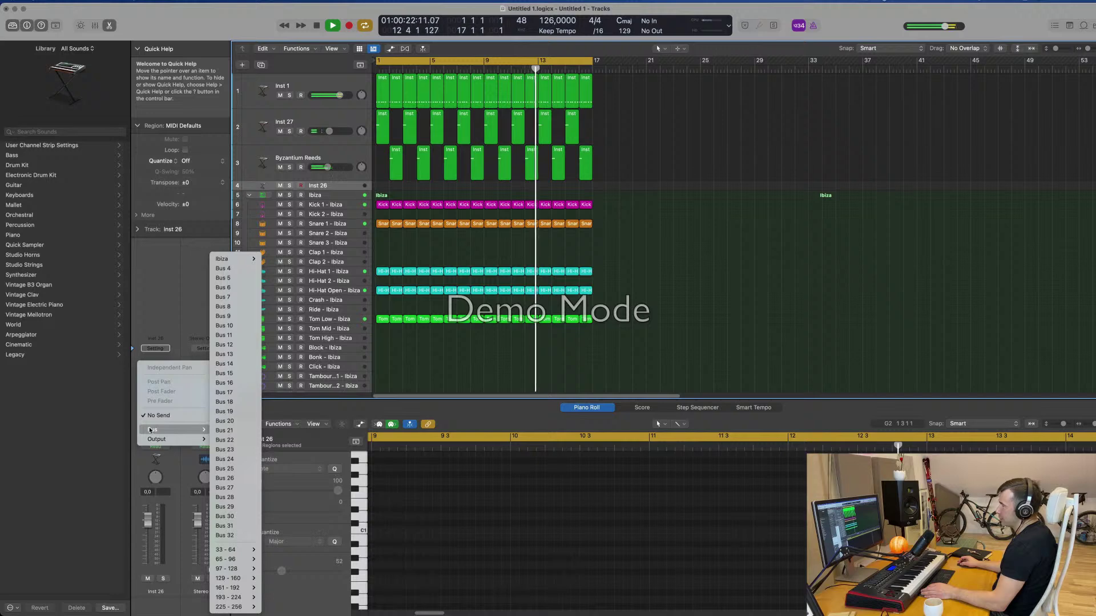
click(233, 267)
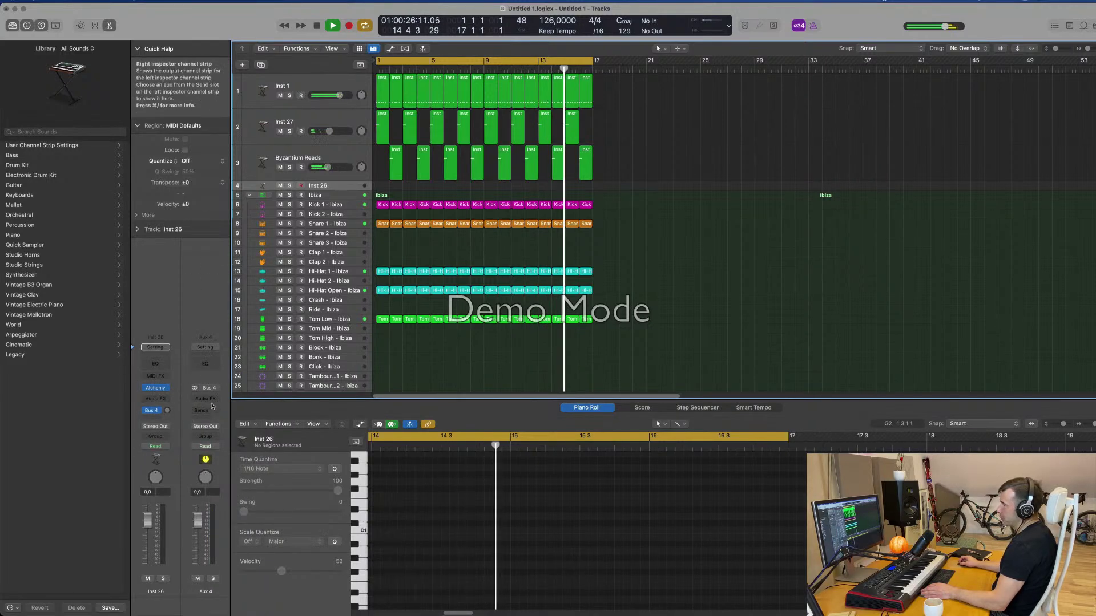
- Insert a stereo SilverVerb on Aux 4, load its grandiose preset, and move the plug-in window clear of the regions
click(211, 402)
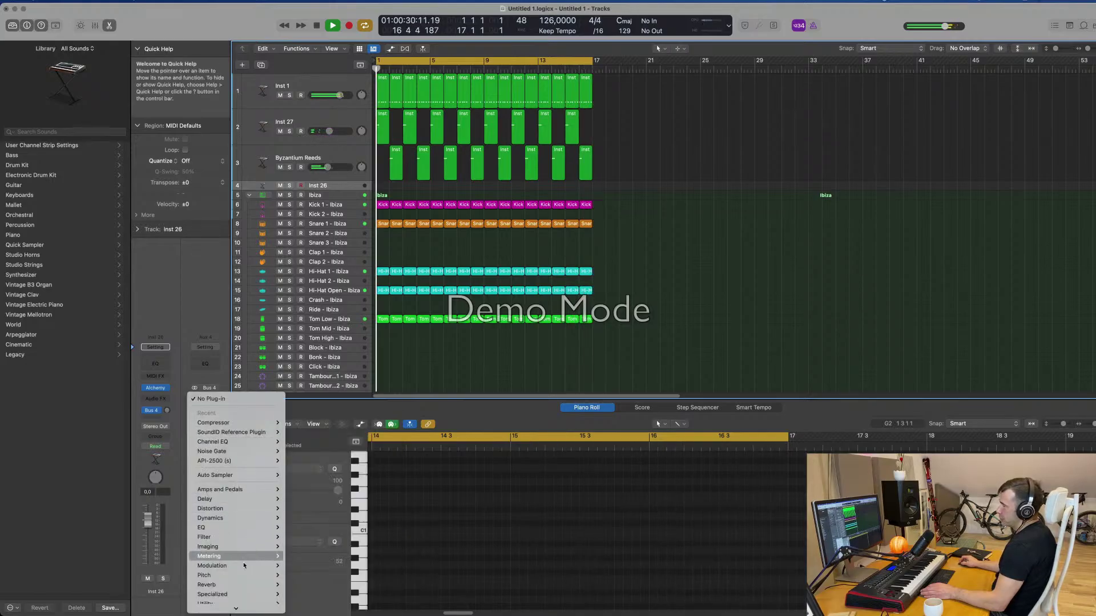
mouse_move(247, 586)
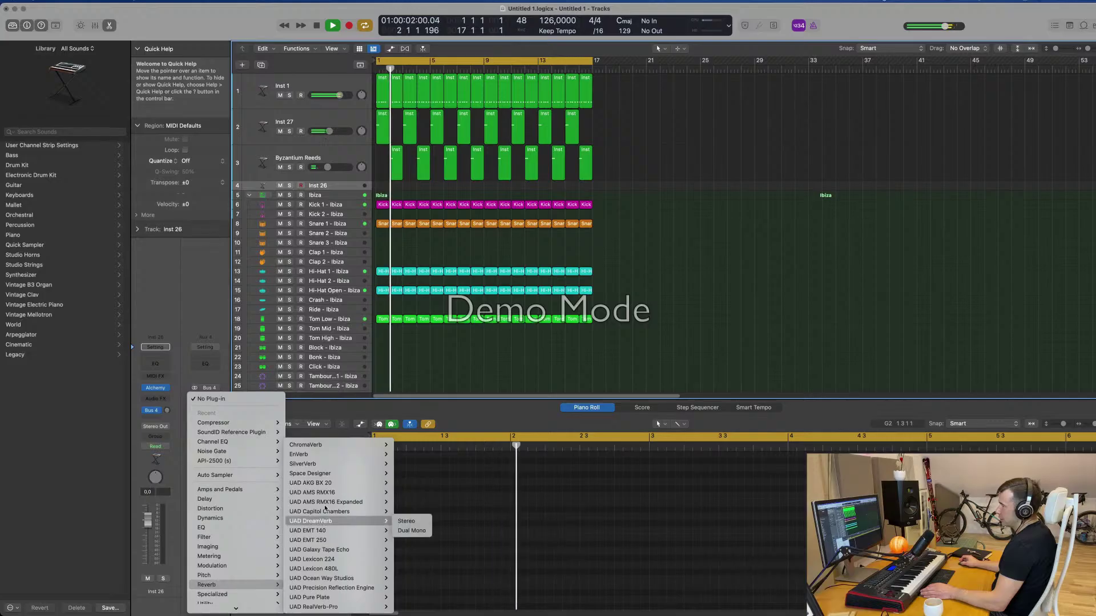
mouse_move(331, 468)
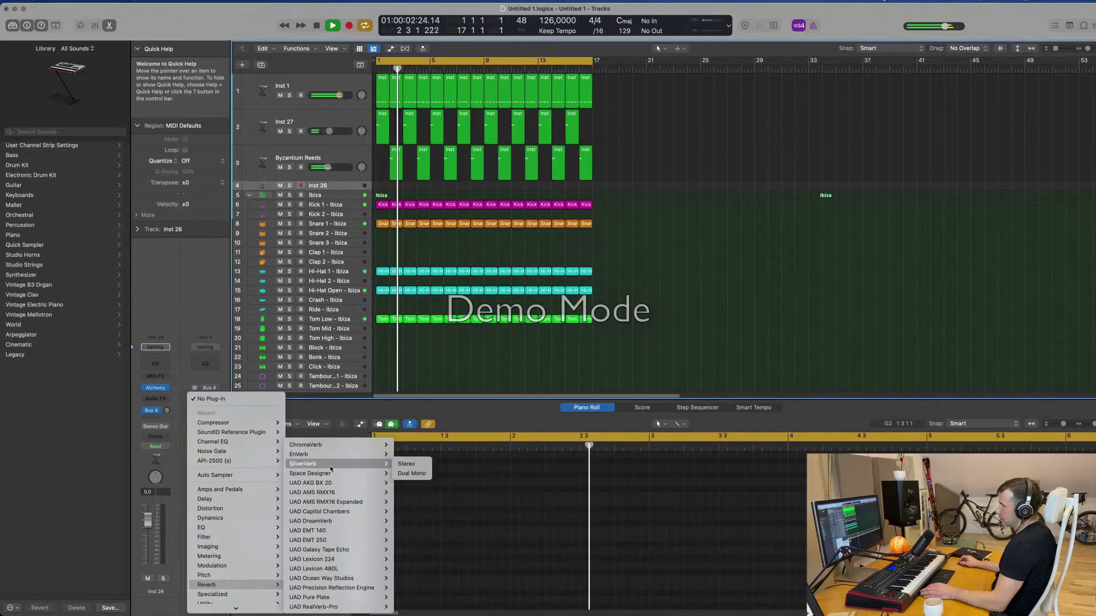
click(407, 464)
drag(627, 116, 687, 116)
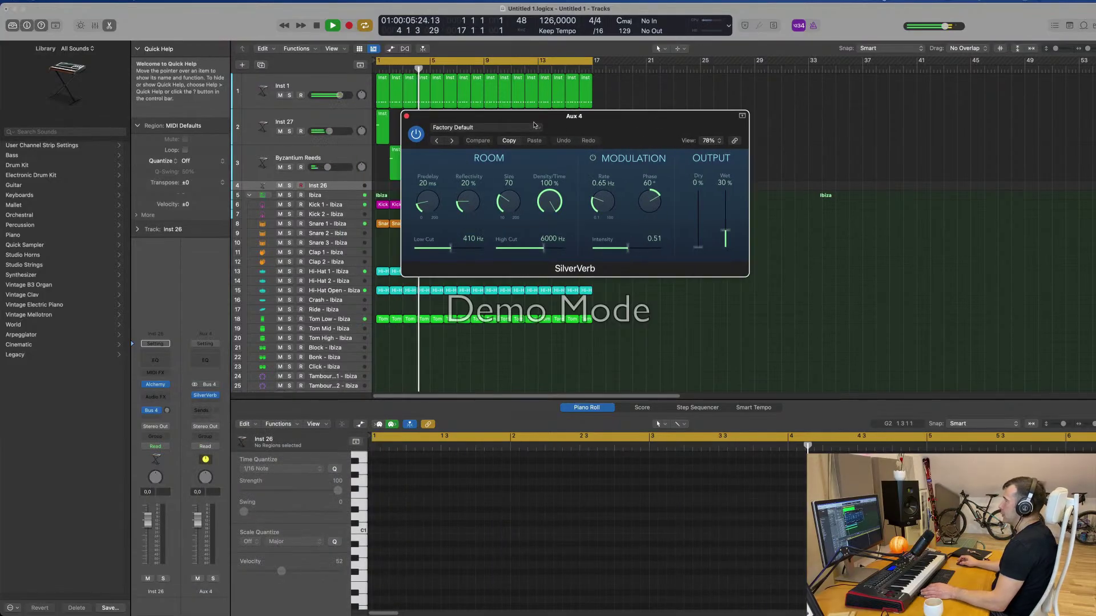
click(505, 126)
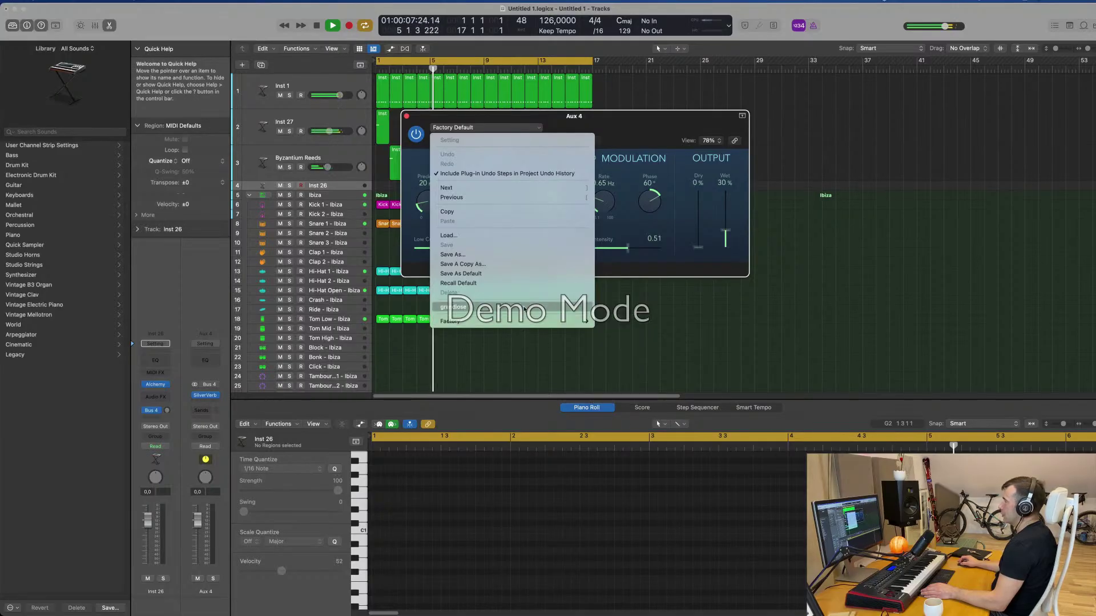
click(454, 307)
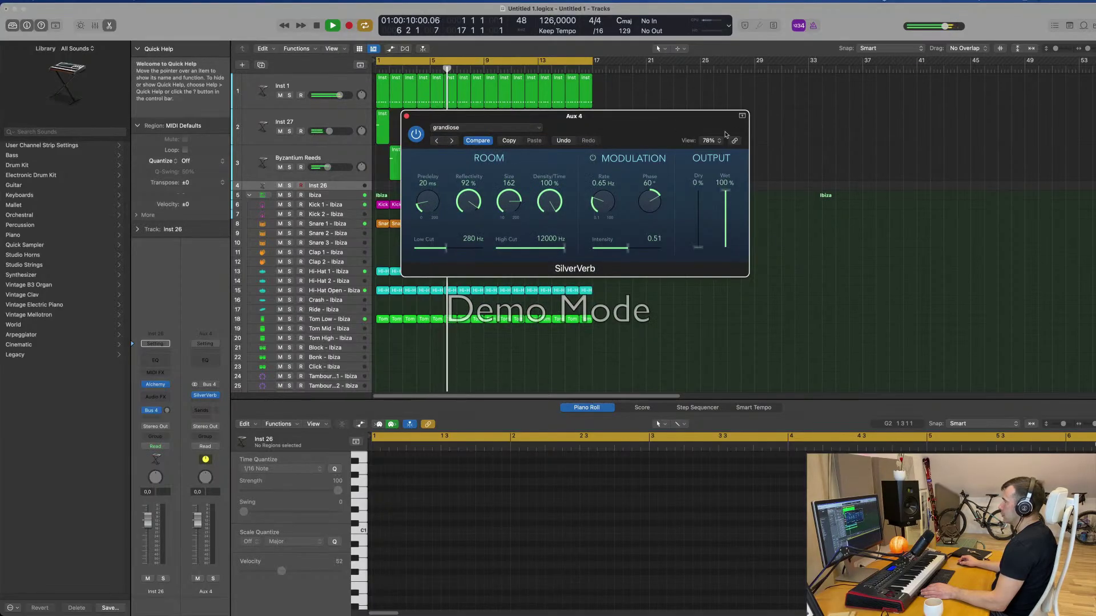
drag(700, 117, 1090, 100)
- Add a send to Bus 4 on the Byzantium Reeds track and raise its send level
click(297, 174)
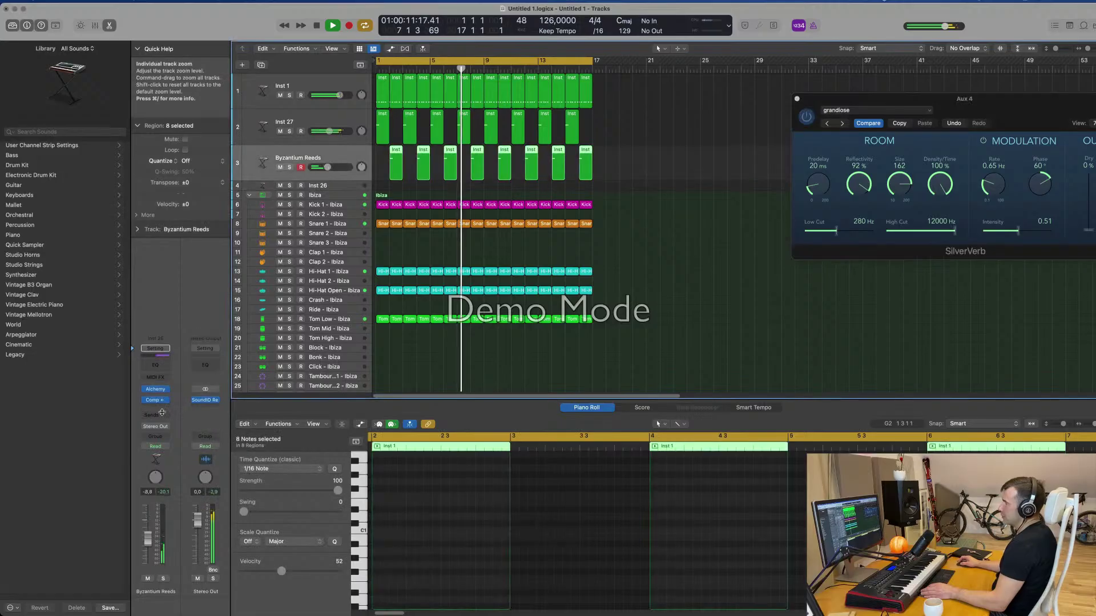
click(153, 416)
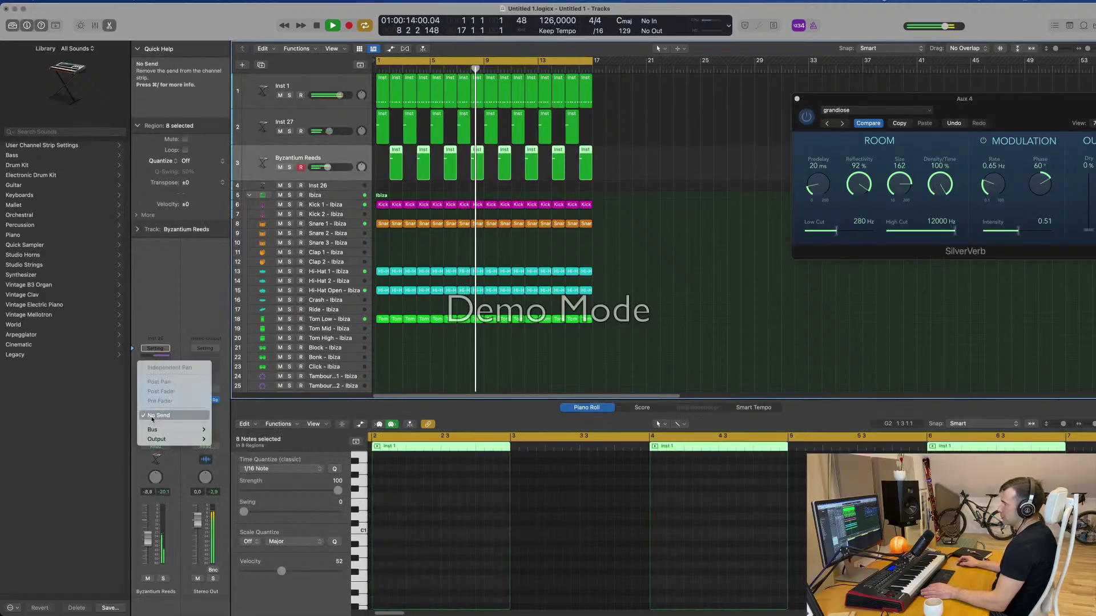
mouse_move(171, 429)
click(242, 268)
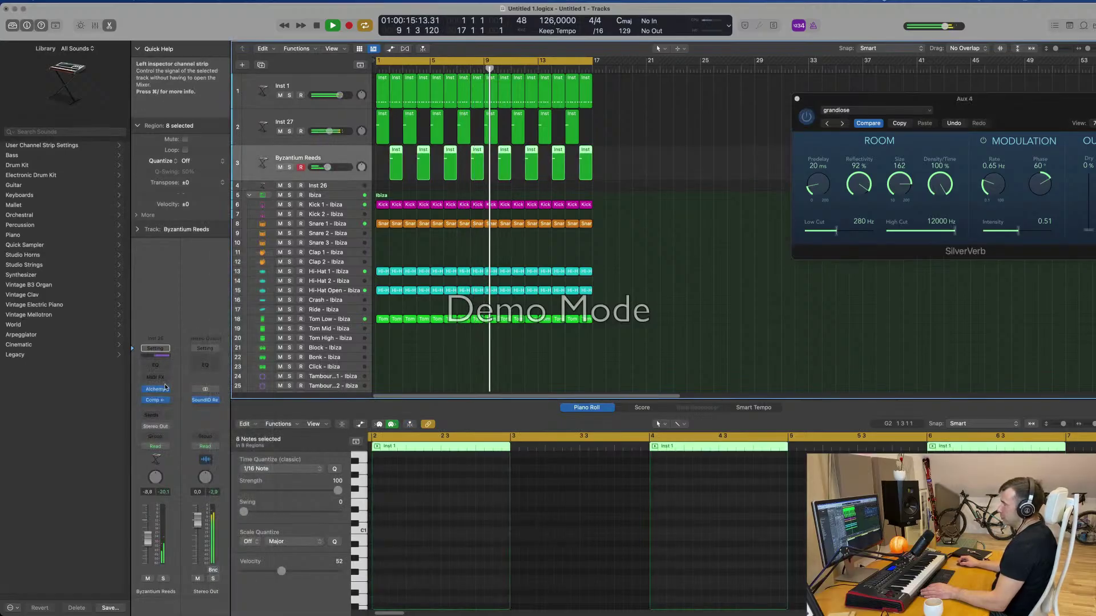
drag(166, 418, 167, 414)
- Send the Inst 27 track to Bus 4 and turn up the send amount
click(339, 118)
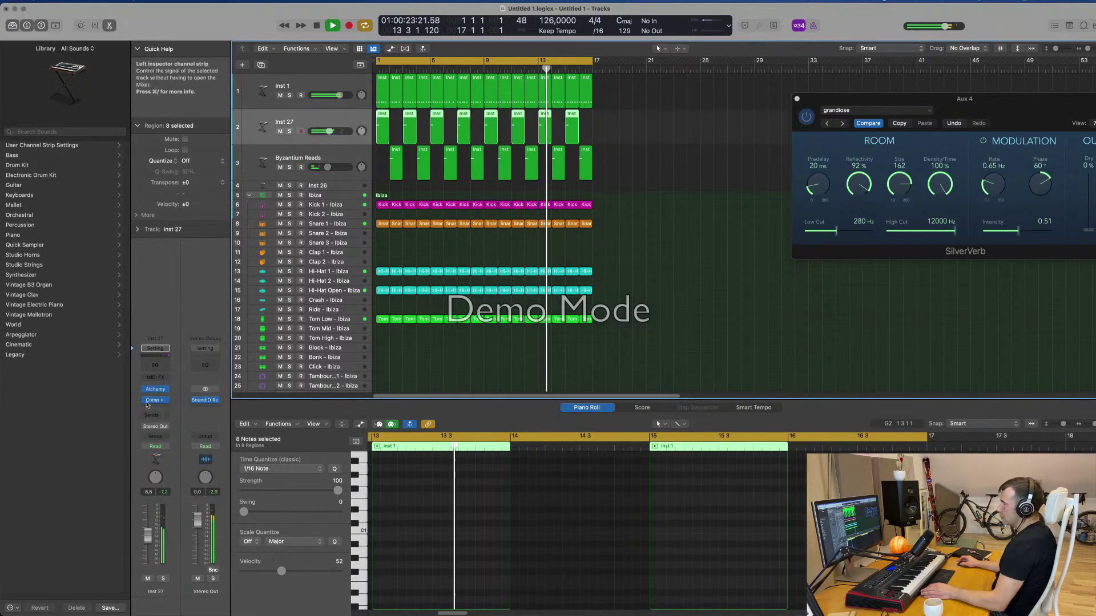
click(154, 410)
mouse_move(157, 432)
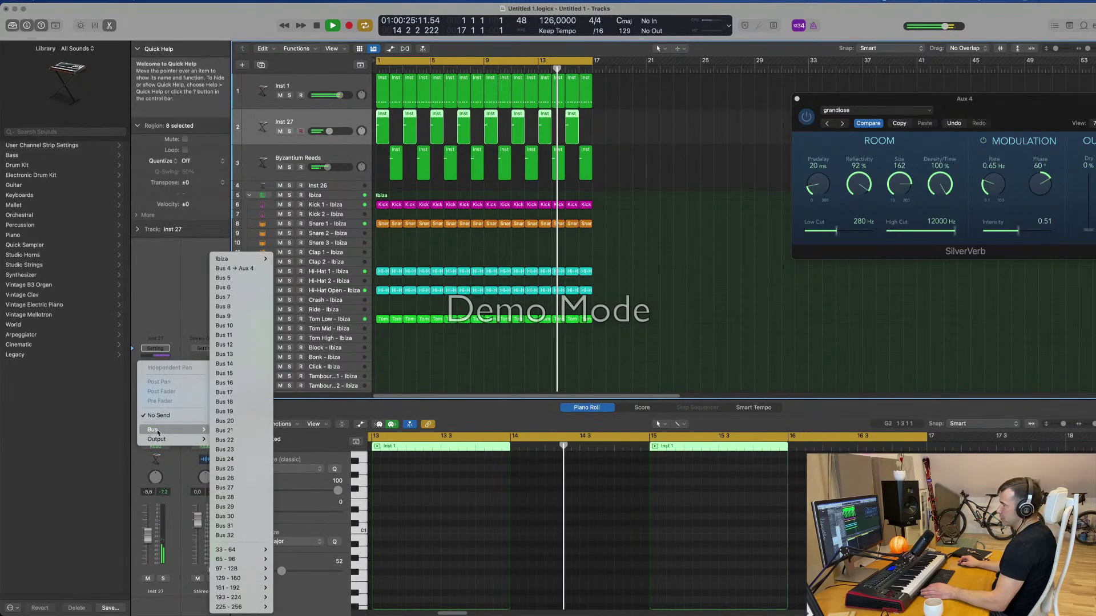
click(234, 268)
mouse_move(168, 412)
mouse_down()
mouse_move(173, 380)
mouse_move(170, 409)
mouse_up()
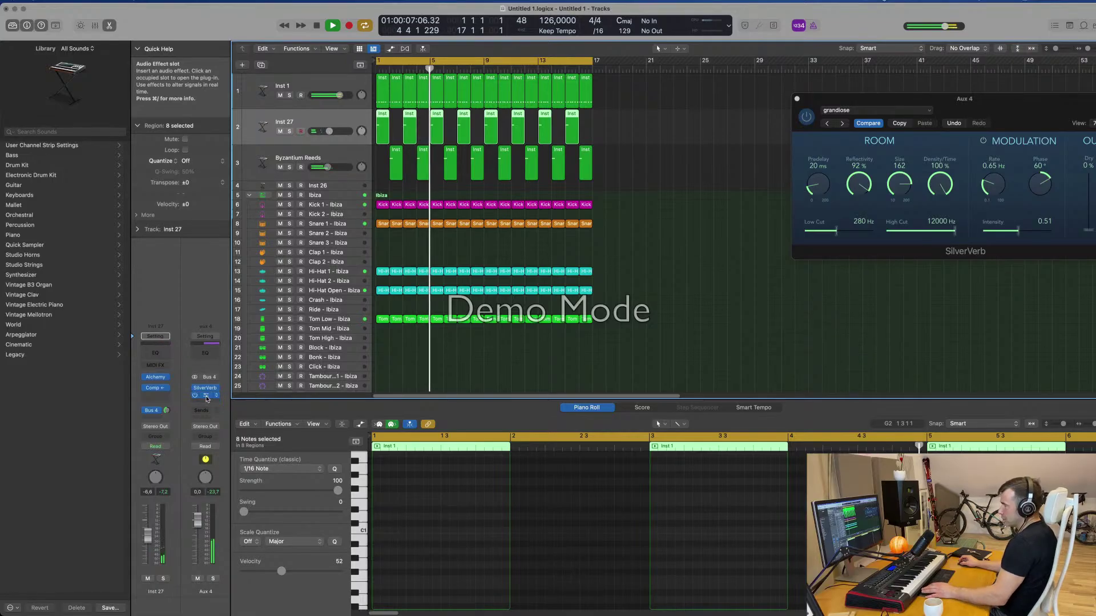
- Insert a Compressor after SilverVerb on Aux 4 with Inst 2 as its side-chain source
click(206, 396)
drag(659, 128, 700, 209)
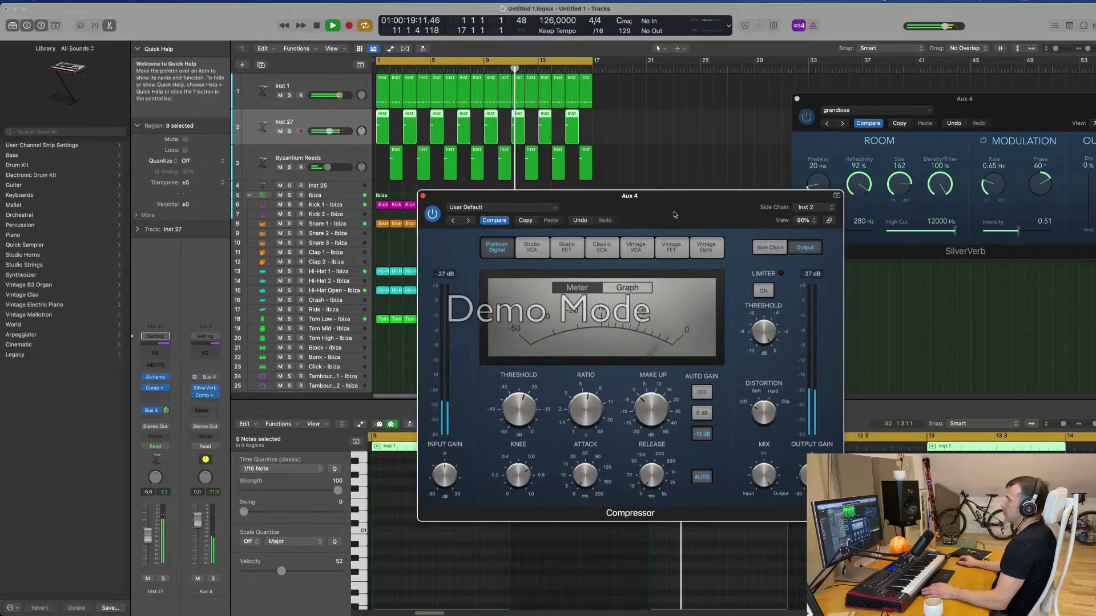
drag(657, 193, 652, 196)
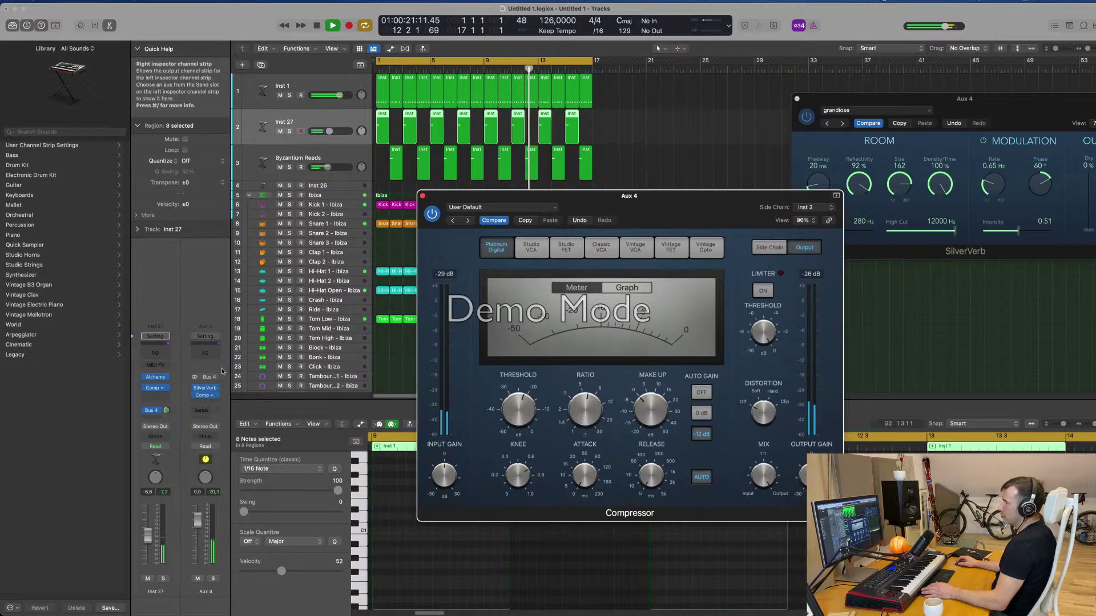
- Add a Channel EQ to Aux 4, enable its low cut between 200 and 300 Hz, and close the EQ window
click(205, 353)
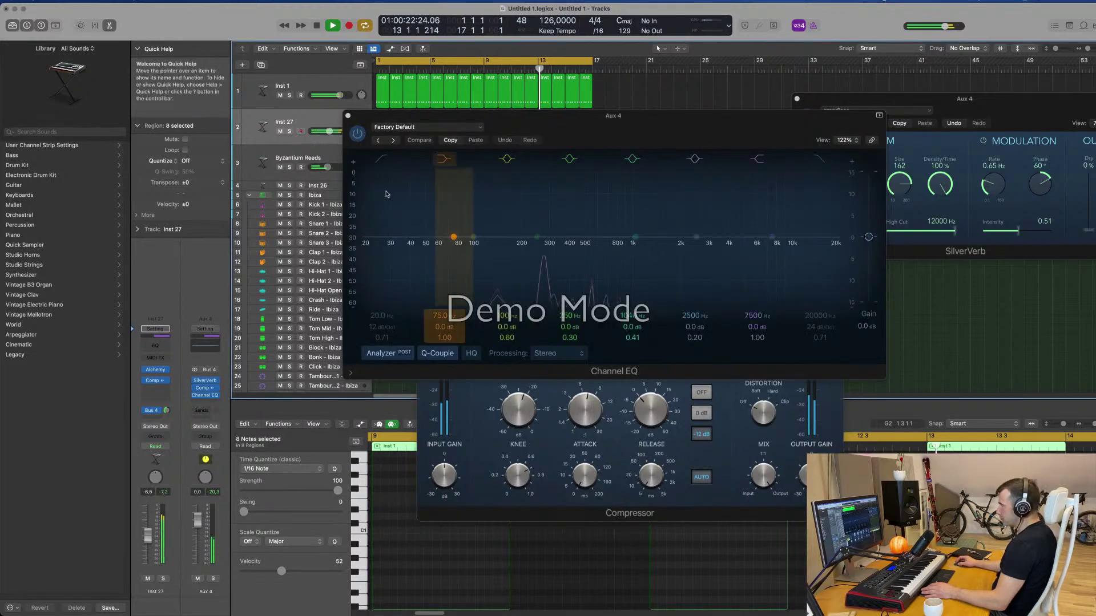
click(382, 160)
drag(399, 242, 510, 238)
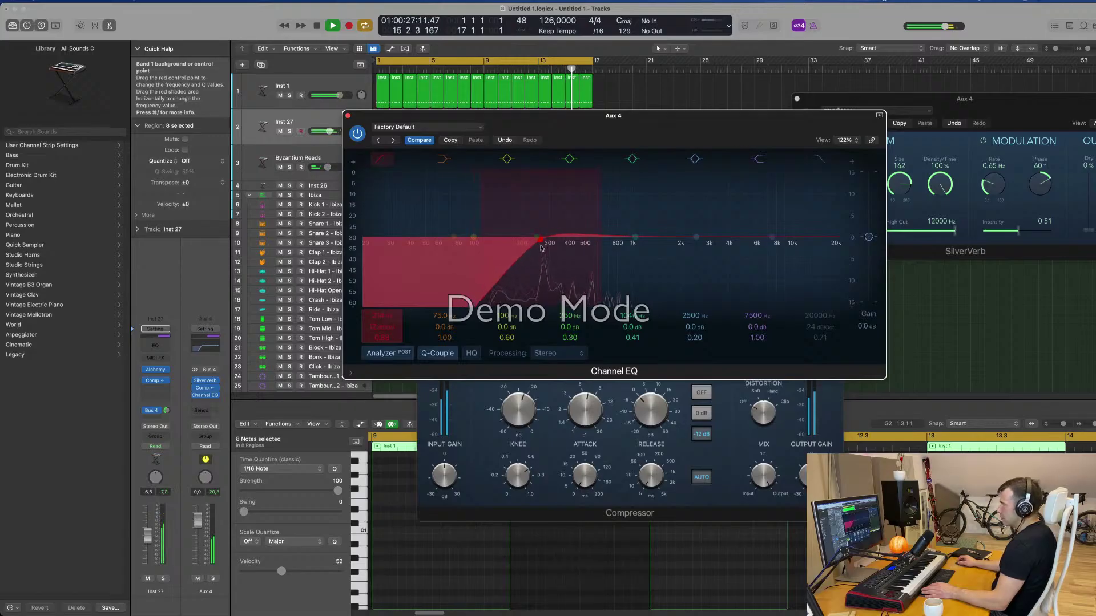
click(347, 115)
- Lower the Aux 4 volume to about -1.6 dB and close the Compressor window
drag(662, 203, 715, 200)
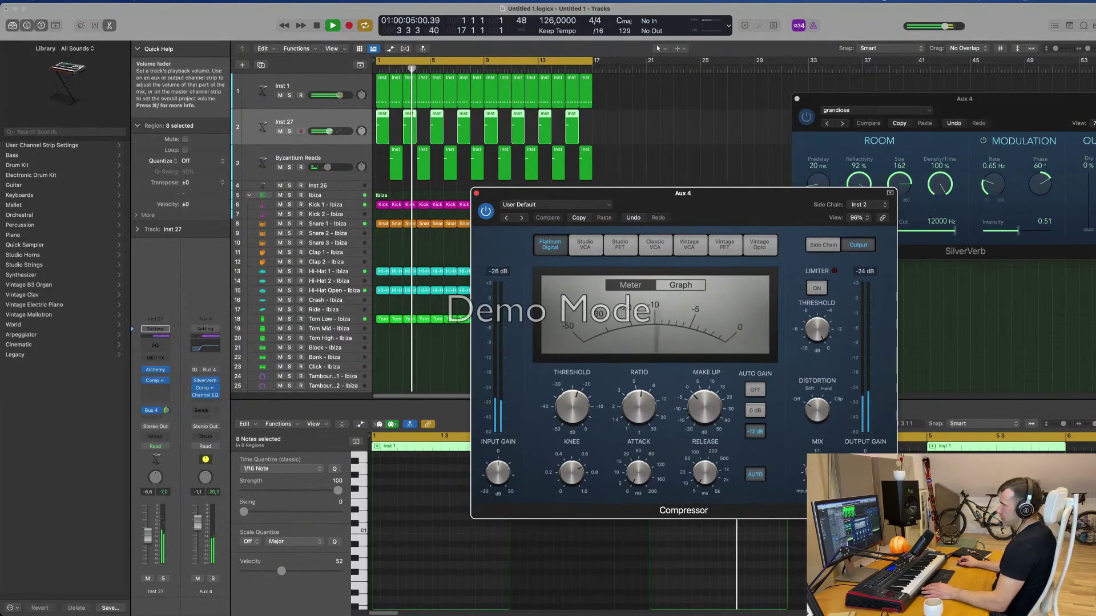
click(198, 523)
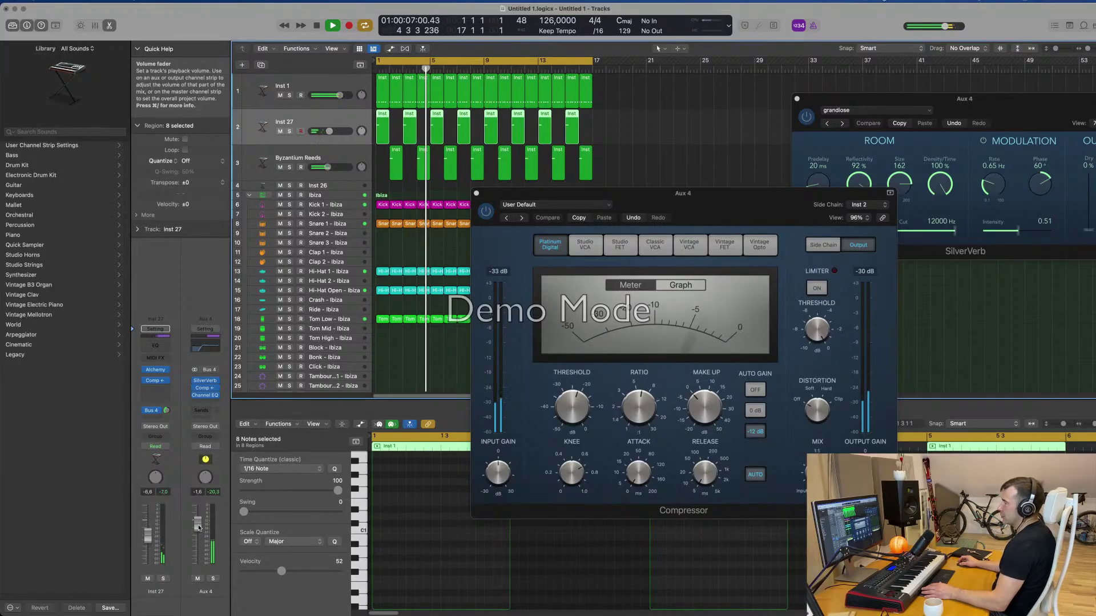
click(205, 389)
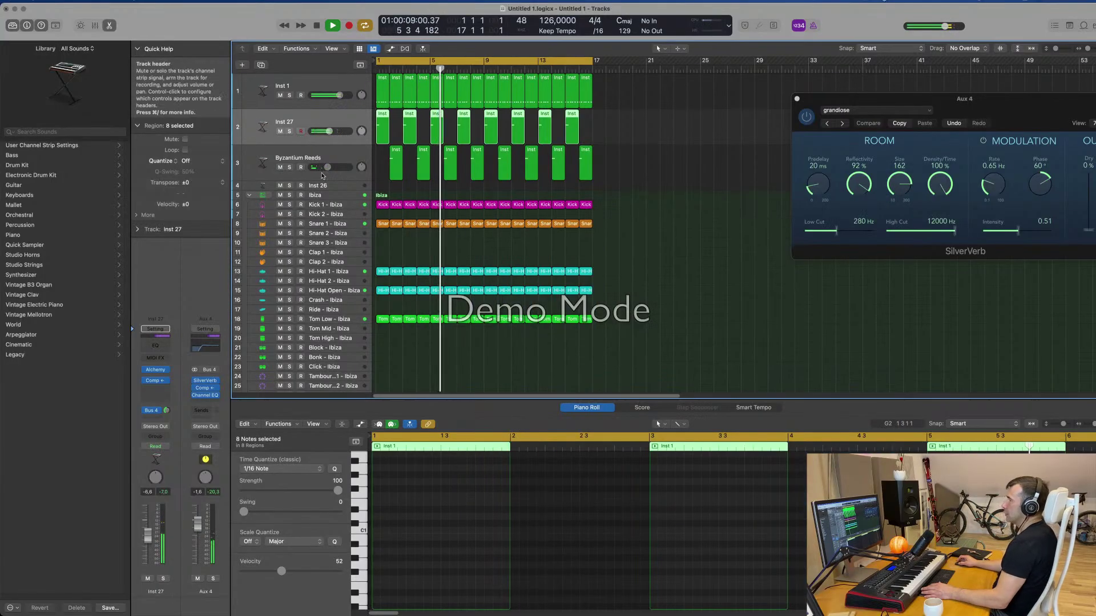
- Open Alchemy on the Inst 26 track and choose the Motion Pad performance variation
click(327, 186)
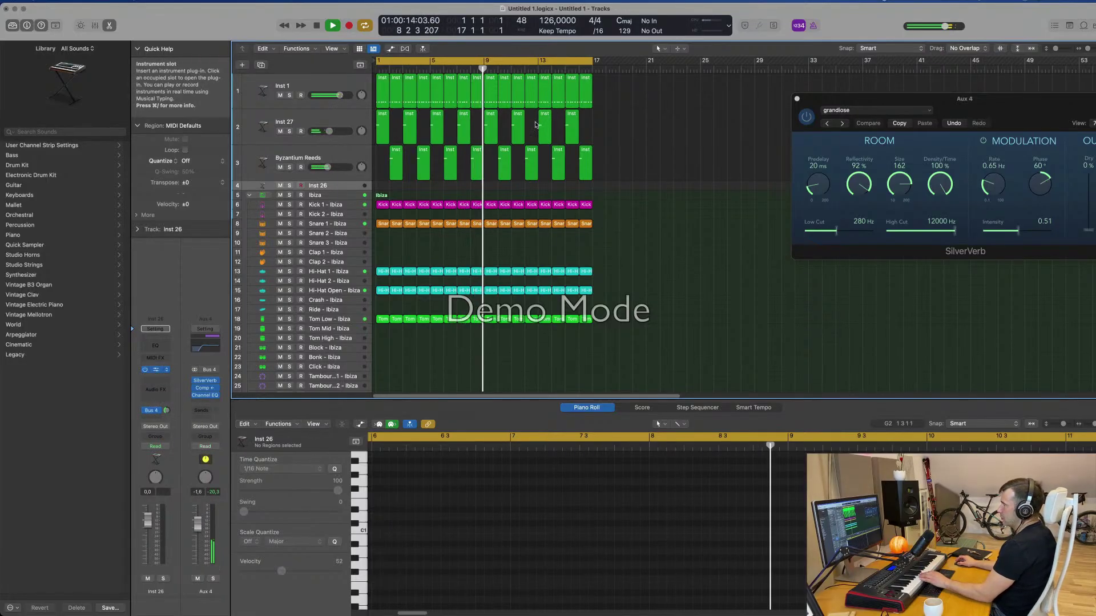
click(153, 370)
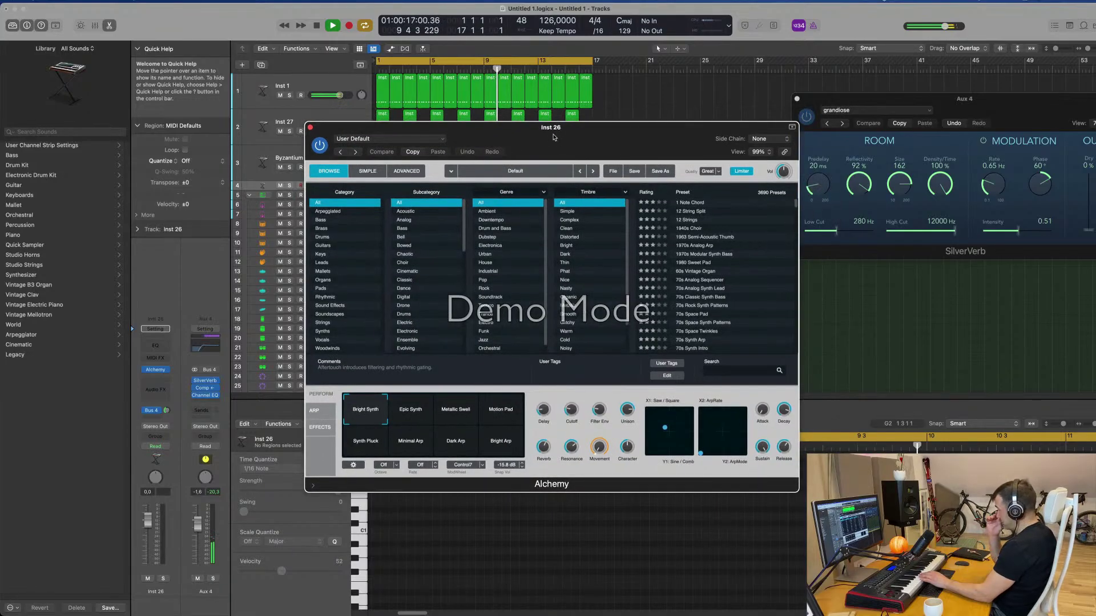
click(494, 417)
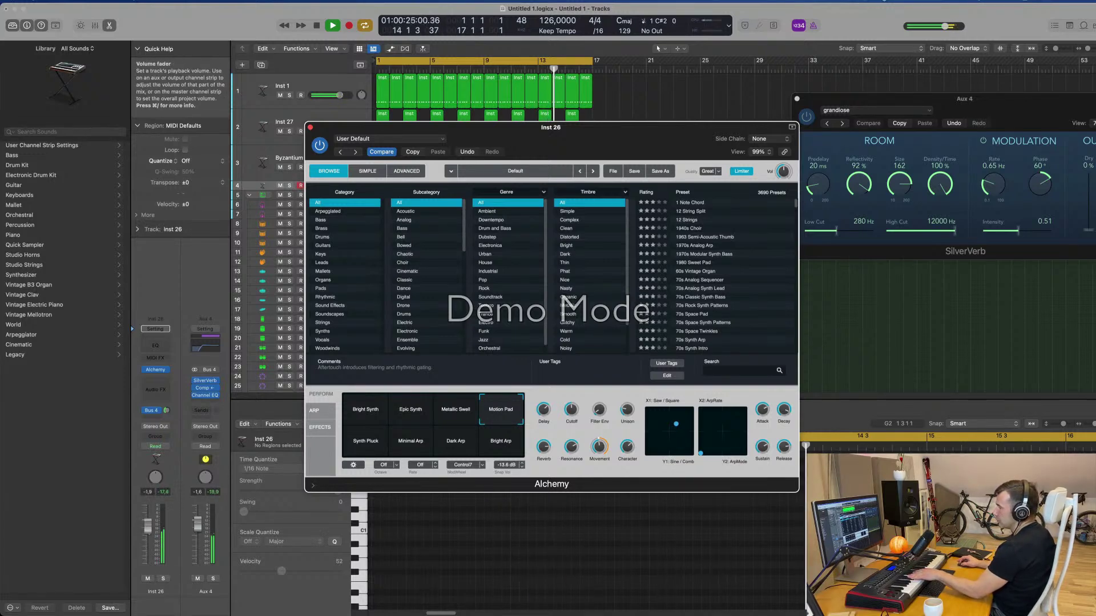
- Lower the Inst 26 track volume to about -15 dB and move the Alchemy window away from the arrangement
drag(147, 536, 162, 532)
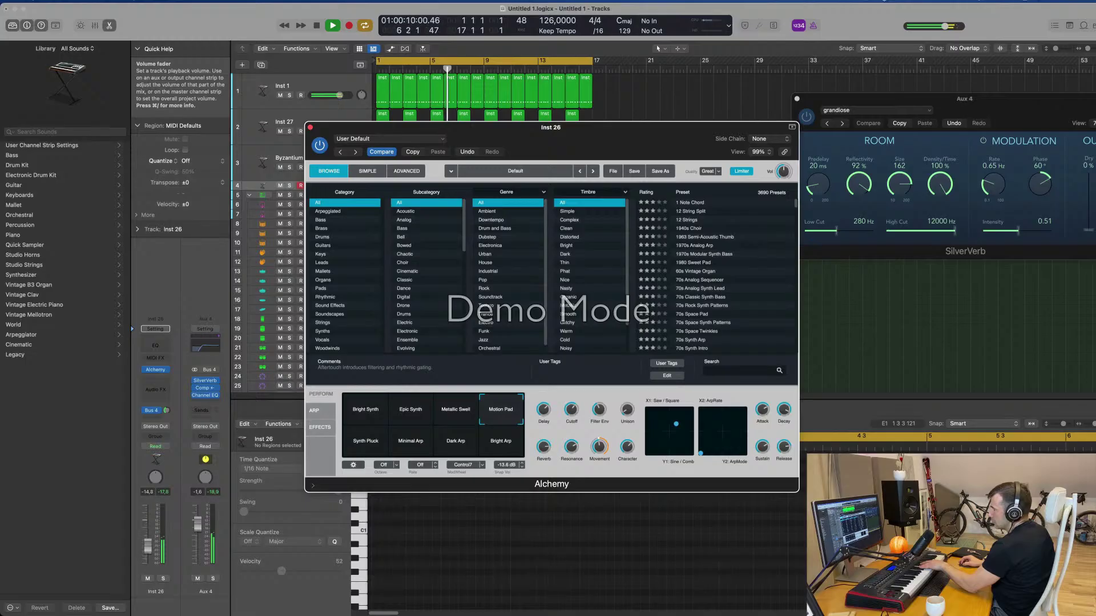
drag(148, 547, 150, 557)
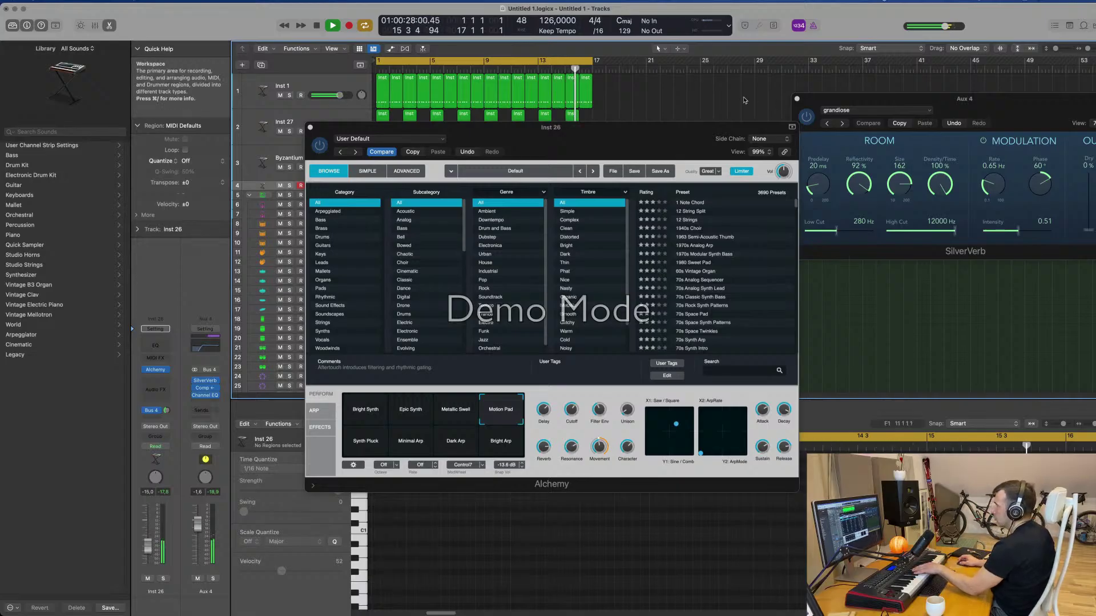
drag(657, 133, 1040, 209)
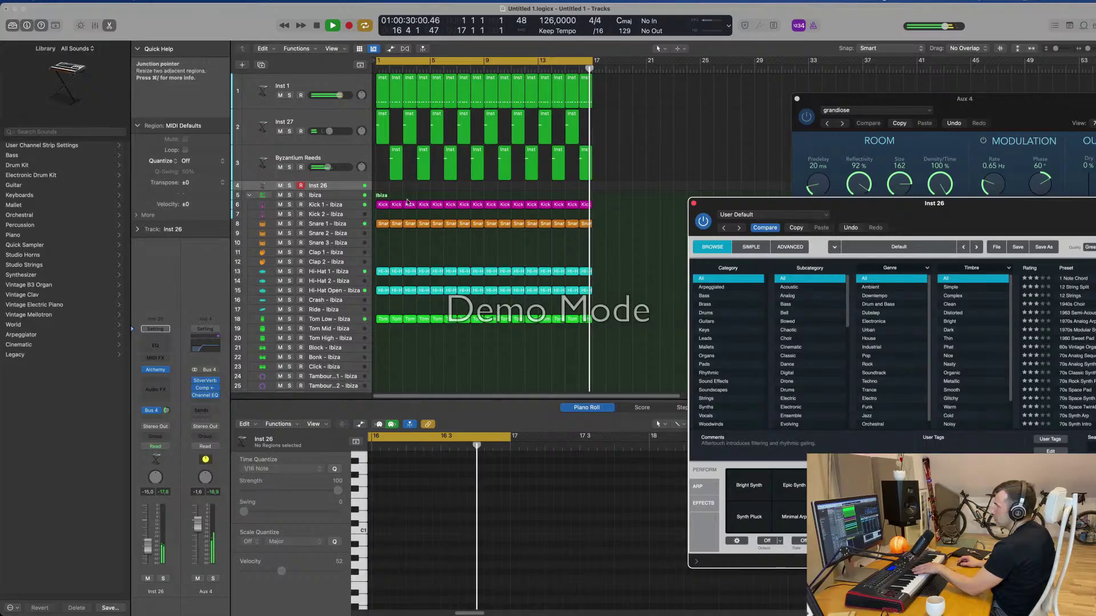
- Record an eight-bar, three-note pad part on Inst 26, stop the transport, and move the region to bar 1
key(r)
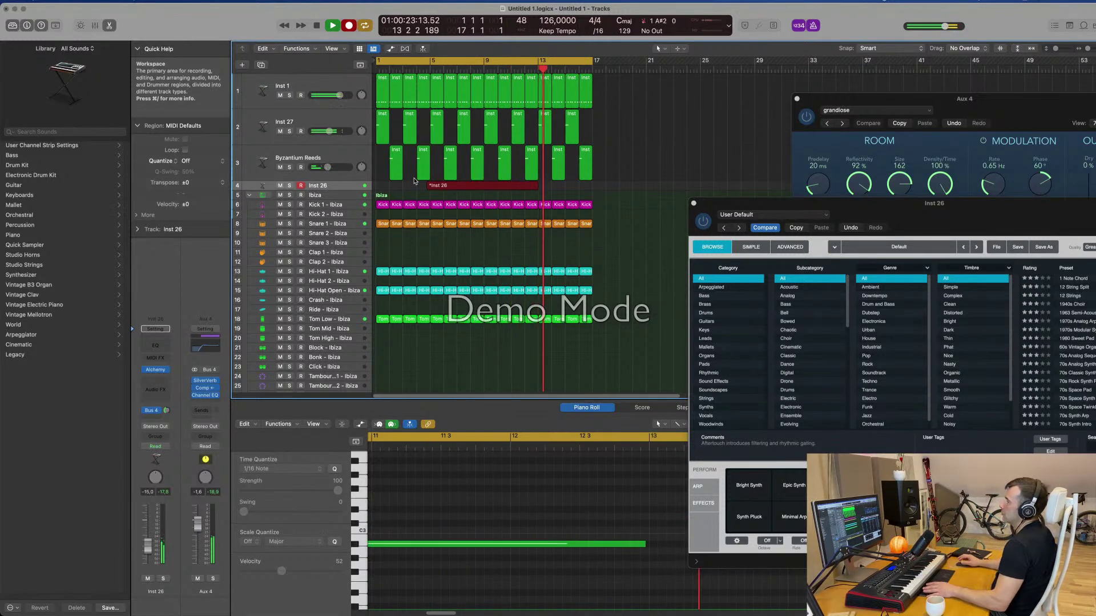
key(space)
drag(478, 190, 421, 188)
- Show the recorded Inst 26 notes in the Piano Roll and play the arrangement from bar 1
key(e)
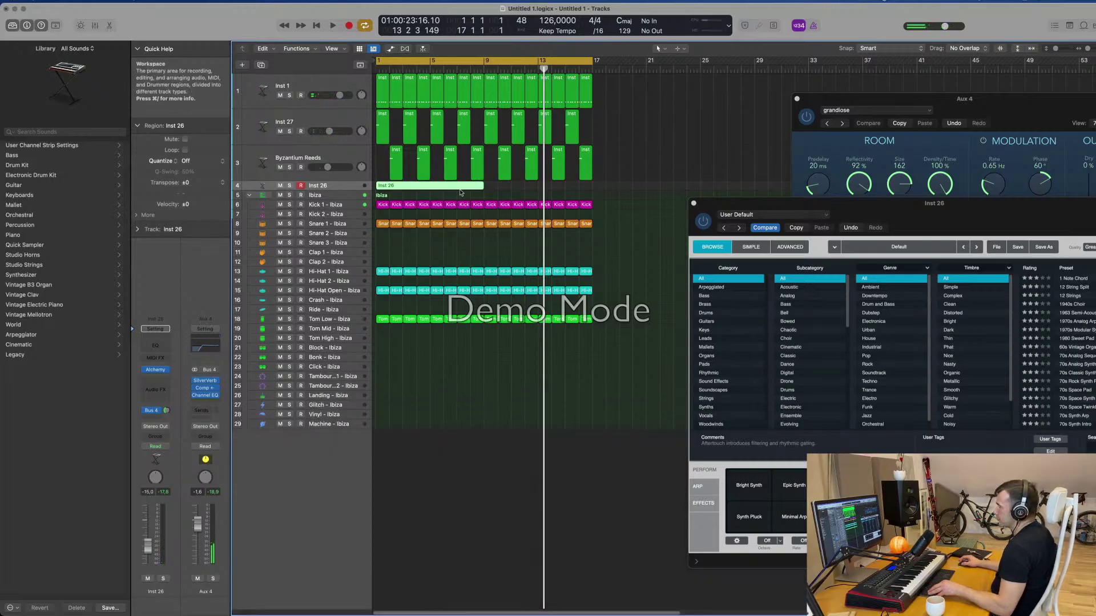
key(e)
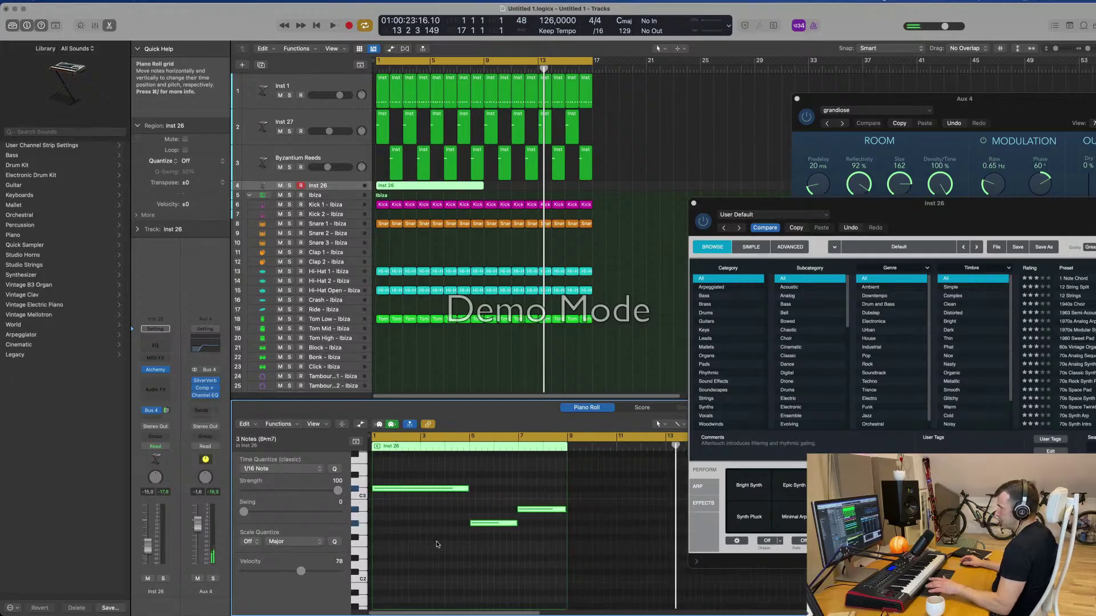
key(Return)
key(space)
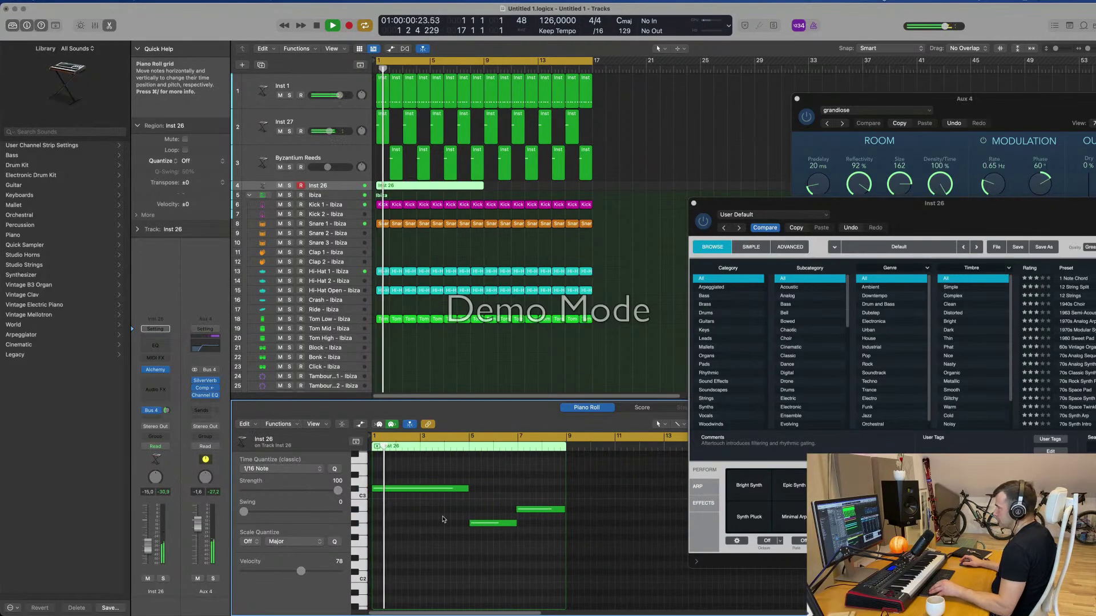
- Move the last Inst 26 note in the Piano Roll so it starts exactly at bar 7
key(super+Right)
key(super+Right)
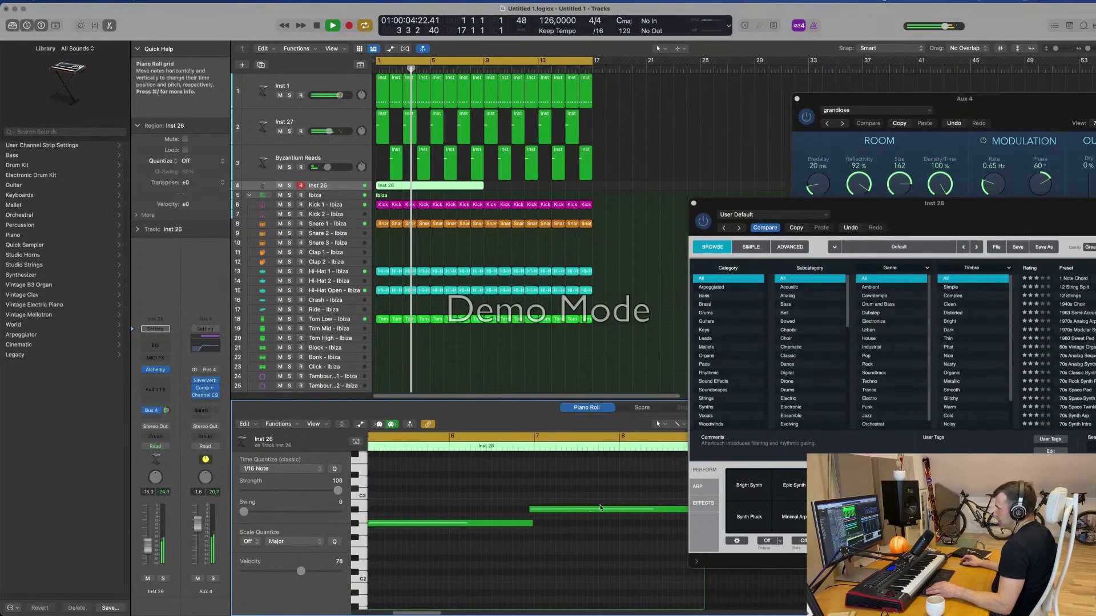
scroll(594, 508, right, 3)
click(550, 511)
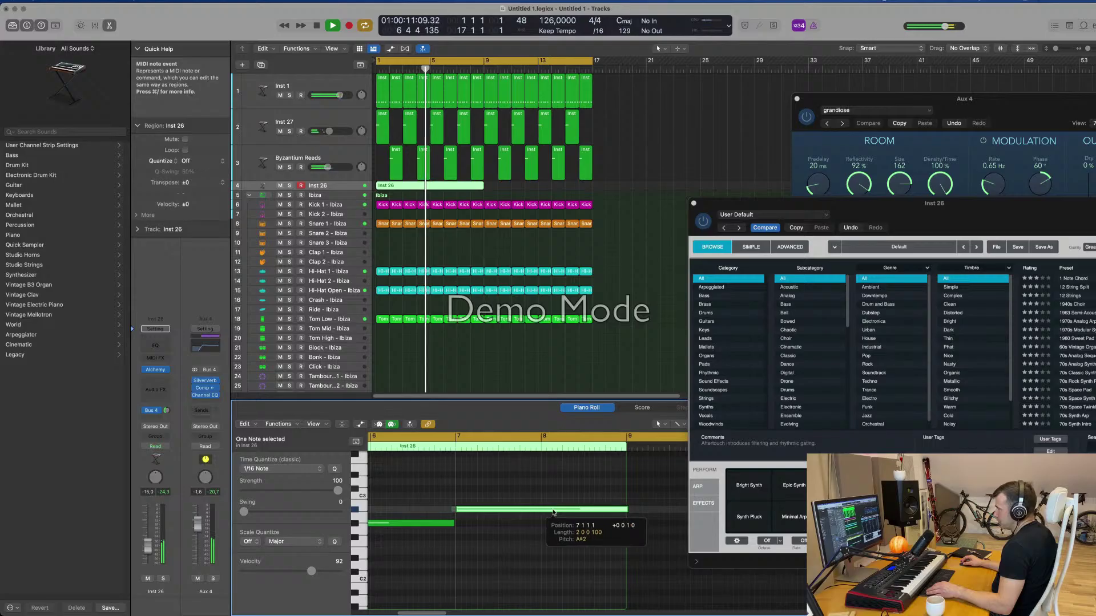
key(super+Left)
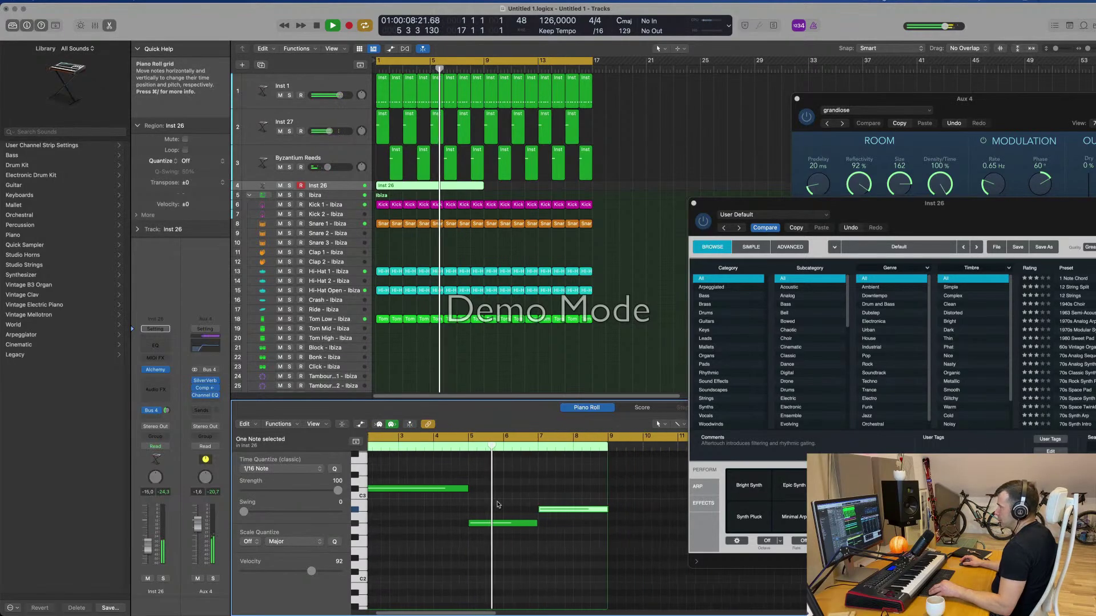
- Repeat the Inst 26 region once so it covers bars 9 to 16, moving the Alchemy window away from the arrangement
drag(913, 213, 815, 178)
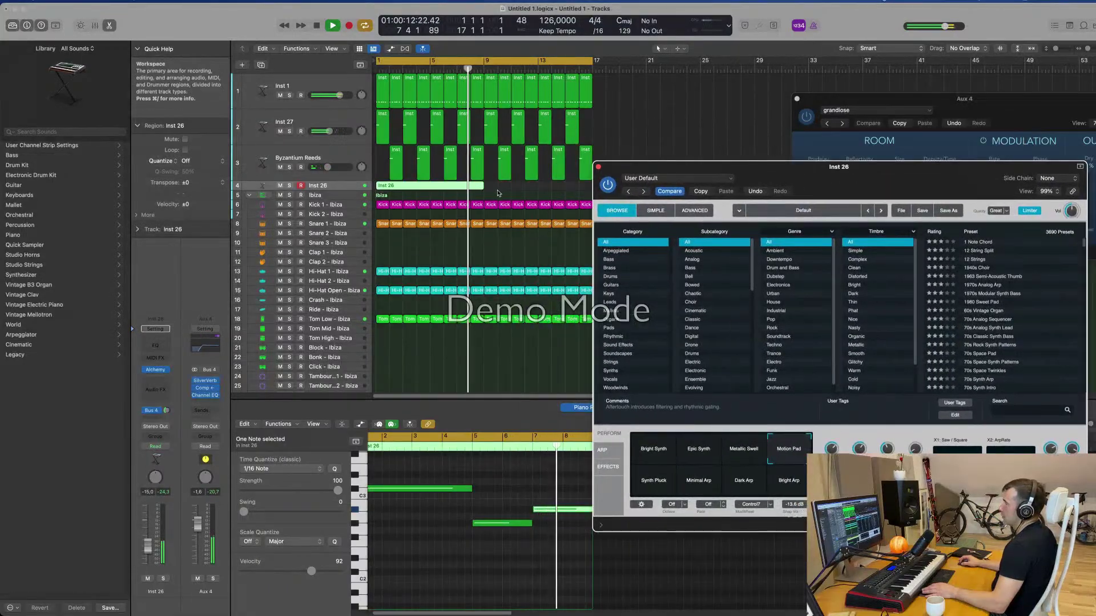
key(Return)
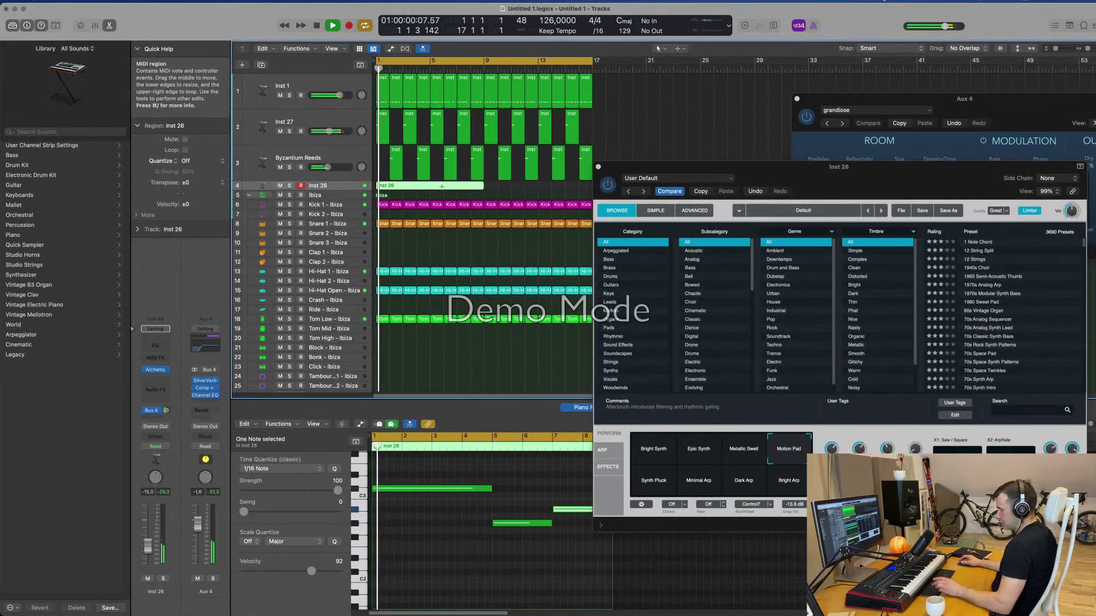
key(super+r)
drag(834, 179, 744, 167)
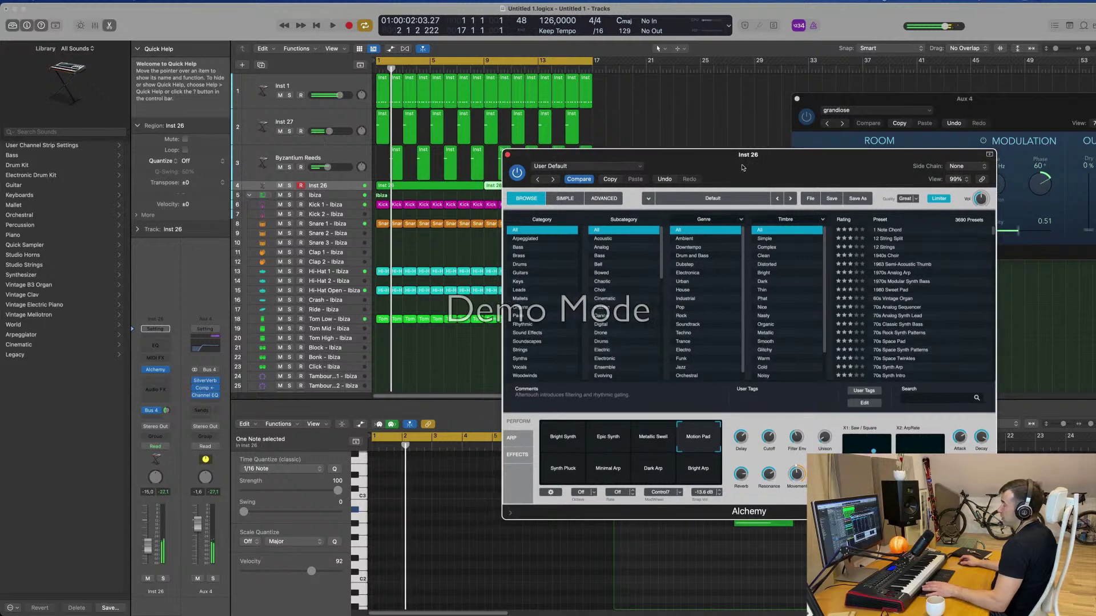
- Turn the Motion Pad's Movement control up to 100 % and adjust its Filter Env and Resonance during playback
drag(824, 437, 824, 437)
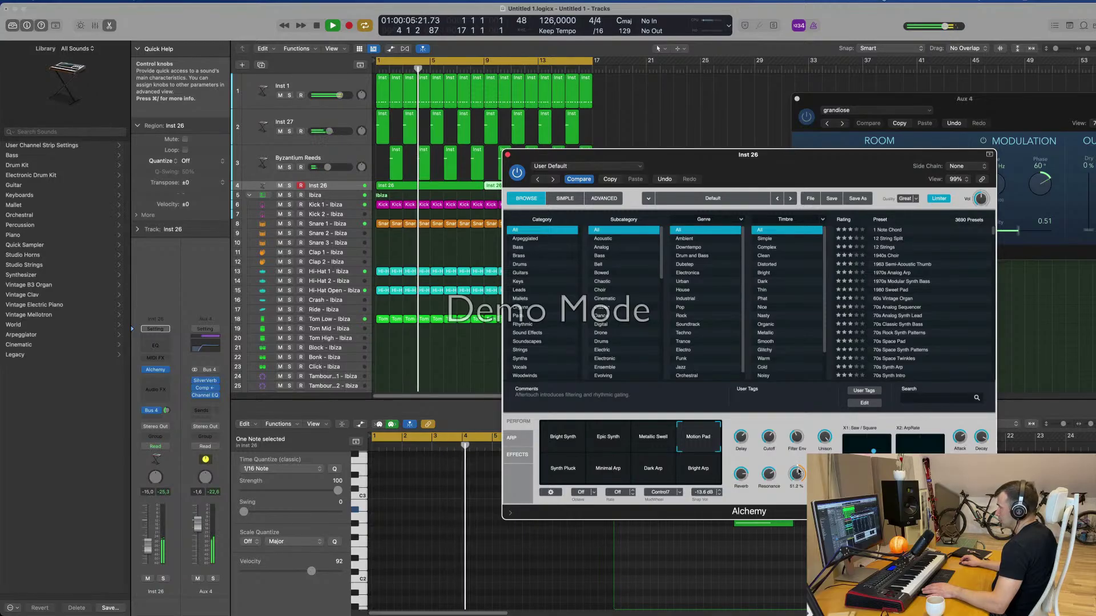
drag(797, 474, 800, 450)
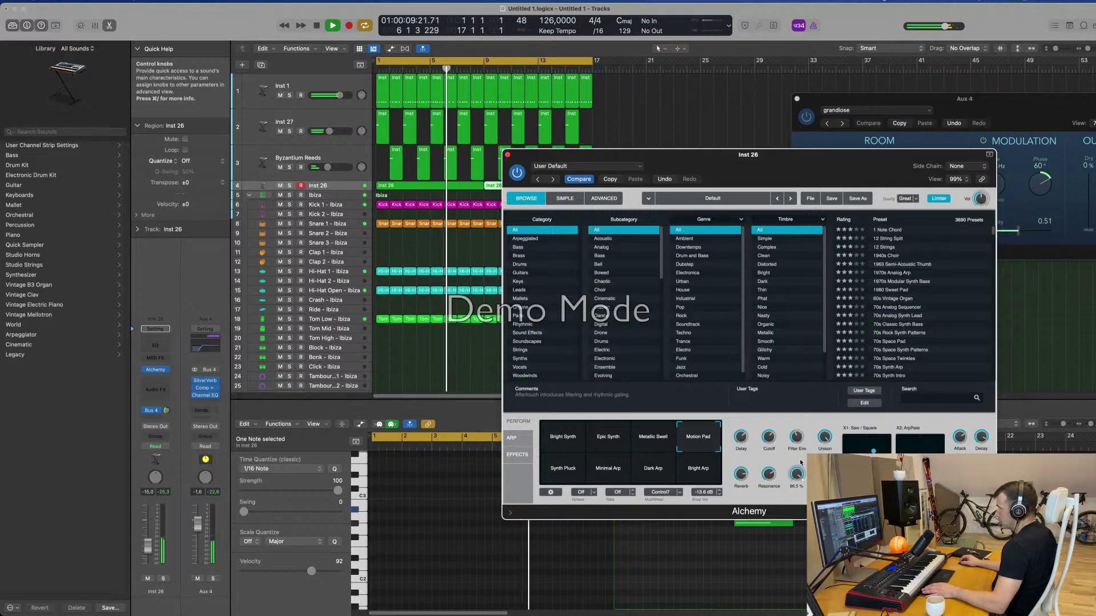
mouse_move(830, 209)
mouse_down()
mouse_move(852, 210)
mouse_move(815, 217)
mouse_up()
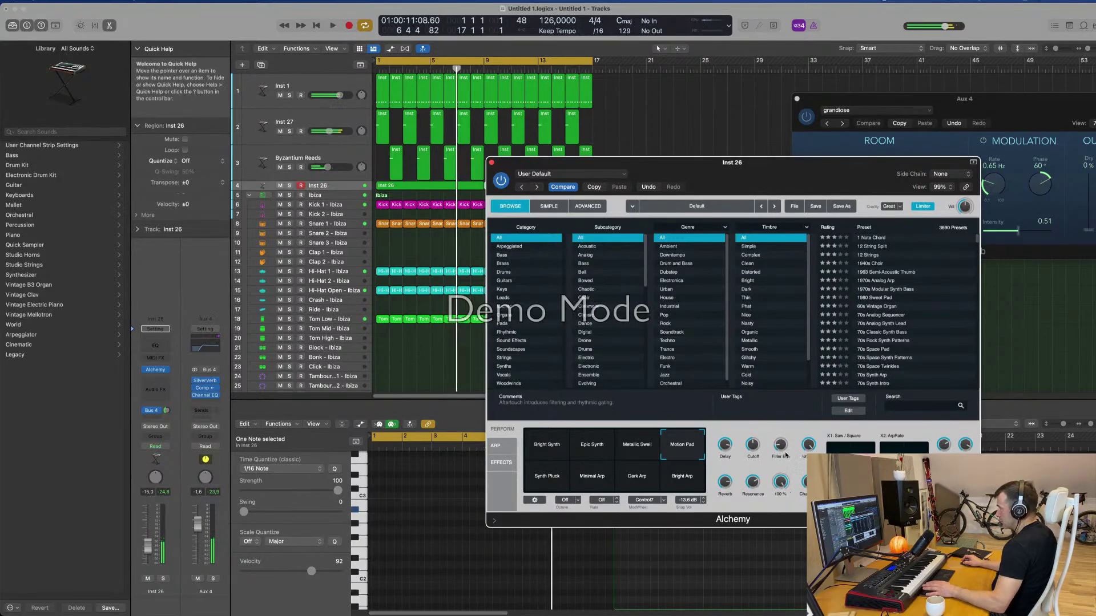
key(Return)
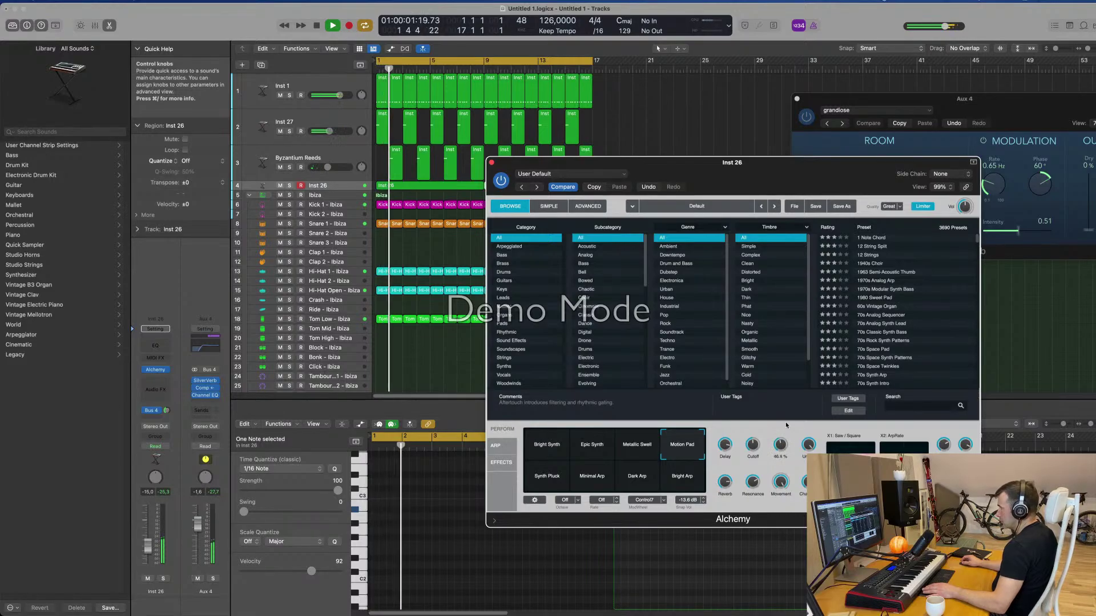
drag(781, 484, 782, 486)
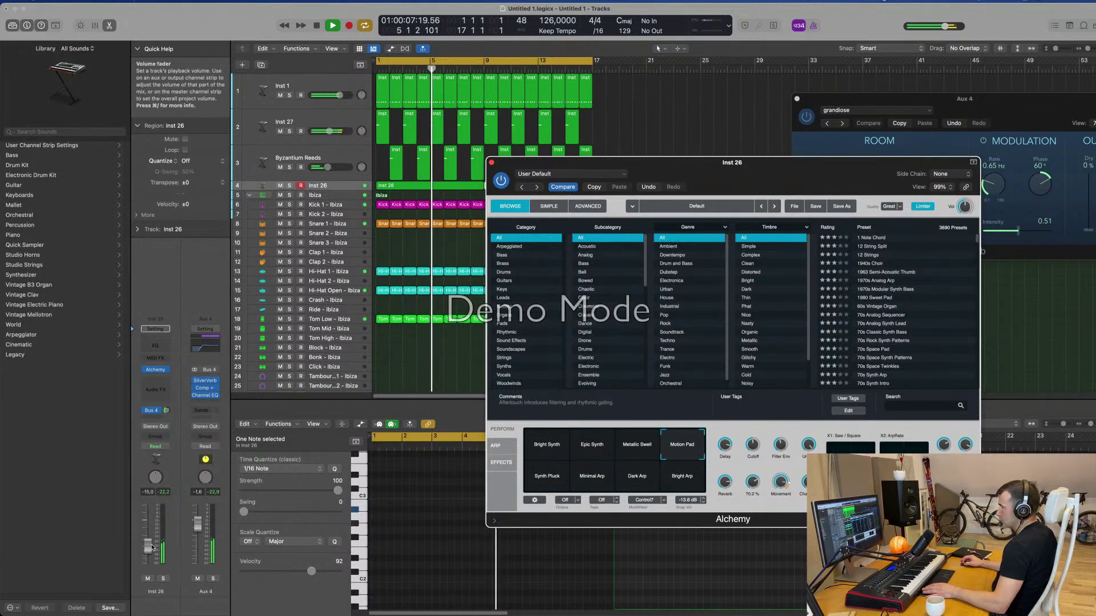
- Copy the Compressor side-chained to Inst 2 onto the Inst 26 track and set the track volume to about -15.6 dB
drag(147, 547, 147, 540)
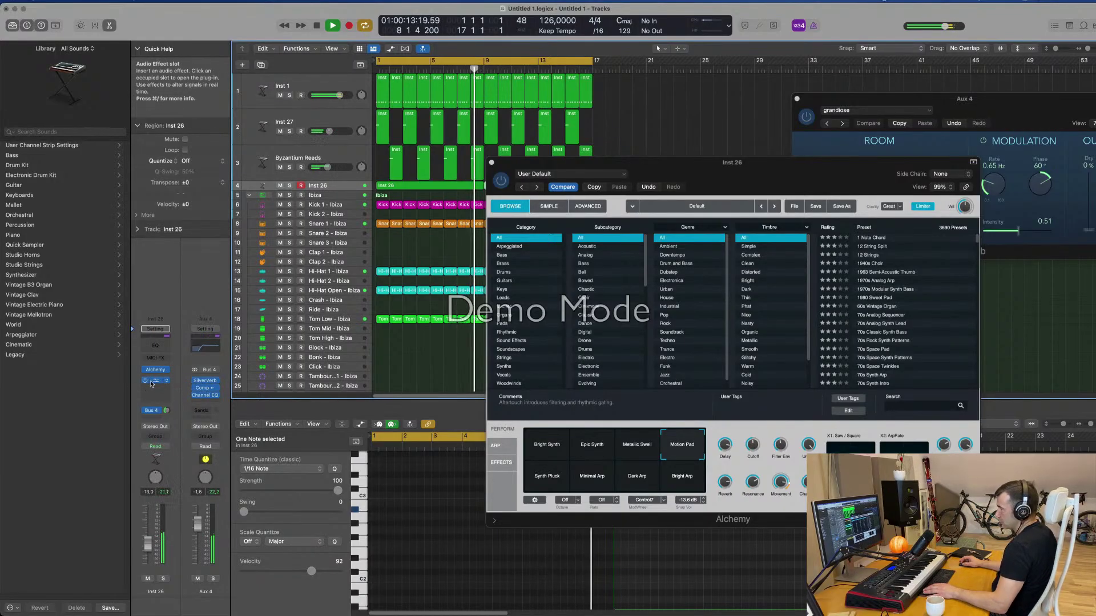
click(163, 381)
mouse_move(448, 330)
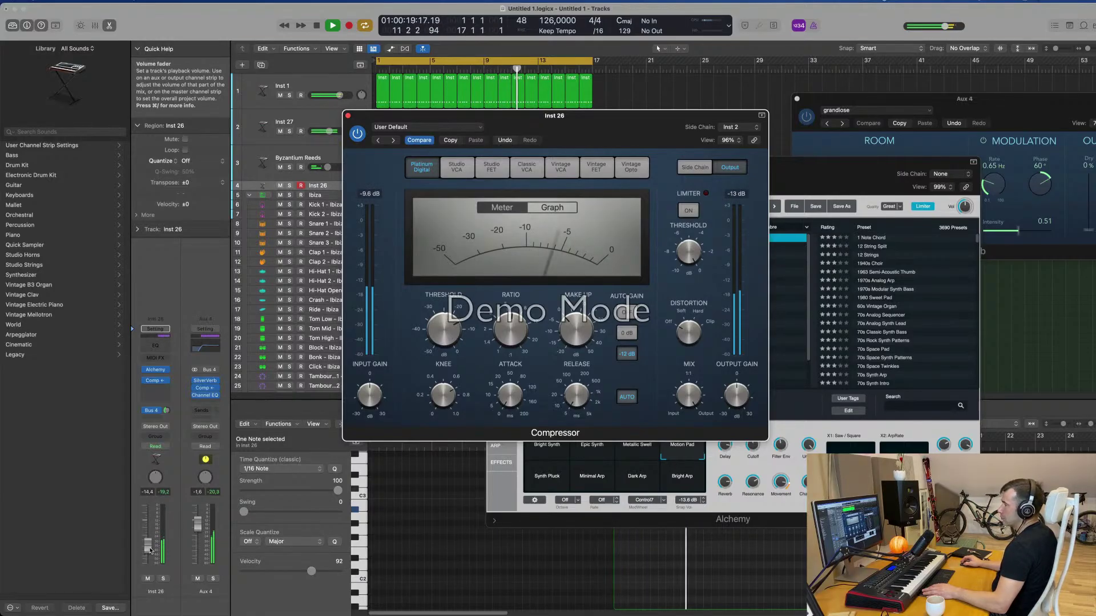
drag(150, 550, 150, 553)
key(super+w)
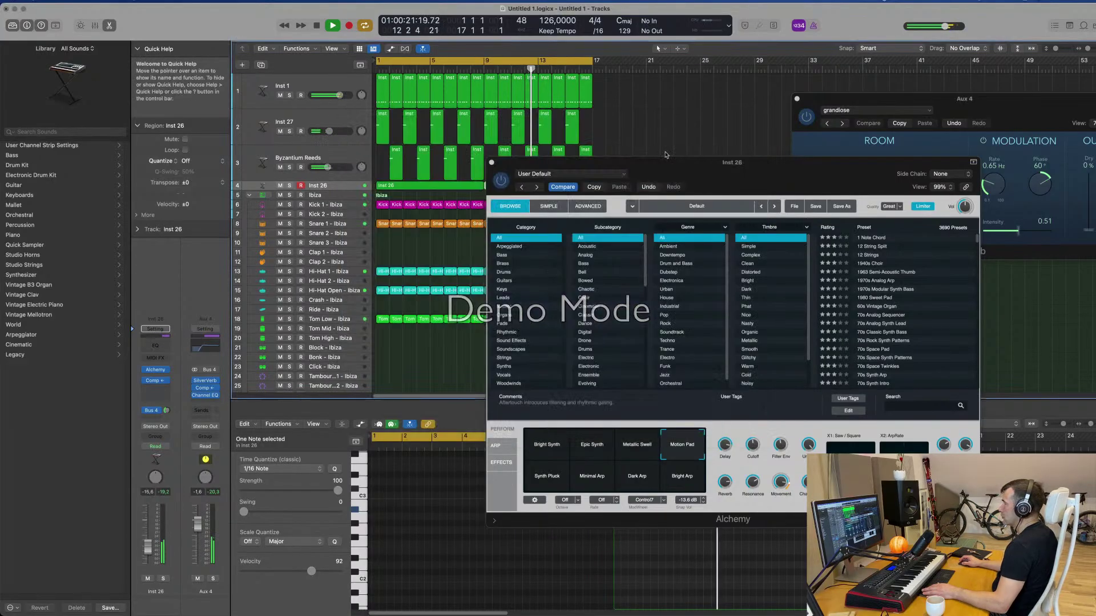
- Adjust the Motion Pad's Cutoff and Filter Env controls in Alchemy, keeping the arrangement in view
drag(716, 167, 609, 176)
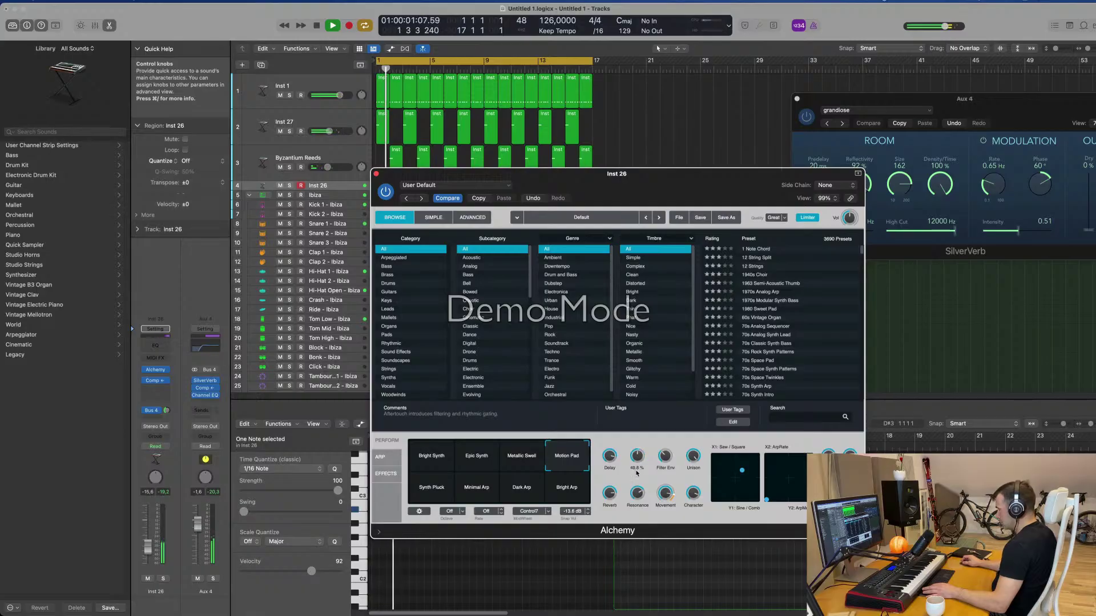
drag(660, 469, 666, 451)
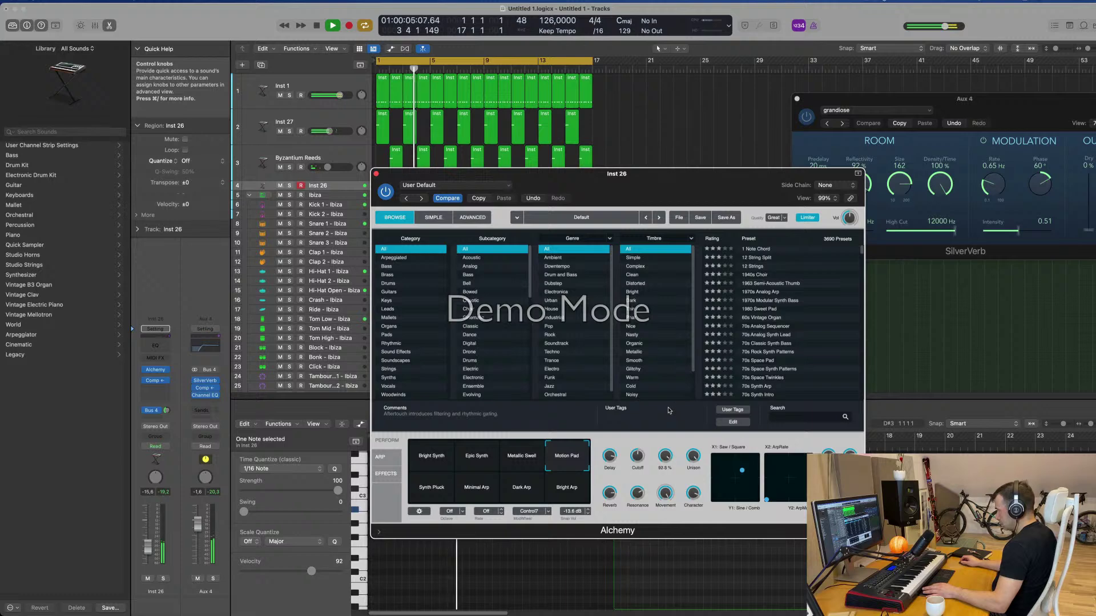
drag(666, 456, 667, 454)
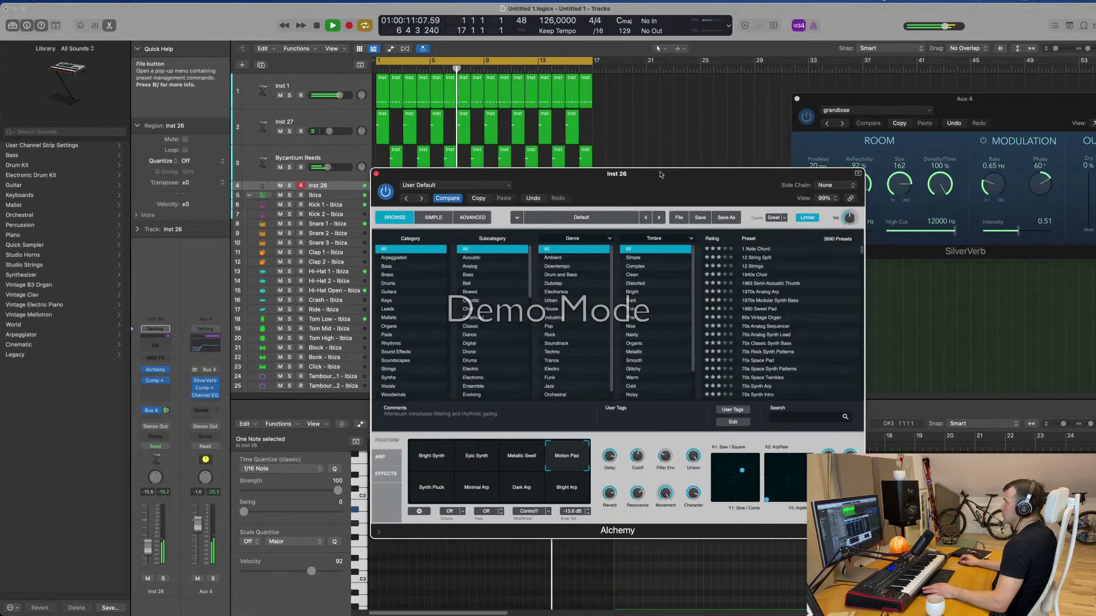
drag(675, 173, 801, 161)
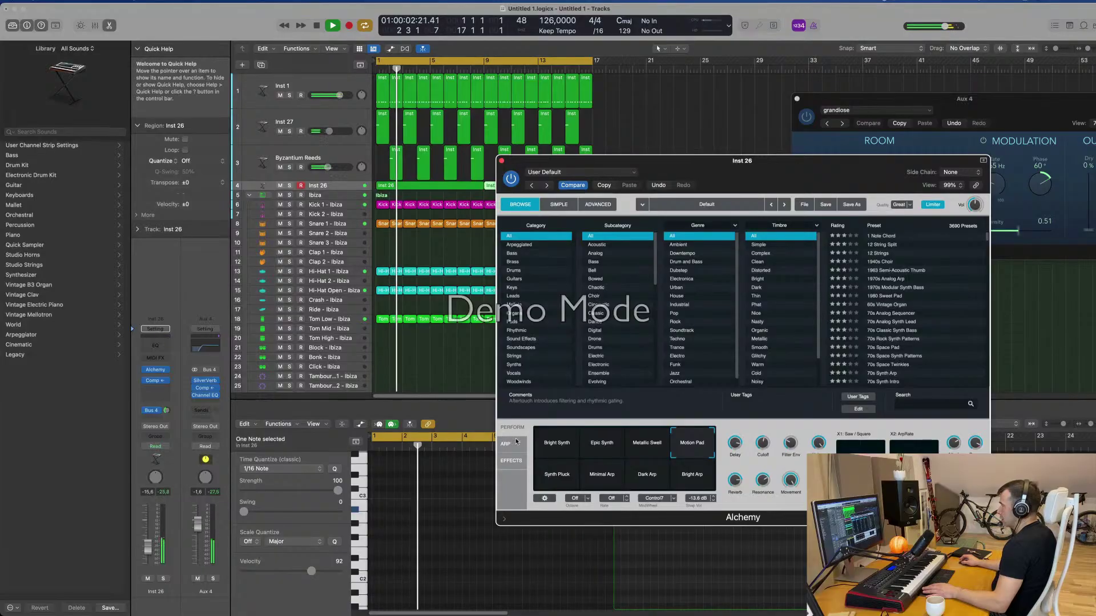
- Check Alchemy's arpeggiator settings, return to the performance controls and shift the Saw/Square XY pad point toward Saw
click(506, 443)
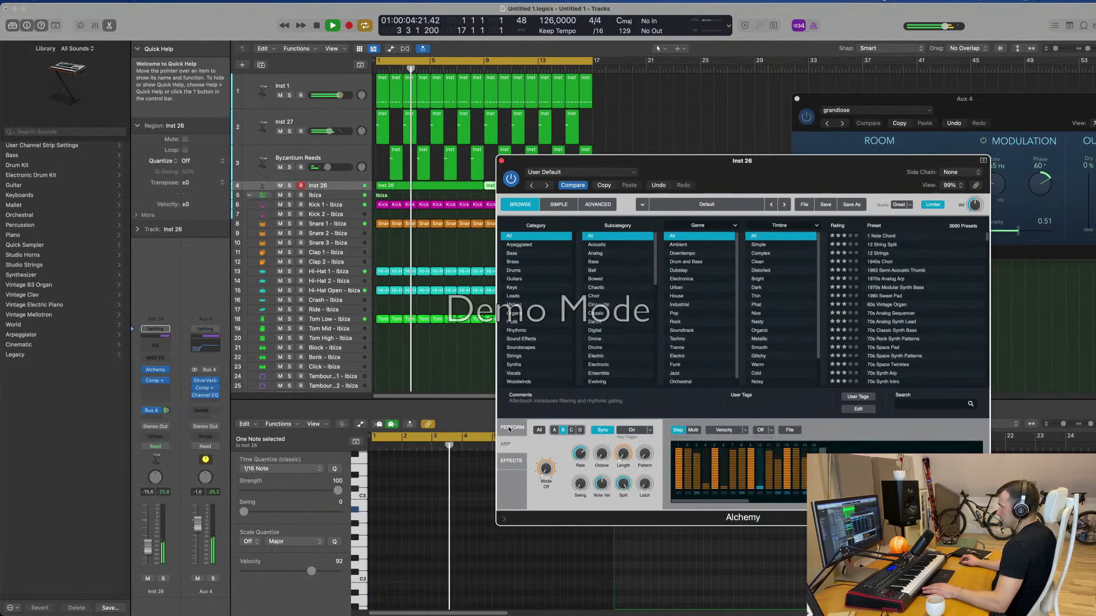
click(510, 428)
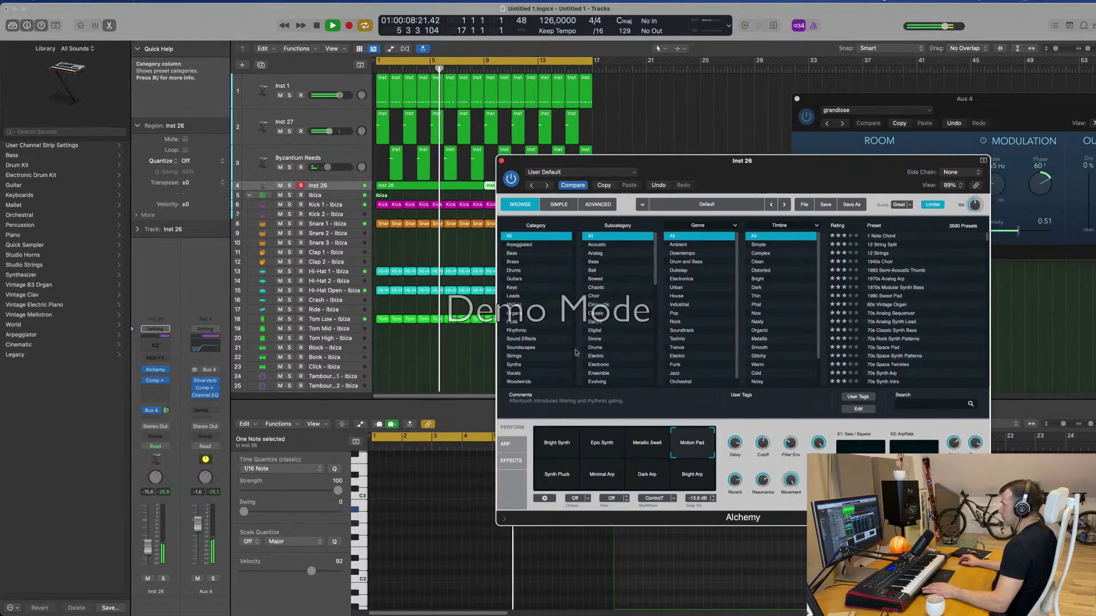
drag(769, 446, 724, 395)
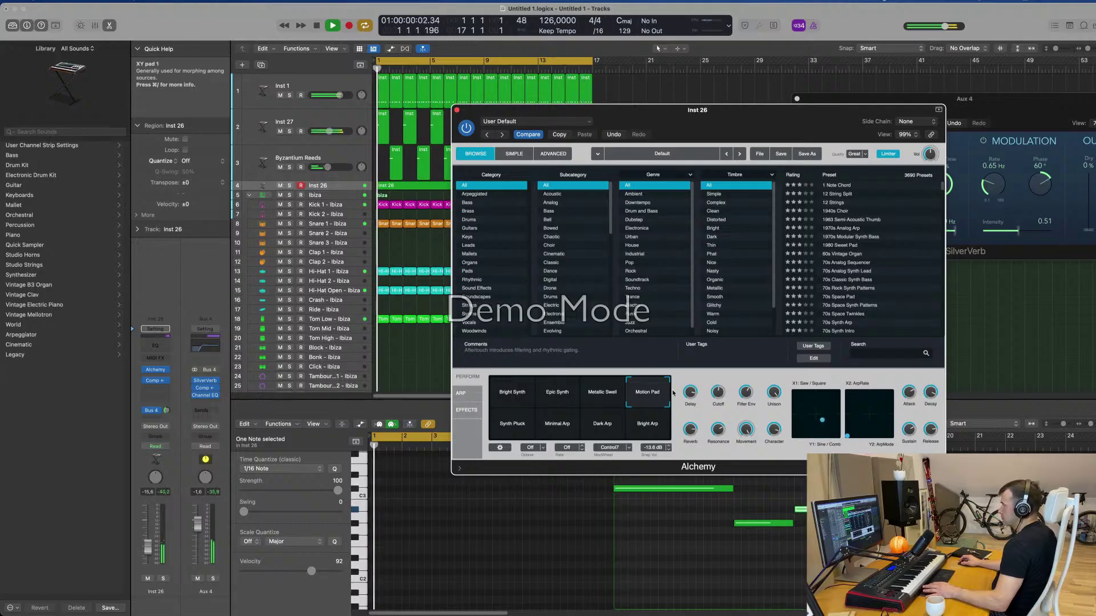
mouse_move(822, 429)
mouse_down()
mouse_move(812, 395)
mouse_move(802, 395)
mouse_move(829, 395)
mouse_move(818, 417)
mouse_up()
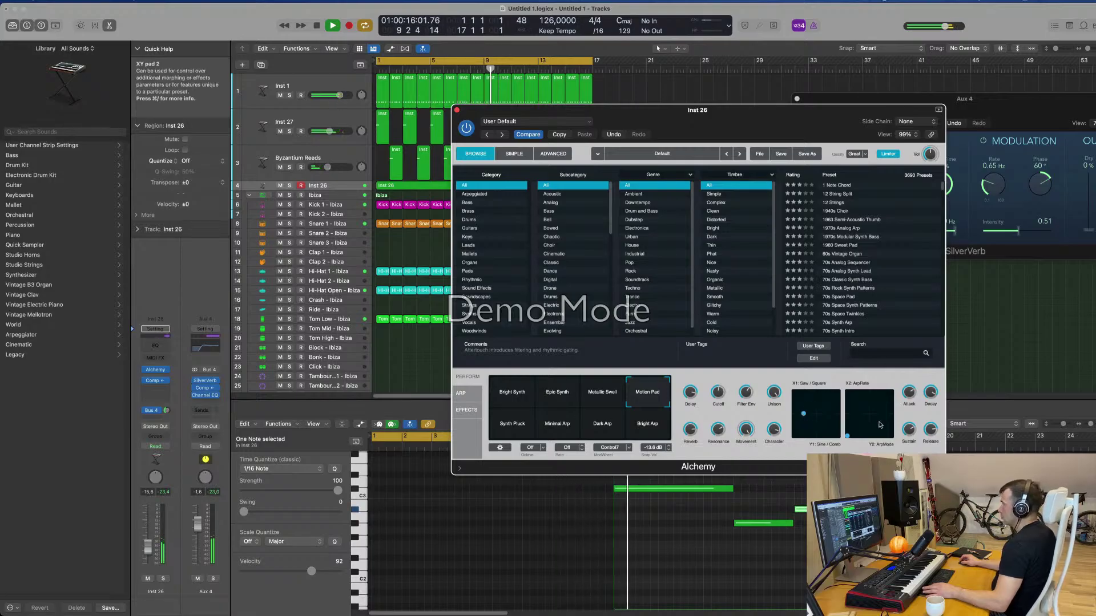
- Show Alchemy's advanced view and try other Tune values for the Square and Saw sources, raising Saw by 12 semitones
drag(819, 123, 900, 116)
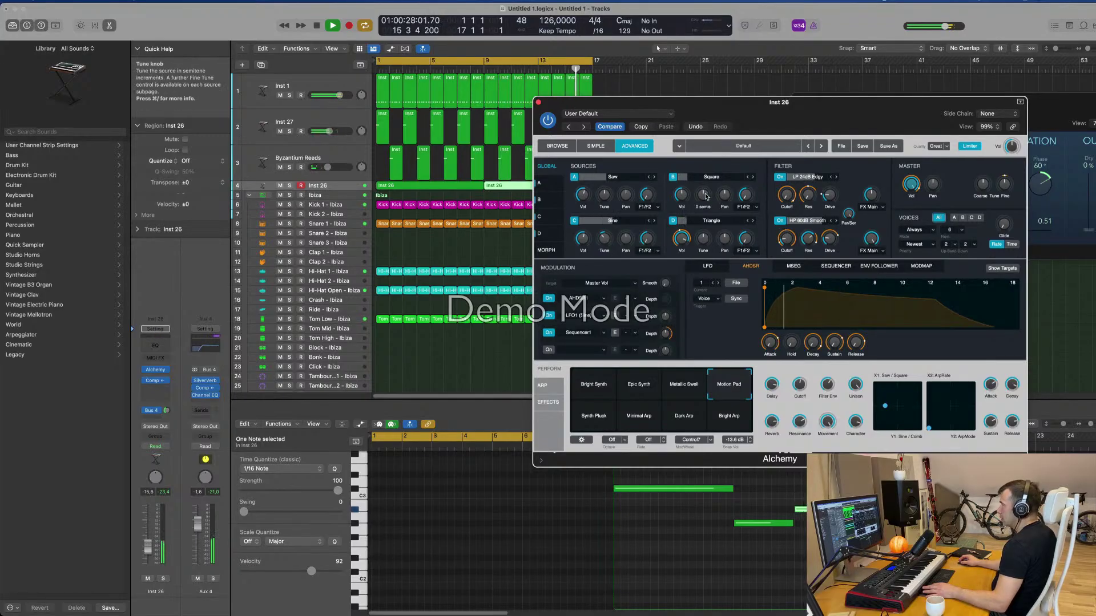
drag(706, 199, 706, 198)
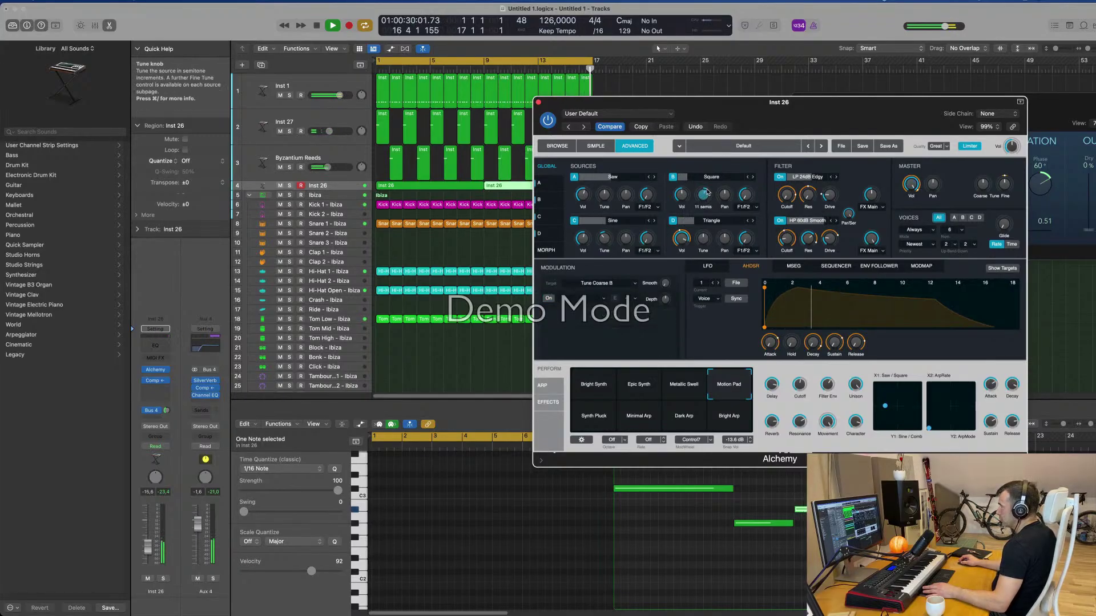
drag(604, 195, 607, 201)
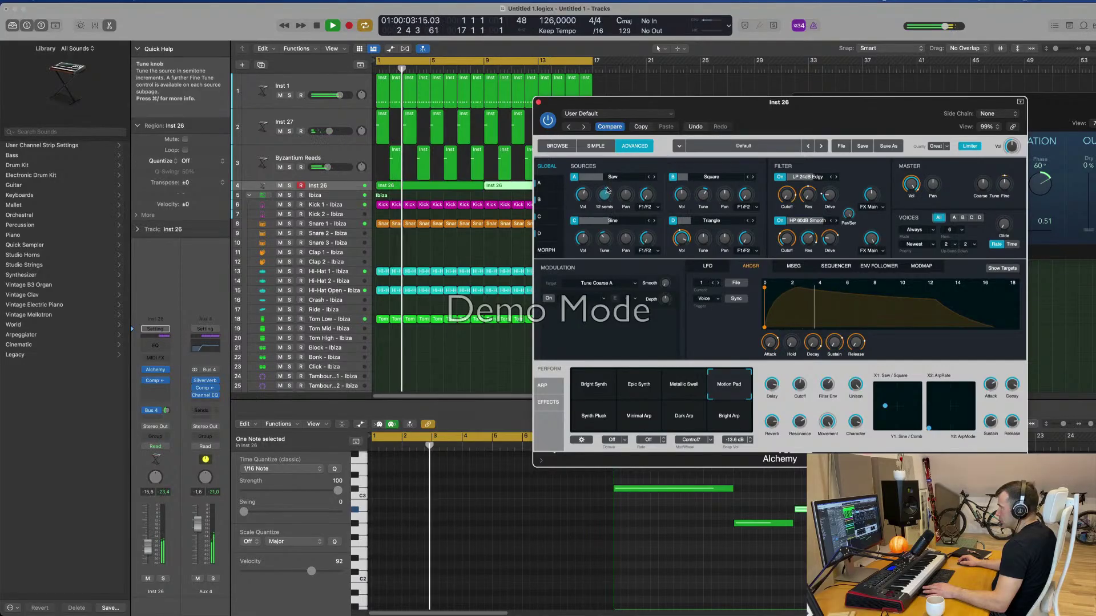
key(space)
- Retune the Sine source, replay from bar 1 and adjust the Square source's volume
drag(782, 102, 836, 102)
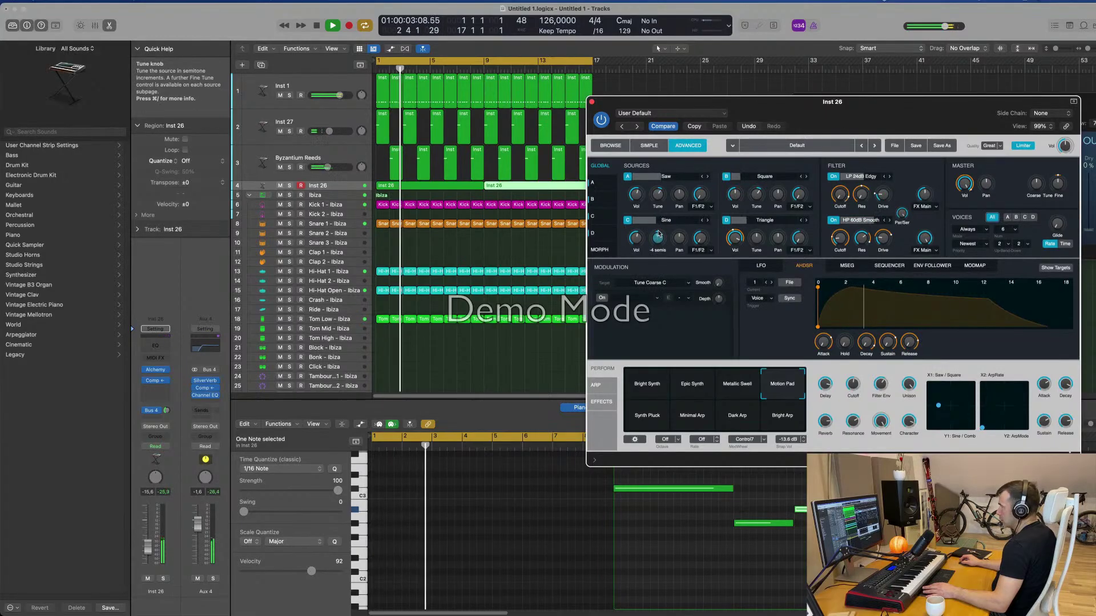
drag(658, 229, 661, 237)
key(Return)
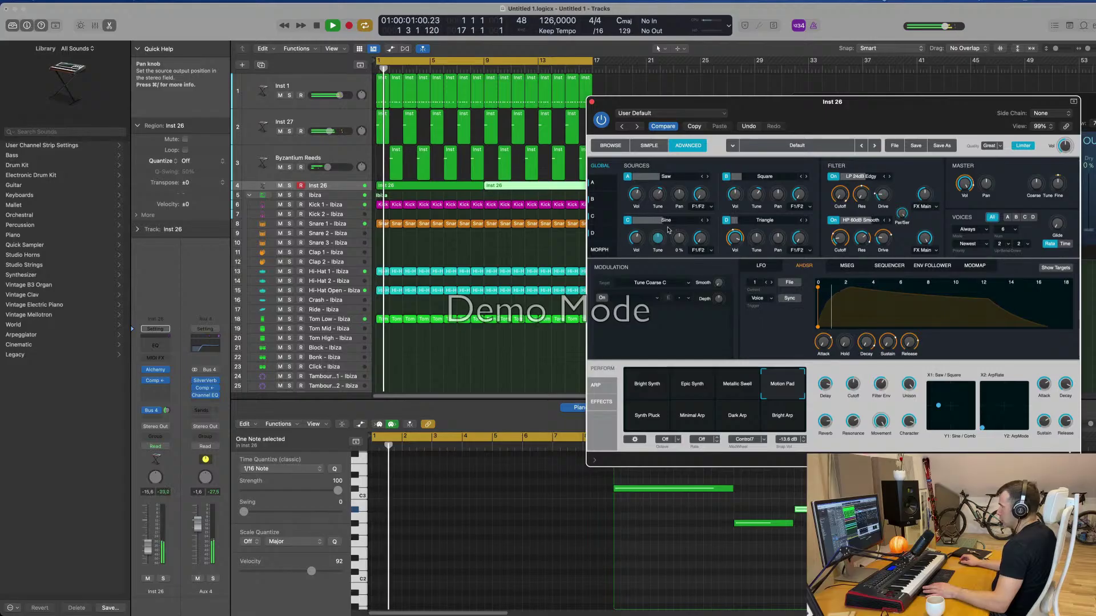
drag(868, 123, 789, 137)
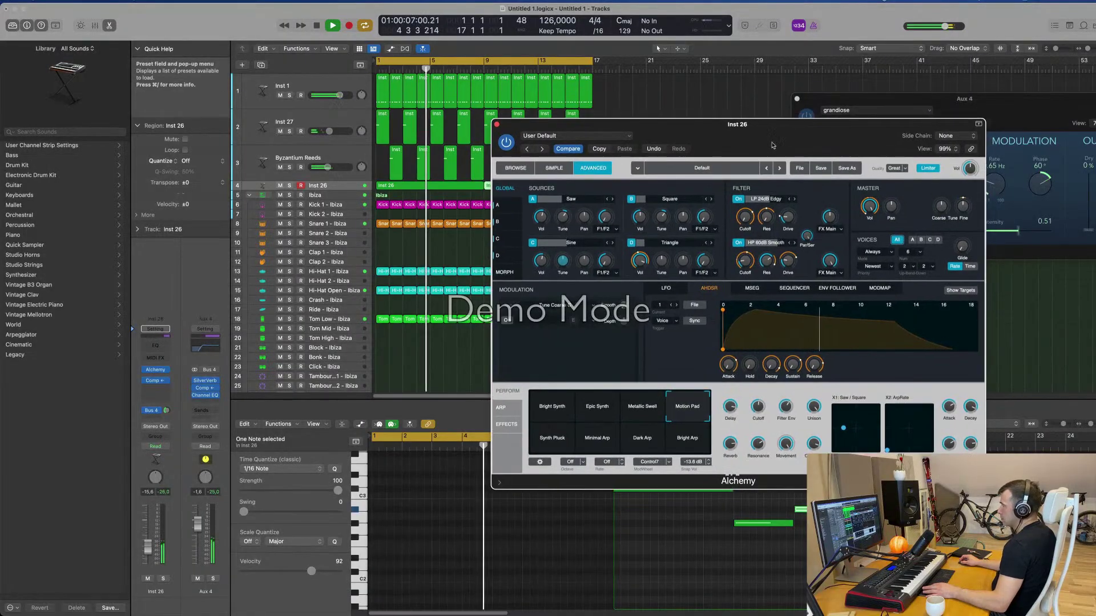
drag(531, 124, 513, 124)
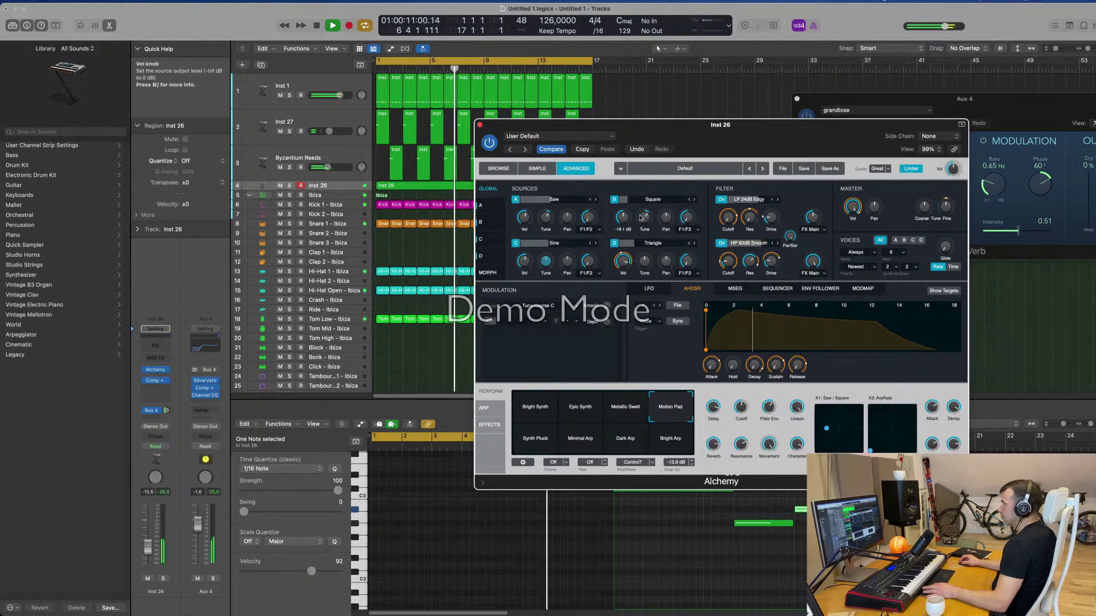
- Browse Alchemy's Pads category, load the Aluminium Angels preset on the Inst 26 track and stop playback
click(497, 169)
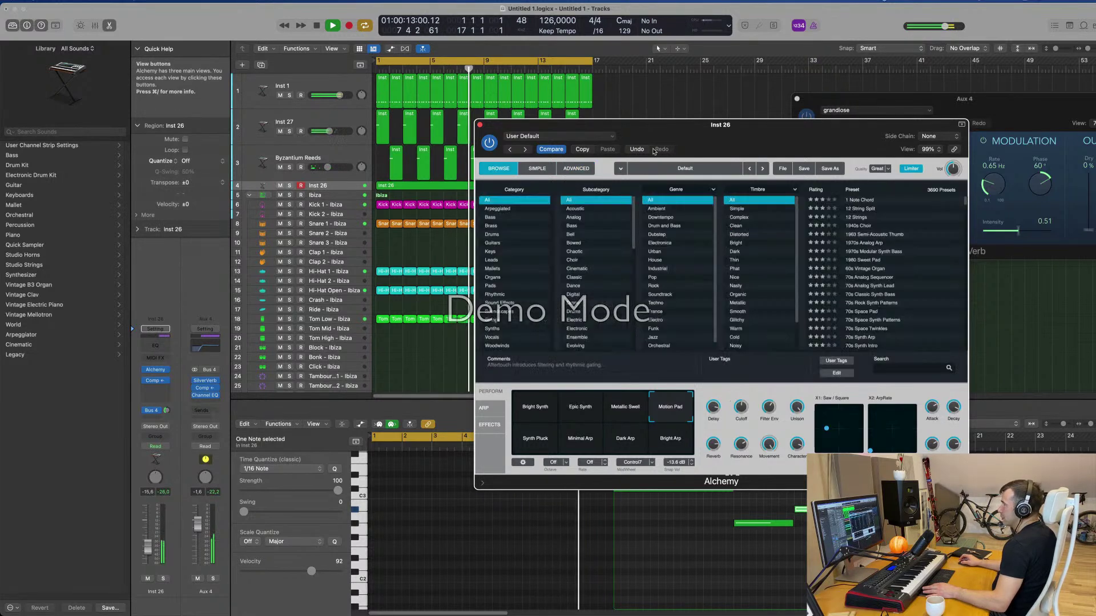
drag(731, 137, 705, 129)
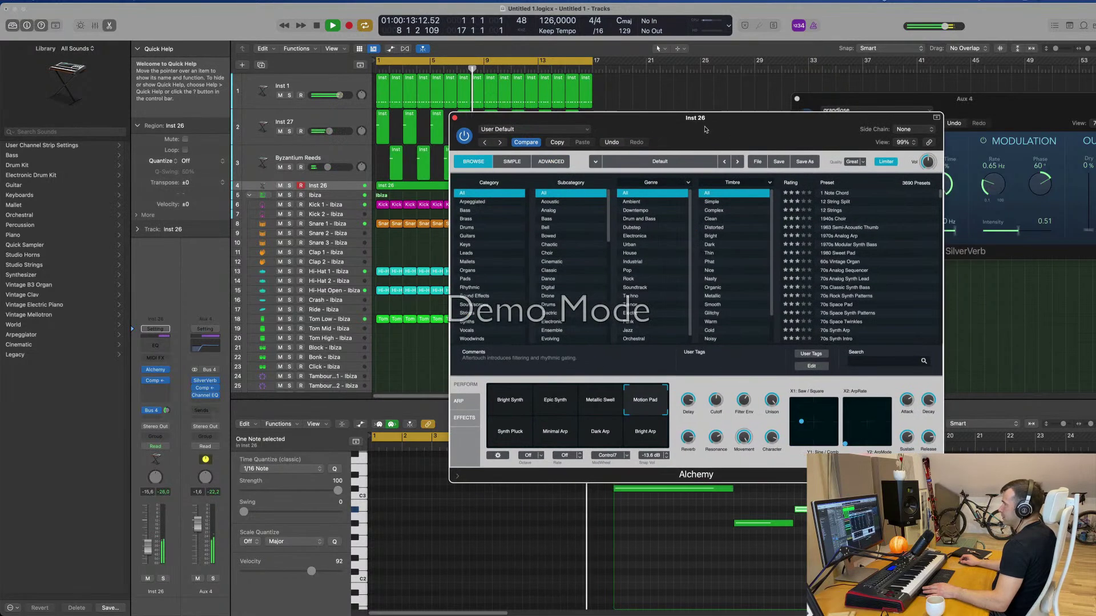
click(467, 278)
scroll(856, 263, down, 2)
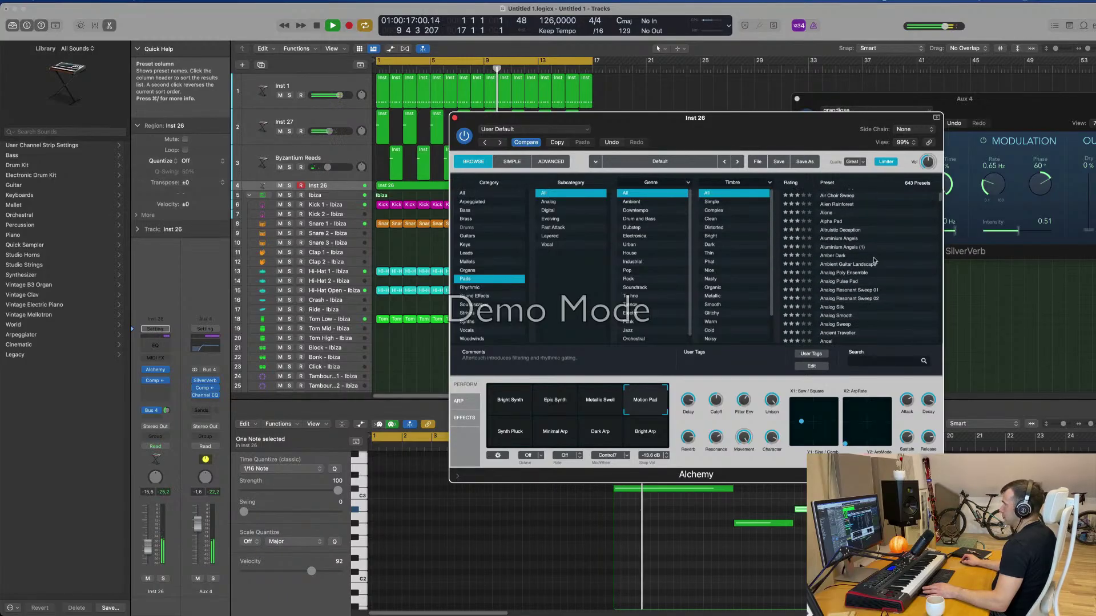
click(839, 238)
key(space)
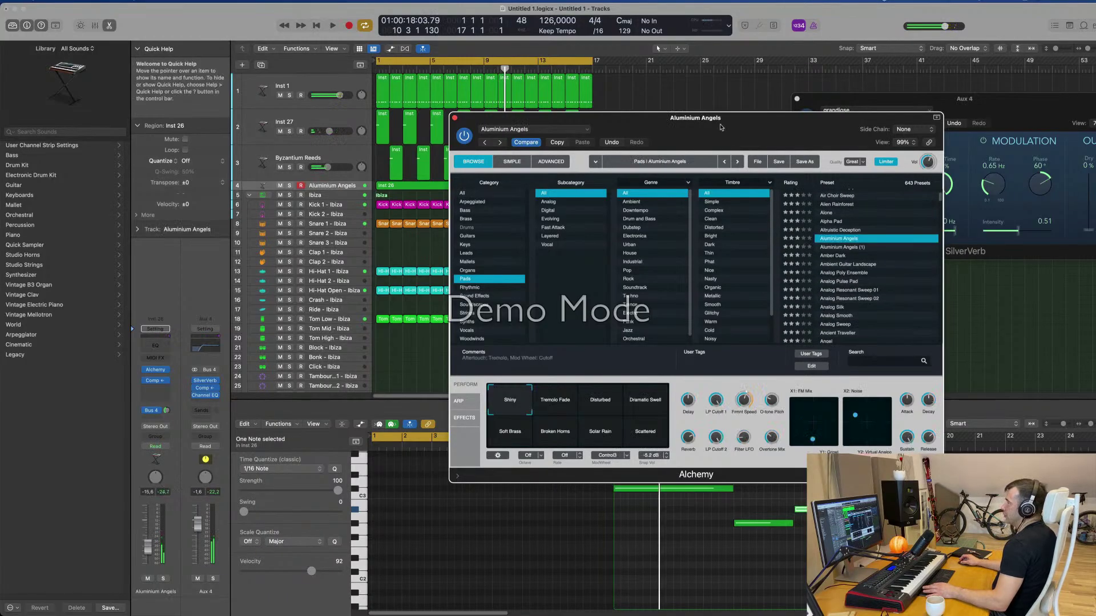
- Play the loop with the Aluminium Angels pad and raise its track volume to about -11.6 dB
mouse_move(721, 126)
mouse_down()
mouse_move(848, 122)
mouse_move(712, 142)
mouse_up()
key(space)
drag(153, 535, 153, 530)
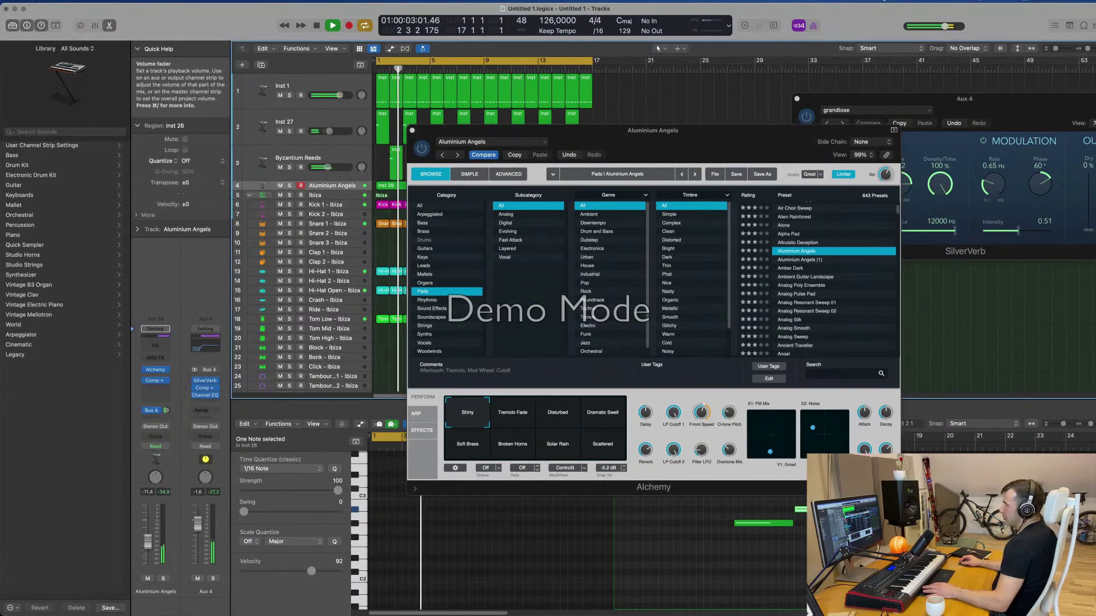
- Search Alchemy's Pads presets for "space", load Mercury Lake and set its track volume to about -10.6 dB
scroll(852, 243, down, 5)
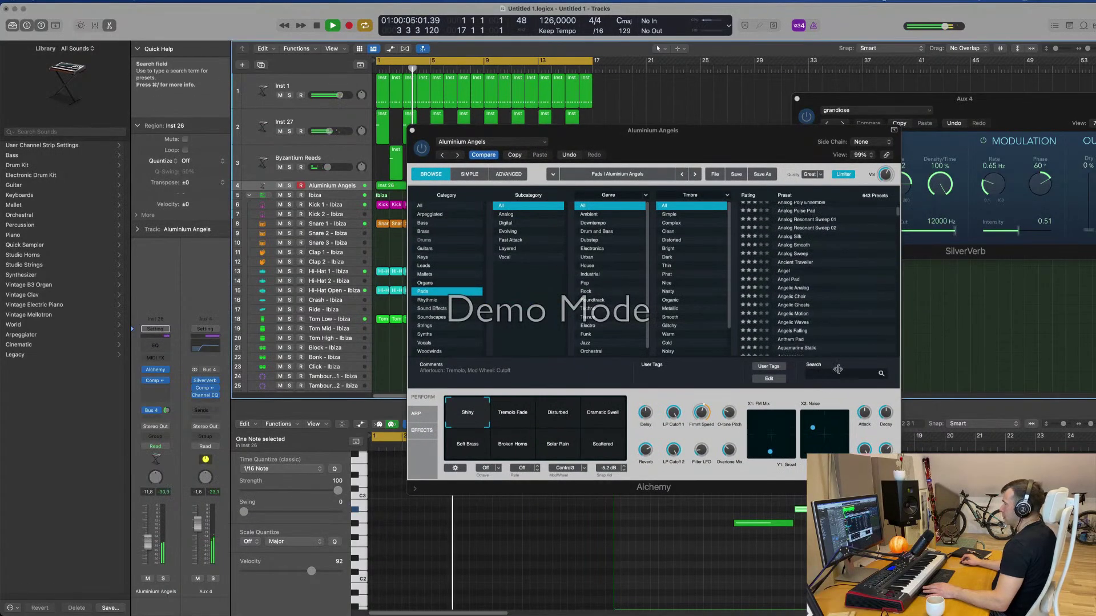
click(837, 374)
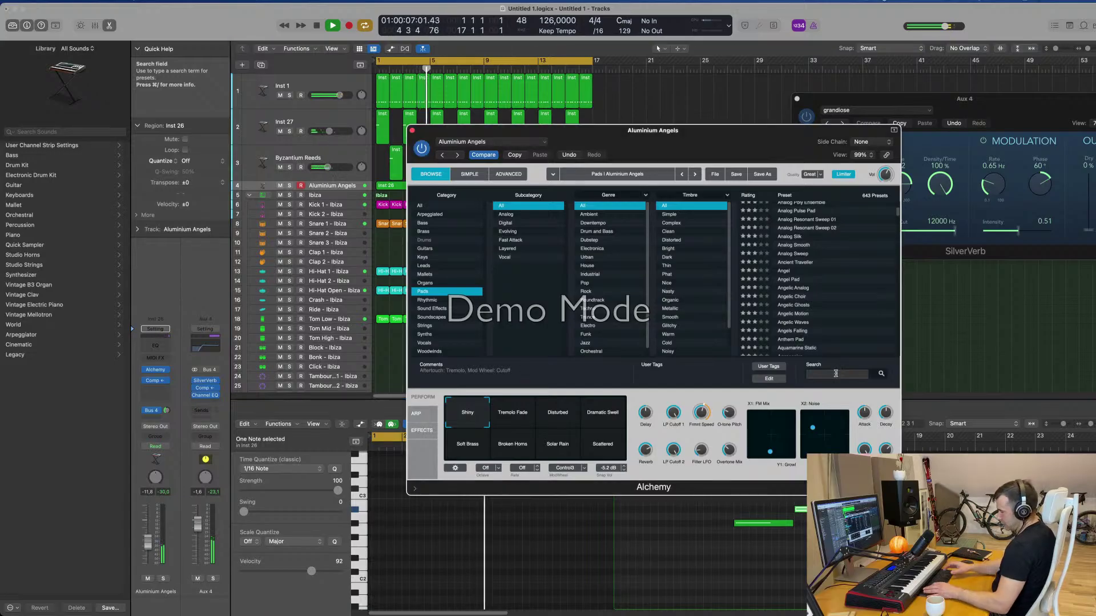
text(space)
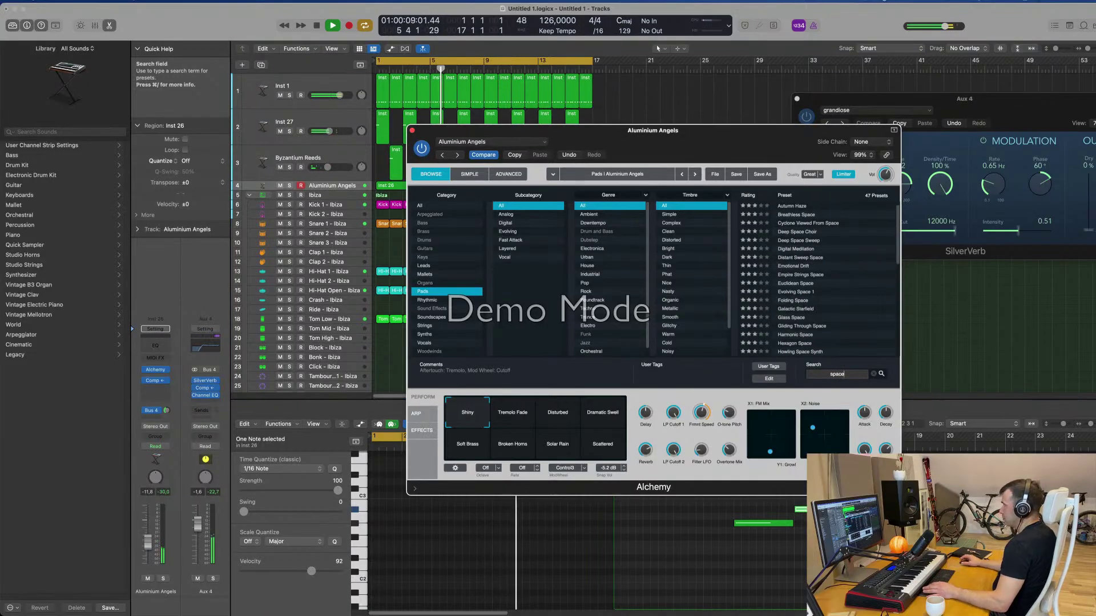
scroll(837, 282, down, 3)
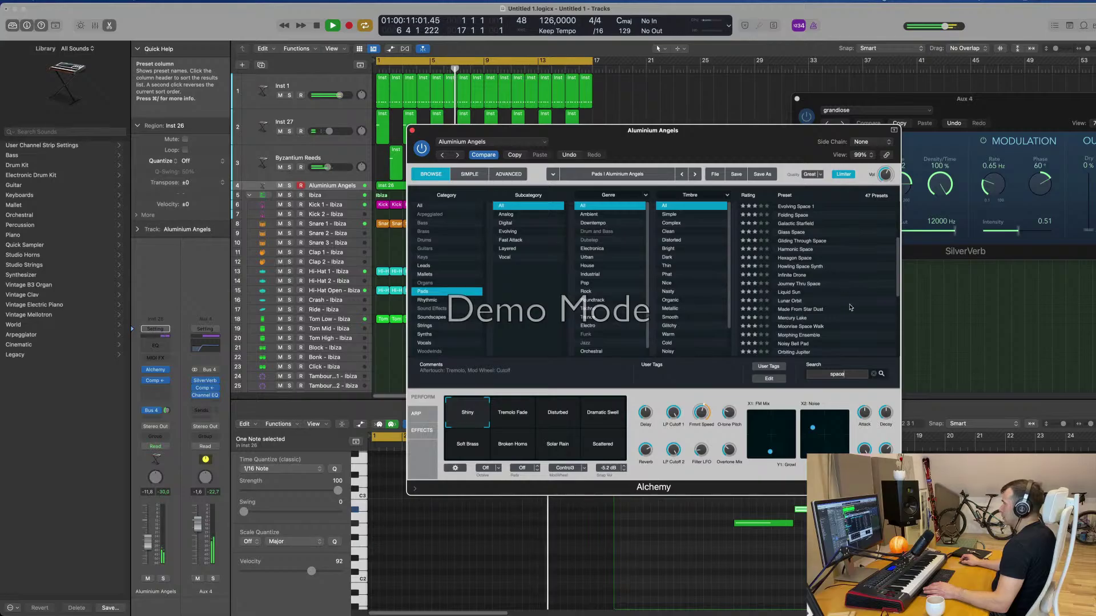
click(792, 318)
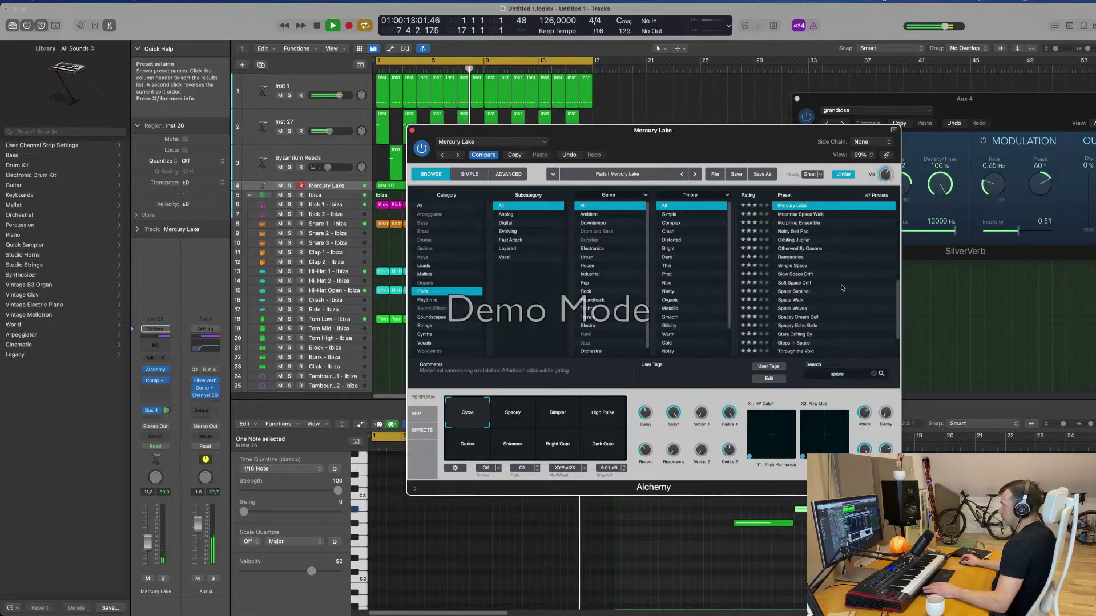
drag(771, 130, 905, 120)
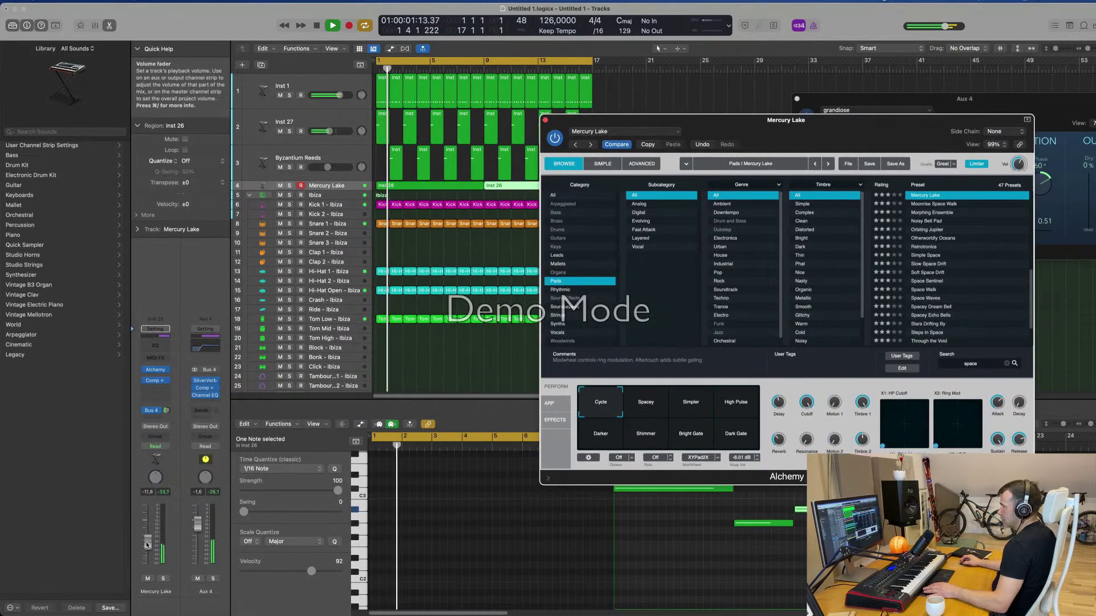
drag(146, 545, 147, 542)
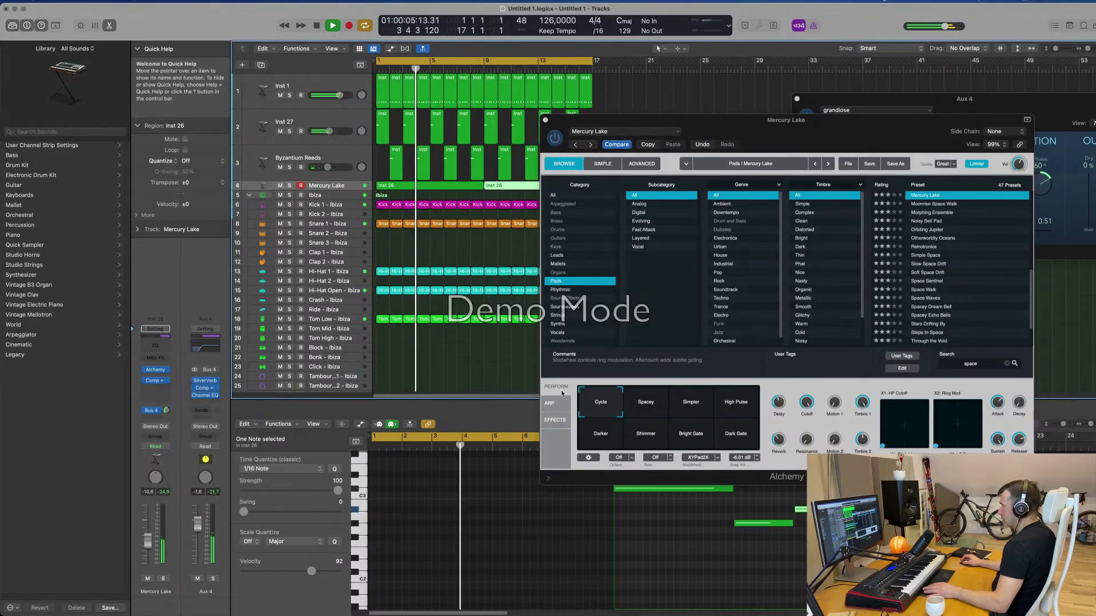
- Try Mercury Lake's Spacey snapshot with the loop replayed, and switch the transform pad to High Pulse
click(646, 402)
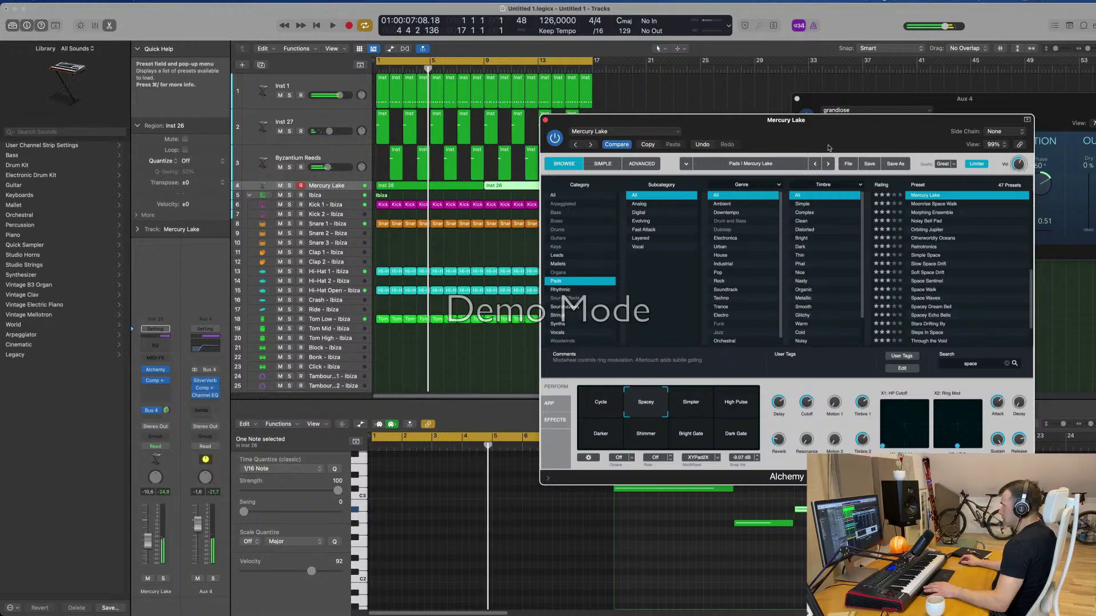
key(space)
drag(836, 124, 812, 149)
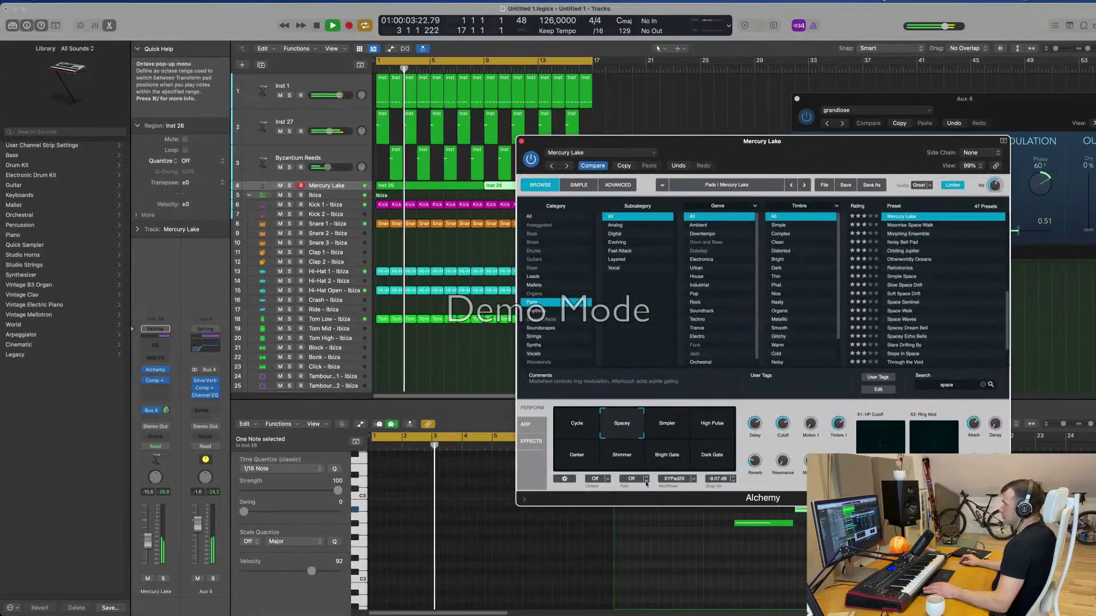
click(718, 426)
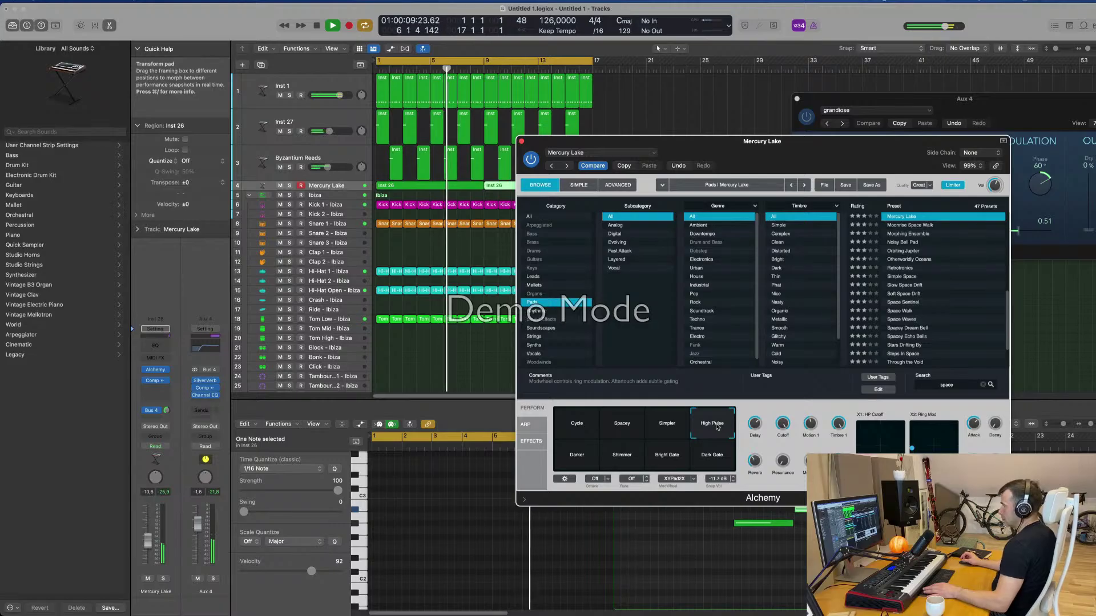
- Close the Alchemy and SilverVerb windows and increase the Mercury Lake track's height
drag(522, 141, 462, 181)
click(463, 181)
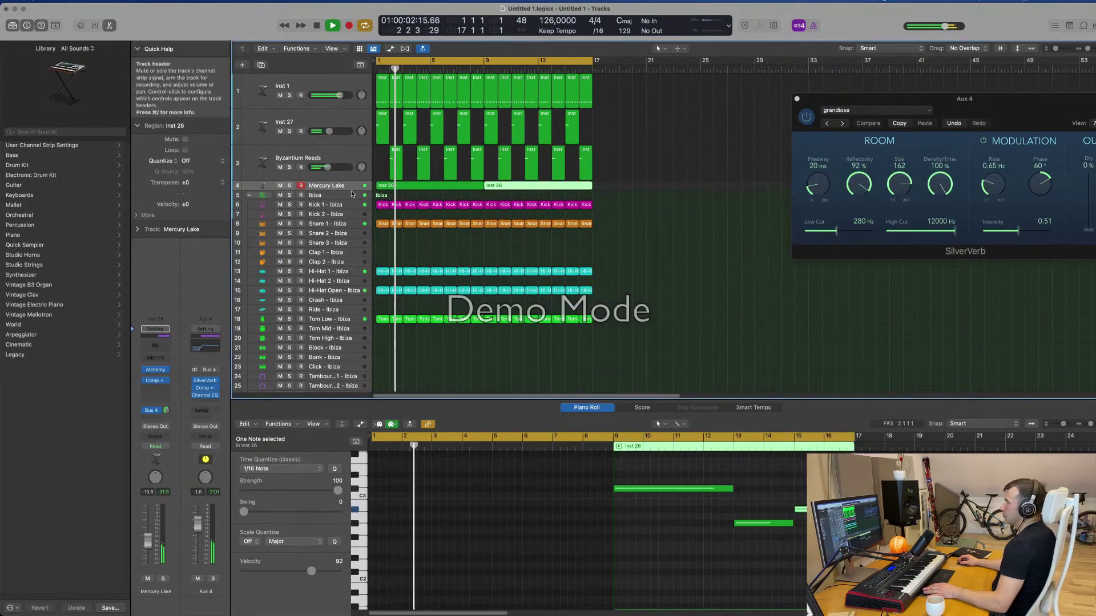
drag(351, 189, 351, 249)
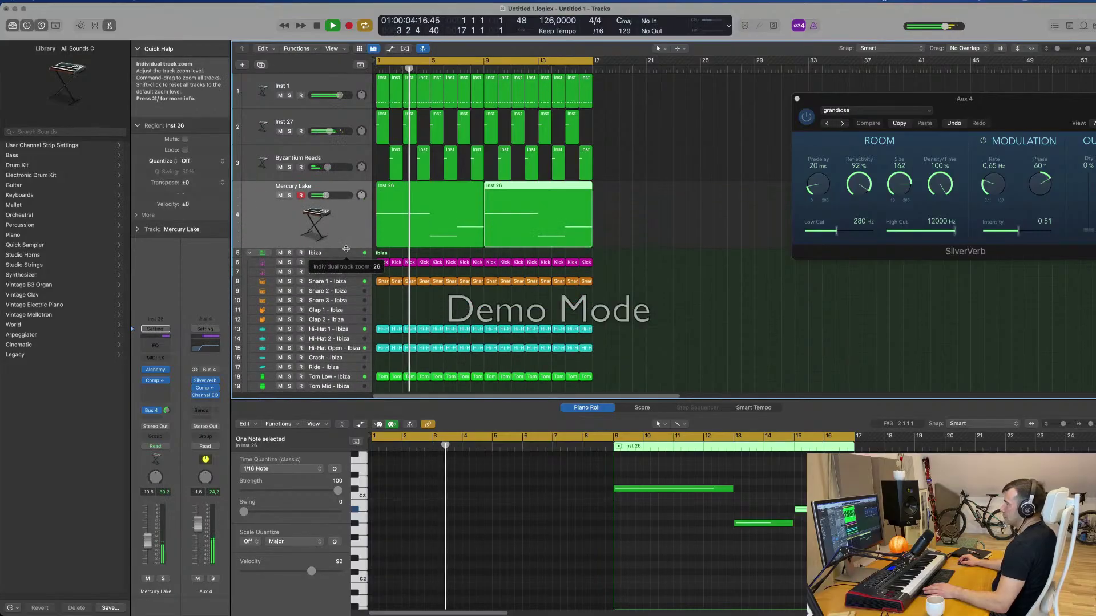
click(796, 100)
key(super+Left)
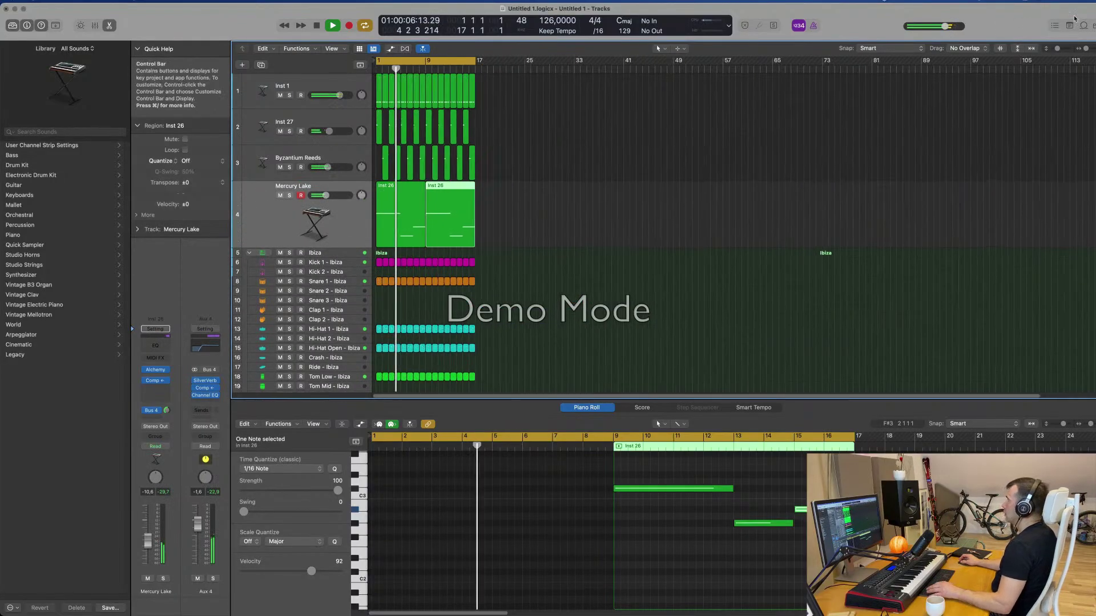
- Show the loop browser and search all loop packs for "space"
click(1083, 25)
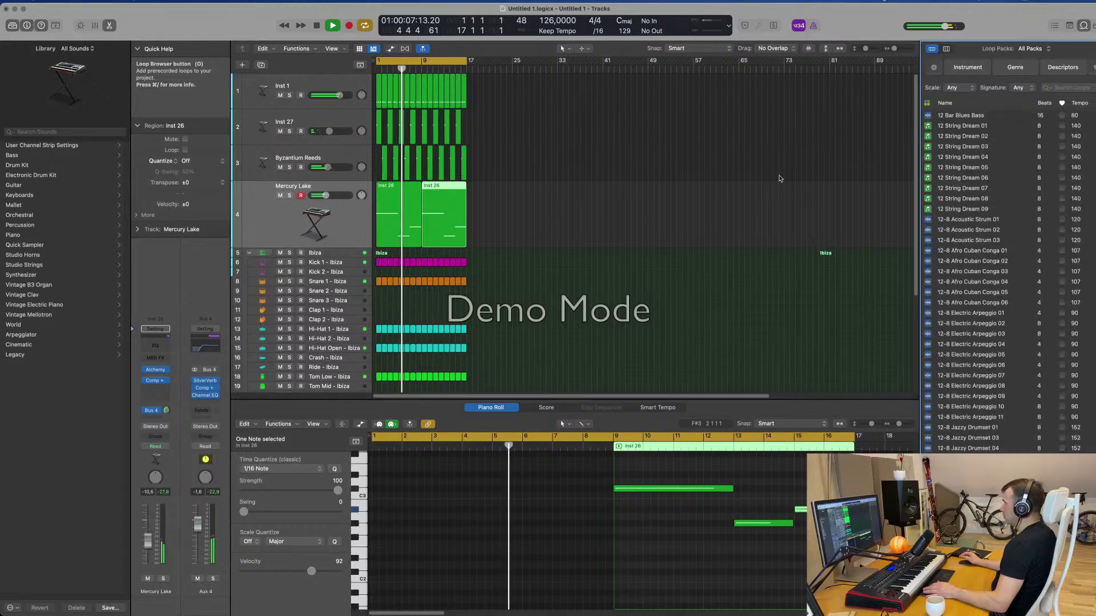
click(1060, 89)
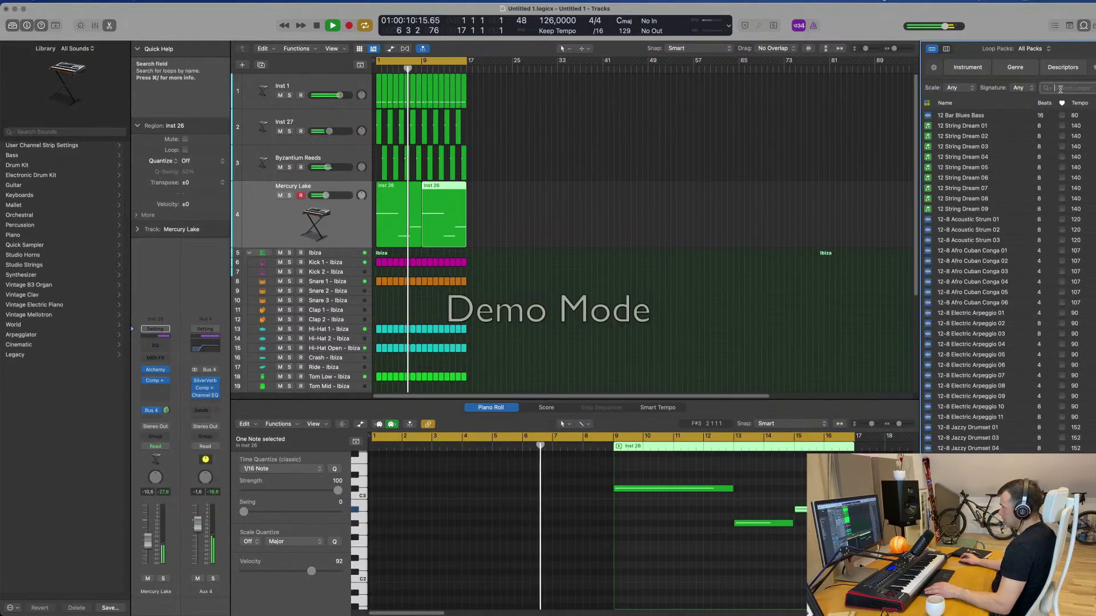
text(space)
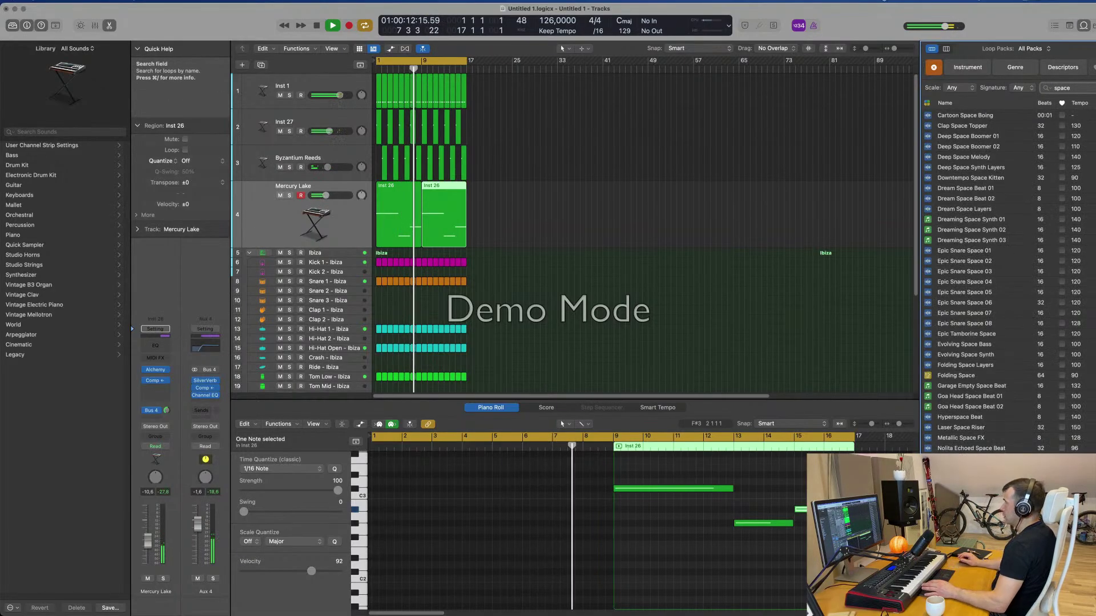
- Filter the space loops by the Jingles instrument and audition Spacey Club, Deep Space Synth Layers and Space Laser Music
click(968, 67)
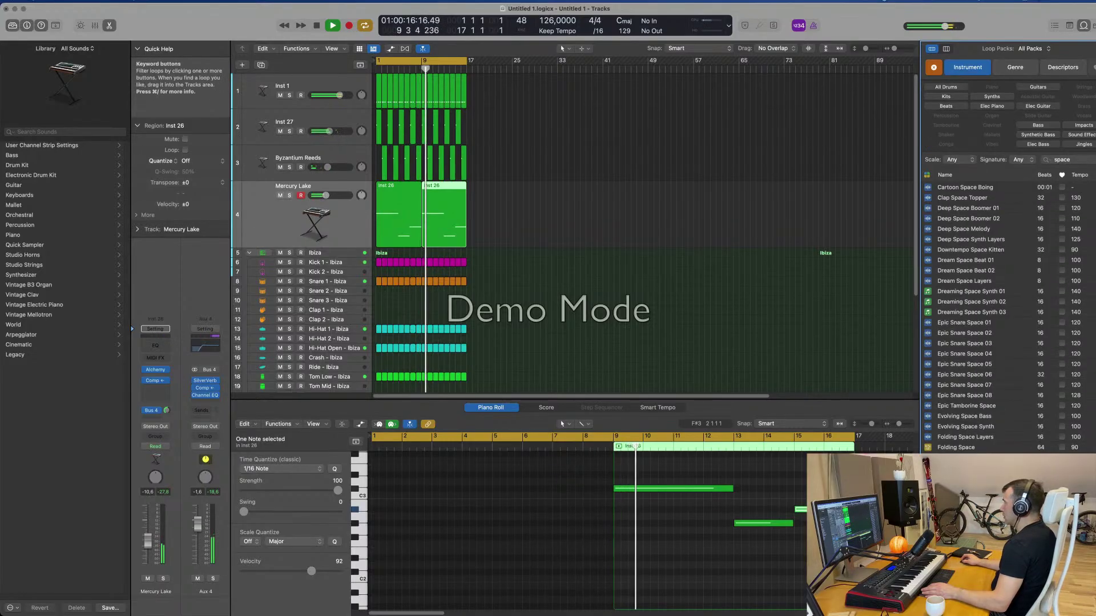
click(1084, 144)
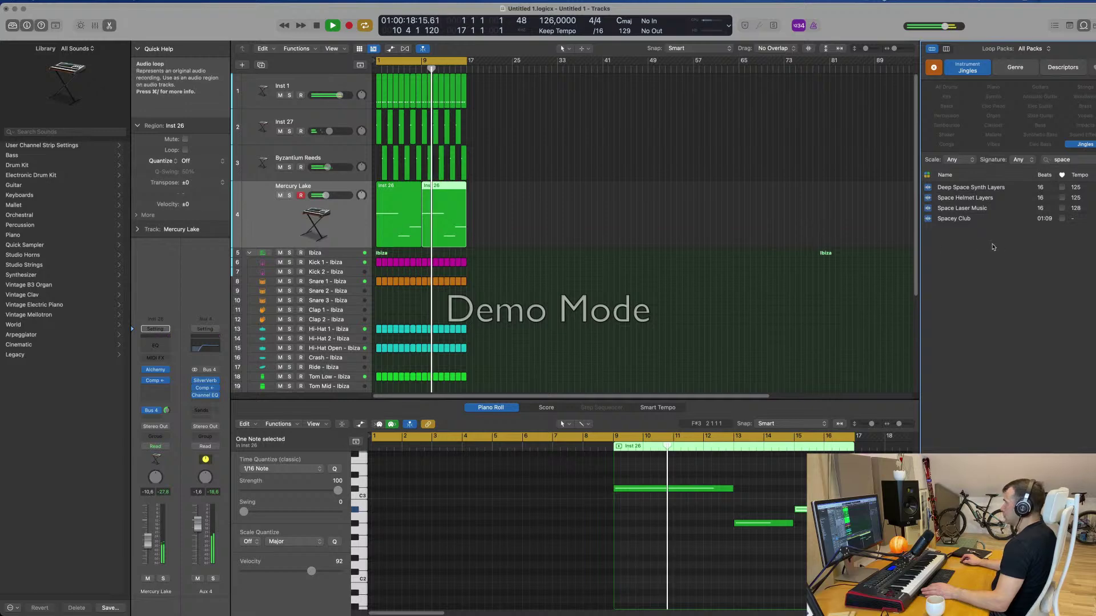
click(953, 219)
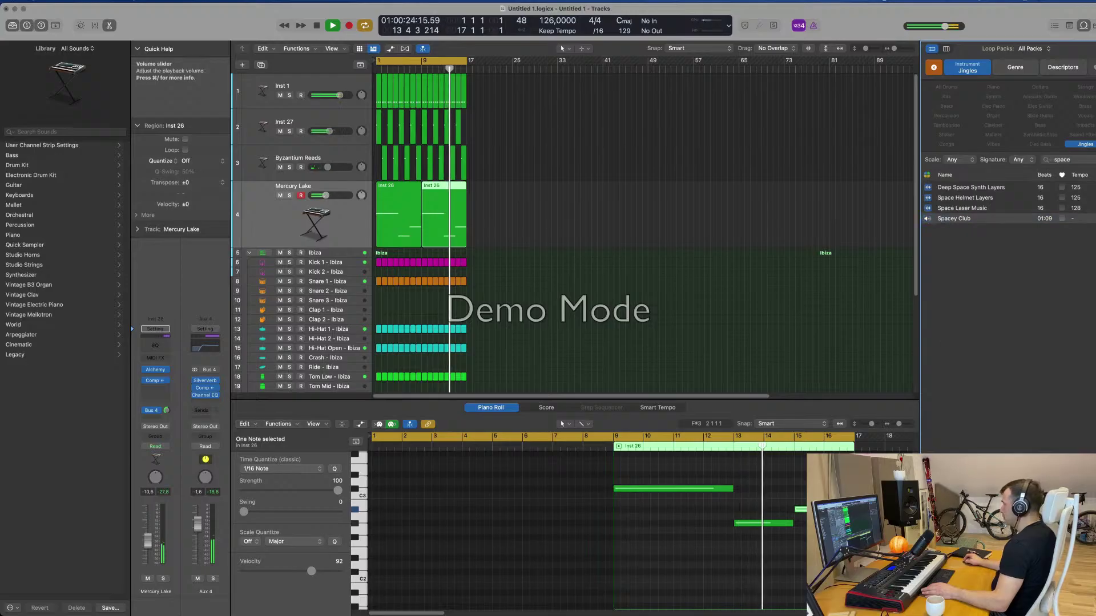
click(972, 188)
click(967, 200)
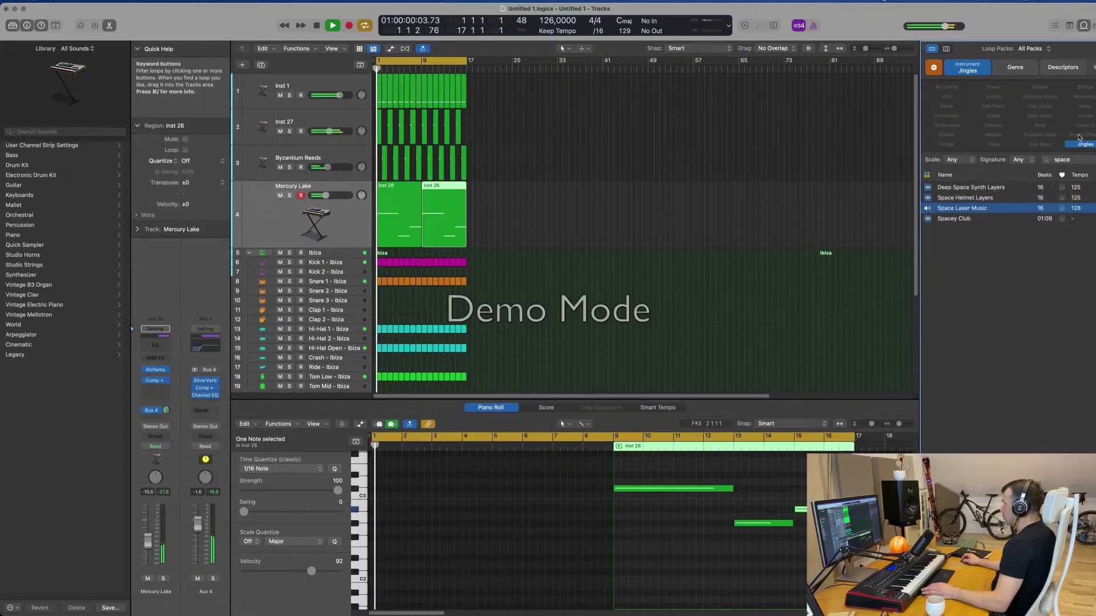
- Clear the Jingles filter and the loop search term, and check the Genre and Descriptors keywords
click(1084, 144)
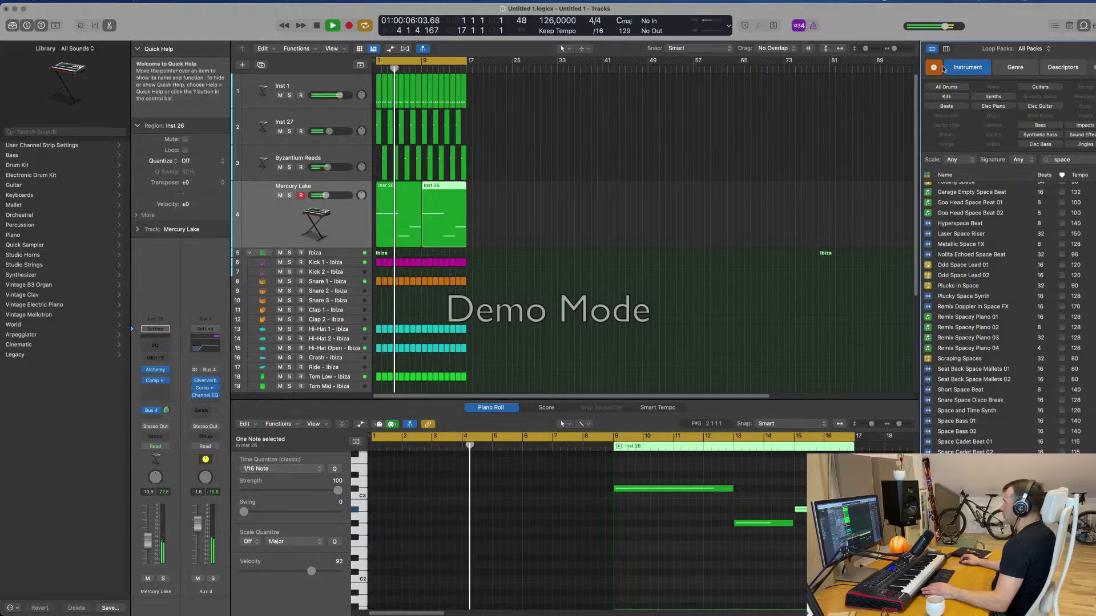
click(934, 68)
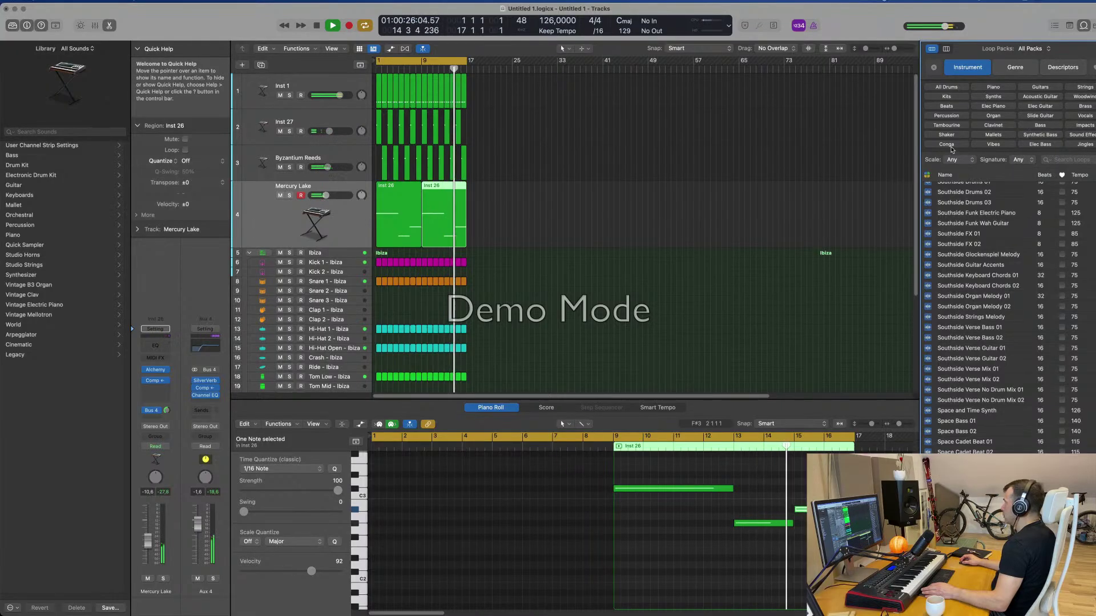
click(1017, 69)
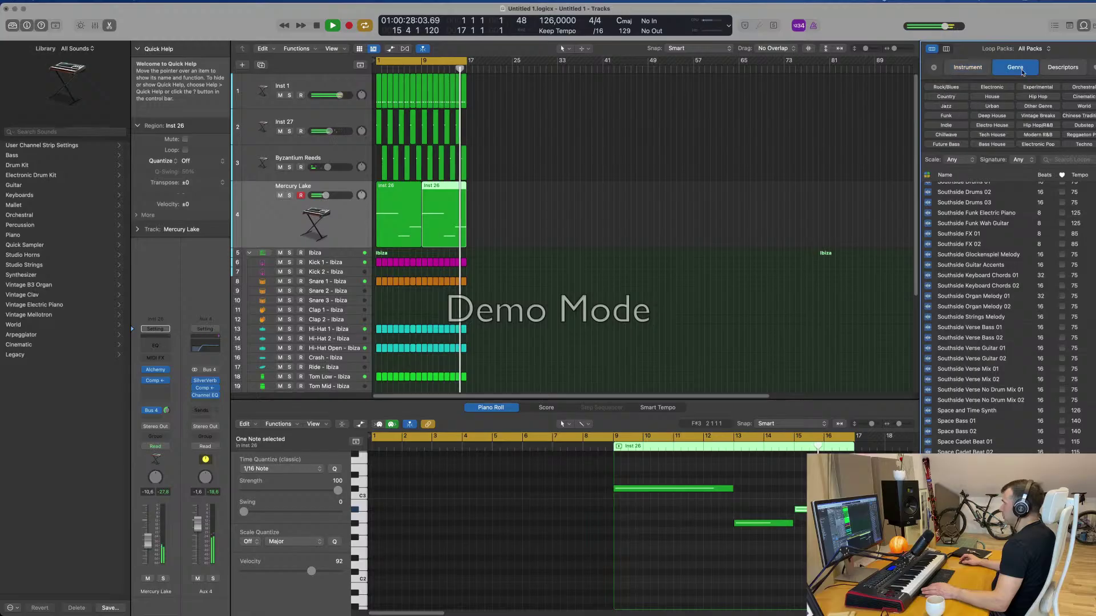
click(1074, 67)
click(1019, 67)
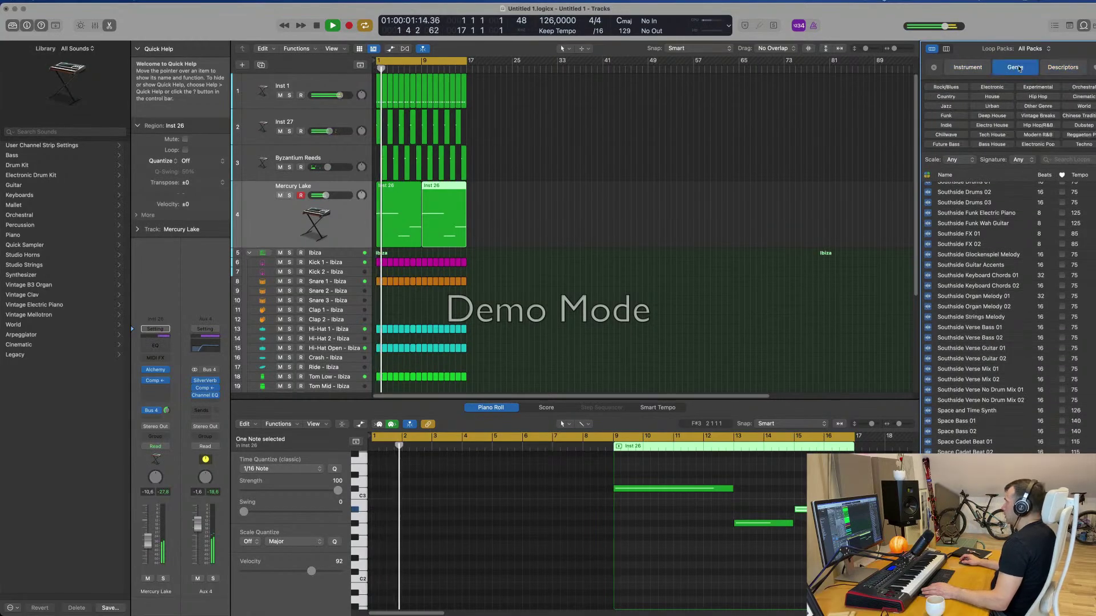
- Filter the loops by the Vocals instrument and audition Abstract Atmosphere 020, Abstract Atmosphere 134 and Afternoon Dreaming Vocal Chop
click(977, 68)
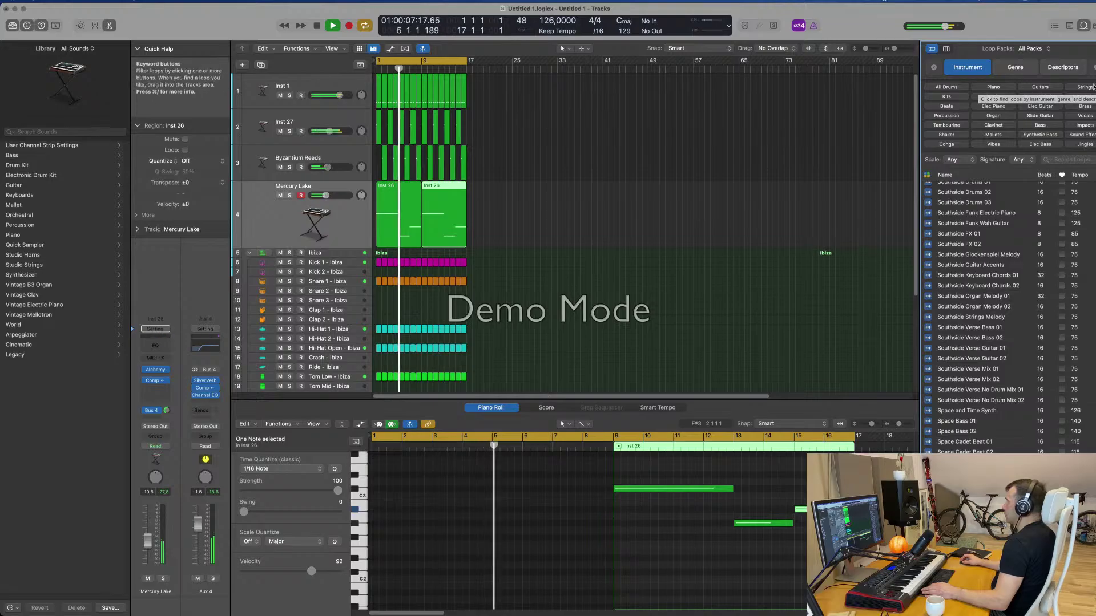
click(1085, 116)
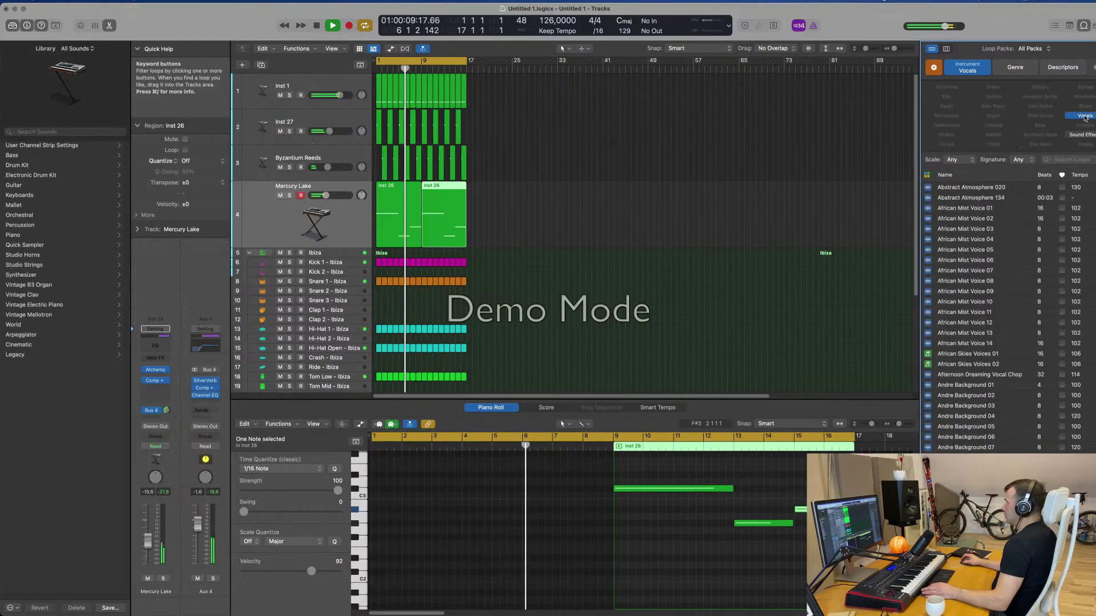
click(972, 189)
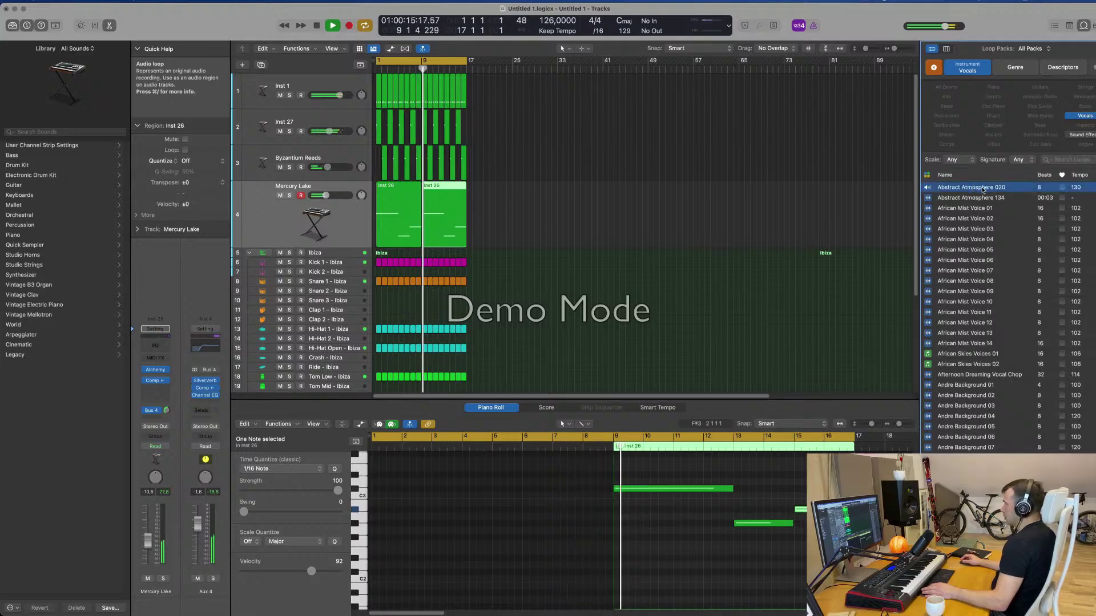
click(971, 199)
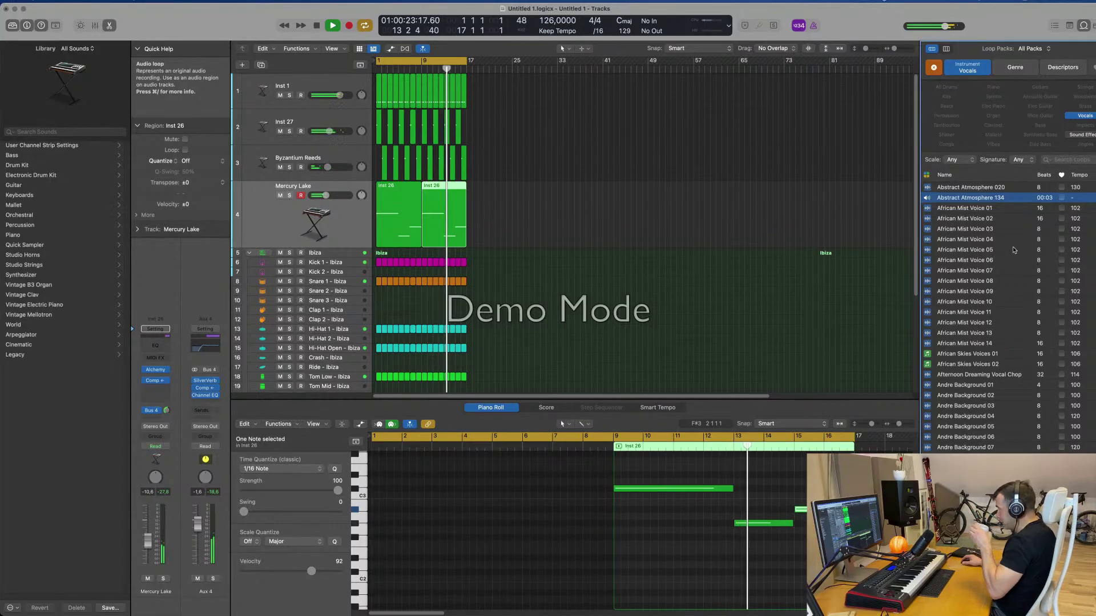
scroll(1014, 250, down, 3)
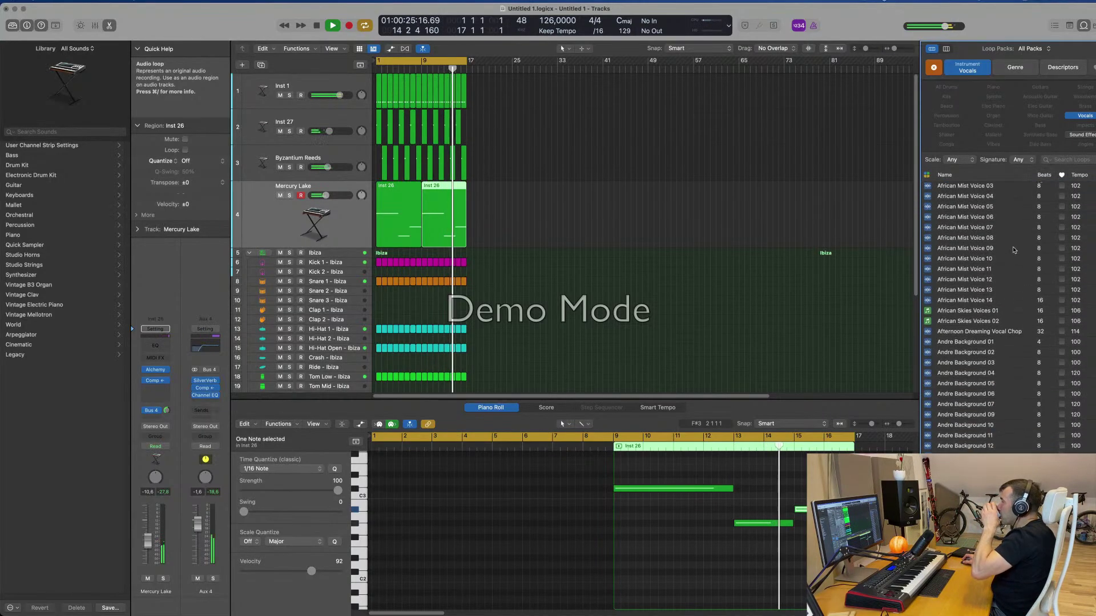
click(1008, 313)
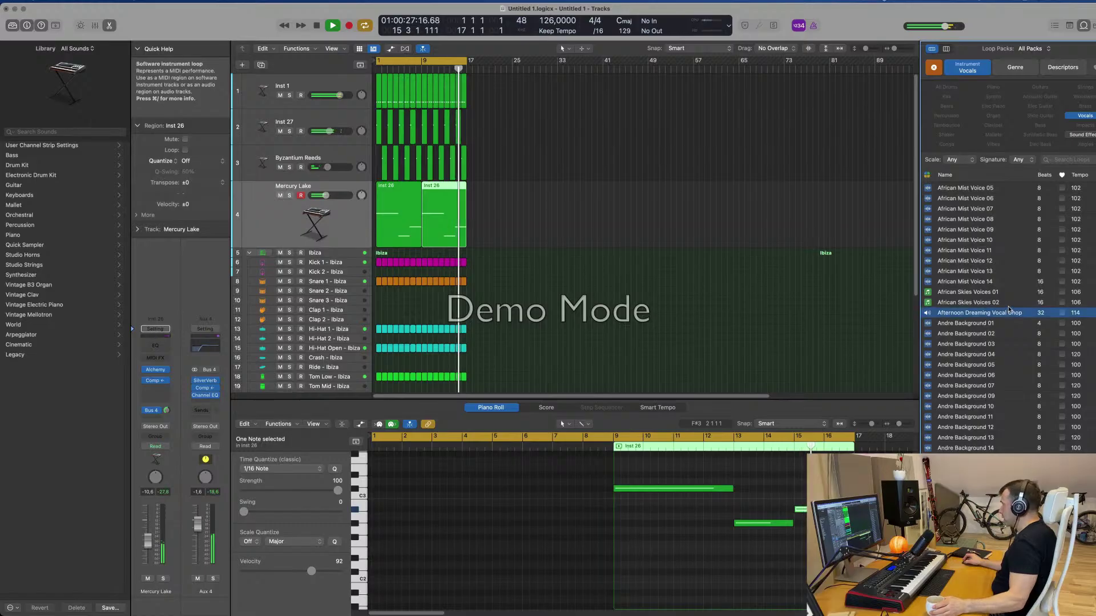
- Browse further through the vocal loops, auditioning Around Midnight Vox Melody 01 and 02 and Artificial Shriek FX
scroll(1010, 291, down, 4)
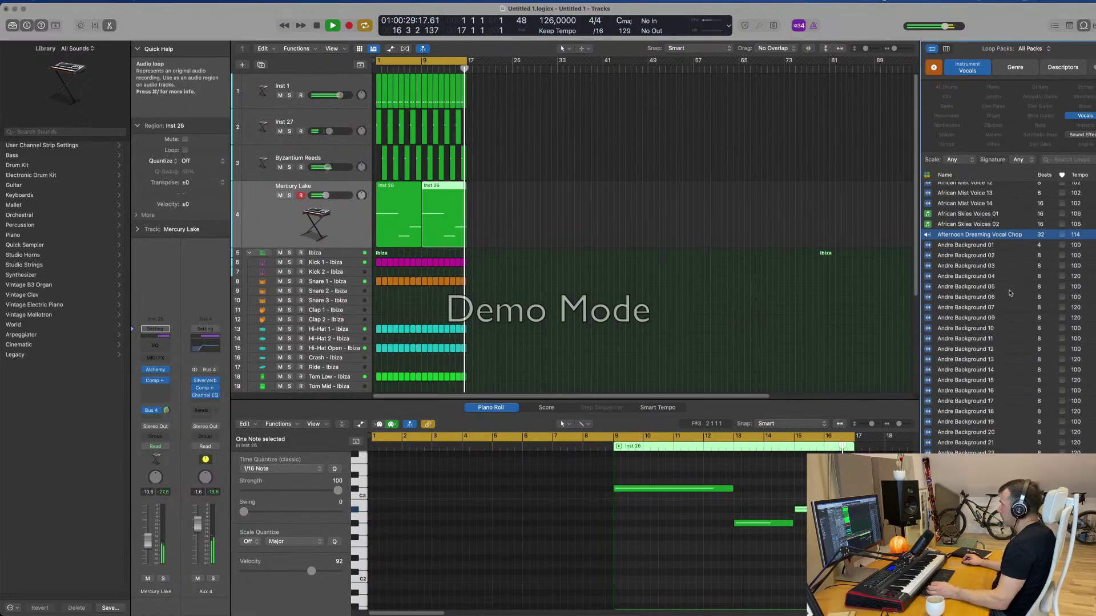
scroll(1010, 293, down, 2)
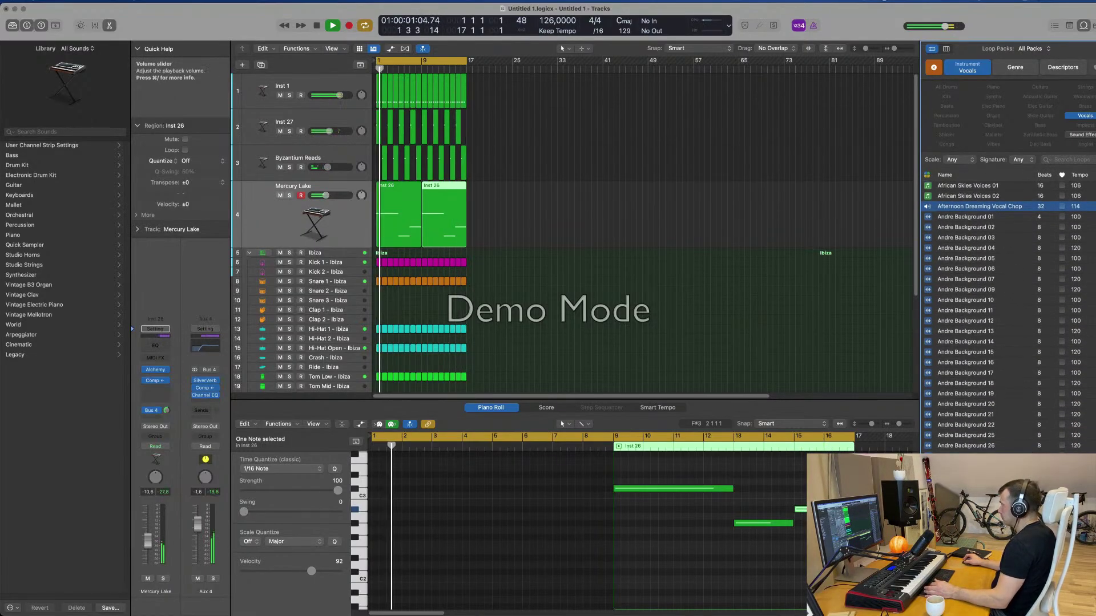
scroll(989, 384, down, 7)
scroll(989, 384, down, 15)
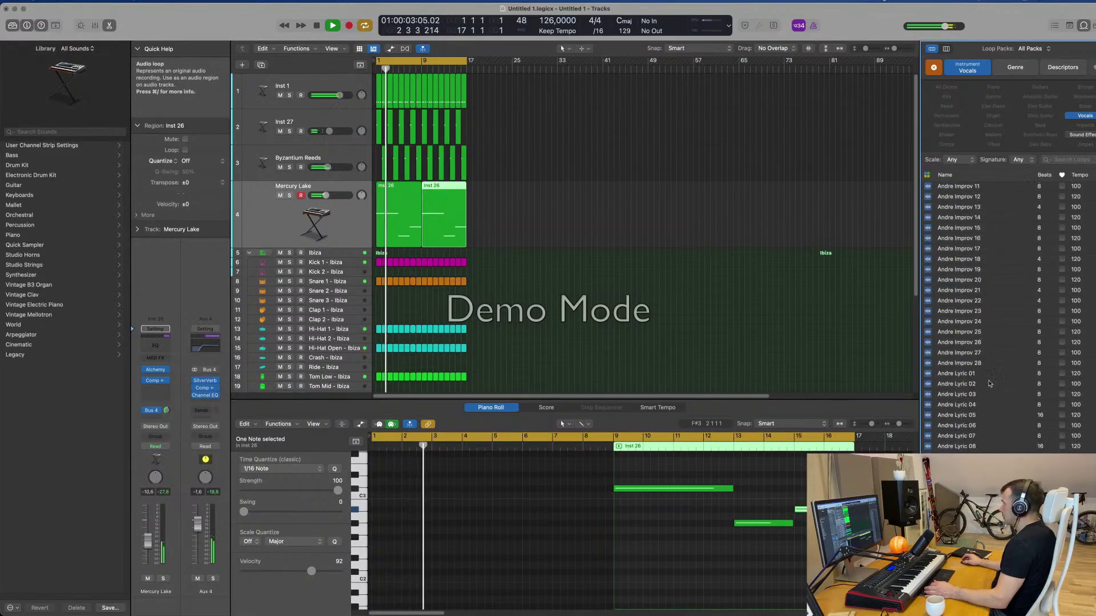
scroll(993, 384, down, 5)
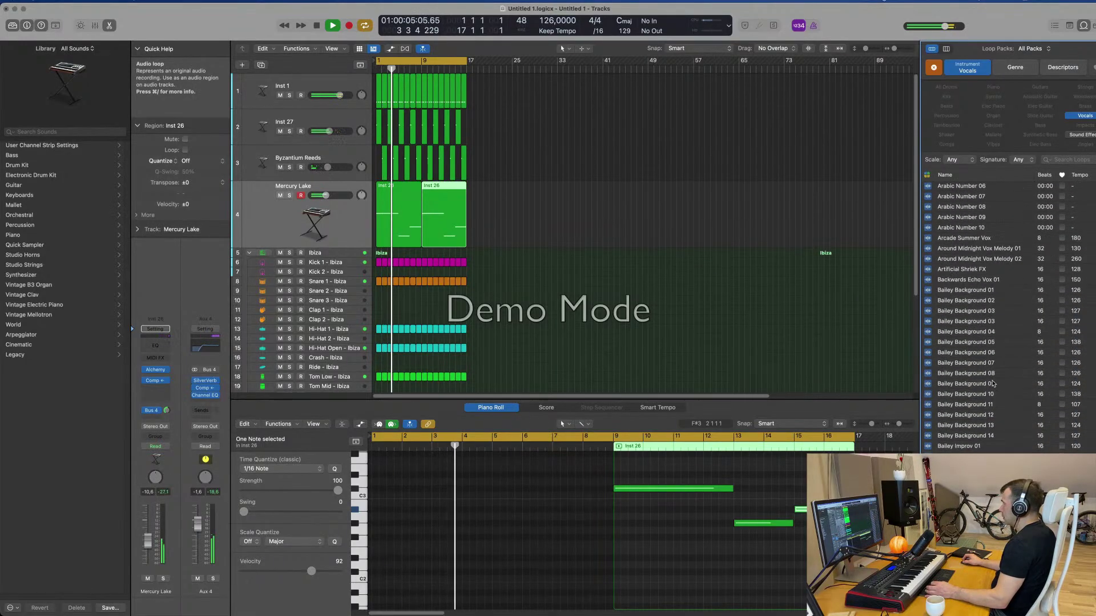
click(985, 248)
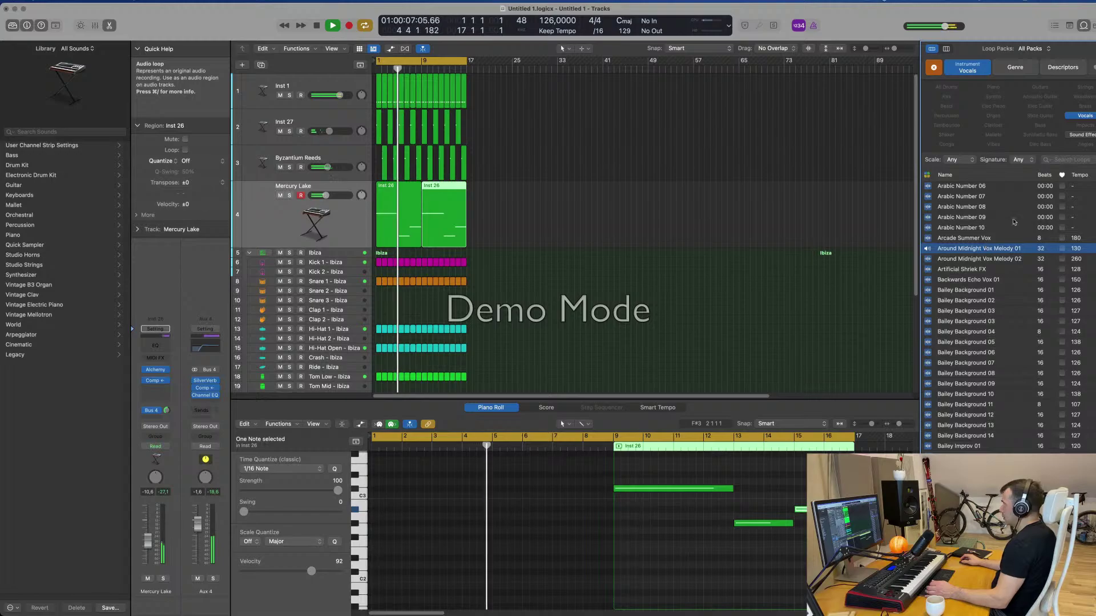
click(997, 260)
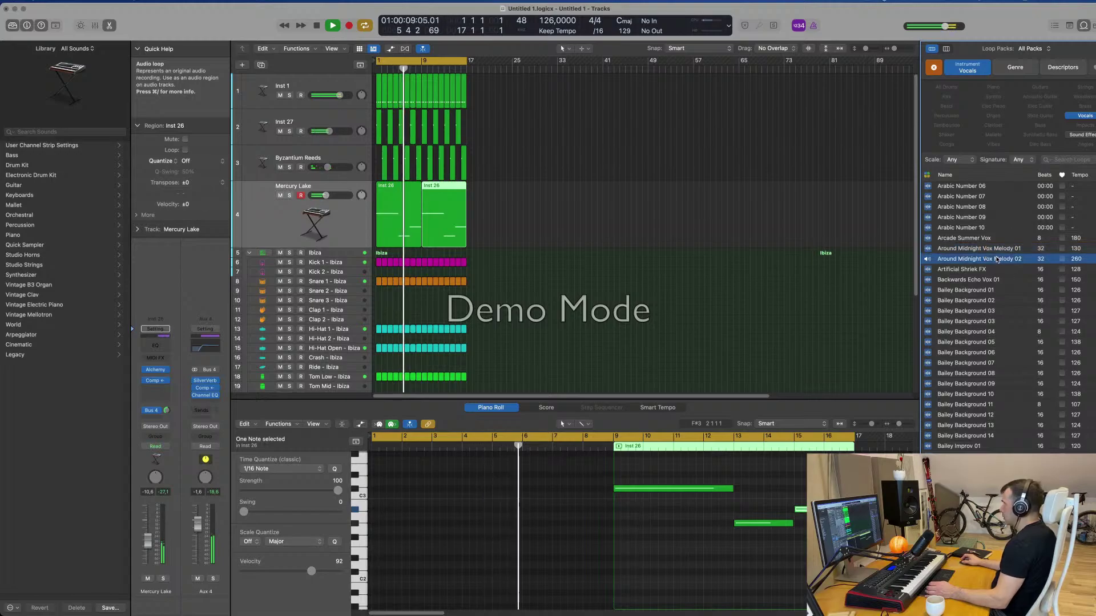
click(996, 270)
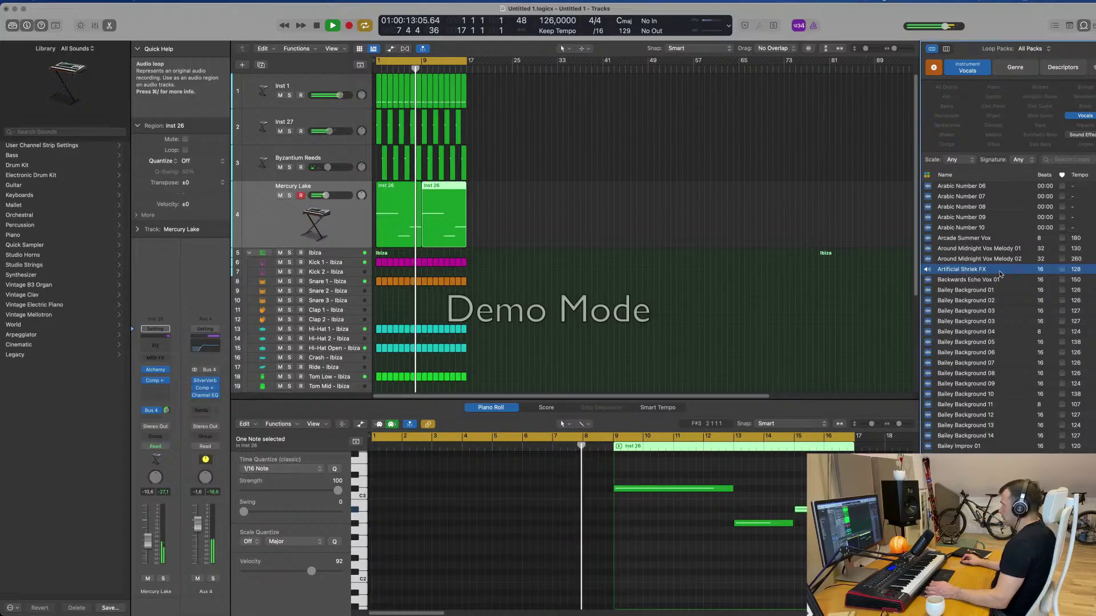
scroll(999, 297, down, 10)
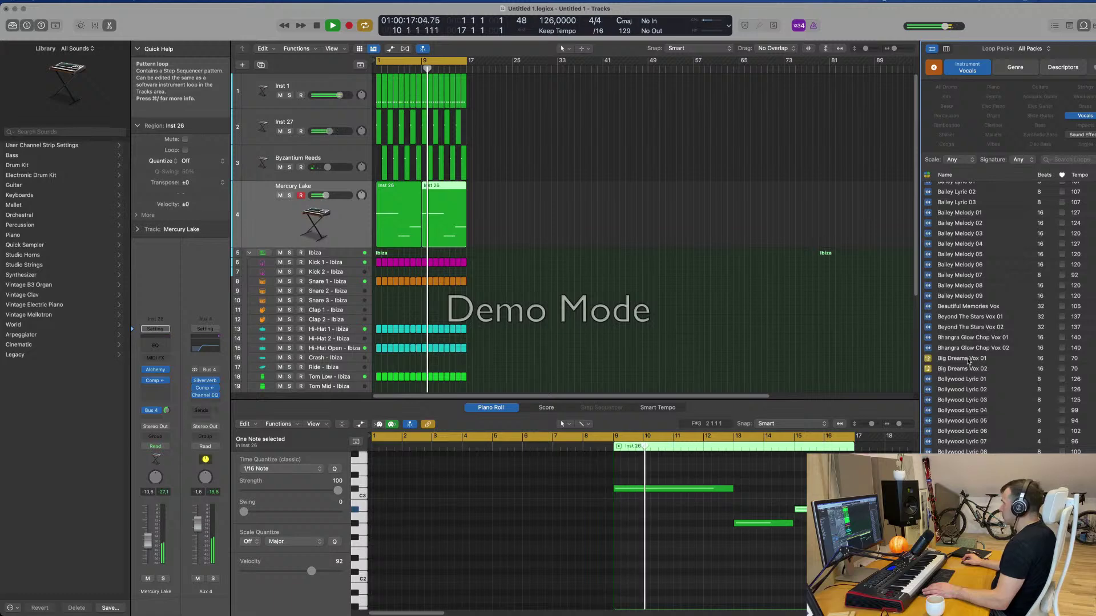
- Audition the Big Dreams Vox 01 and Big Dreams Vox 02 loops against the playing arrangement
click(987, 358)
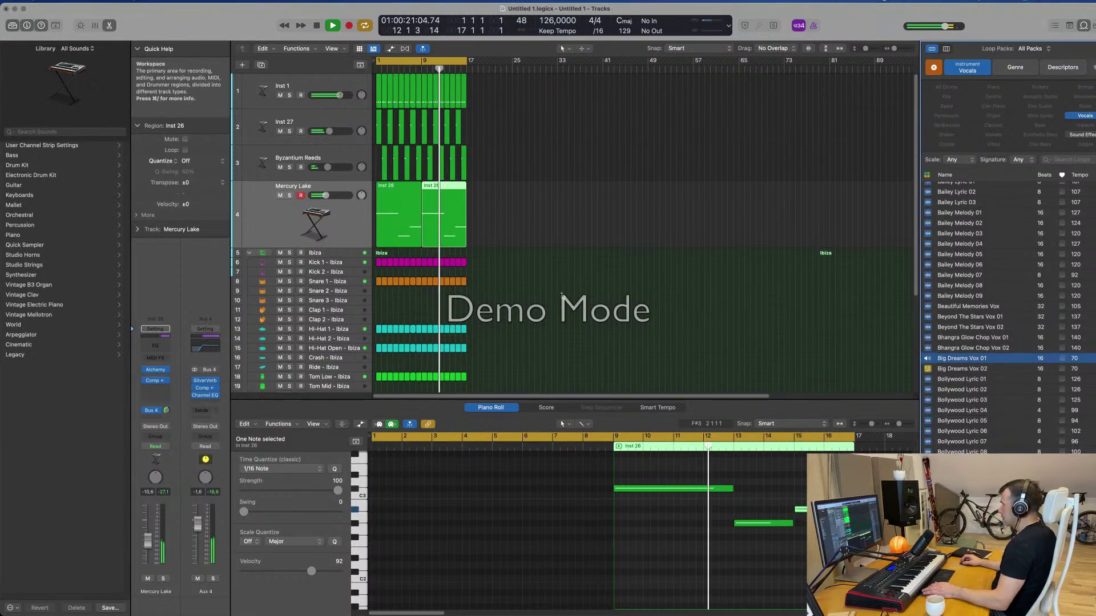
scroll(888, 336, down, 3)
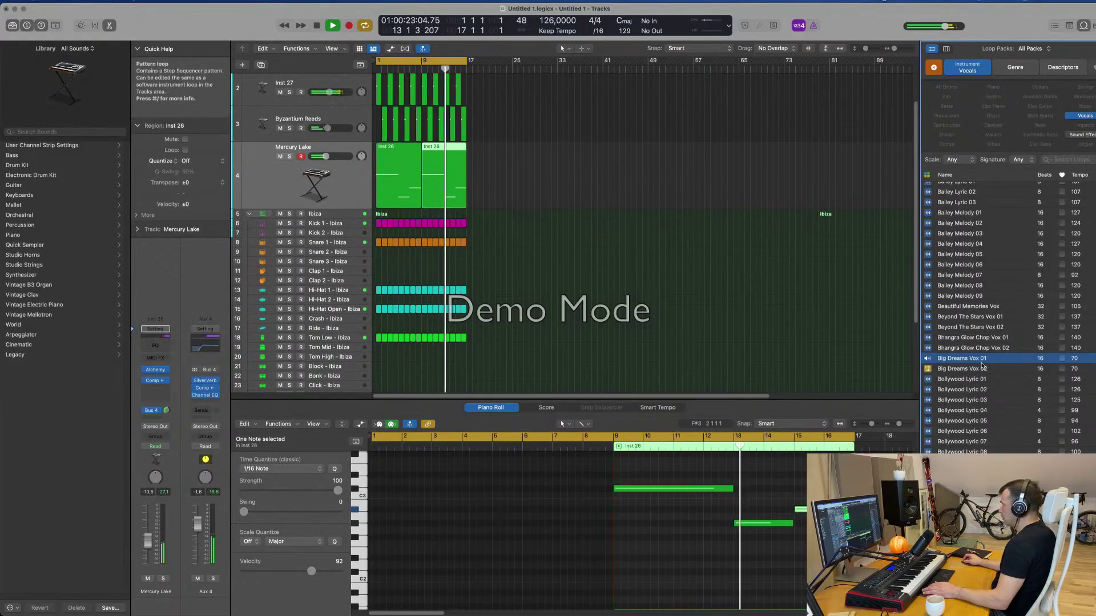
click(971, 371)
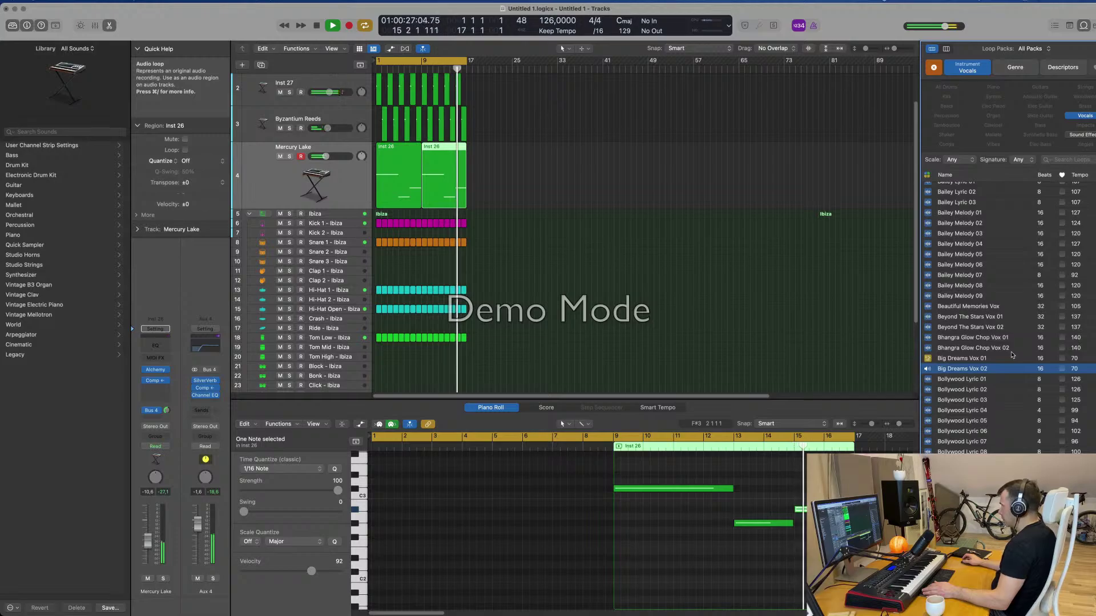
click(965, 360)
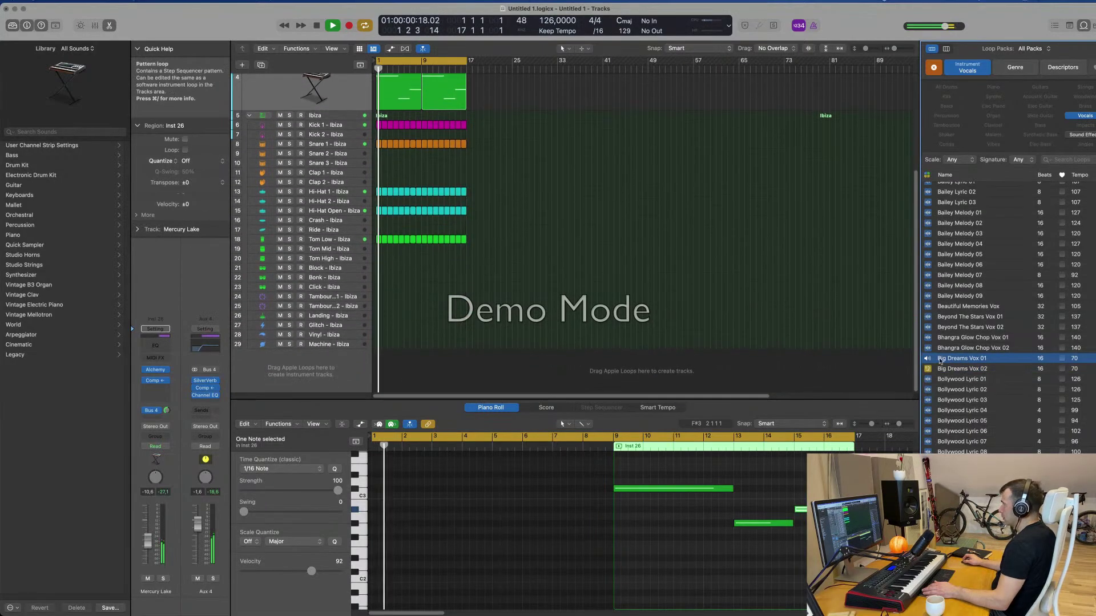
- Add the Big Dreams Vox 01 loop on a new track below the drum kit, starting at bar 1, and play it back
drag(940, 360, 456, 372)
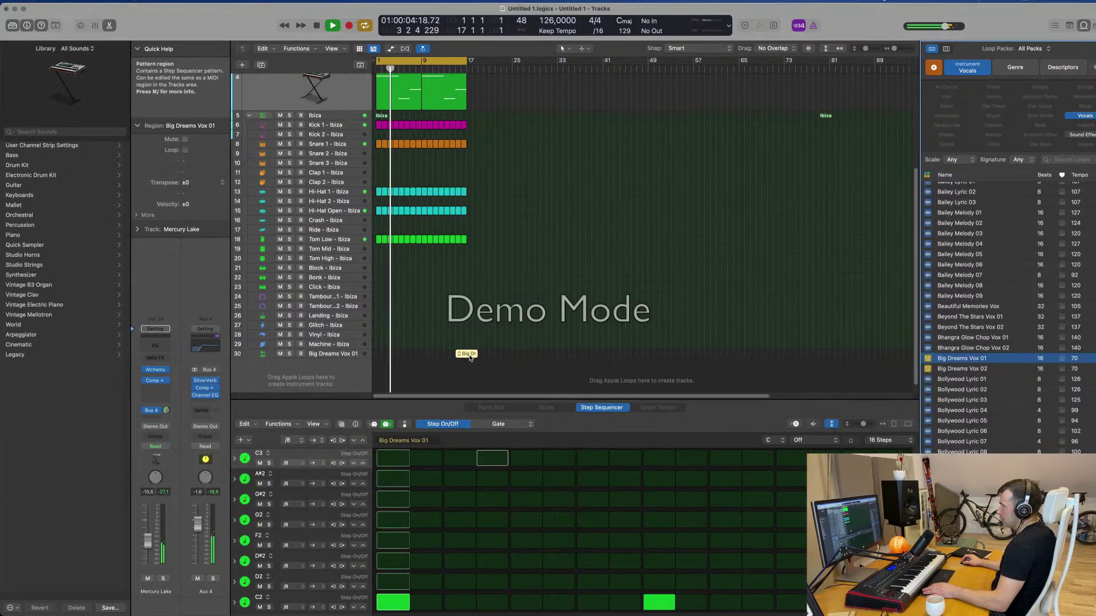
drag(461, 354, 373, 355)
click(340, 355)
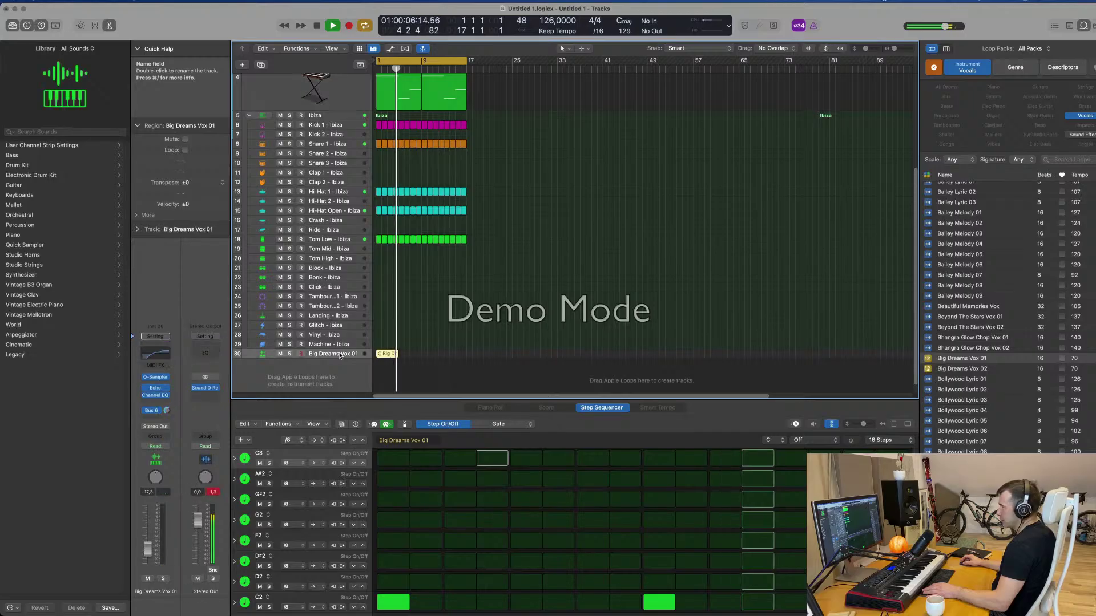
key(space)
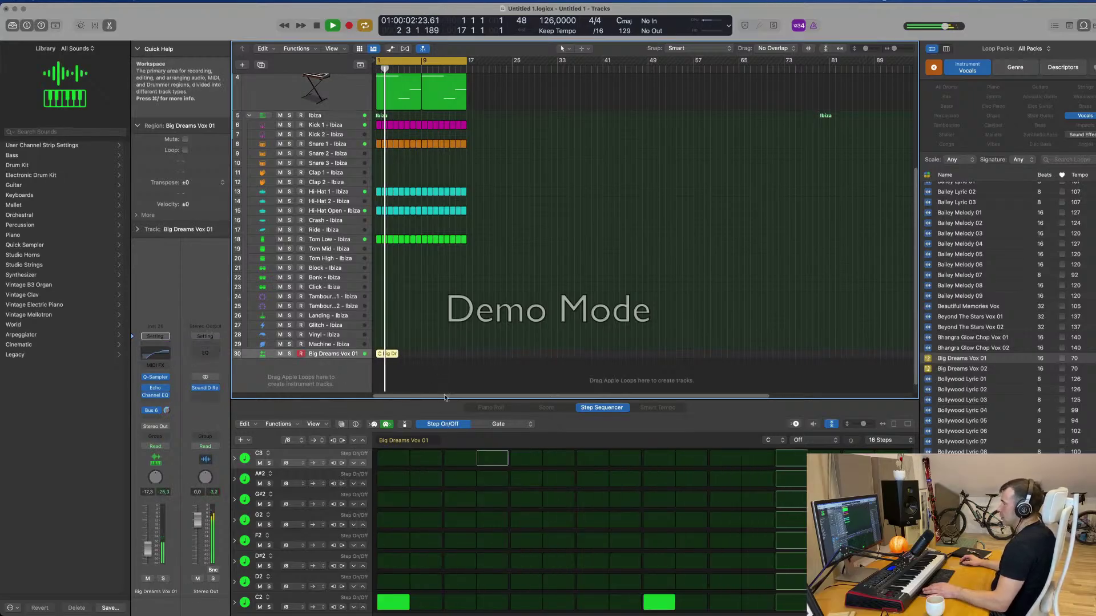
- Enlarge the Step Sequencer area and keep Big Dreams Vox 01 as the loop used by the vocal region
drag(470, 395, 465, 336)
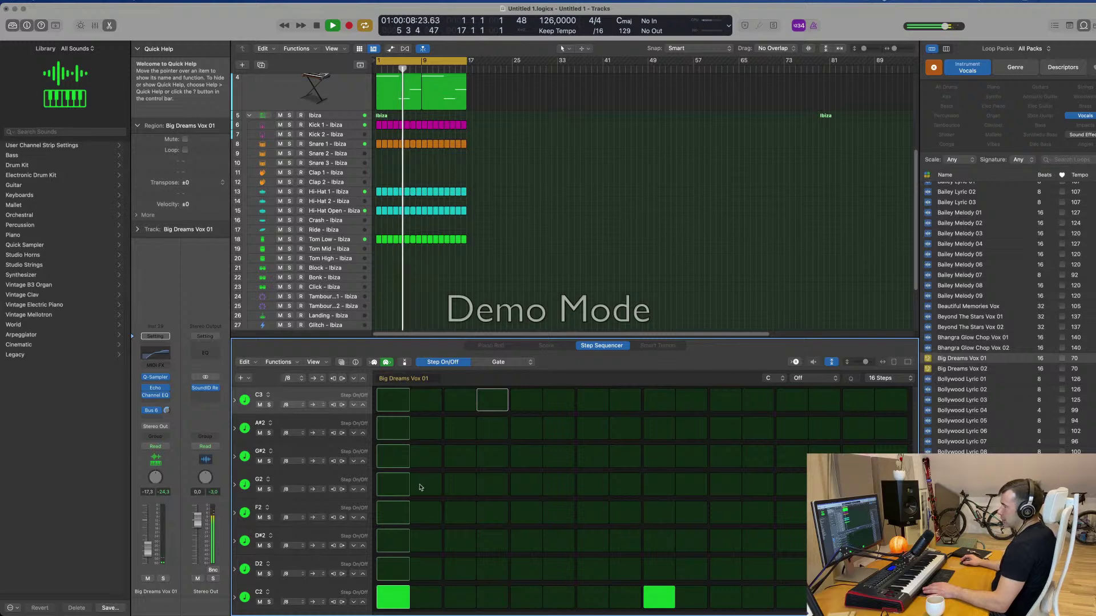
scroll(494, 289, down, 3)
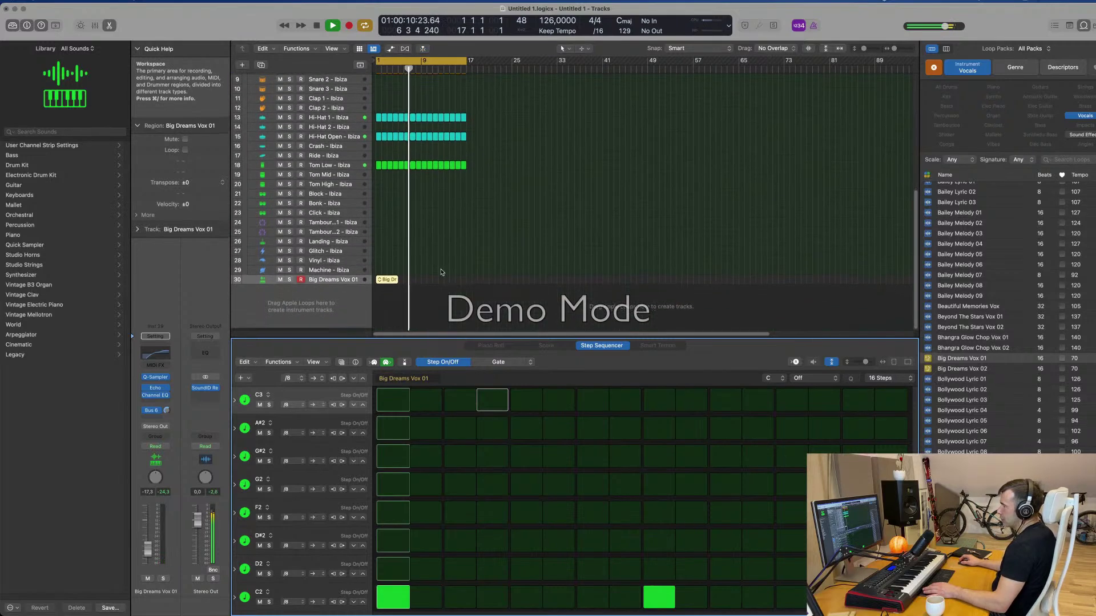
click(379, 283)
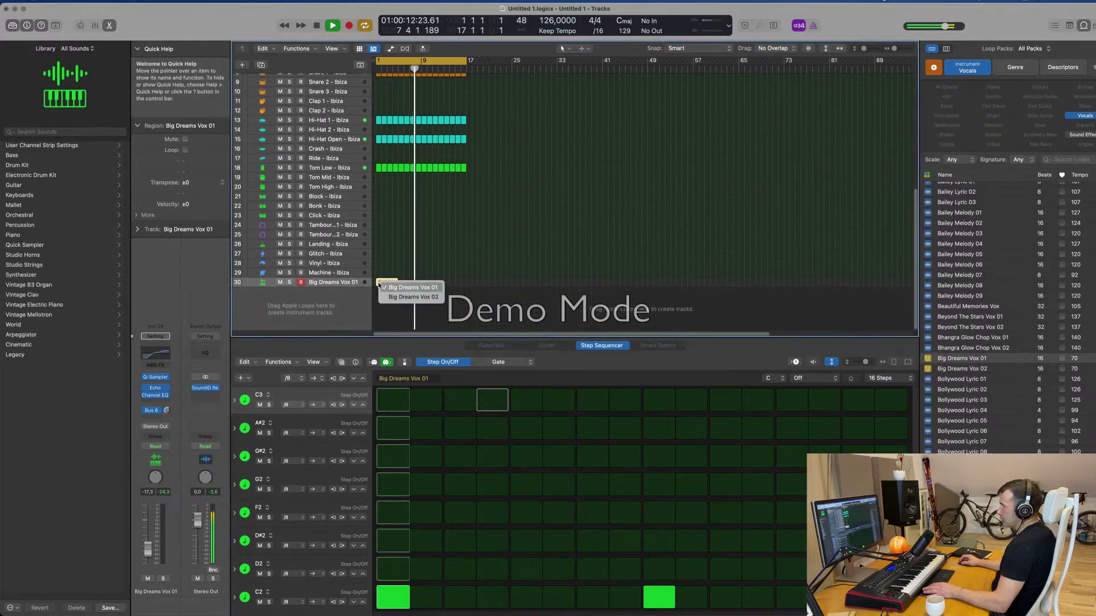
key(Return)
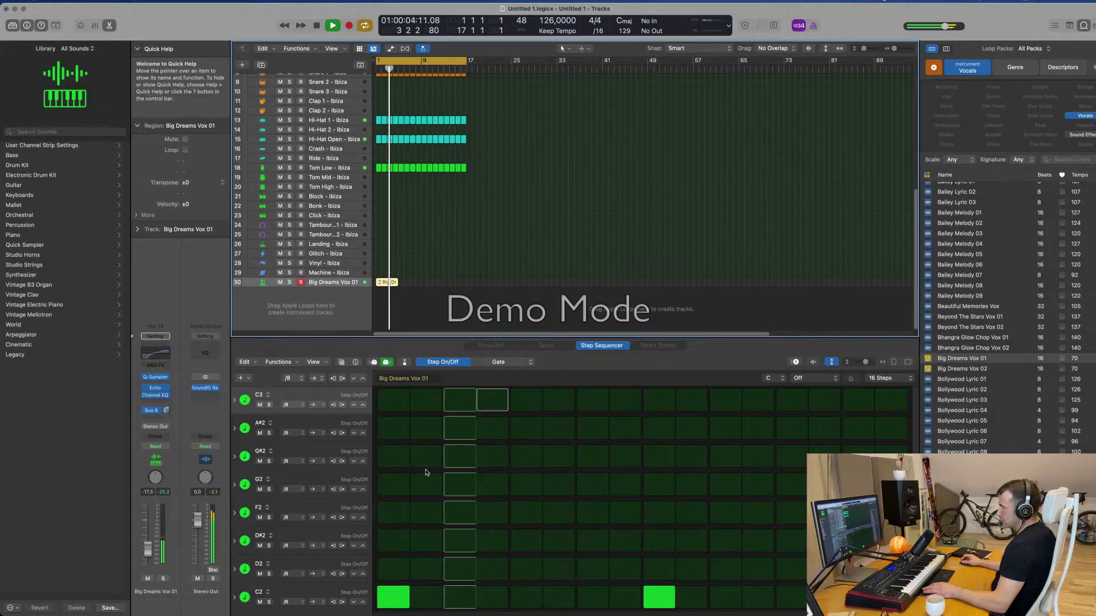
- Try the vocal pattern's first step on G#2, G2 and D#2 instead of C2, and restore it on C2
click(397, 599)
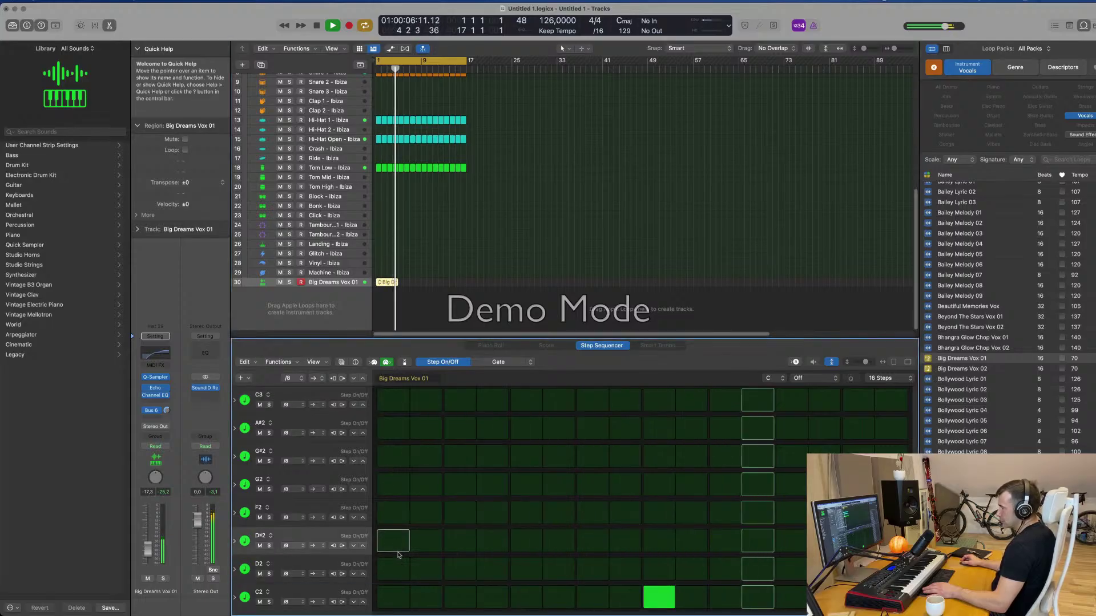
click(398, 455)
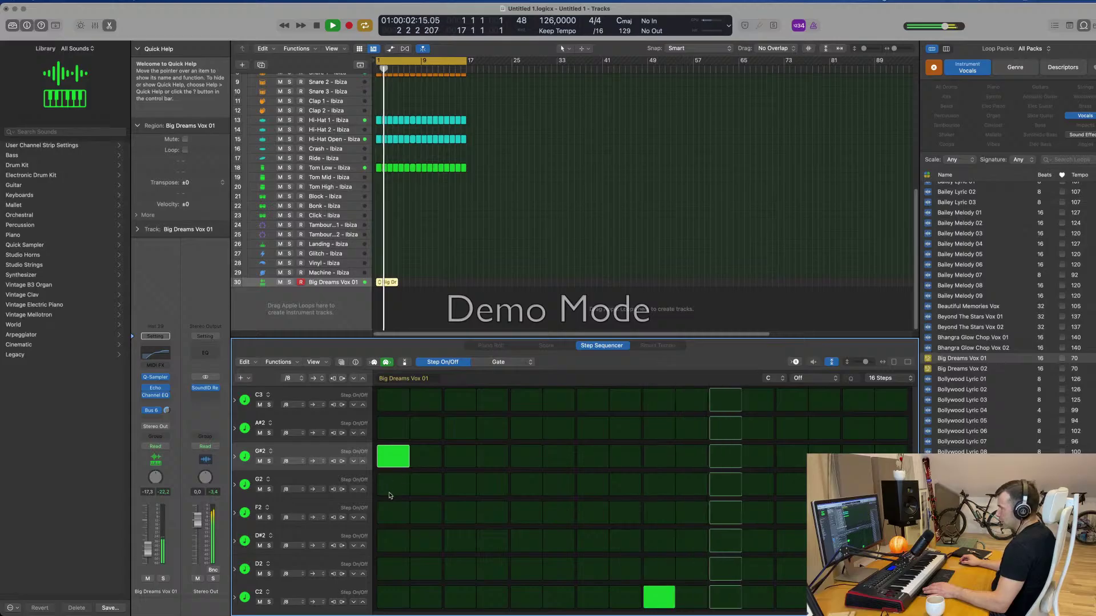
click(394, 491)
click(394, 456)
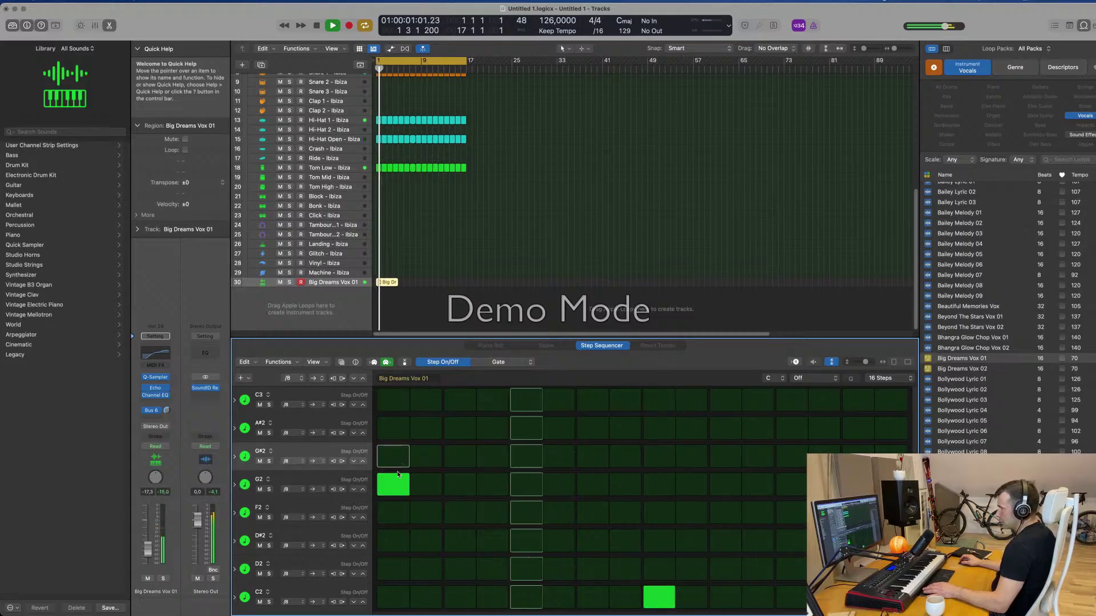
click(392, 487)
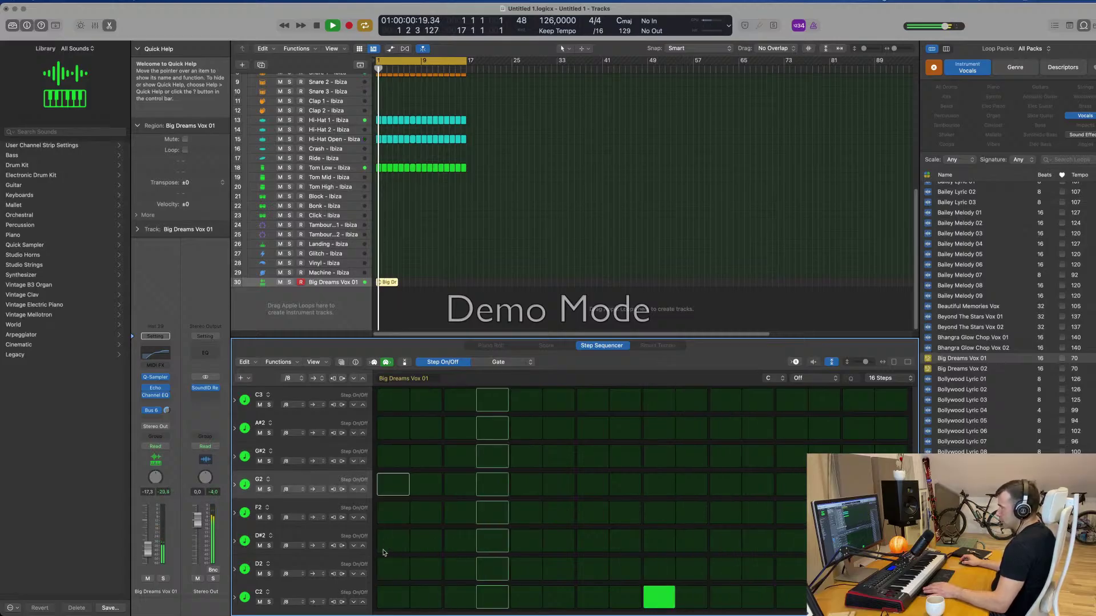
click(388, 550)
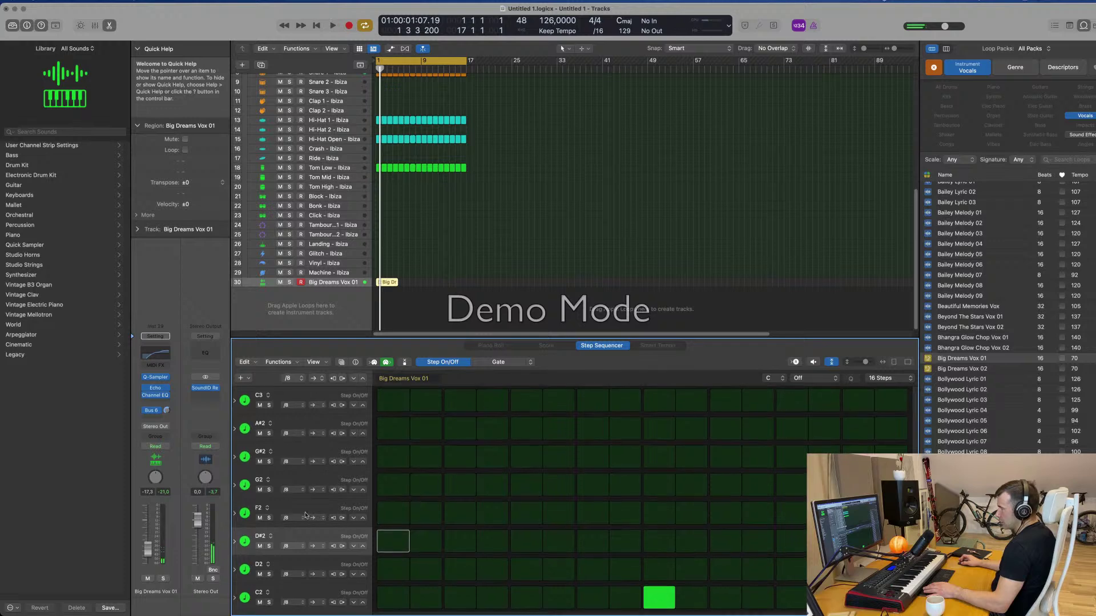
click(392, 599)
key(space)
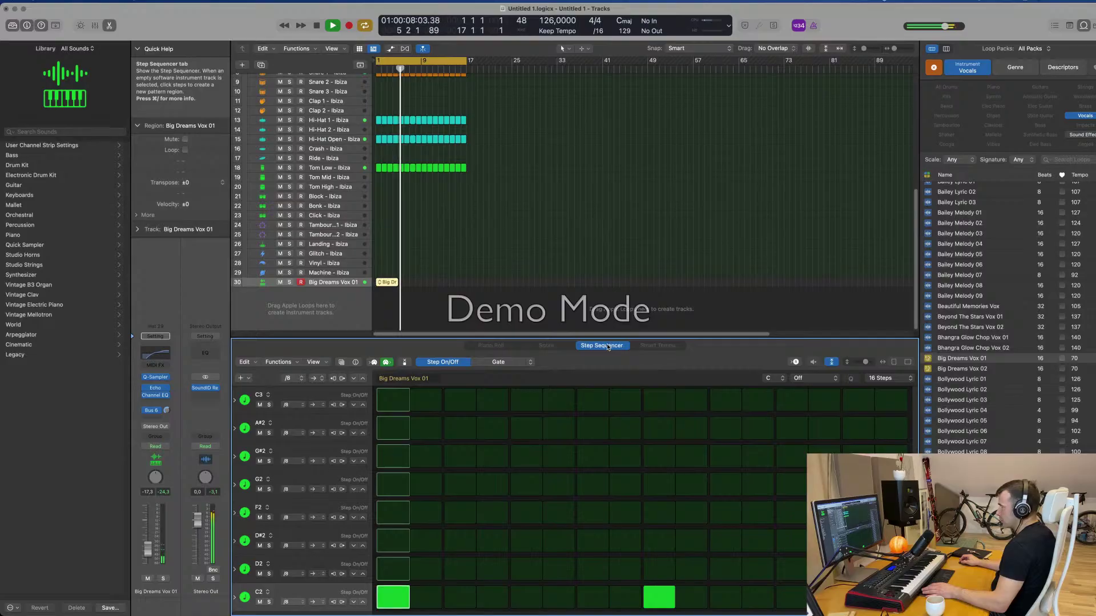
click(487, 276)
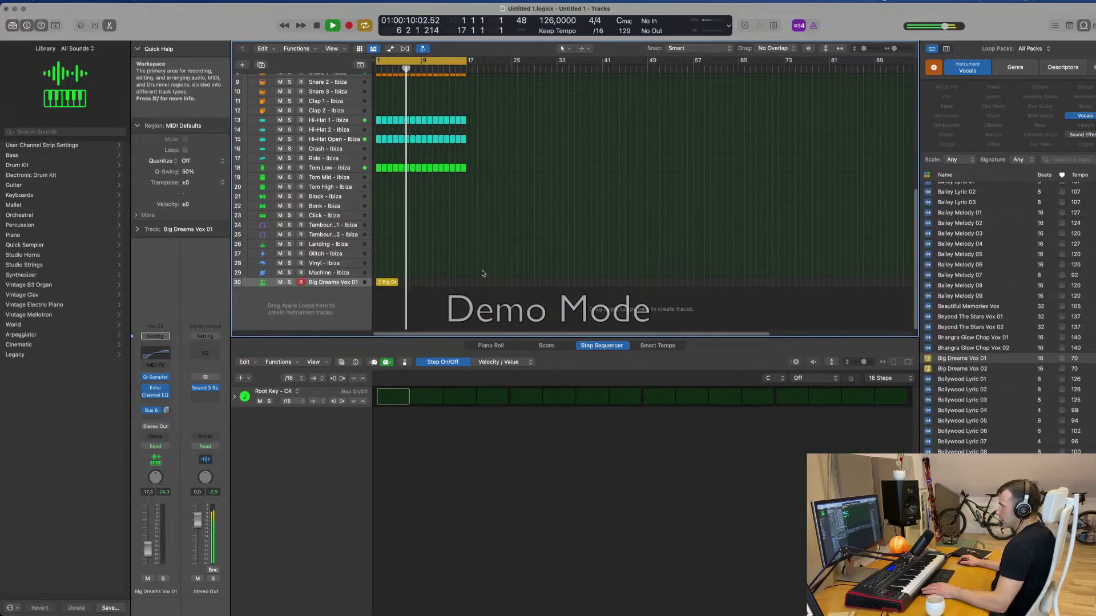
click(643, 347)
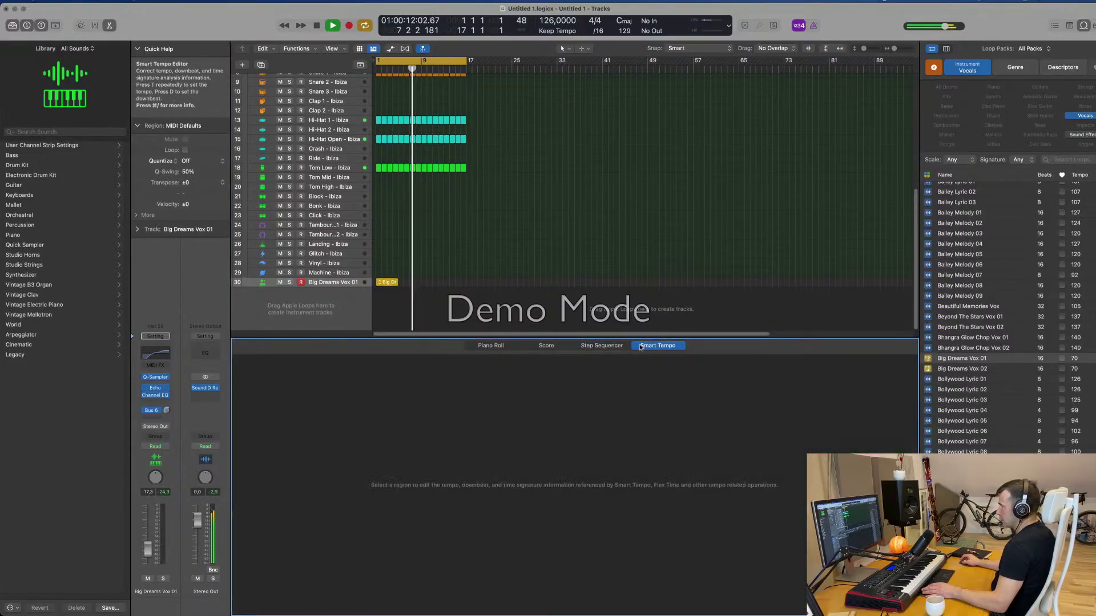
click(602, 346)
- Repeat the Big Dreams Vox 01 region three times to fill the track up to bar 17, and lower the track volume to -22.0 dB
click(397, 283)
key(space)
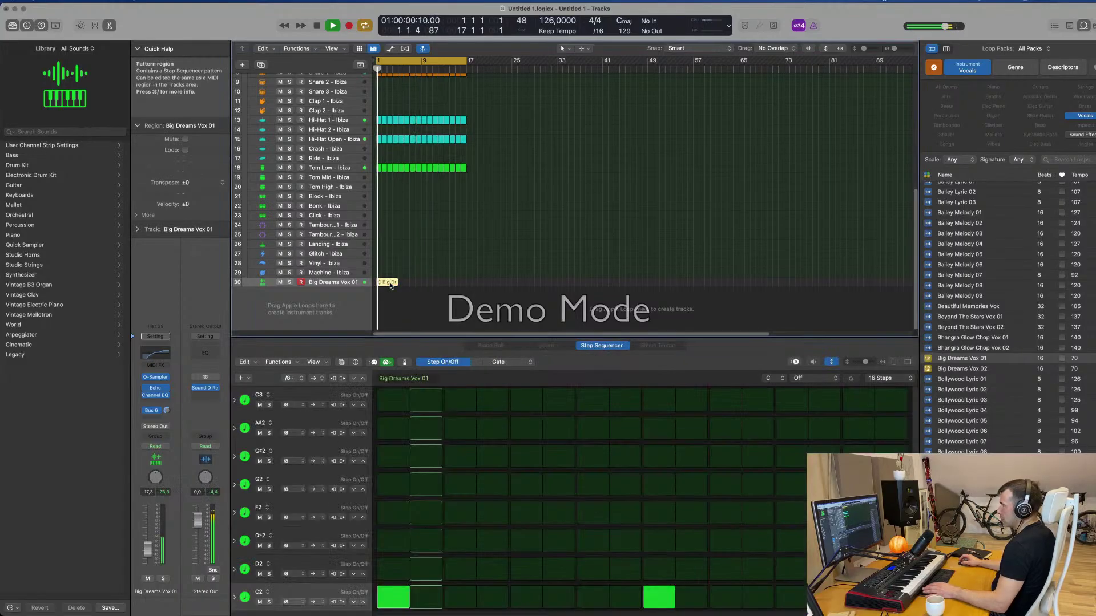
click(425, 282)
click(391, 285)
key(space)
key(space)
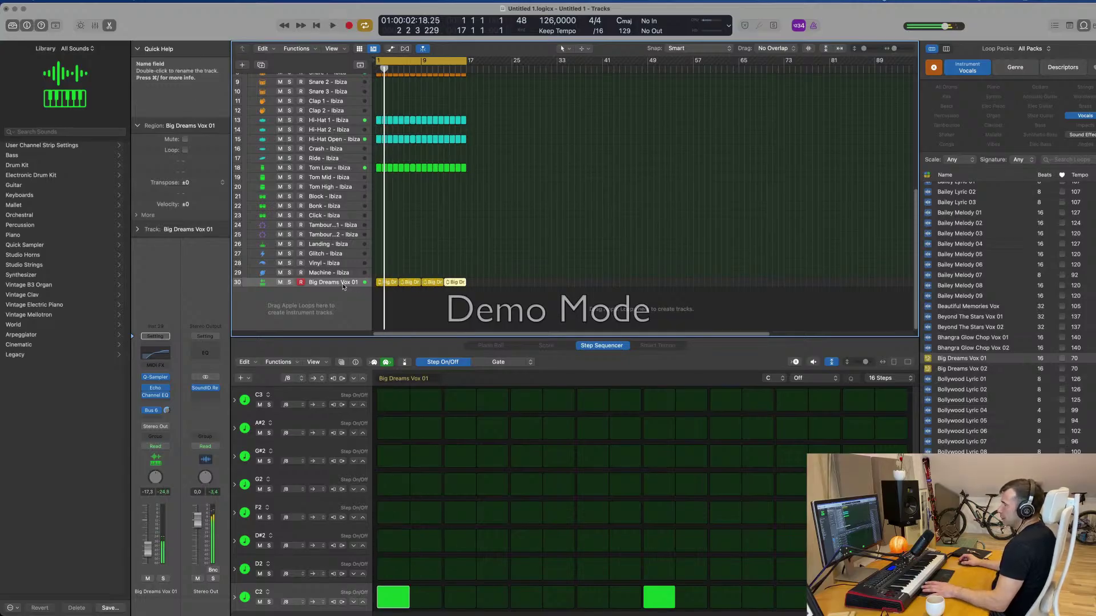
key(space)
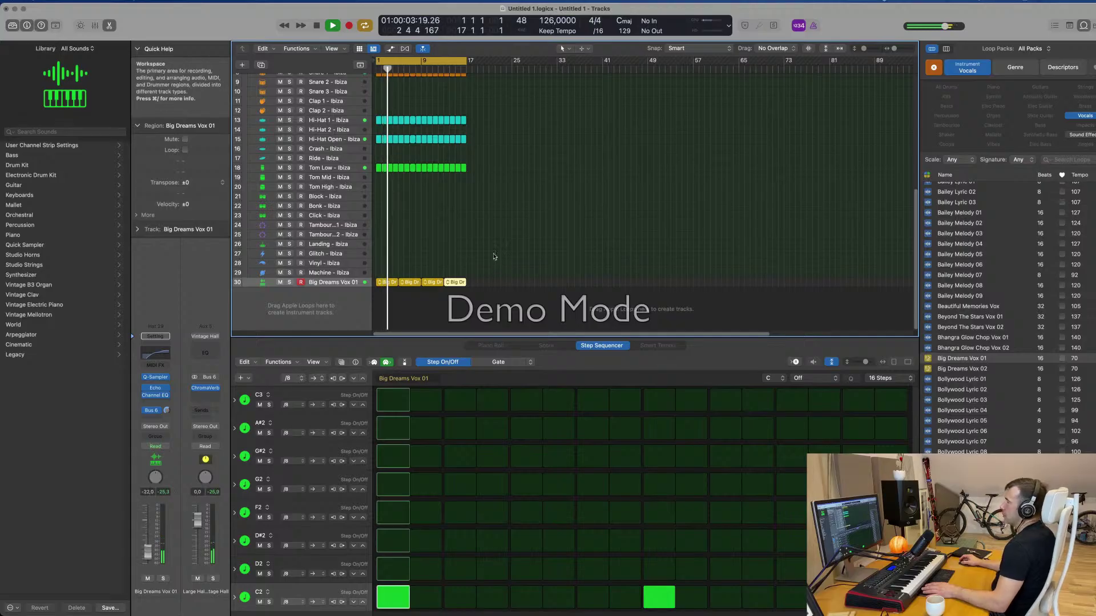
- Browse the vocal loops and audition Brahms Lyric 01, Byron Improv 10, Cali Swag Choir and Carla Improv 04 against the arrangement
scroll(513, 234, up, 10)
scroll(987, 347, down, 3)
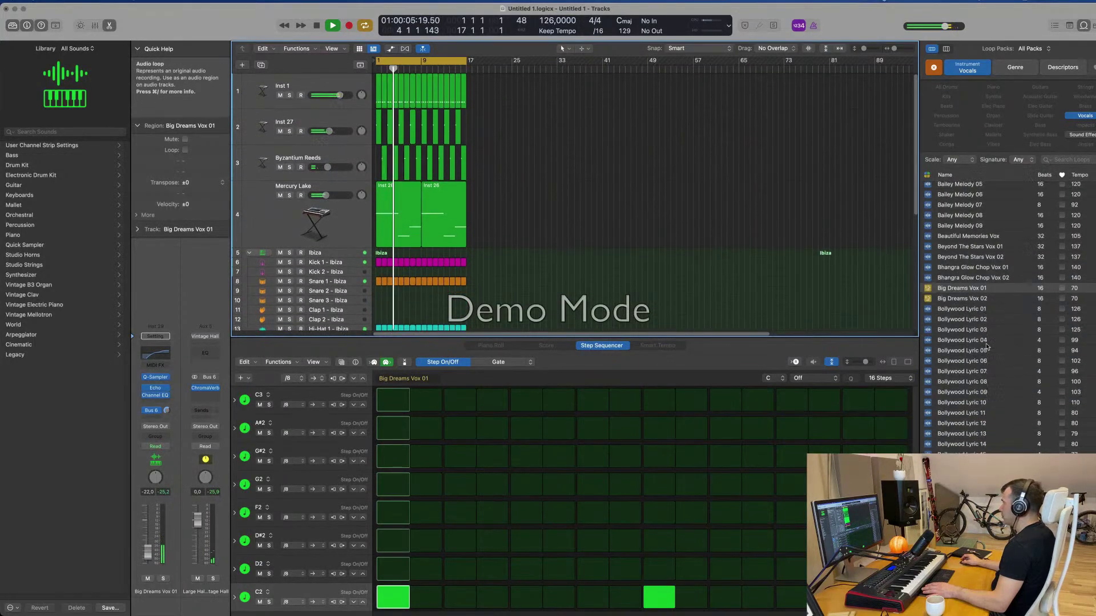
scroll(986, 347, down, 20)
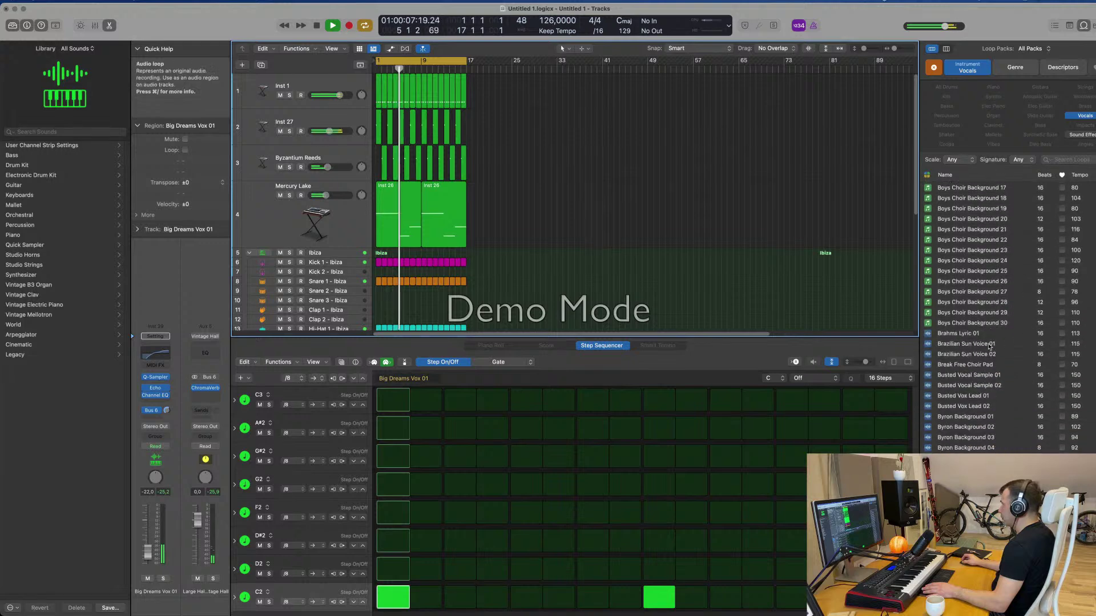
scroll(1008, 336, down, 10)
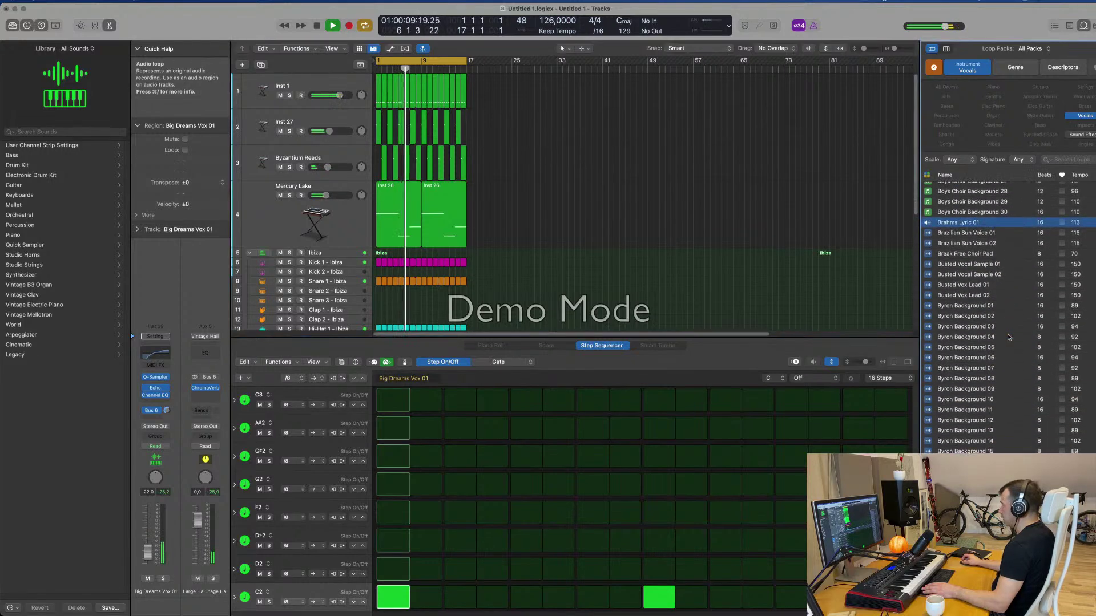
click(948, 354)
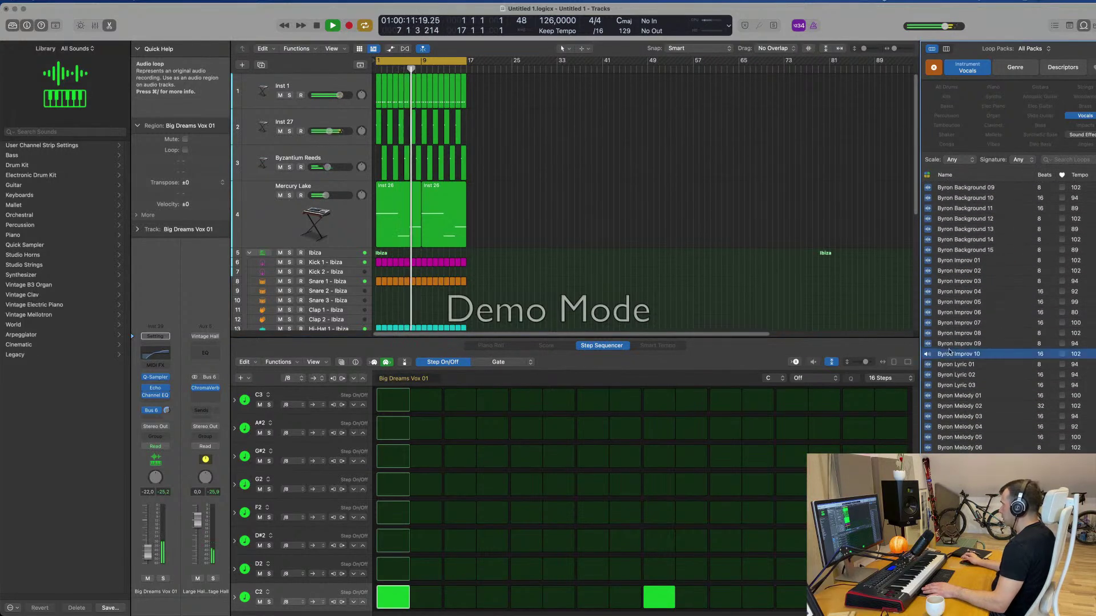
scroll(992, 369, down, 5)
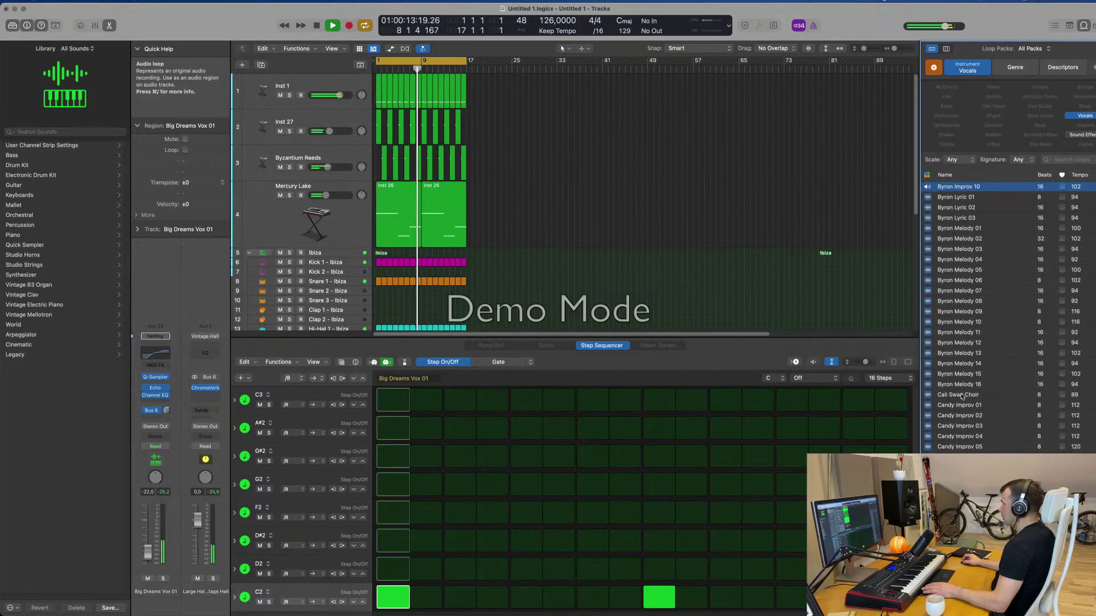
click(963, 396)
scroll(1012, 374, down, 8)
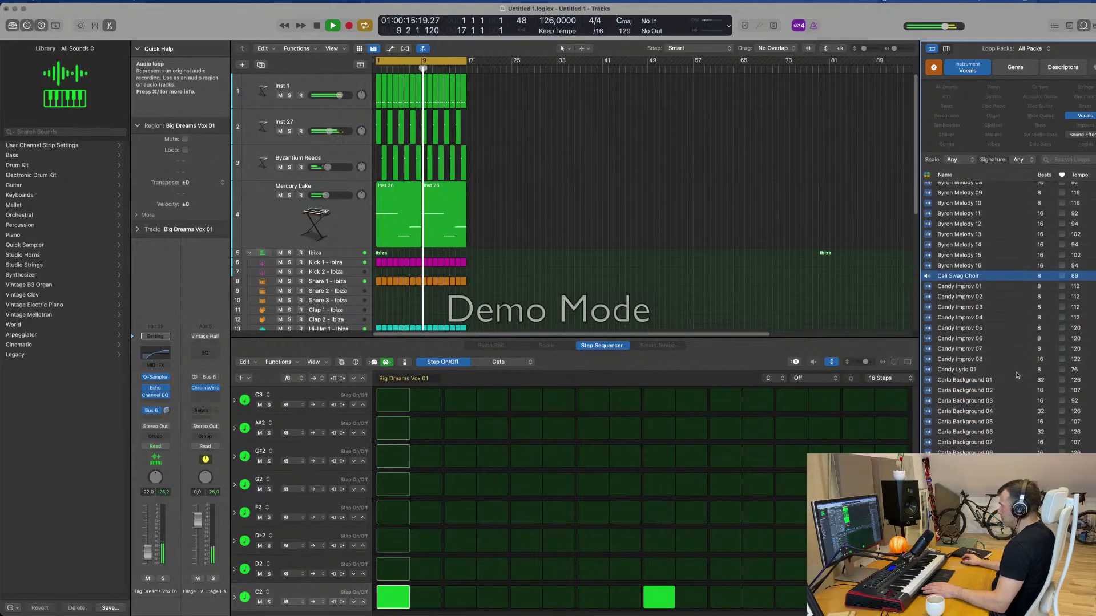
click(964, 355)
scroll(988, 359, down, 15)
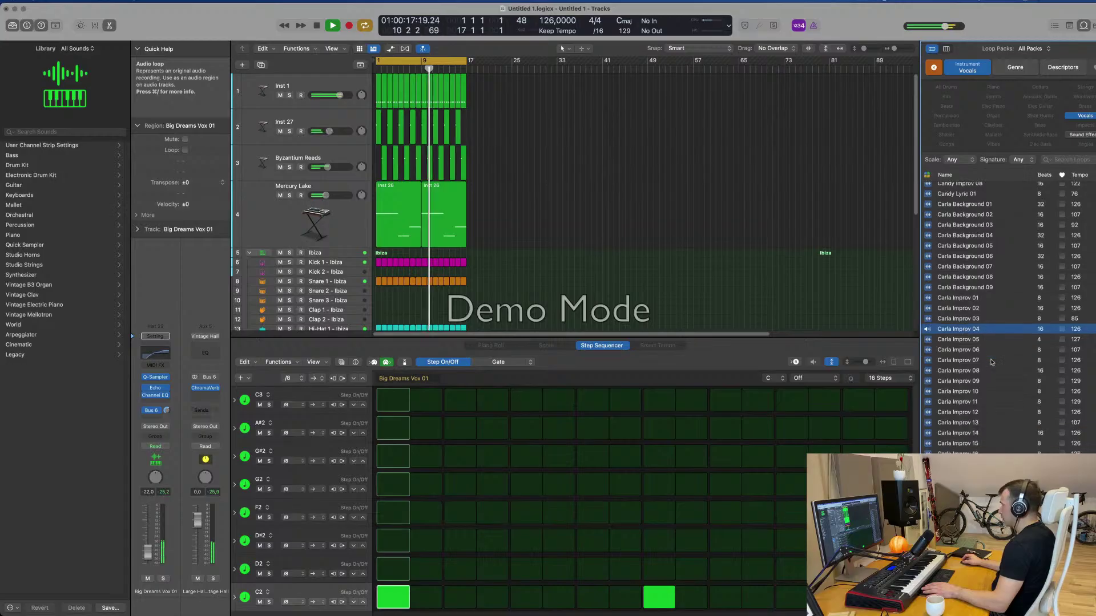
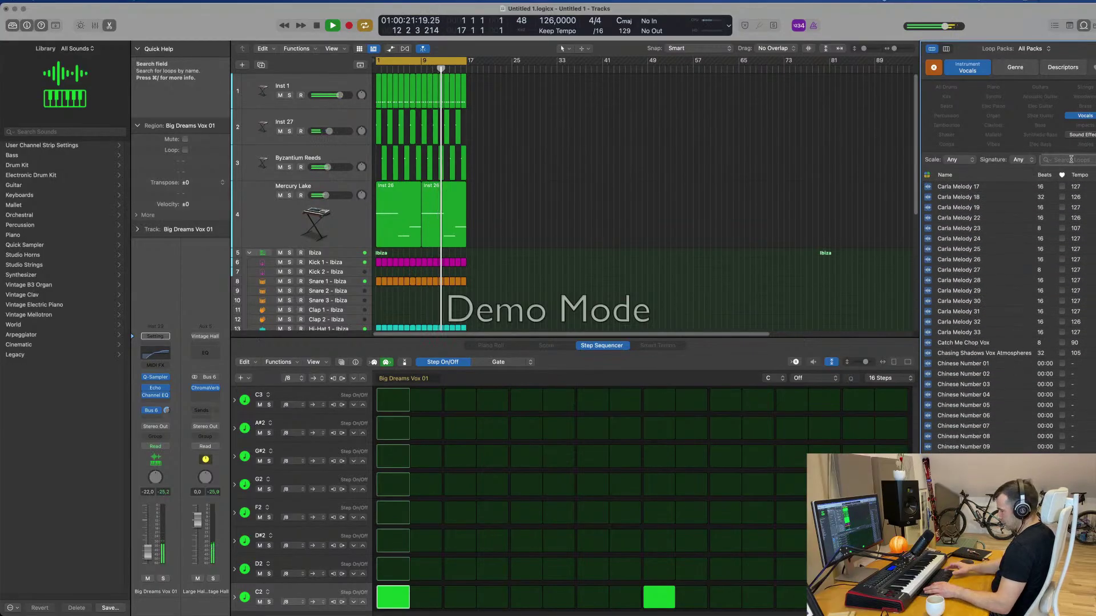
- Search the vocal loops for "space" and "alien", and clear the search to return to the full vocal list
text(space)
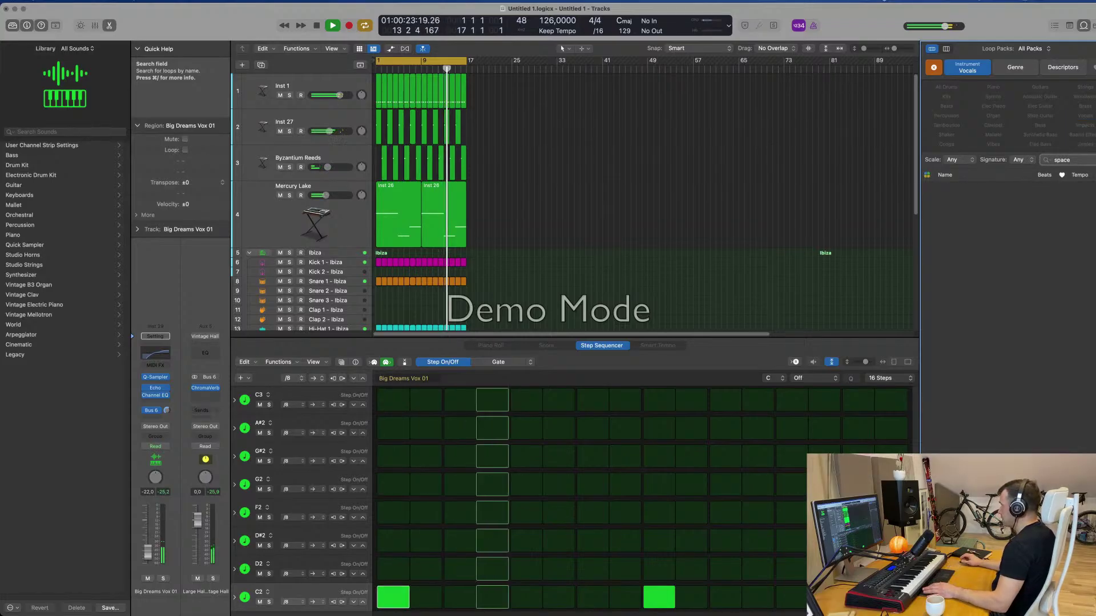
key(Escape)
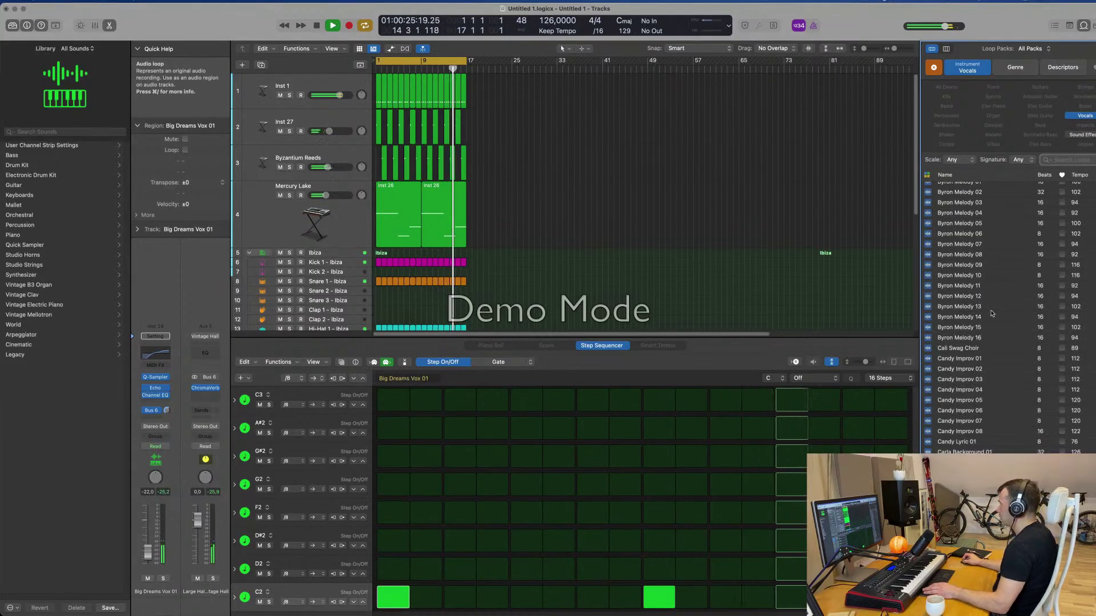
click(1061, 160)
text(alle)
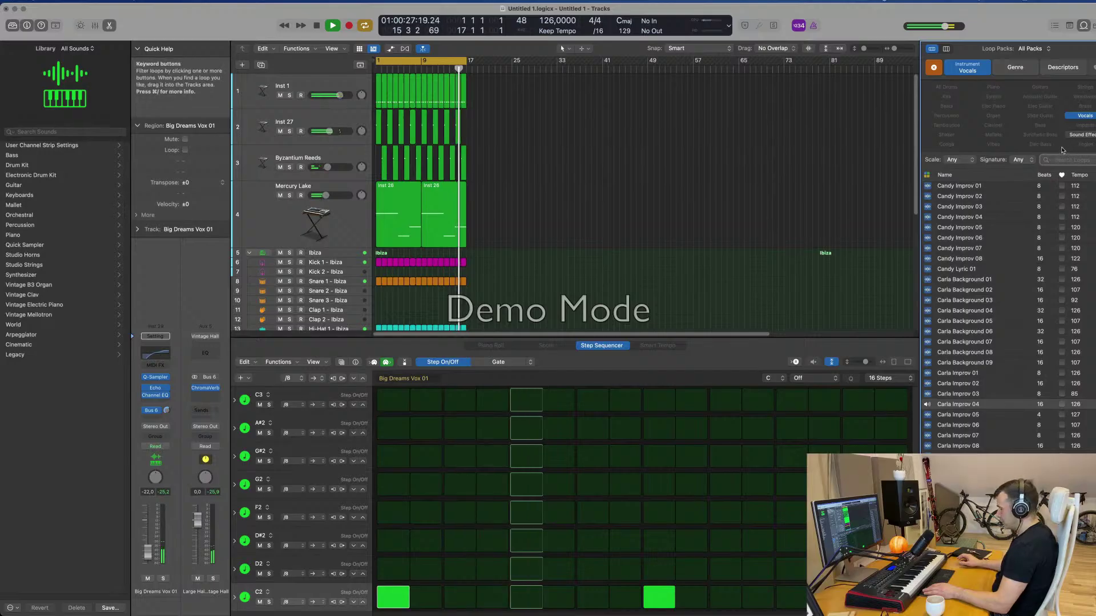
text(n)
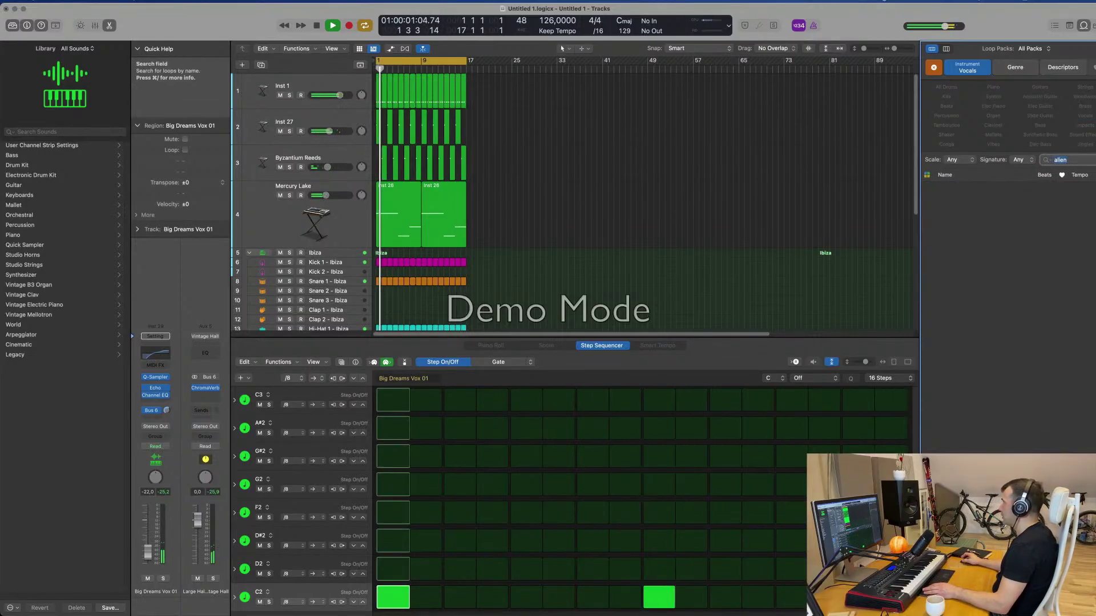
click(1085, 116)
scroll(1037, 389, down, 5)
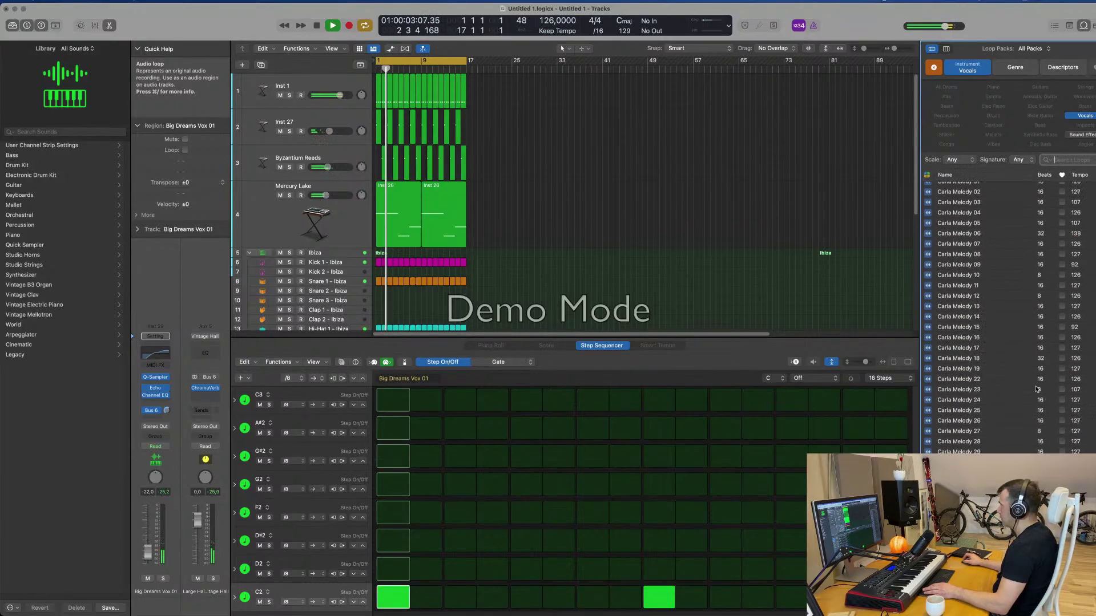
- Browse further through the vocal loops and audition Chasing Shadows Vox Atmospheres and City of Angeles Choir against the arrangement
scroll(1037, 389, down, 6)
click(996, 231)
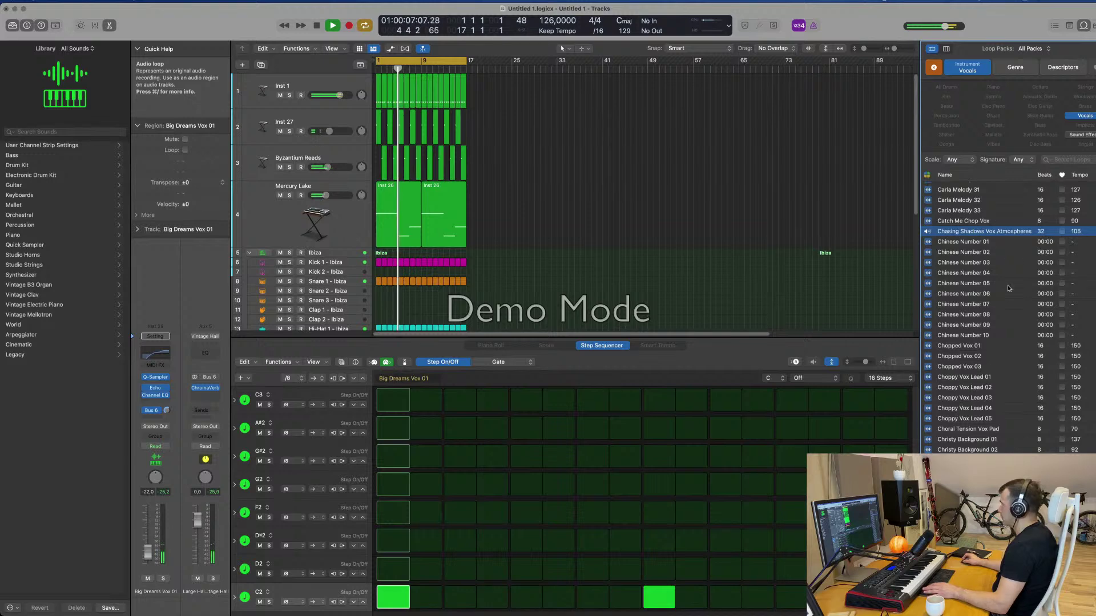
scroll(985, 262, down, 10)
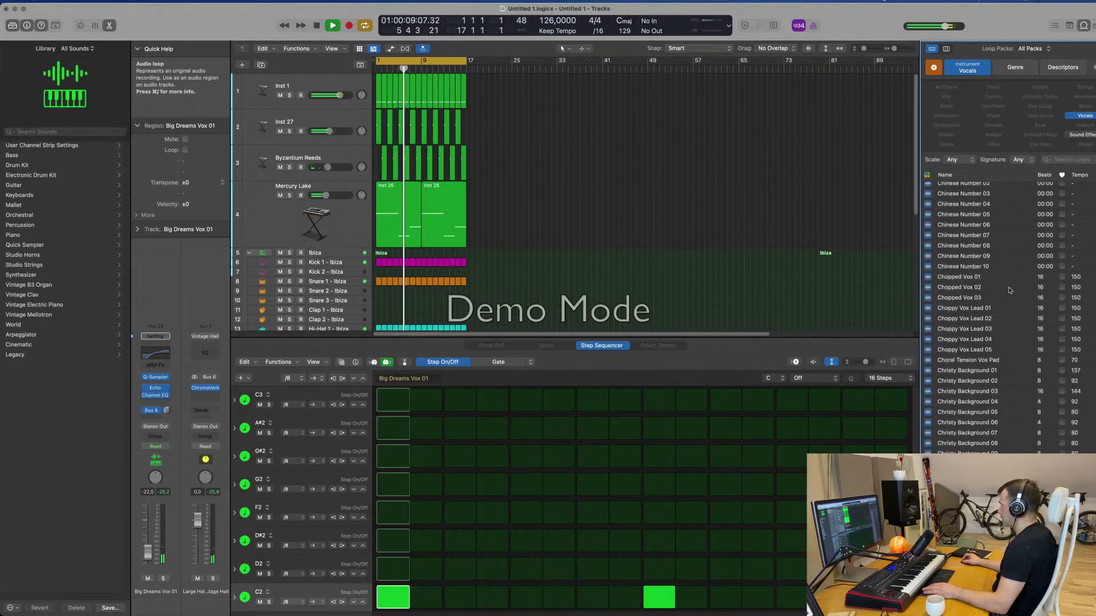
scroll(1010, 291, down, 10)
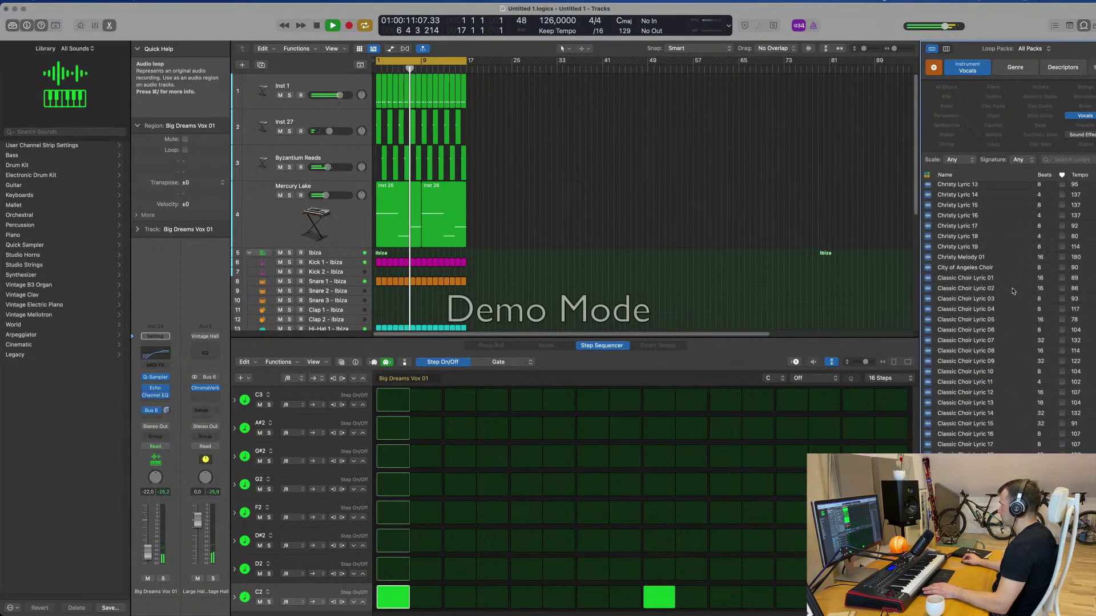
click(977, 268)
scroll(1015, 278, down, 5)
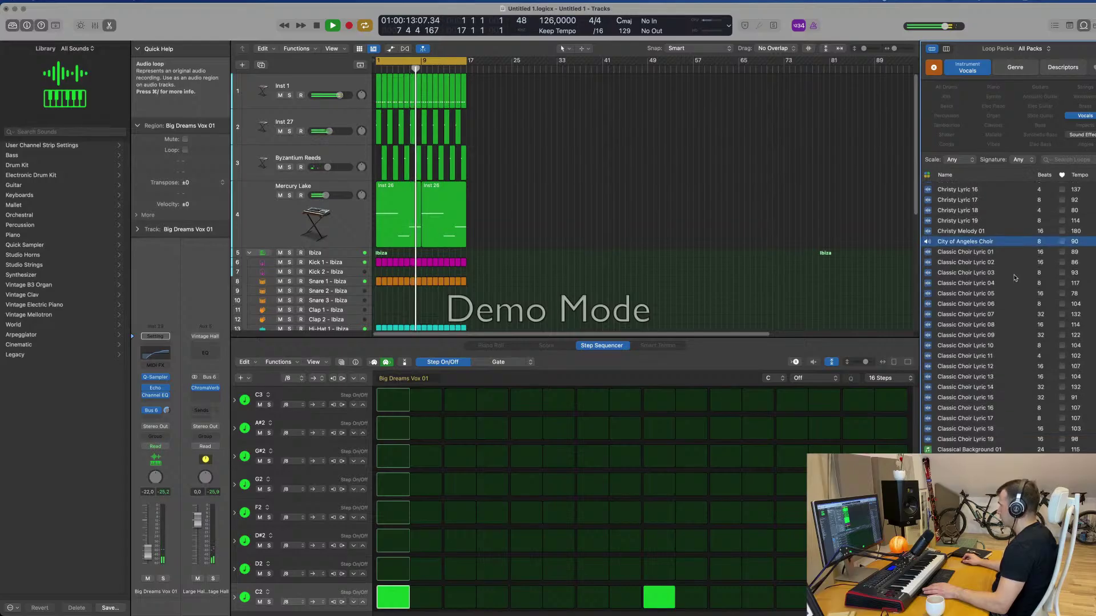
scroll(1023, 282, down, 15)
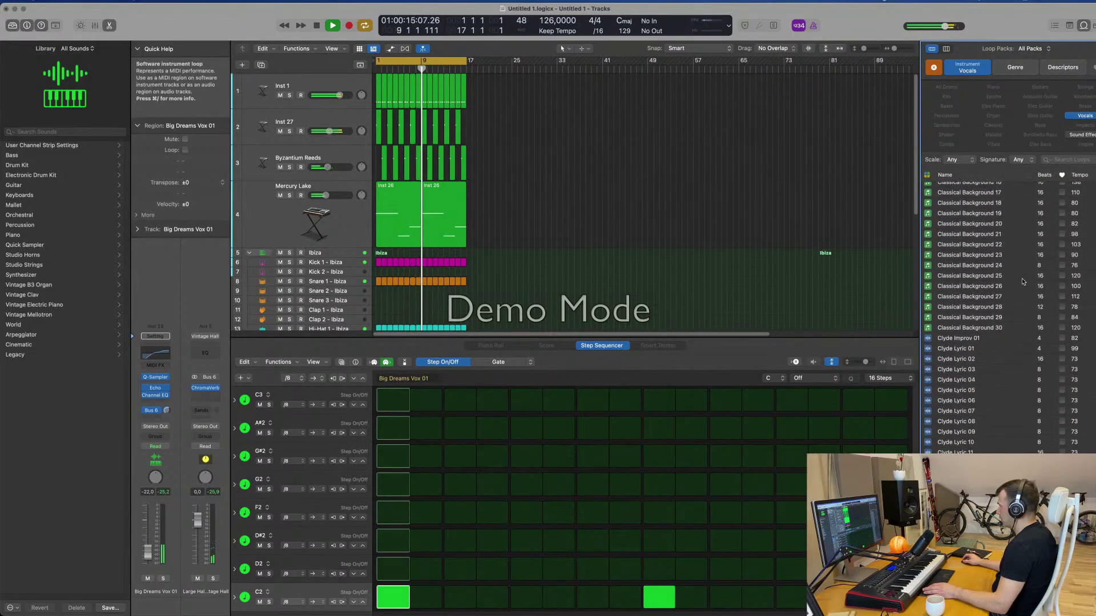
scroll(1023, 282, down, 20)
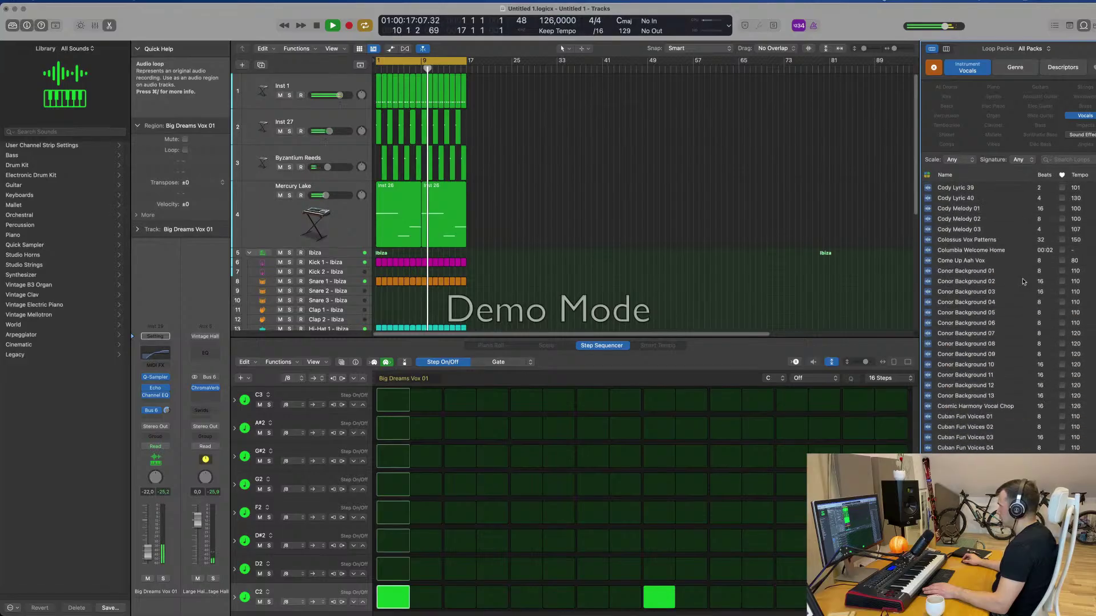
scroll(1022, 282, down, 6)
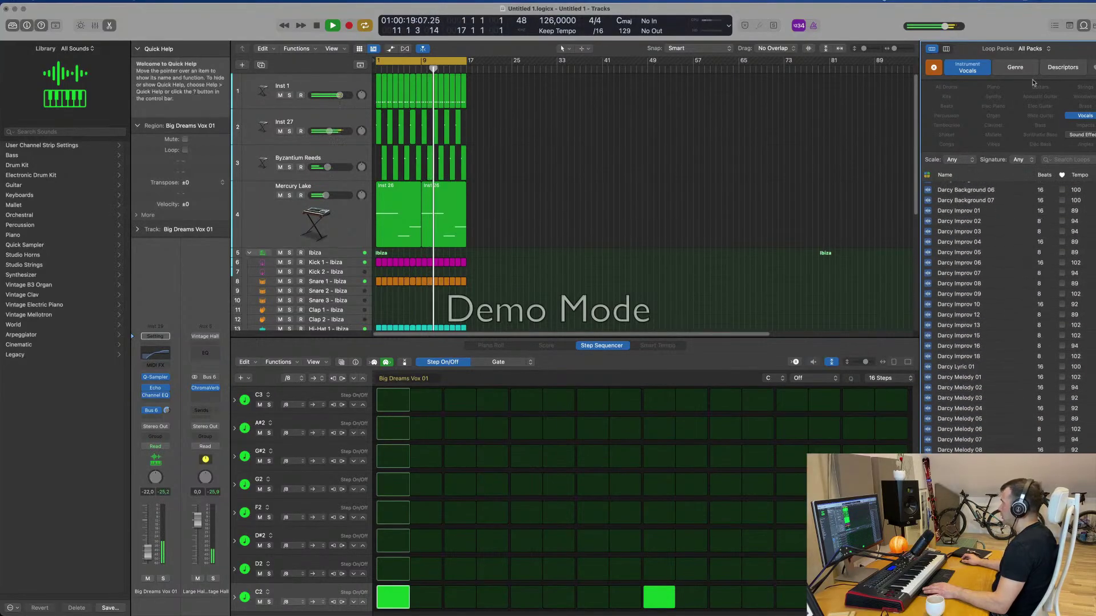
- Clear the Vocals filter from the loop library and close the loop browser to return to the full arrangement
click(934, 68)
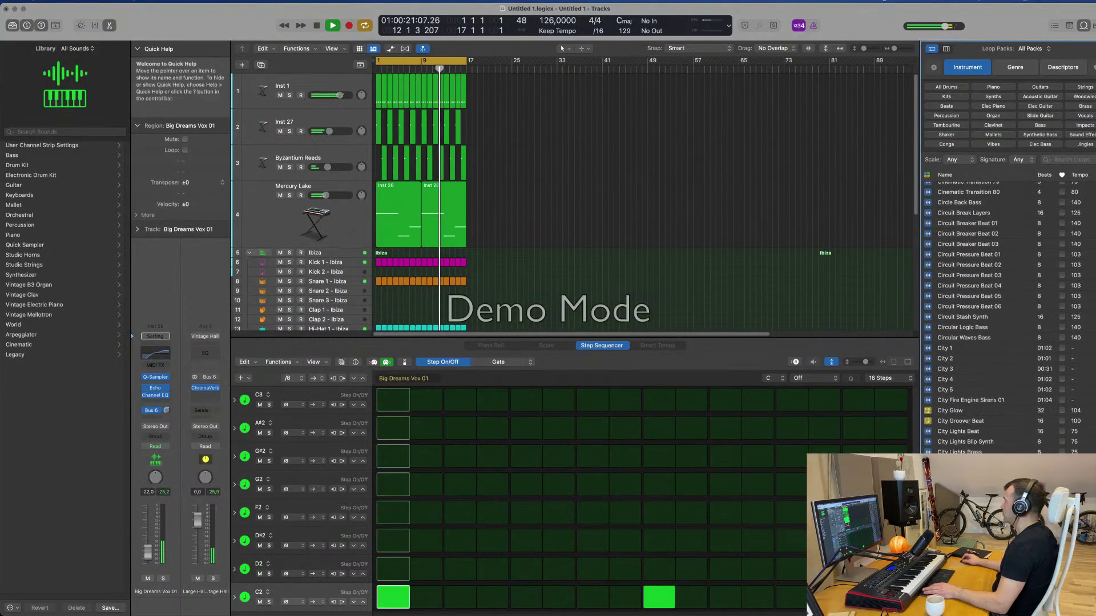
click(1084, 26)
click(768, 160)
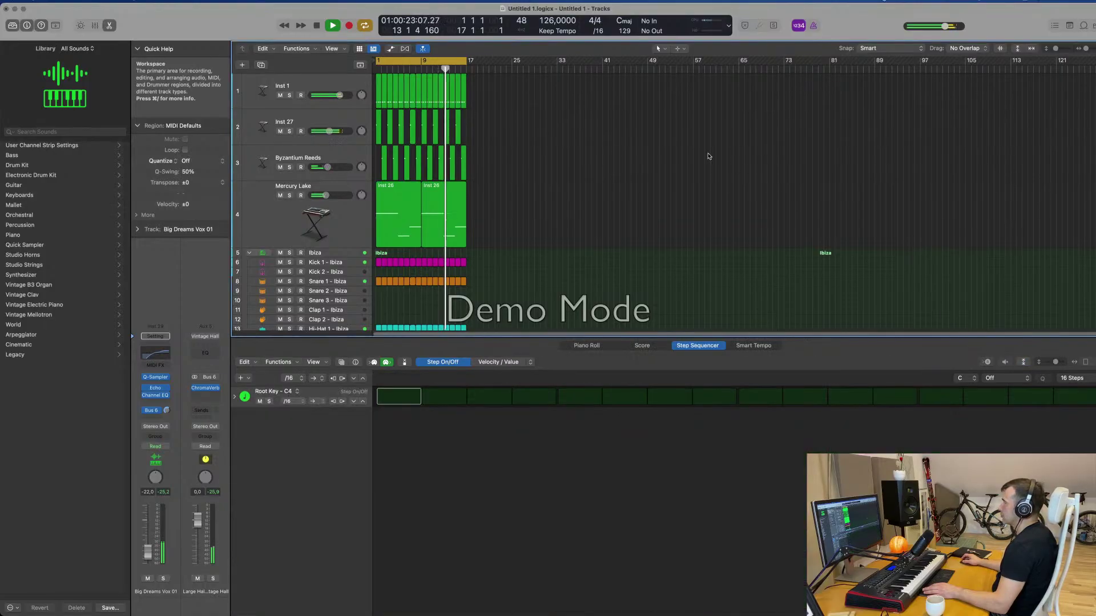
scroll(550, 200, down, 10)
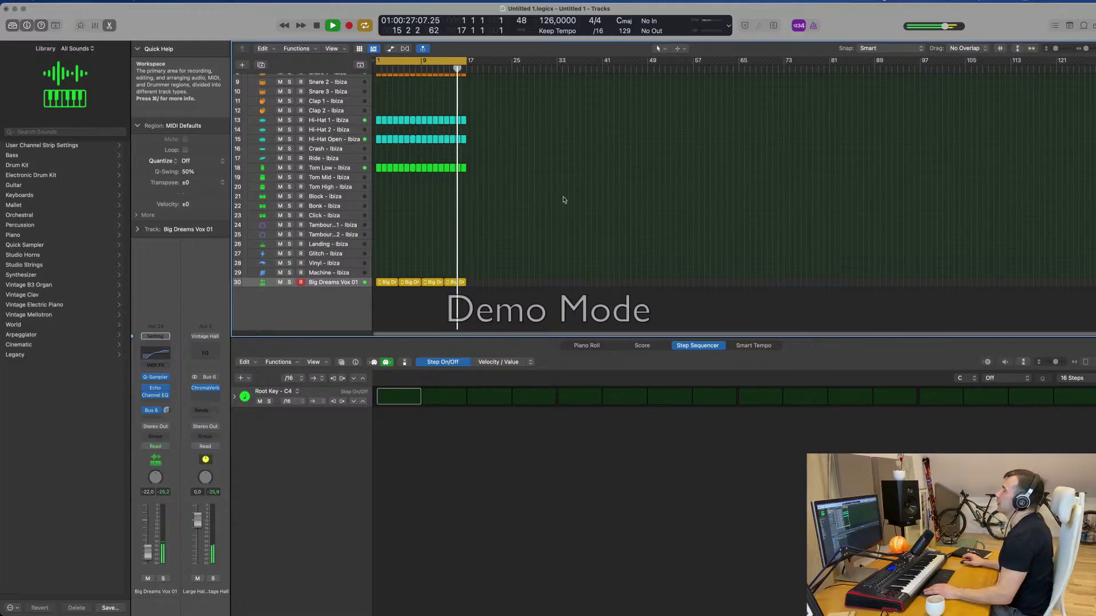
scroll(402, 188, up, 10)
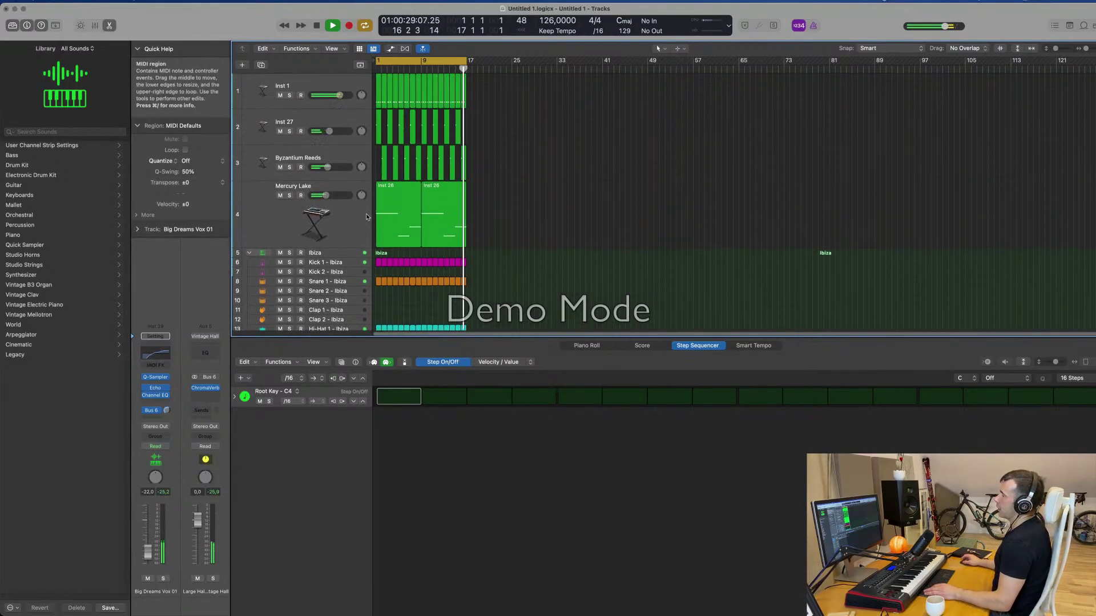
- Duplicate the Inst 27 track with its settings and move its bar 1 region onto the new track
click(353, 220)
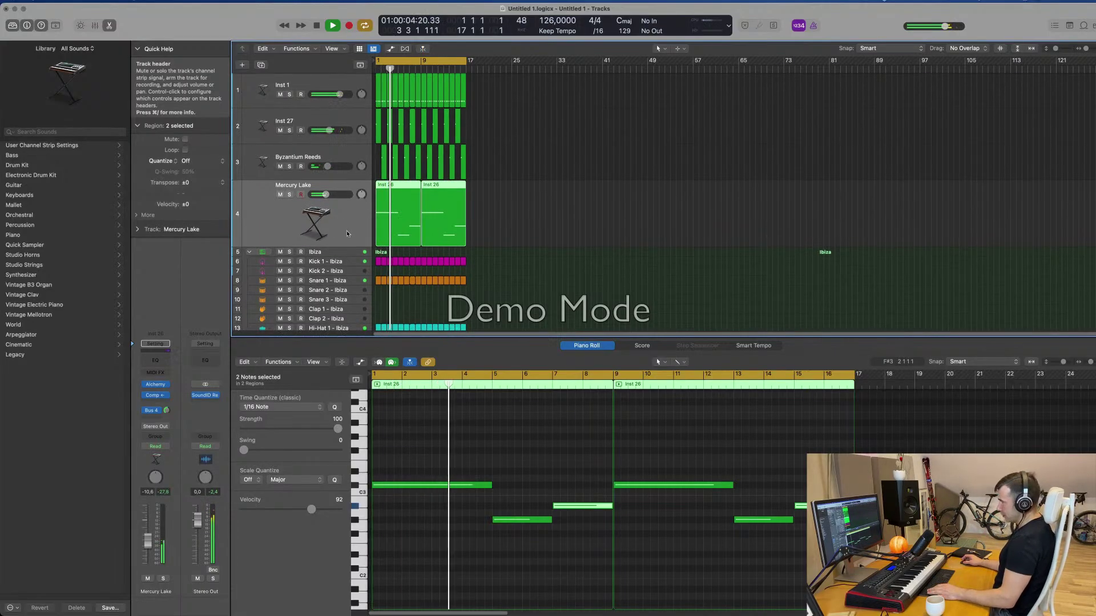
click(350, 117)
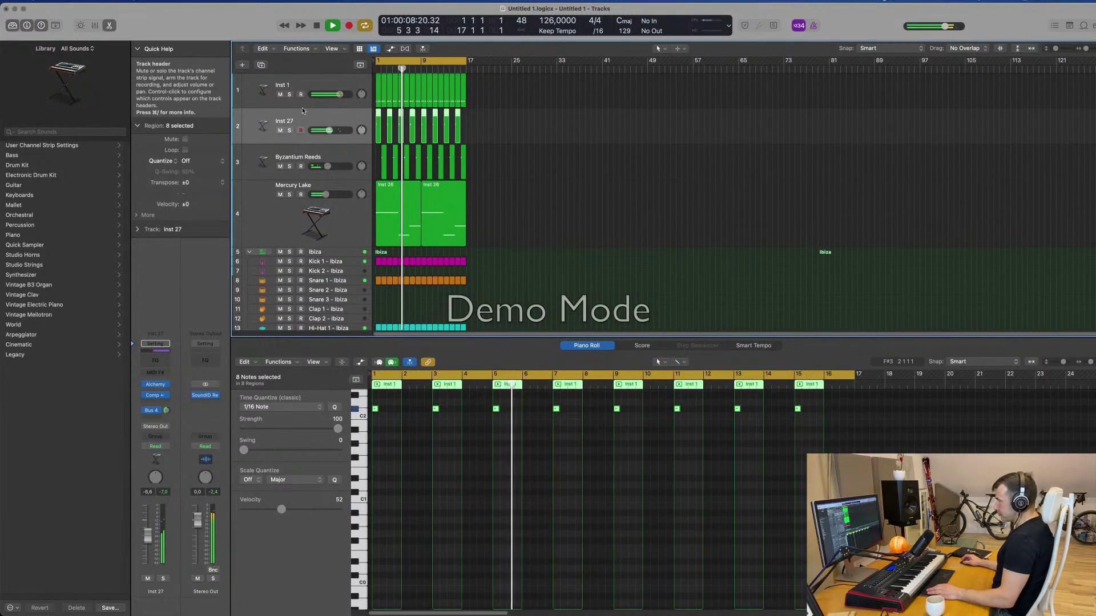
key(super+d)
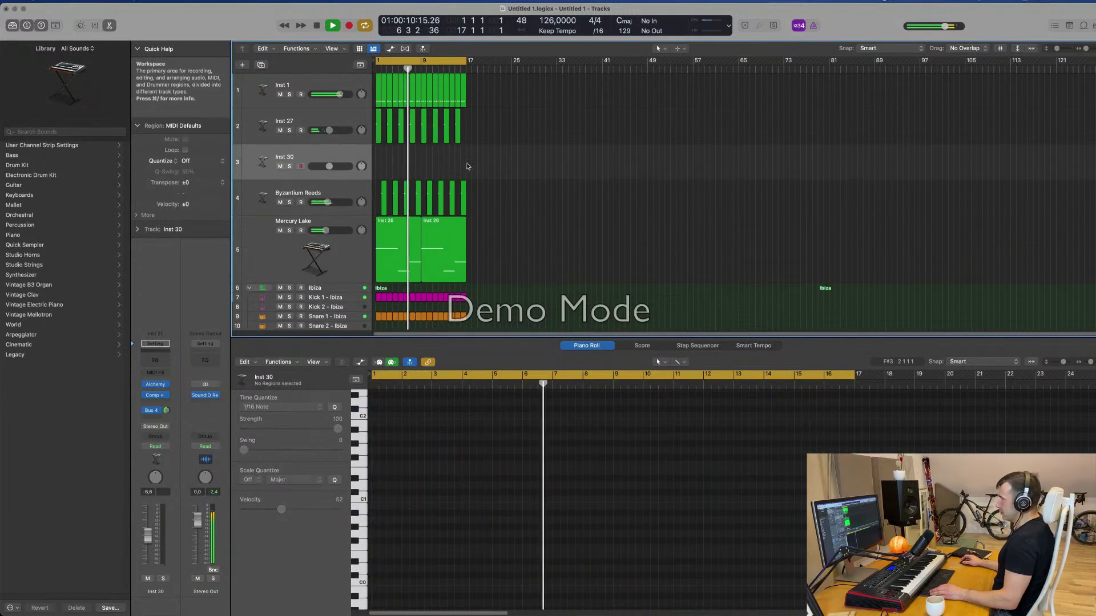
click(380, 126)
drag(379, 126, 379, 162)
- Build a three-note chord at bar 1 of the new track's region, lengthen the region to two bars, and undo the extra low note at bar 2
scroll(377, 483, up, 4)
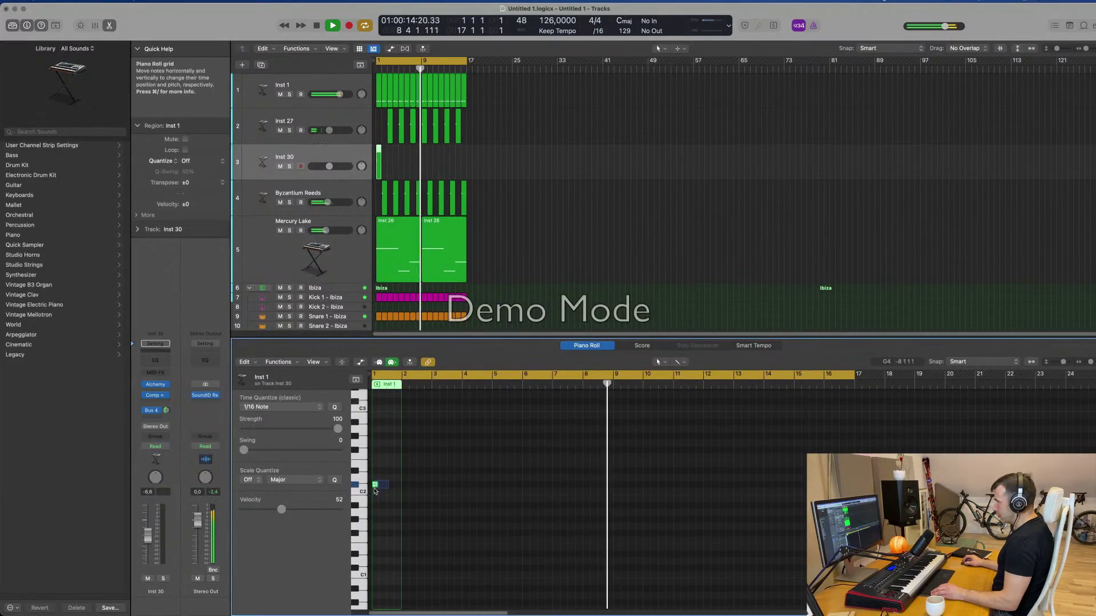
mouse_move(375, 484)
mouse_down()
mouse_move(375, 473)
mouse_move(375, 505)
mouse_up()
click(412, 569)
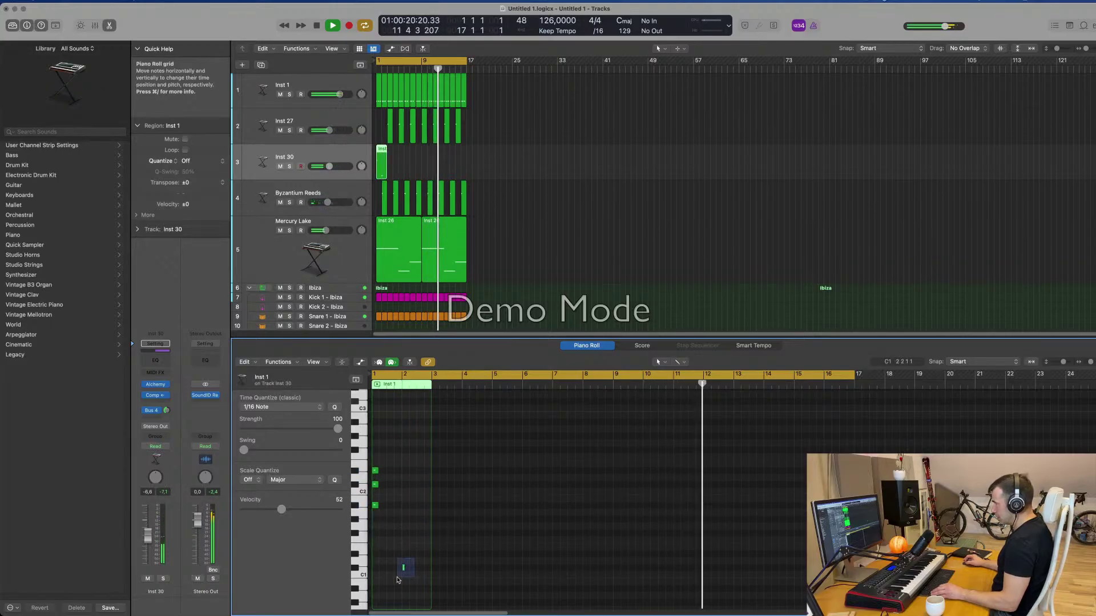
key(super+z)
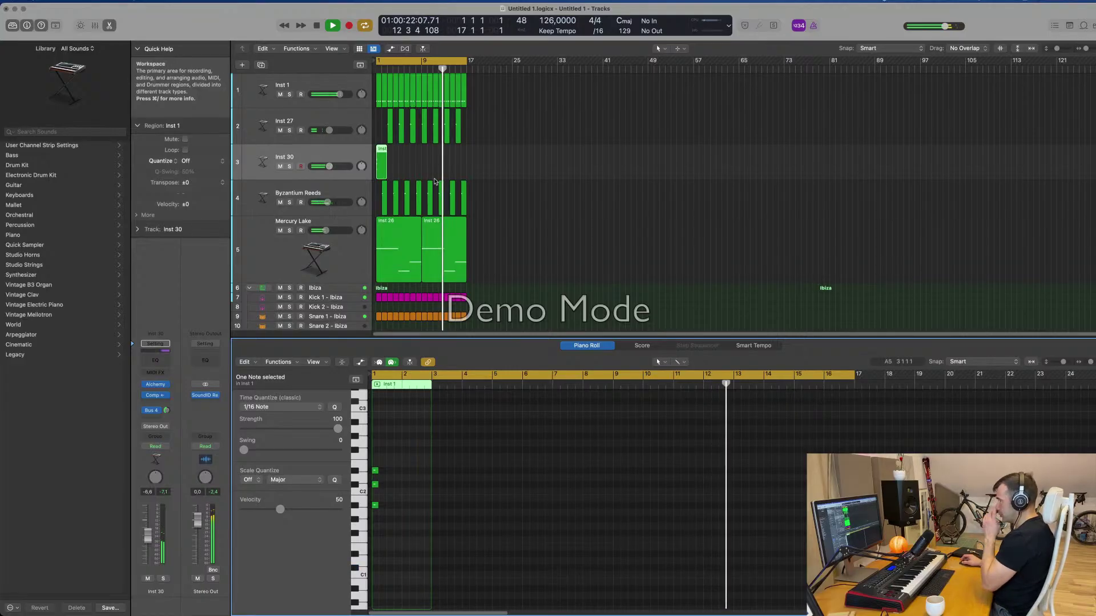
- Copy the Inst 27 region at bar 3 to bar 1 of the same track, and select the Inst 30 track
click(390, 117)
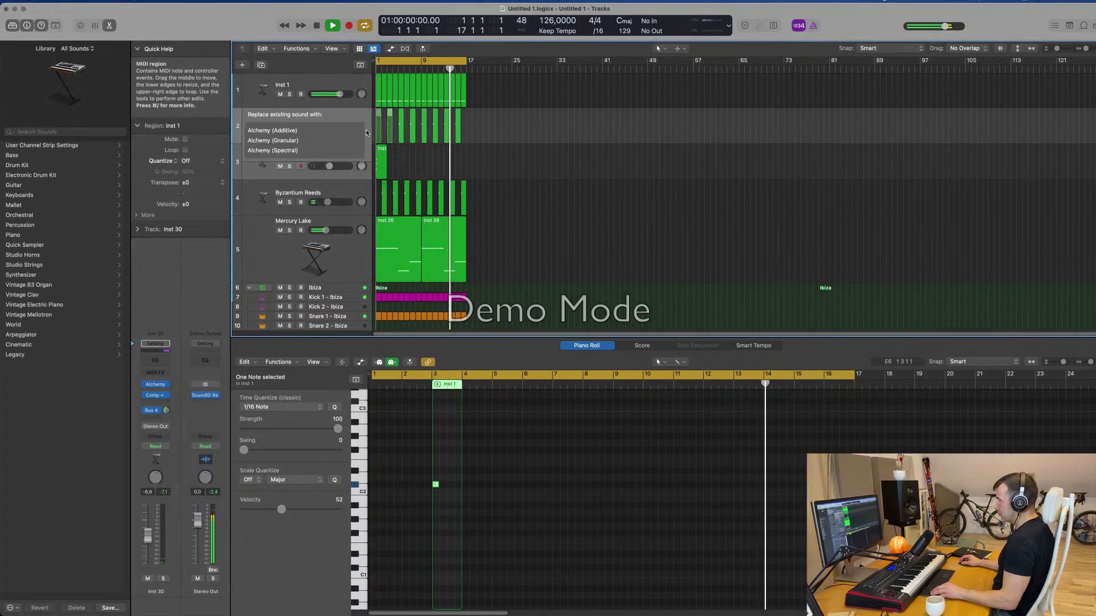
scroll(437, 435, up, 3)
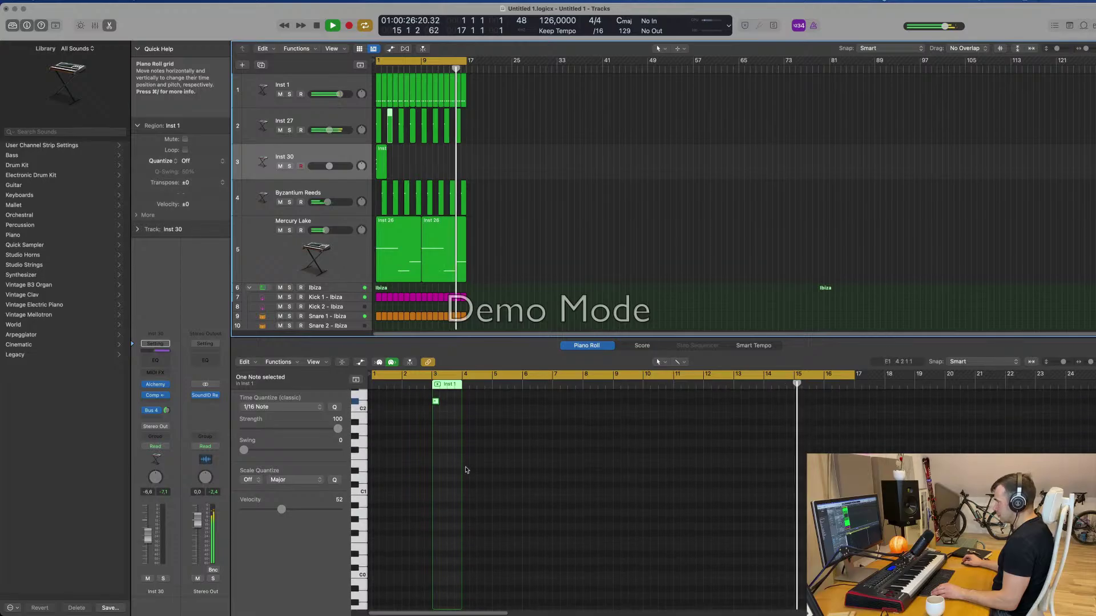
click(355, 154)
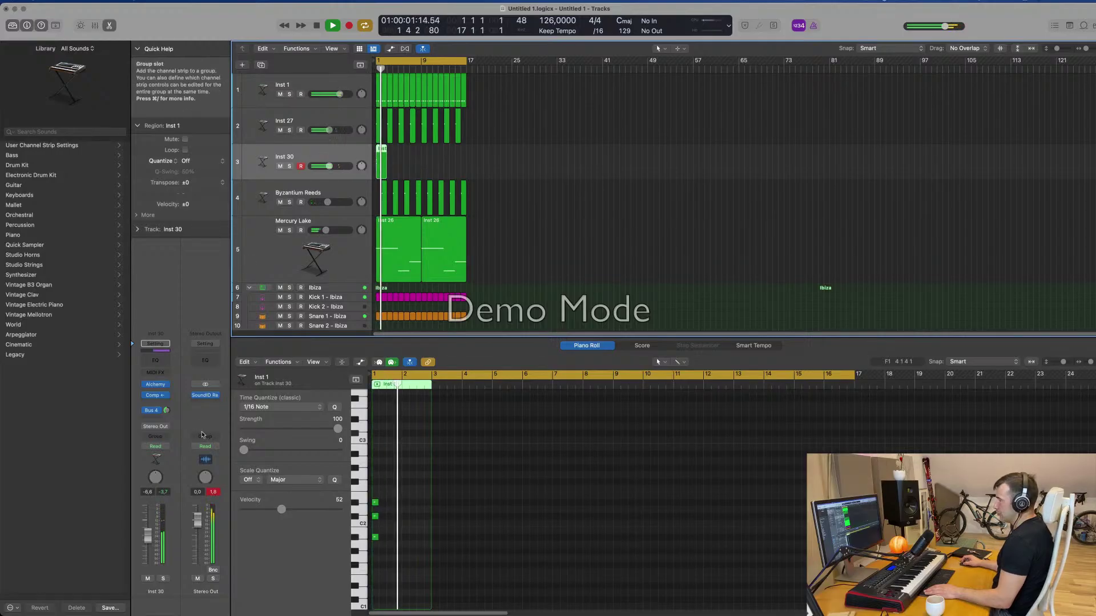
- Open Alchemy on the Inst 30 track, load the Keys preset Afterthought (1), and play the arrangement with it
click(157, 386)
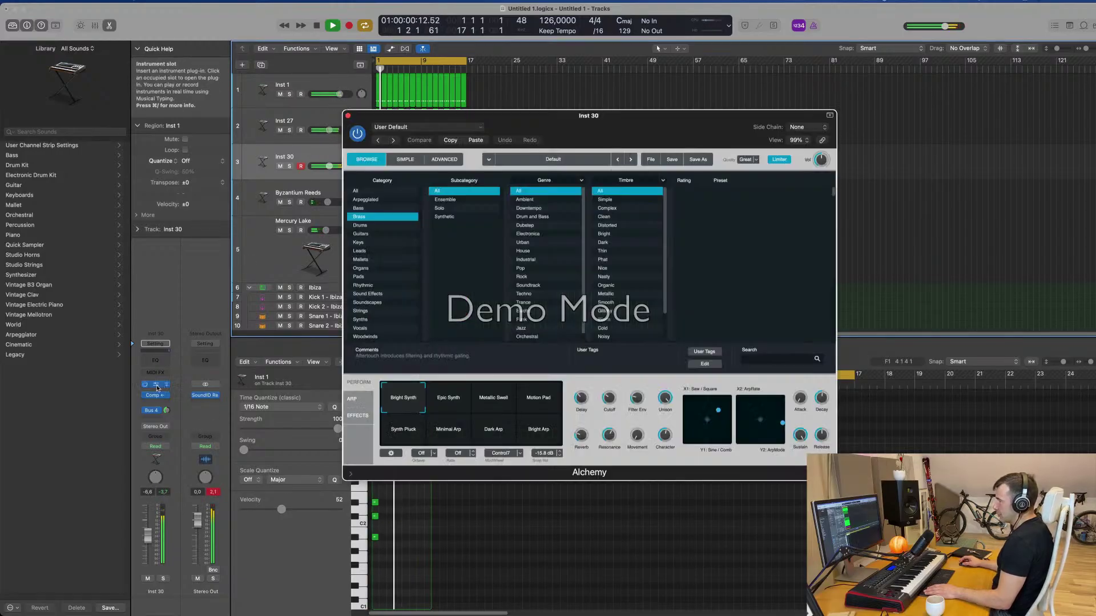
drag(597, 132, 697, 139)
key(space)
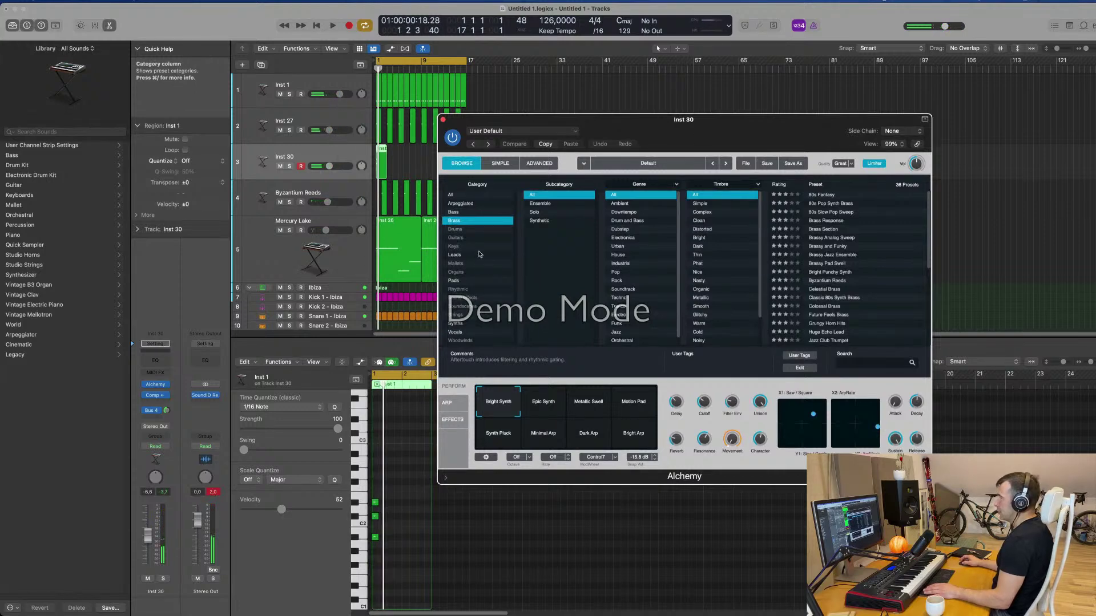
click(455, 264)
click(453, 247)
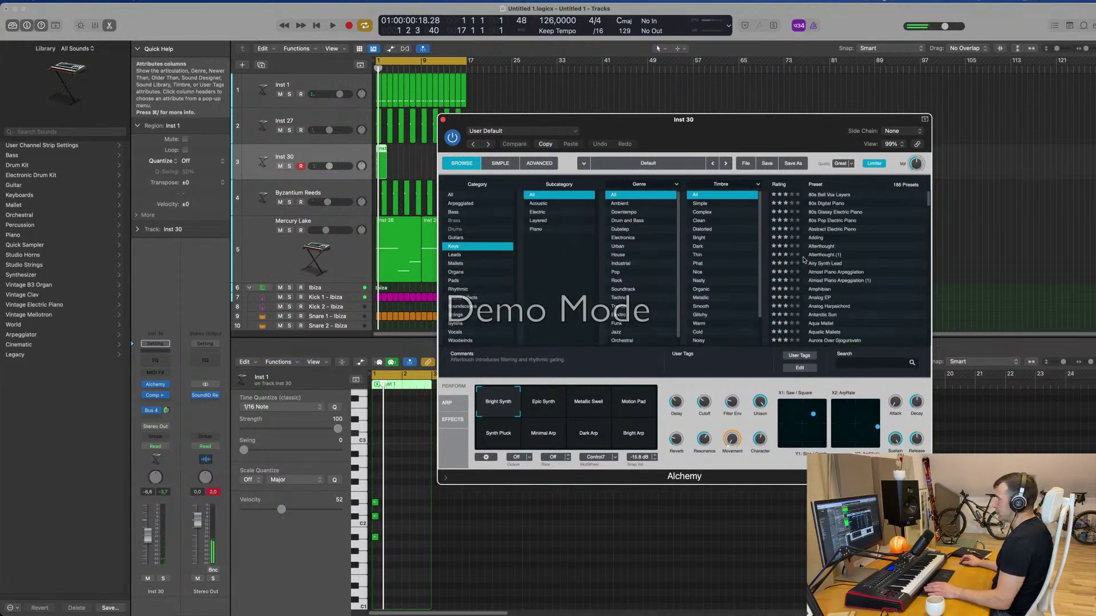
drag(713, 119, 800, 121)
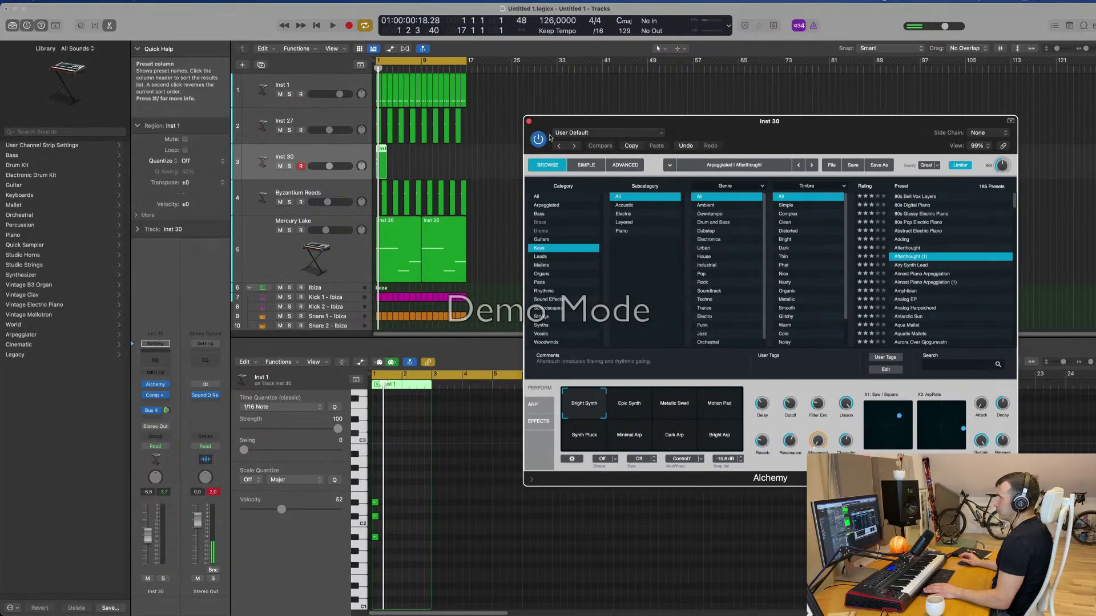
key(space)
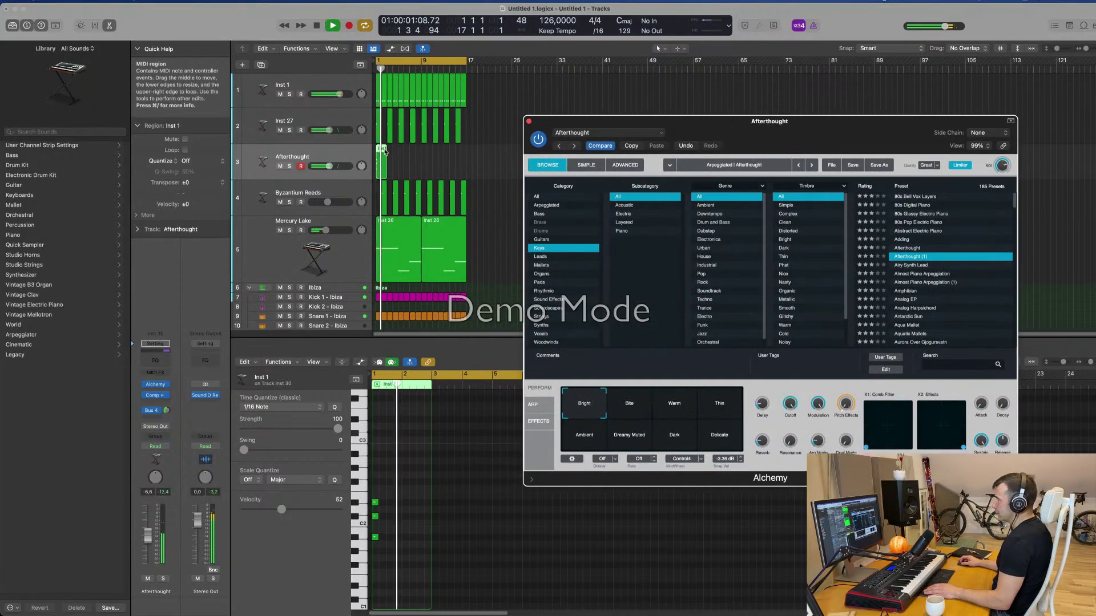
- Try the chord region at bar 2 with the Keys preset Almost Piano Arpeggiation (1)
drag(385, 152, 390, 151)
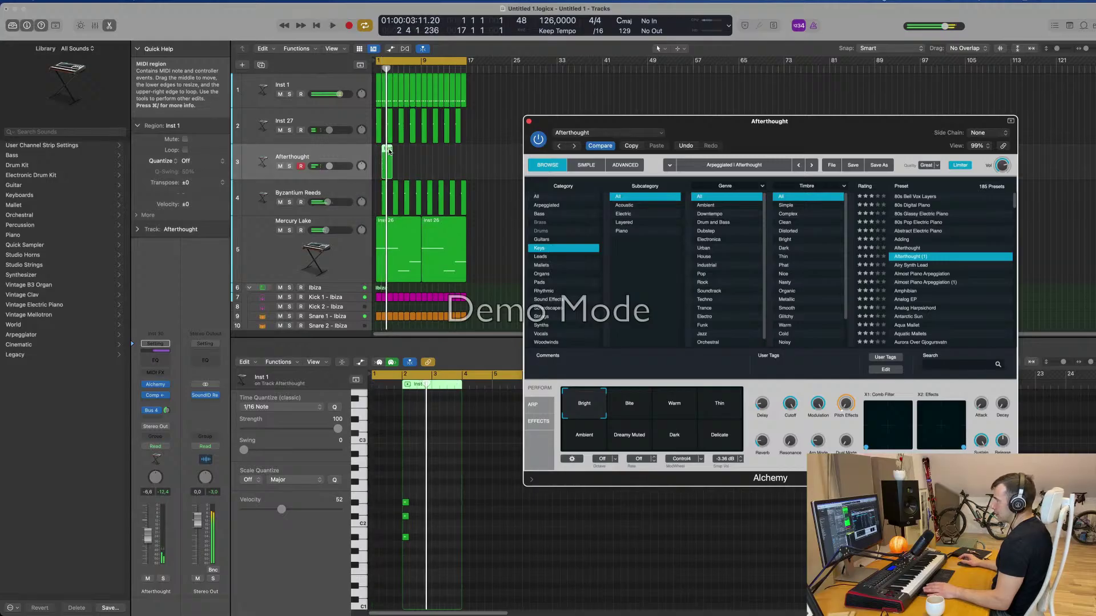
scroll(419, 162, up, 5)
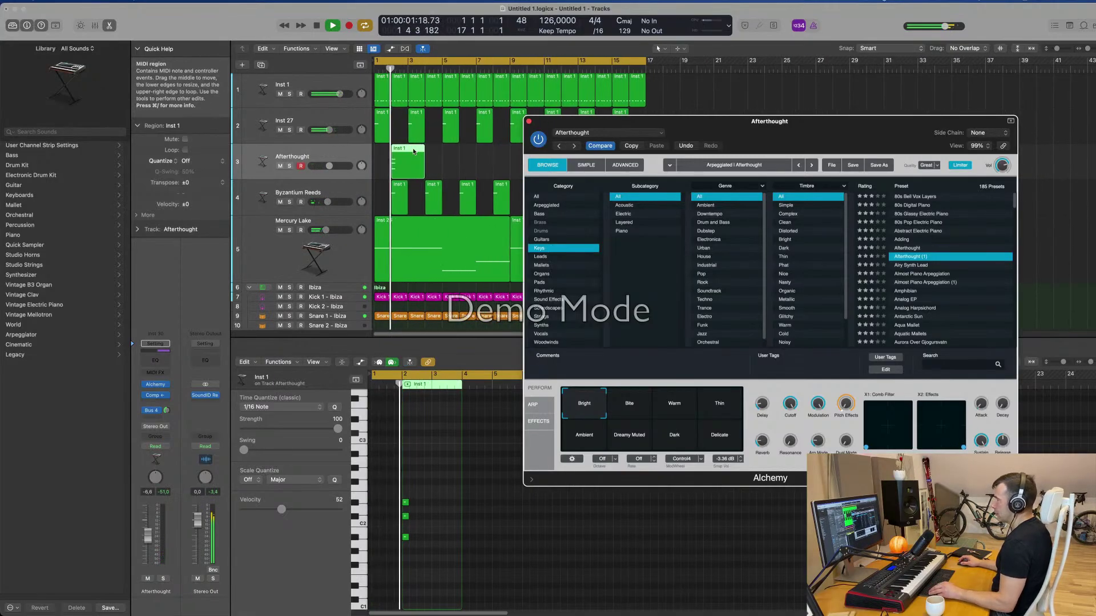
drag(628, 121, 708, 122)
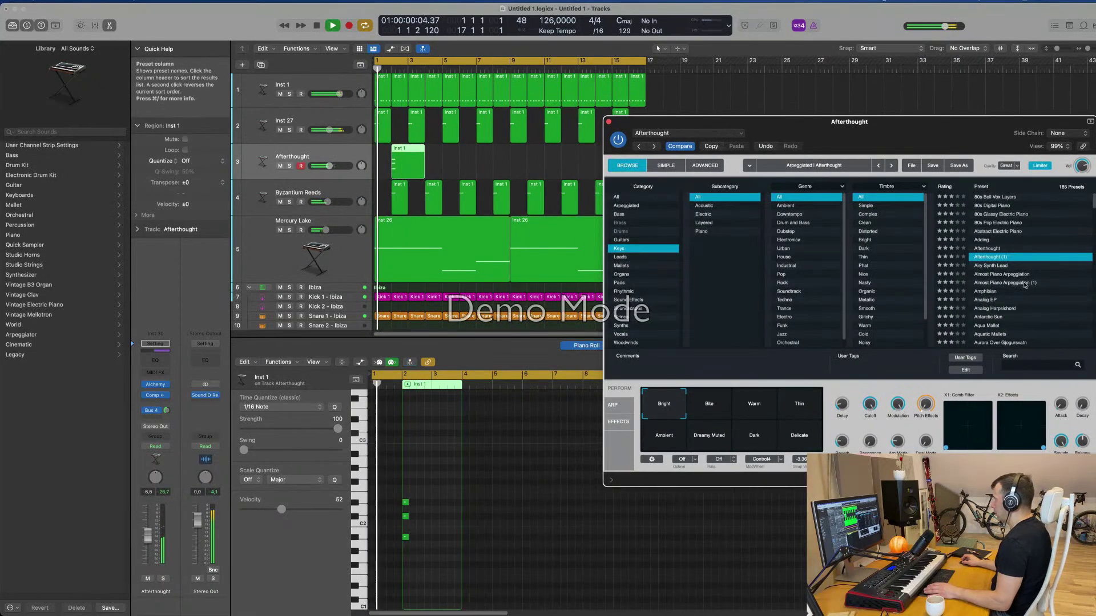
click(1005, 283)
drag(840, 133, 933, 133)
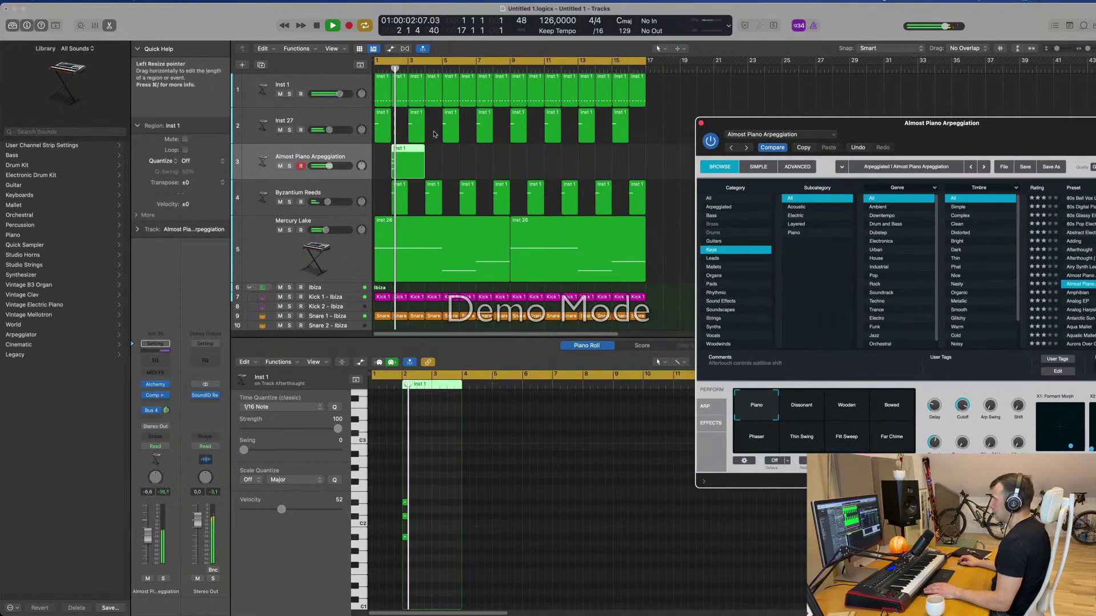
- Replay the arrangement from the beginning and move the chord region to start at bar 3
mouse_move(414, 150)
mouse_down()
mouse_move(431, 151)
mouse_move(414, 151)
mouse_up()
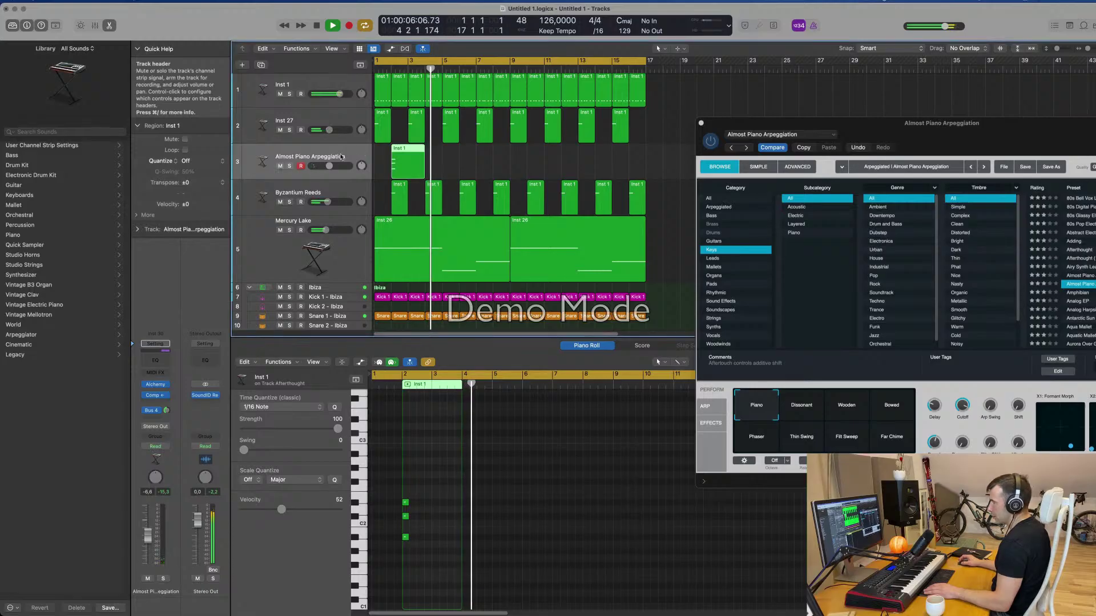
key(Return)
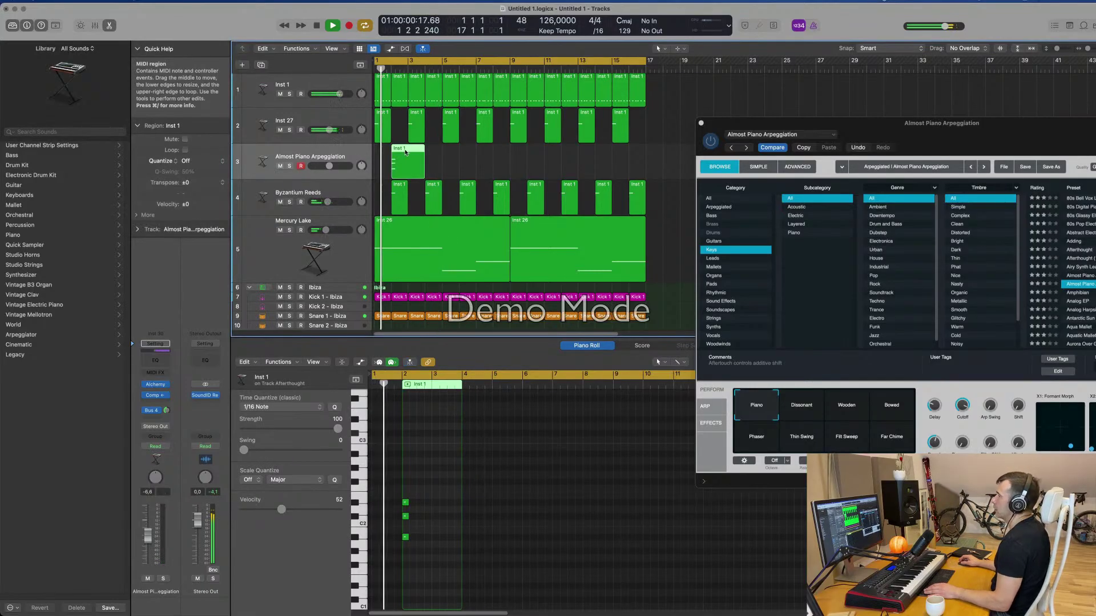
drag(414, 152, 423, 153)
click(418, 125)
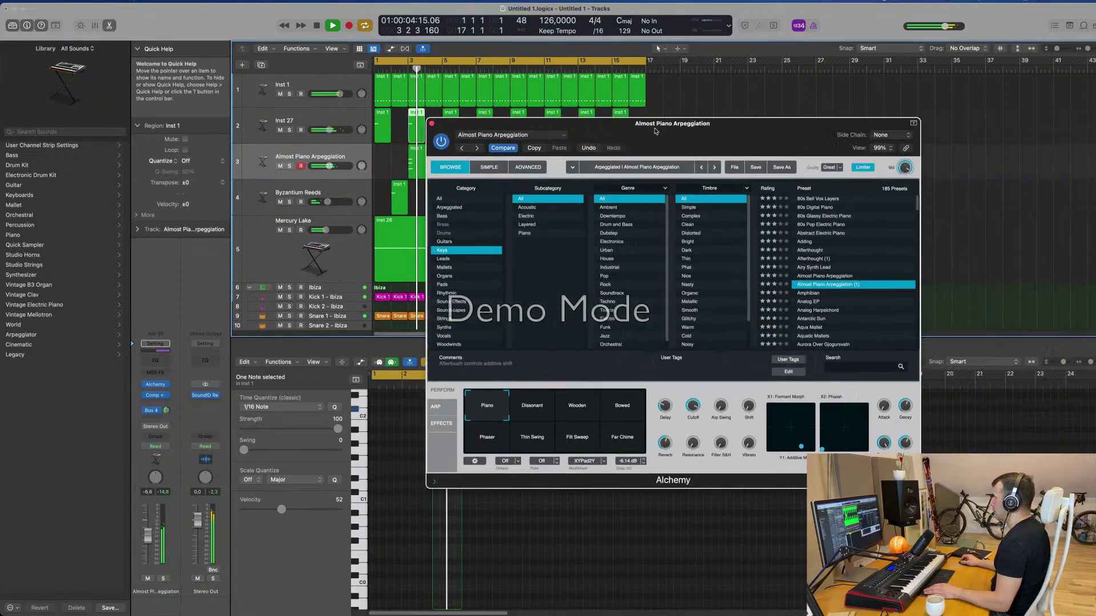
- Try the chord region with the Keys preset Bass Keys in Alchemy
drag(890, 123, 608, 124)
scroll(809, 300, down, 5)
click(805, 301)
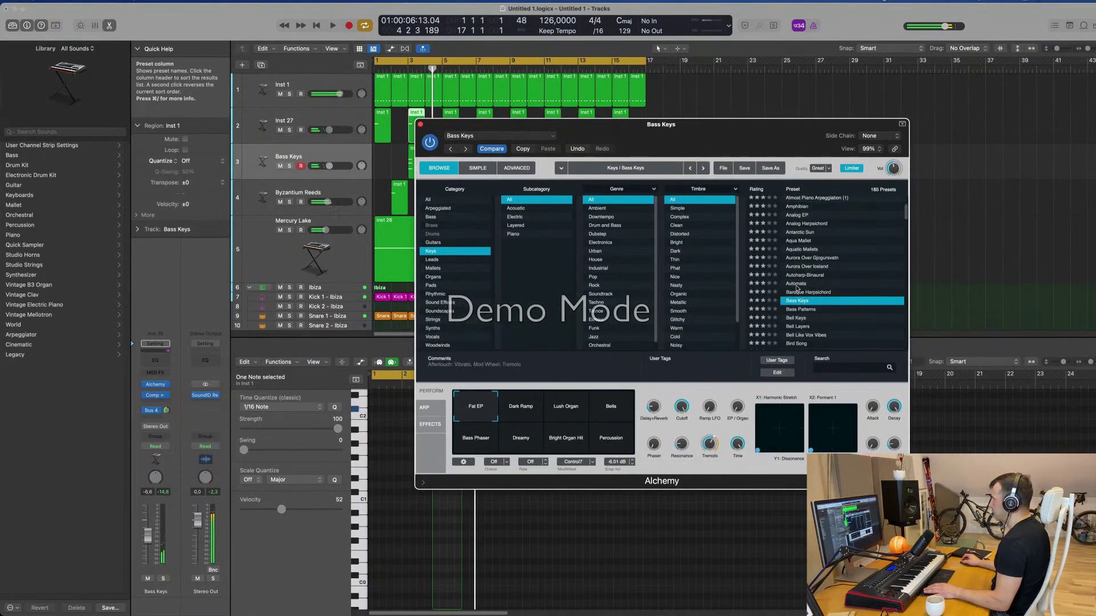
drag(724, 134, 747, 129)
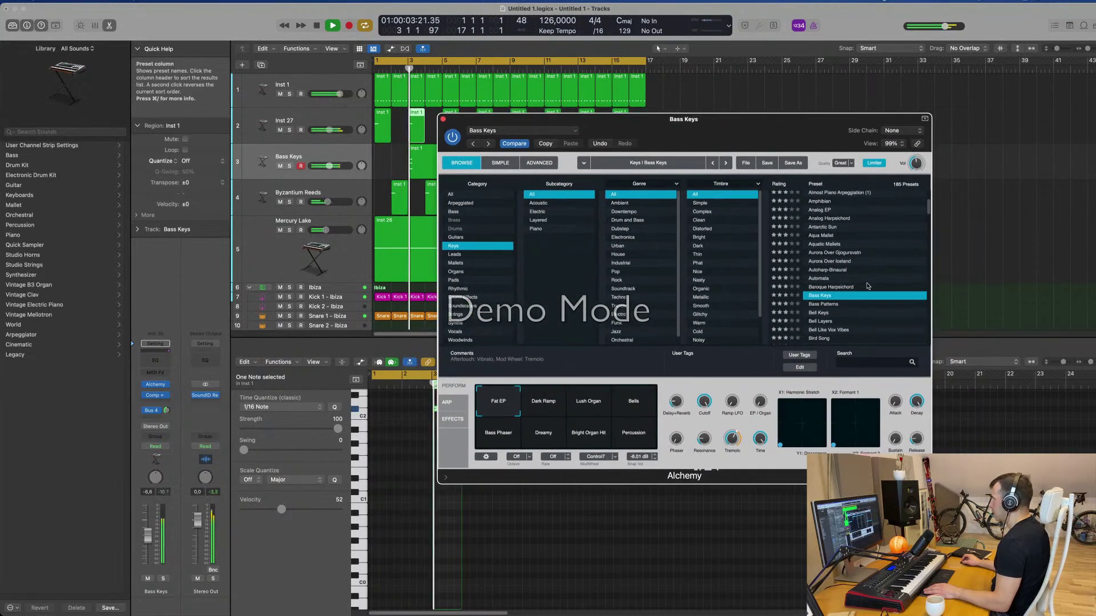
- Load the Keys preset Chill Keys in Alchemy and replay the arrangement with the chord region
scroll(868, 285, down, 3)
scroll(839, 332, down, 4)
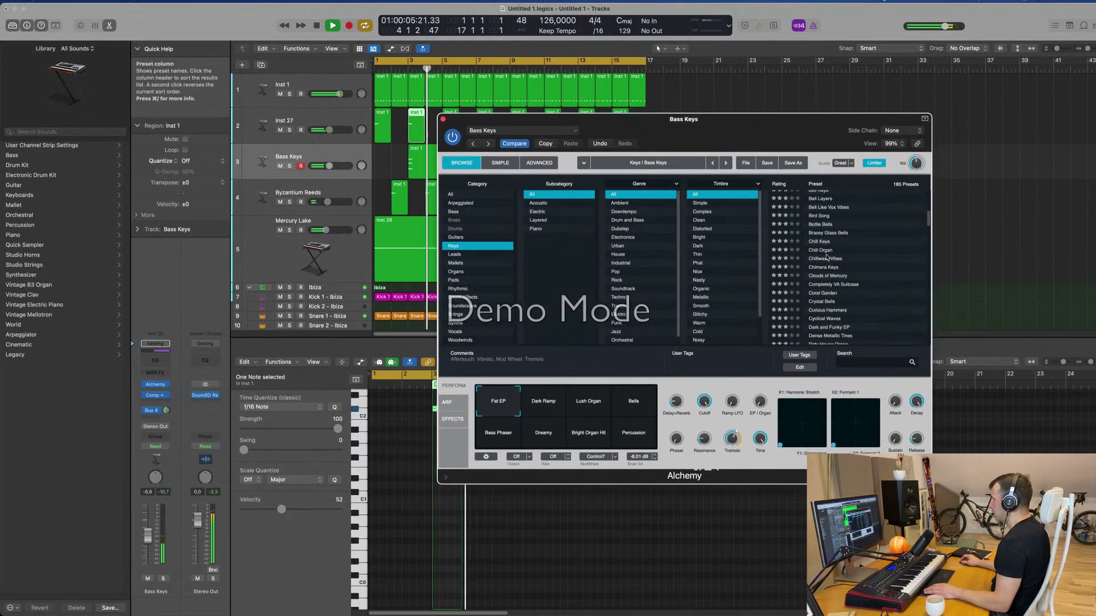
click(824, 242)
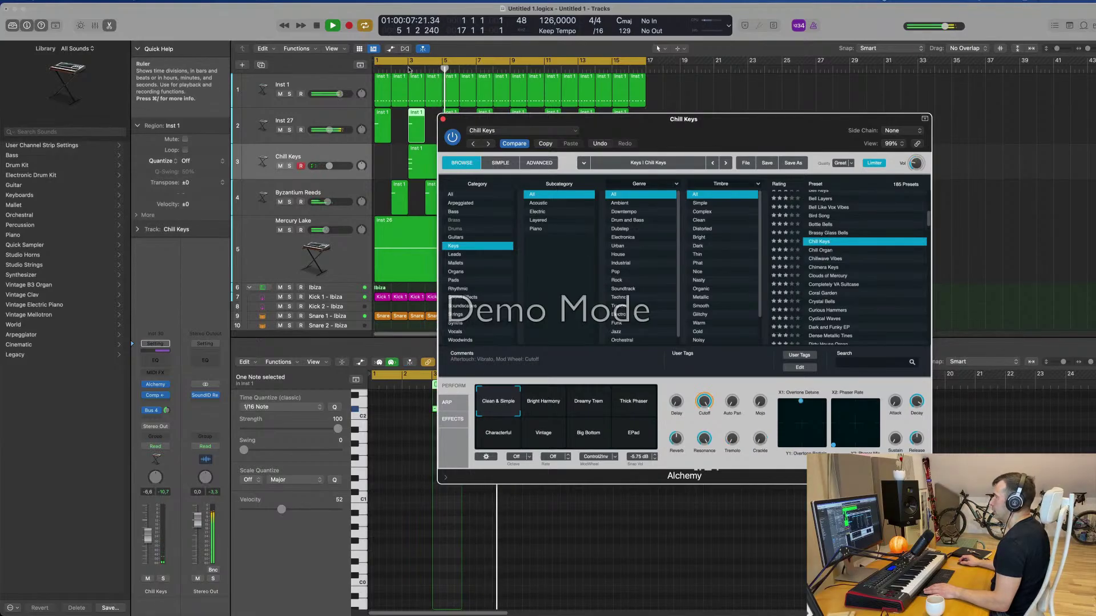
drag(718, 131, 749, 140)
drag(821, 162, 845, 142)
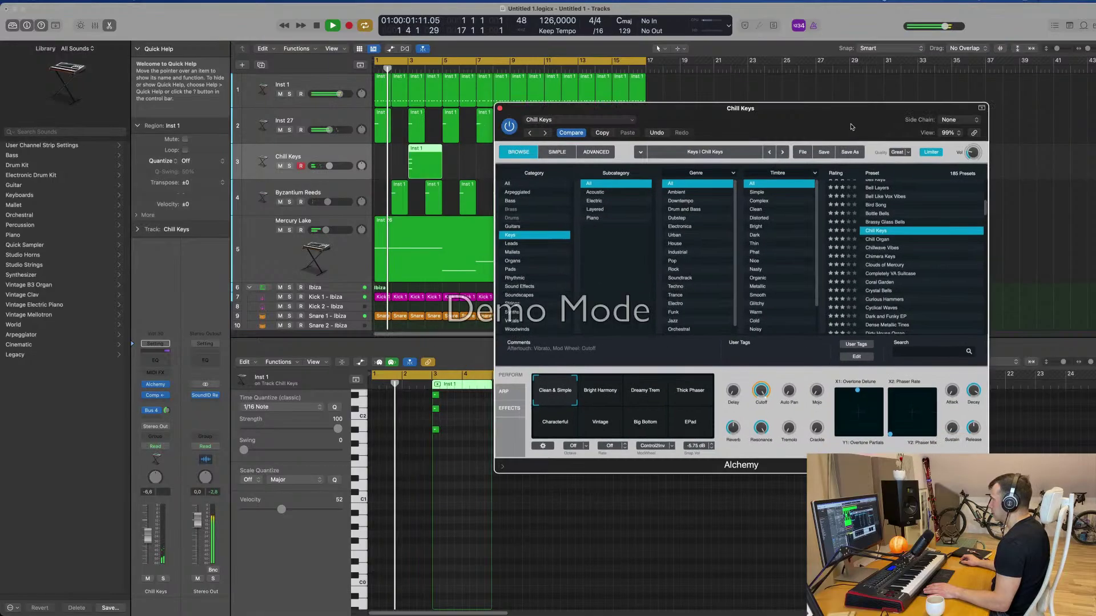
- Lower the volume of the Chill Keys track to -11.4 dB
click(148, 549)
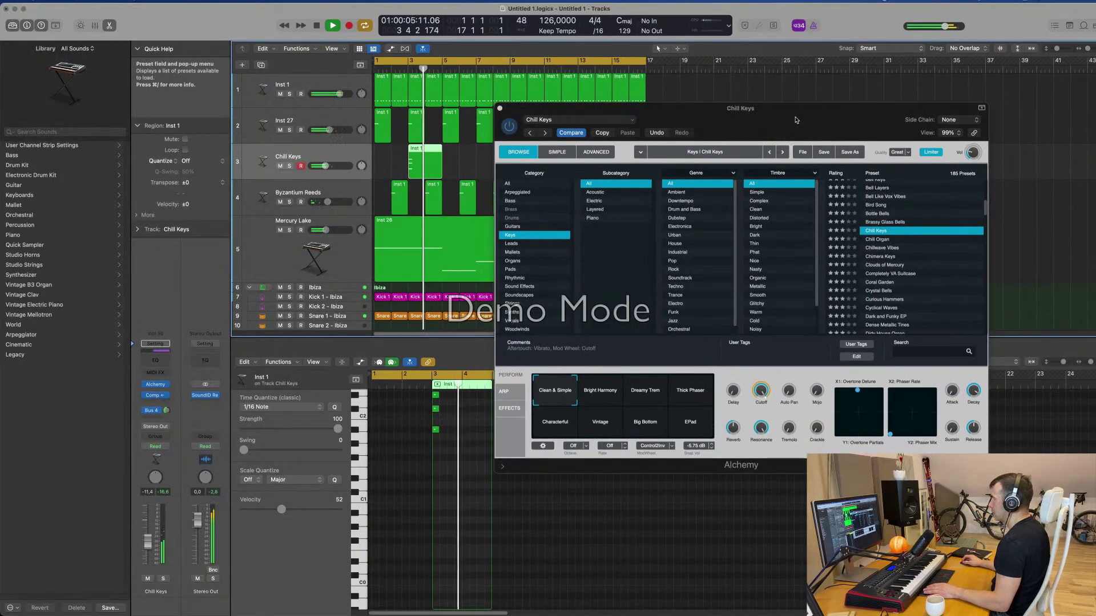
drag(529, 108, 597, 109)
click(344, 156)
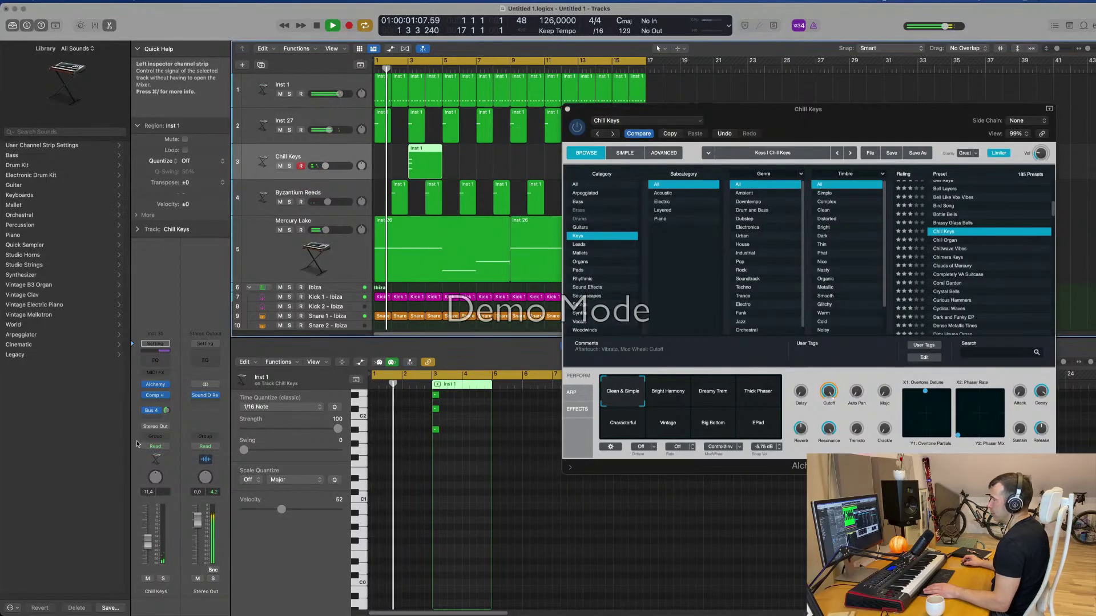
- Add a Channel EQ to the Chill Keys track and cut the lows below 198 Hz
click(154, 363)
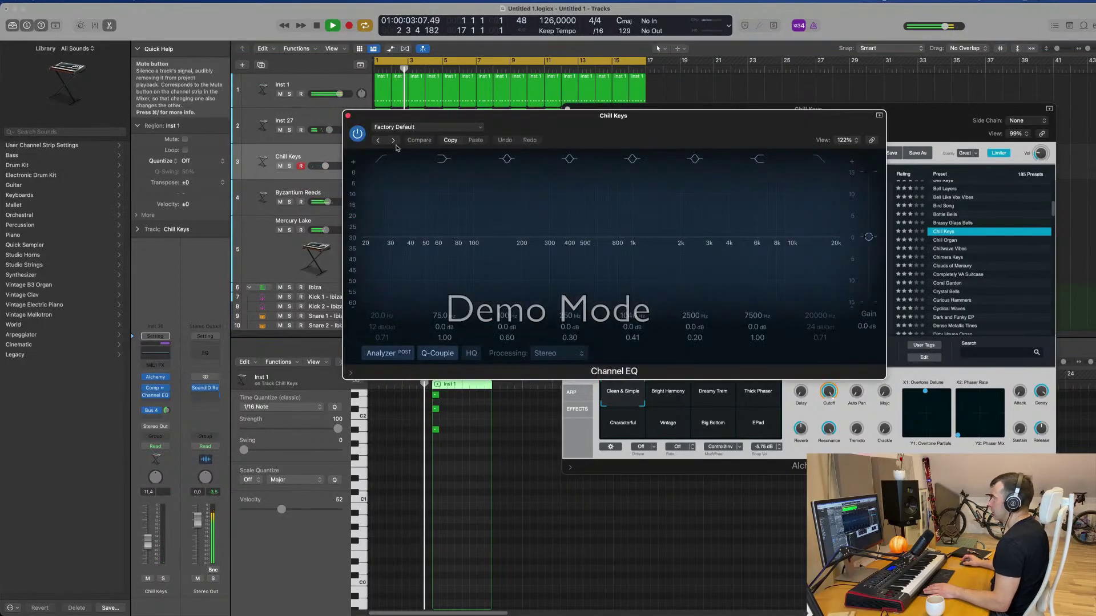
drag(449, 230, 509, 248)
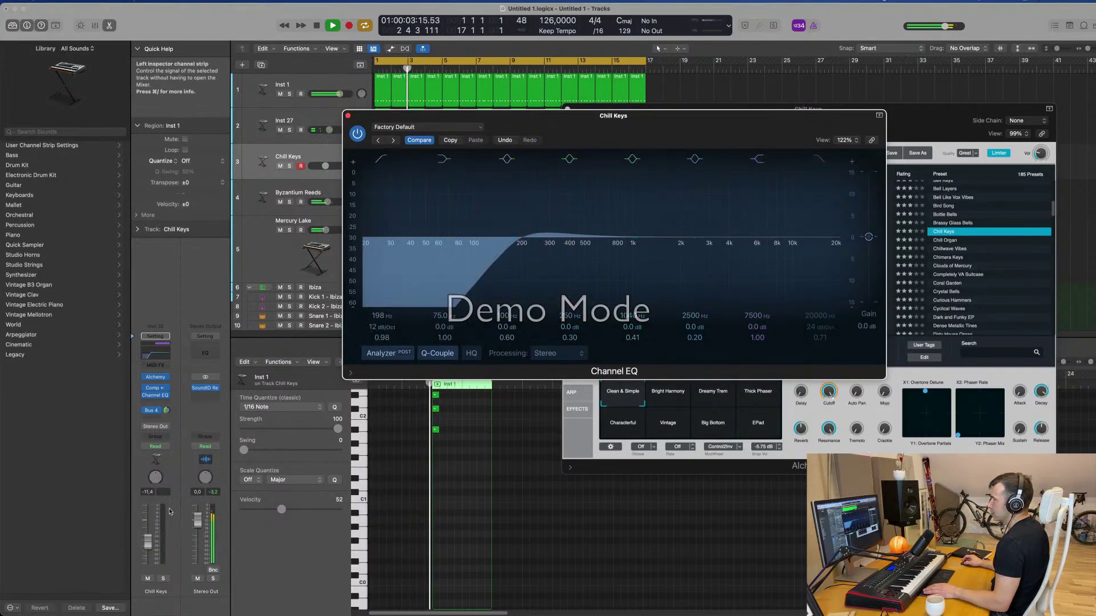
drag(345, 114, 561, 165)
click(562, 165)
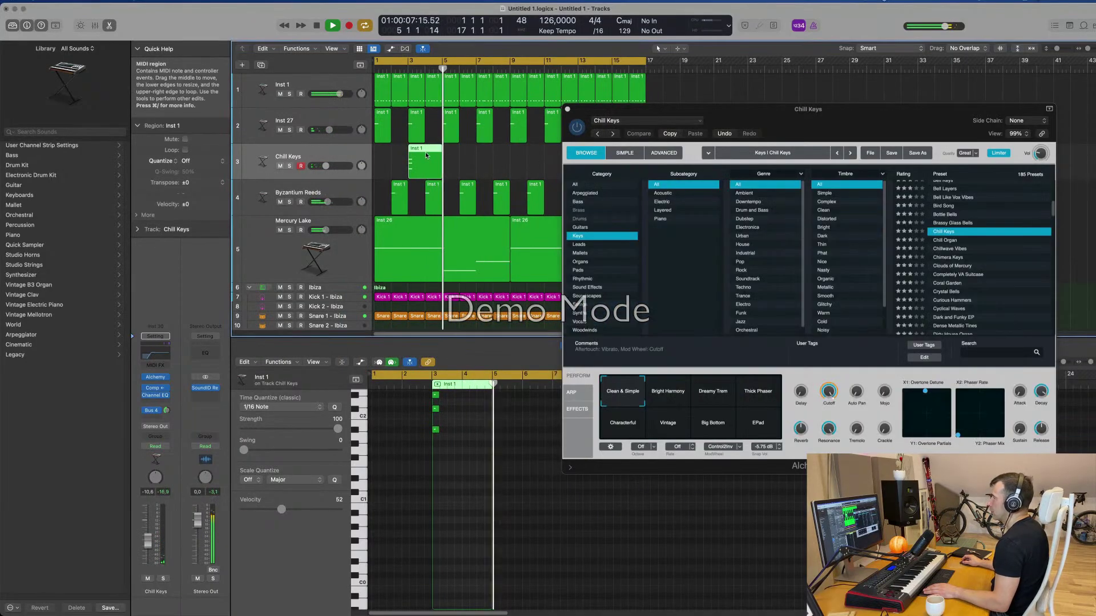
- Place the Chill Keys chord region at bar 1 with a second copy starting midway through bar 2
mouse_move(425, 155)
mouse_down()
mouse_move(387, 151)
mouse_move(411, 152)
mouse_up()
click(455, 166)
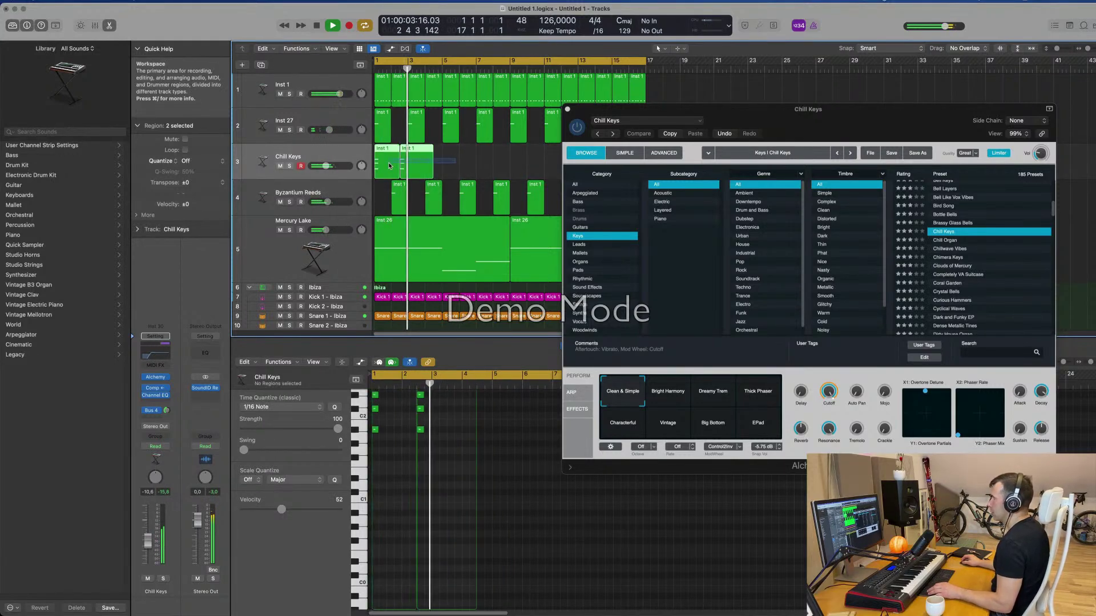
click(466, 160)
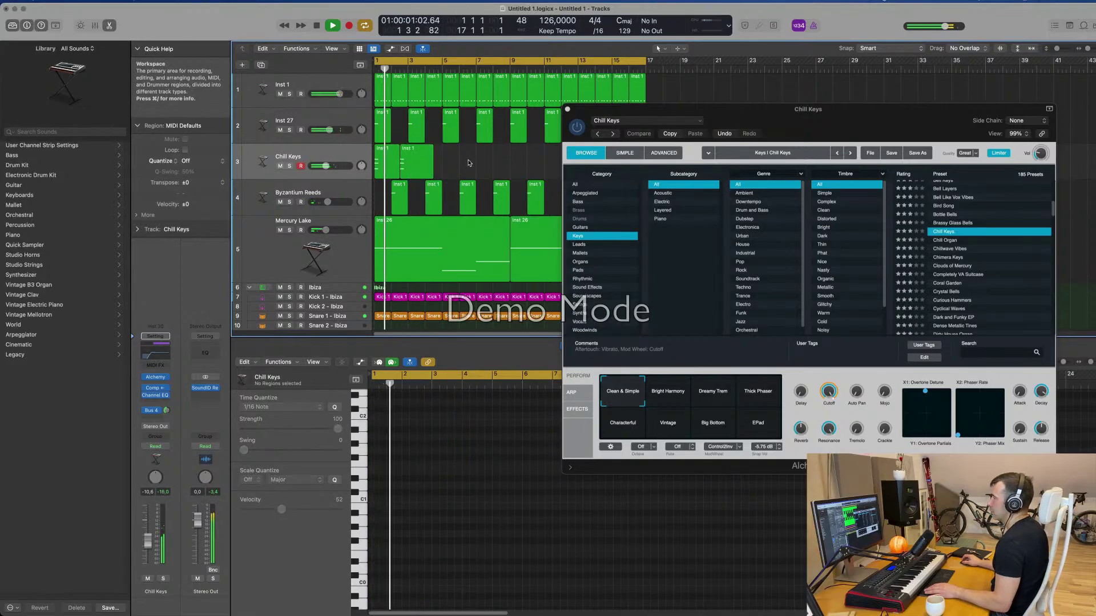
key(super+Right)
key(super+Right)
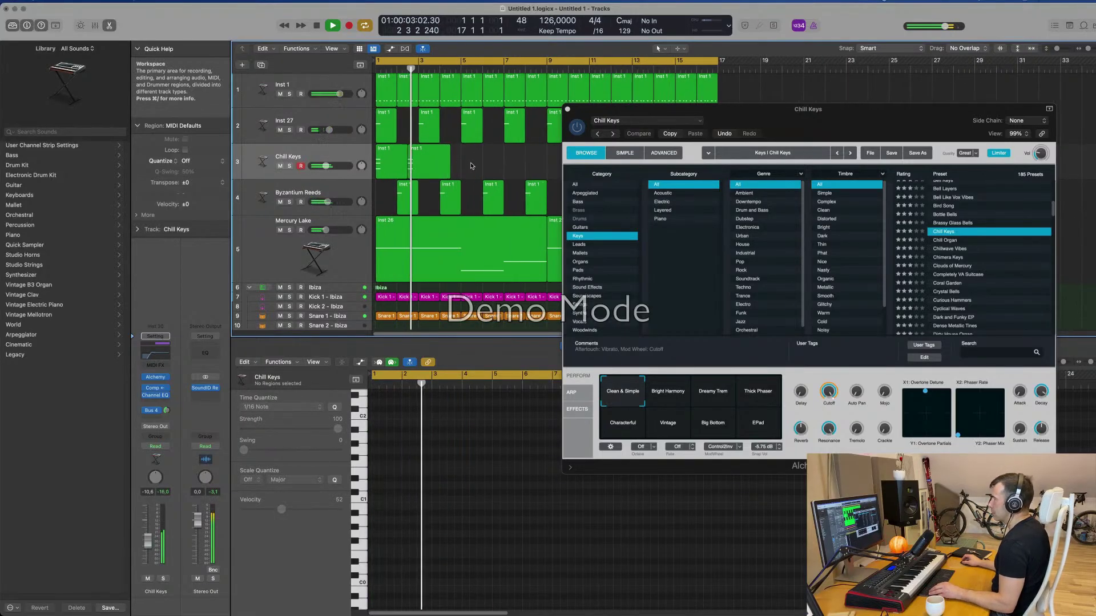
- Copy the three-note chord inside the second Chill Keys region to beat 2 of bar 3, and play it back
click(420, 161)
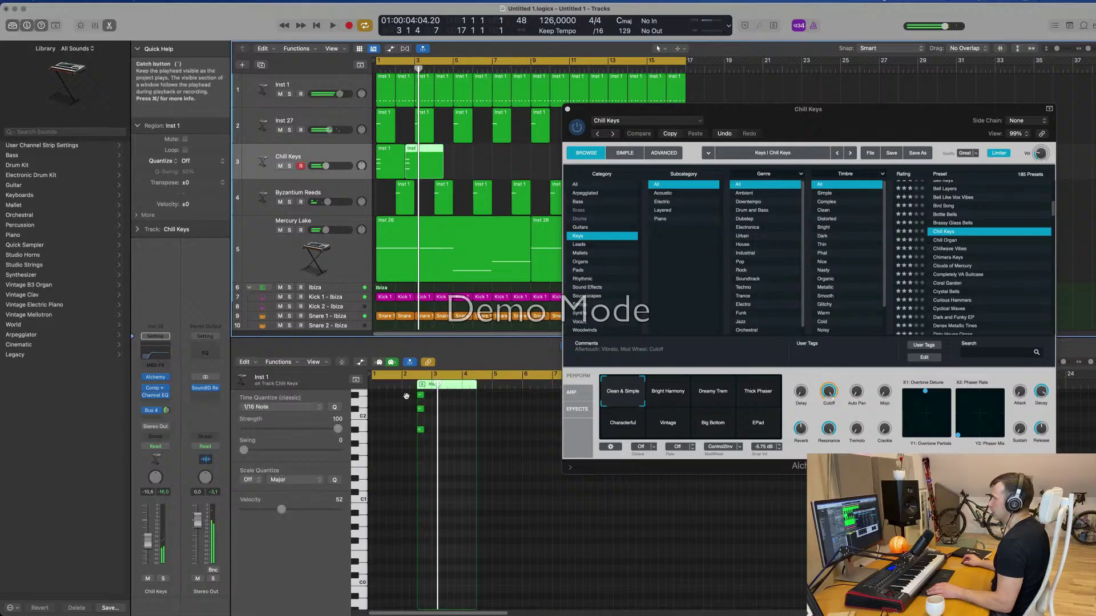
scroll(433, 441, up, 3)
drag(423, 450, 450, 407)
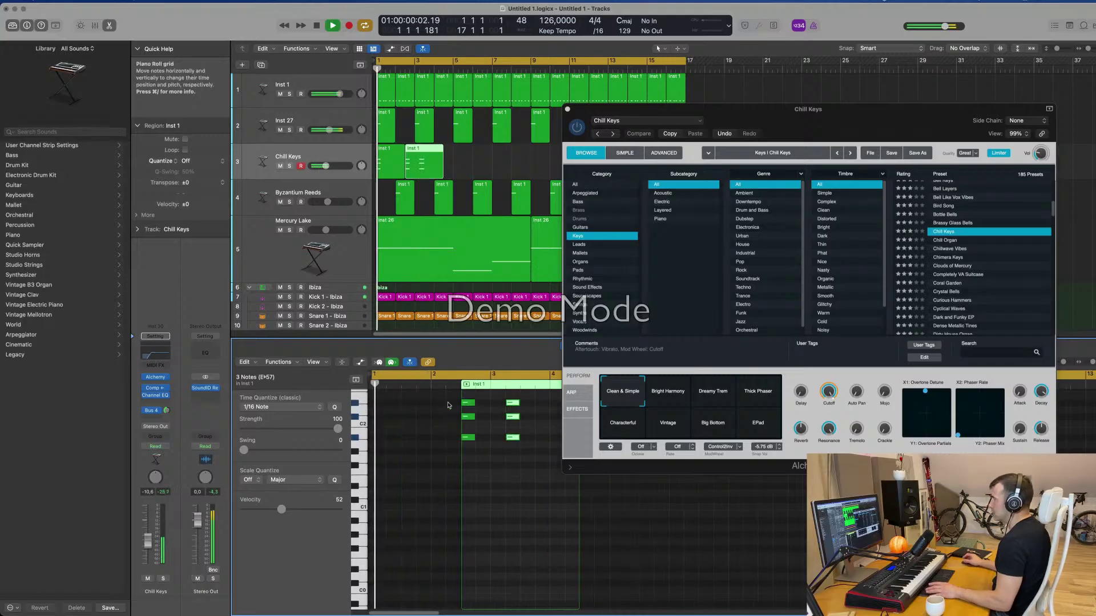
key(space)
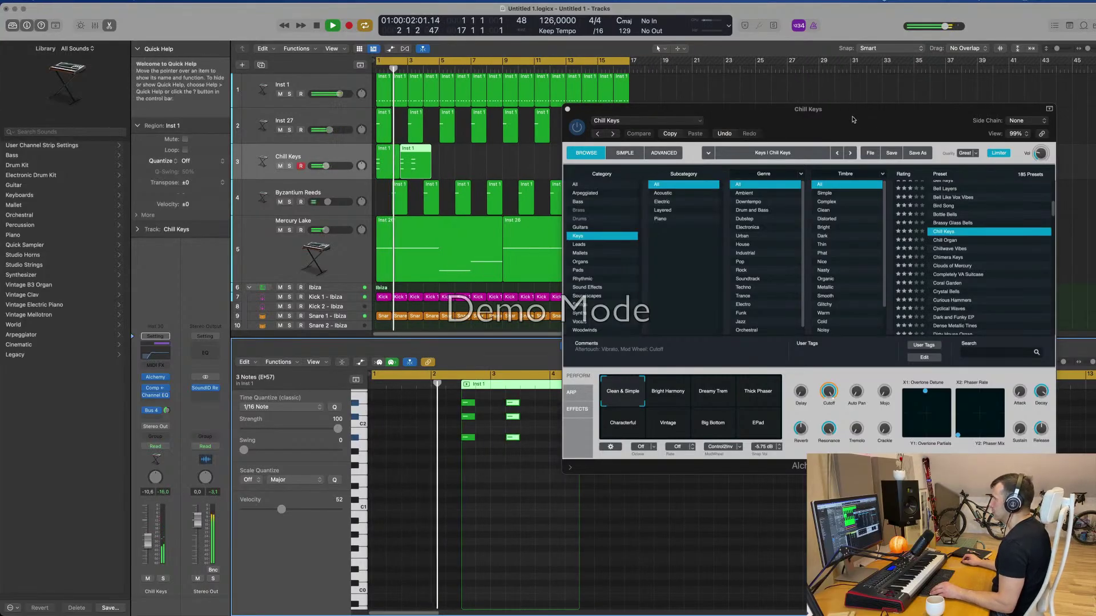
drag(836, 109, 887, 120)
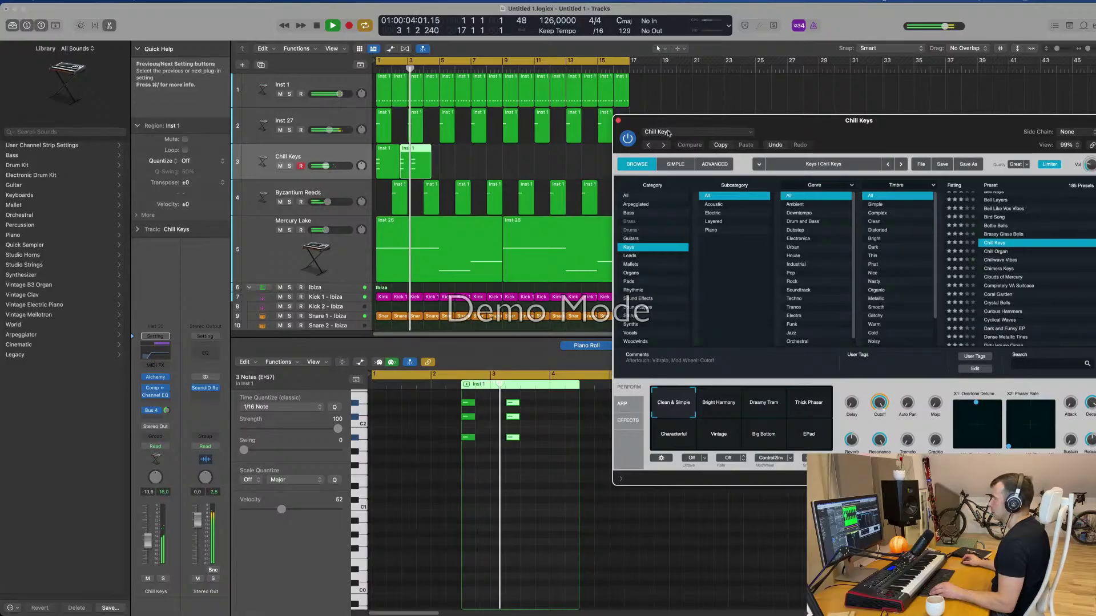
- Try the copied chord on beat 4 of bar 2, settle it at the start of bar 3, and replay the arrangement
drag(512, 404, 484, 407)
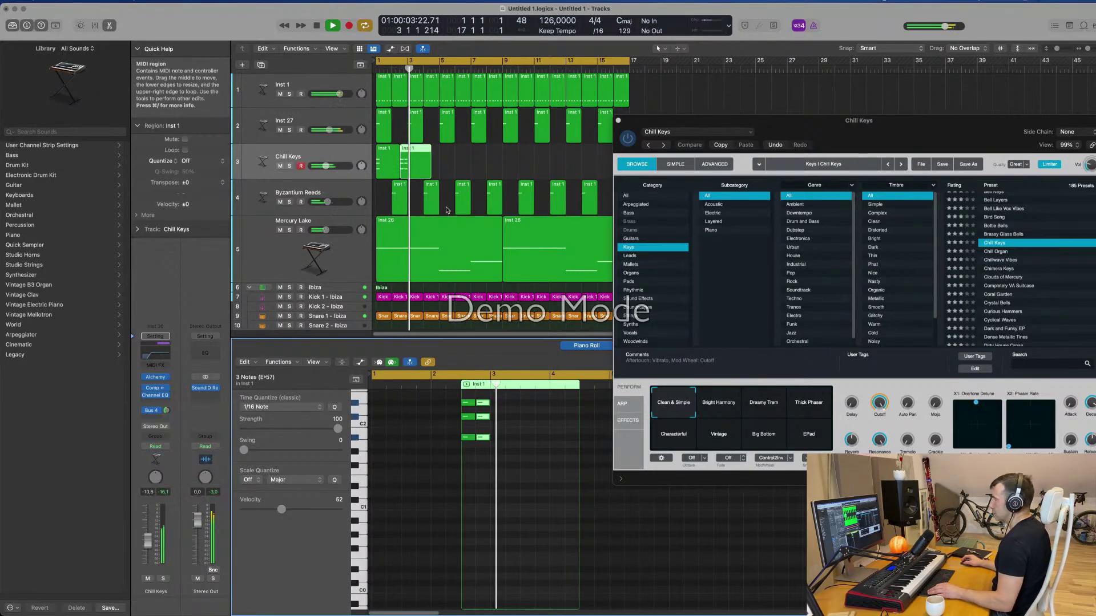
drag(483, 404, 498, 405)
drag(880, 126, 833, 144)
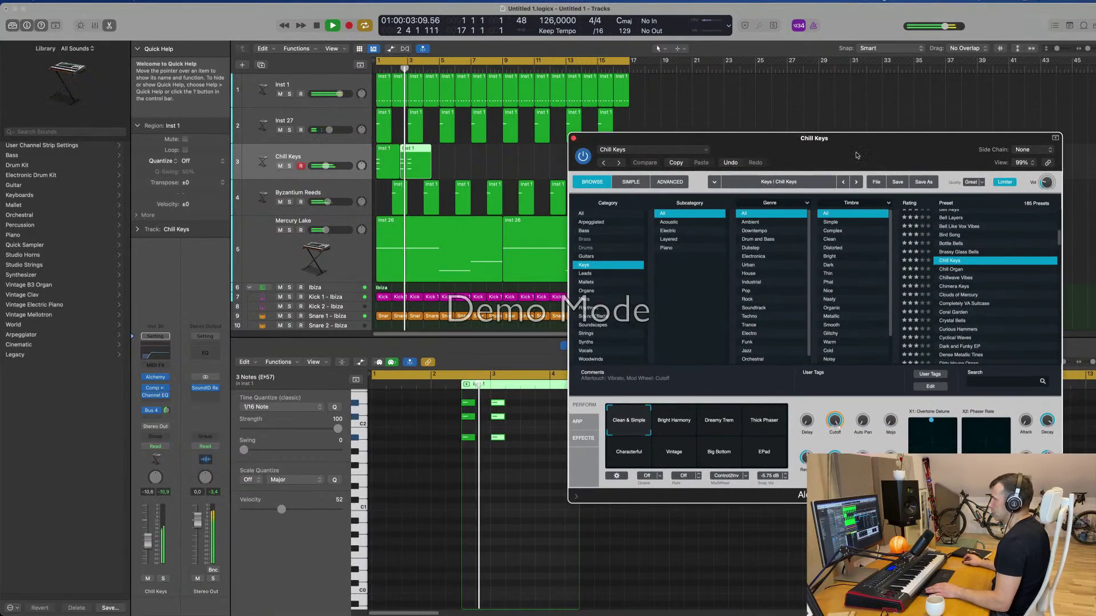
drag(856, 155, 941, 152)
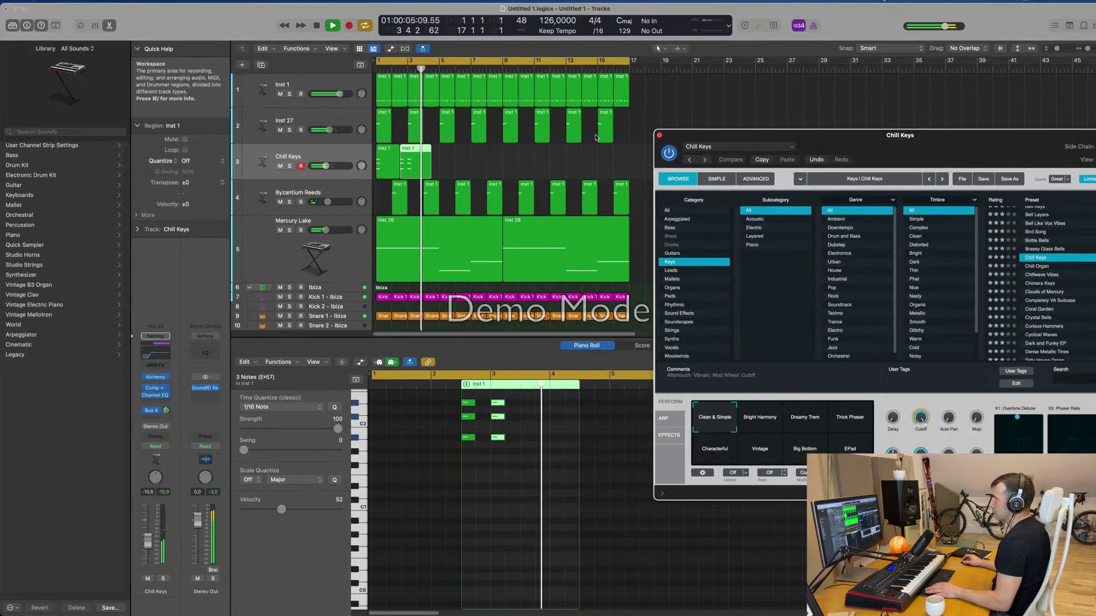
key(Return)
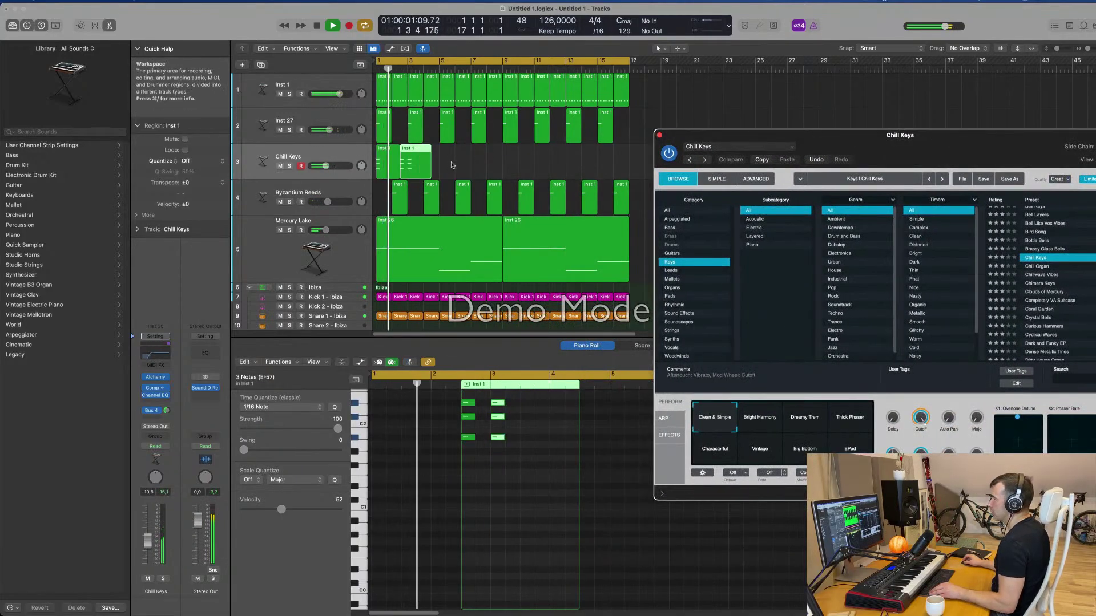
- Copy the pair of Chill Keys chord regions to bars 5, 9 and 13 so the pattern spans the 16 bars
shift+click(381, 155)
drag(381, 154, 445, 153)
drag(729, 136, 611, 303)
mouse_move(537, 160)
mouse_down()
mouse_move(364, 168)
mouse_move(369, 153)
mouse_move(520, 152)
mouse_up()
key(space)
drag(749, 312, 677, 117)
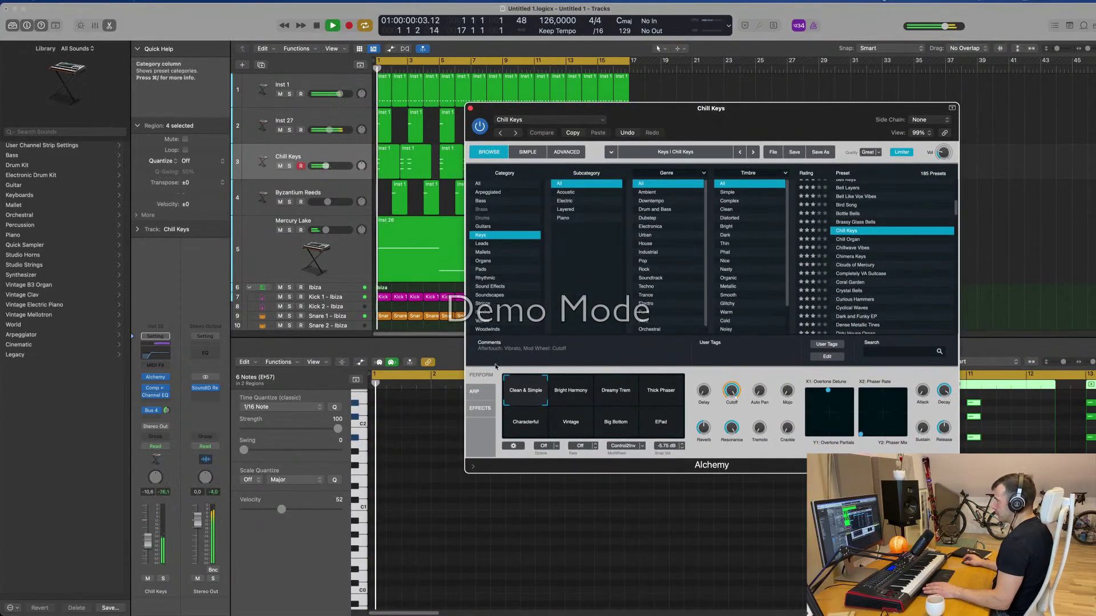
- Audition the Chill Keys snapshots Bright Harmony, Dreamy Trem, Vintage and EPad during playback, and return to Clean & Simple
click(571, 391)
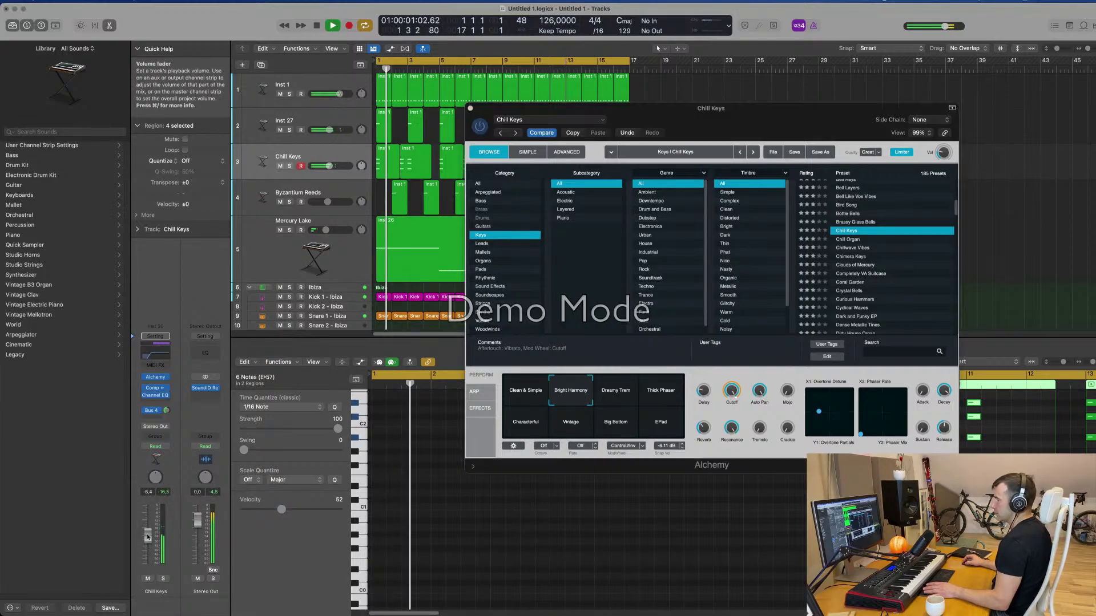
click(622, 398)
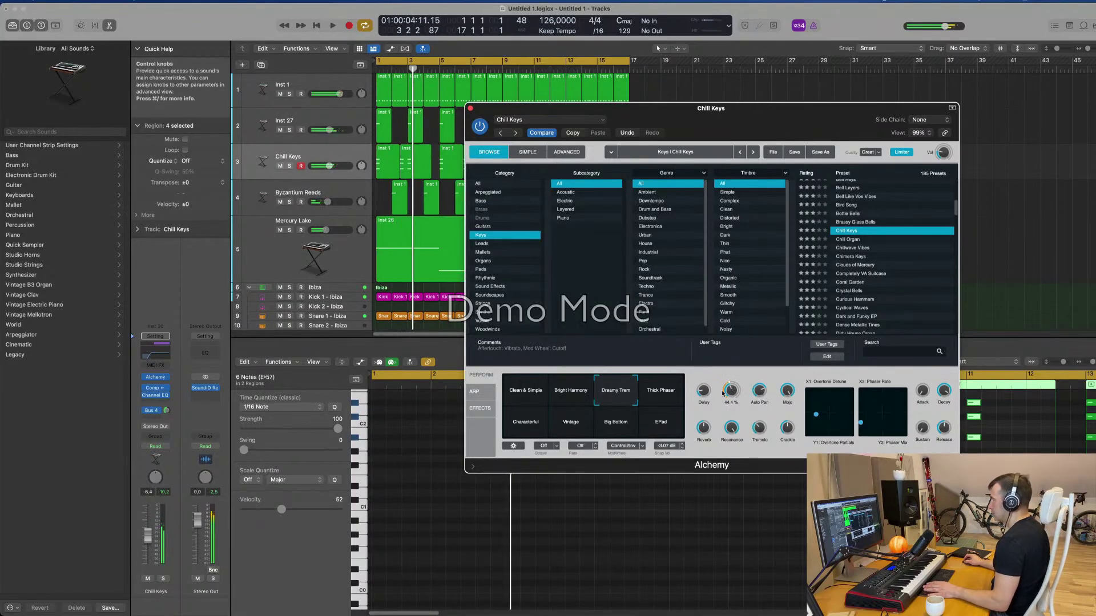
key(space)
click(660, 395)
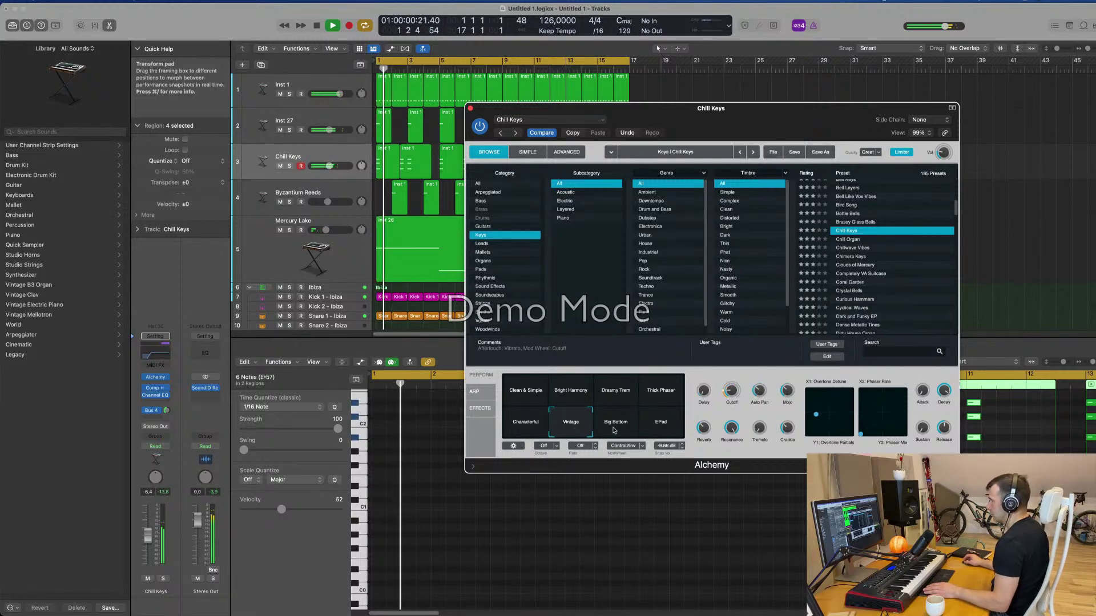
click(657, 427)
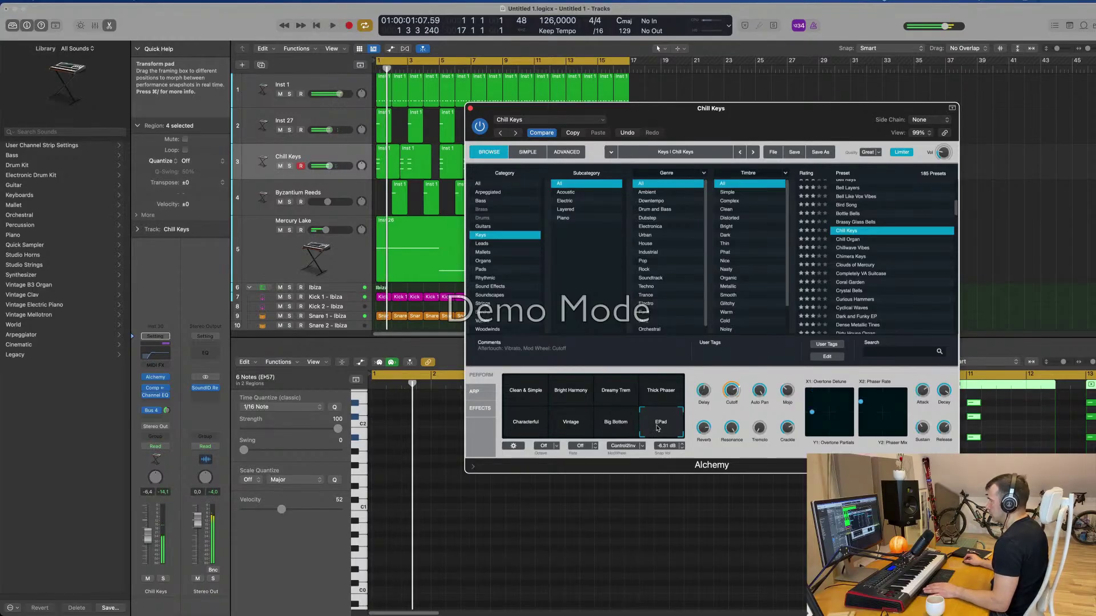
key(space)
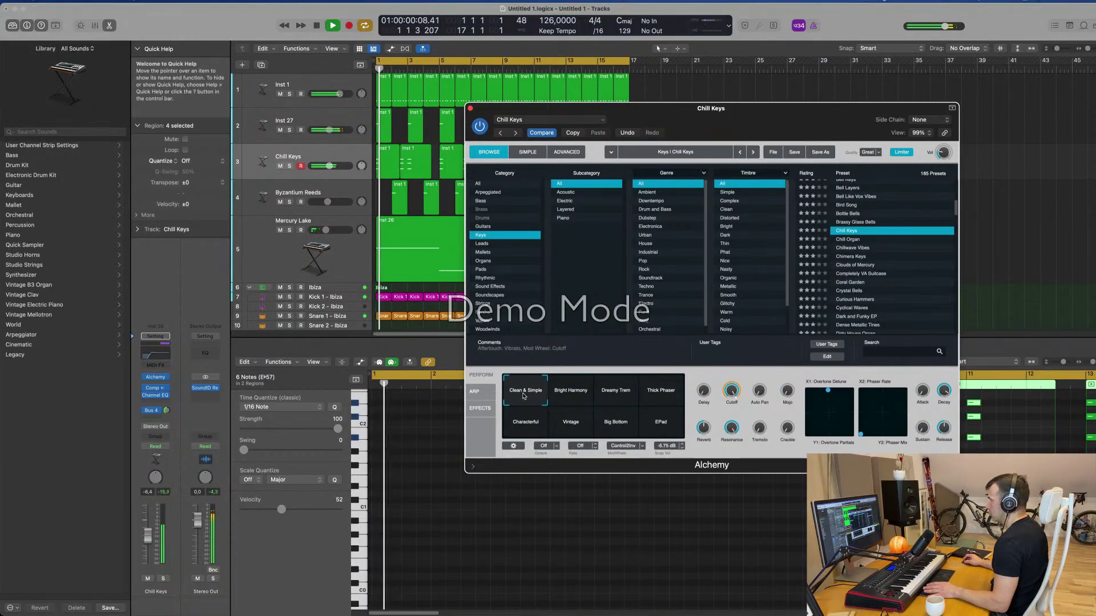
- Transpose all chord notes in the eight Chill Keys regions up one octave and replay the arrangement
drag(766, 118, 1095, 146)
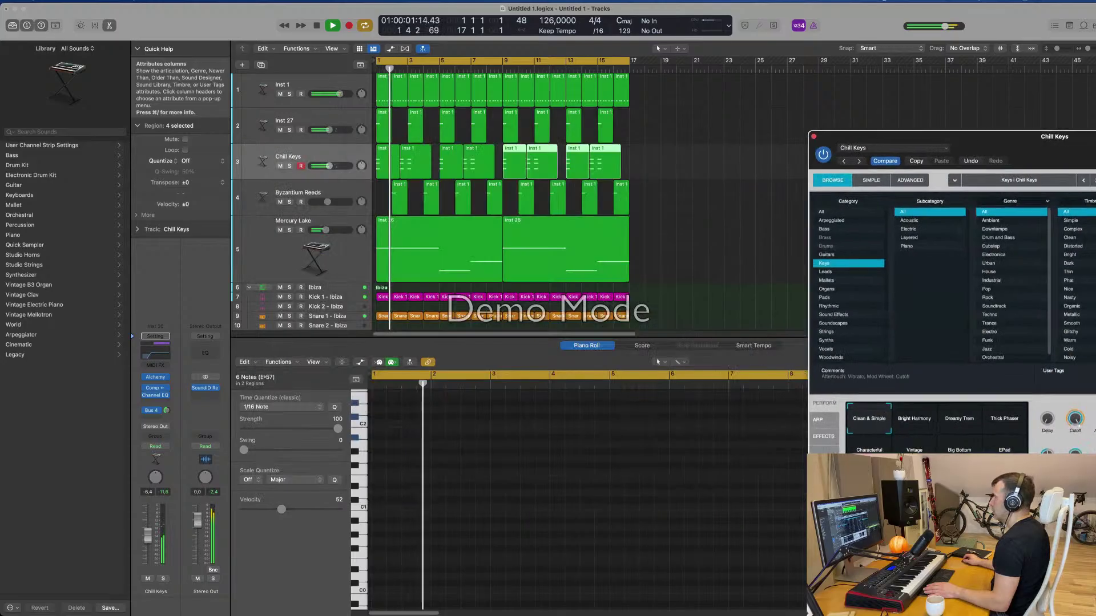
click(375, 174)
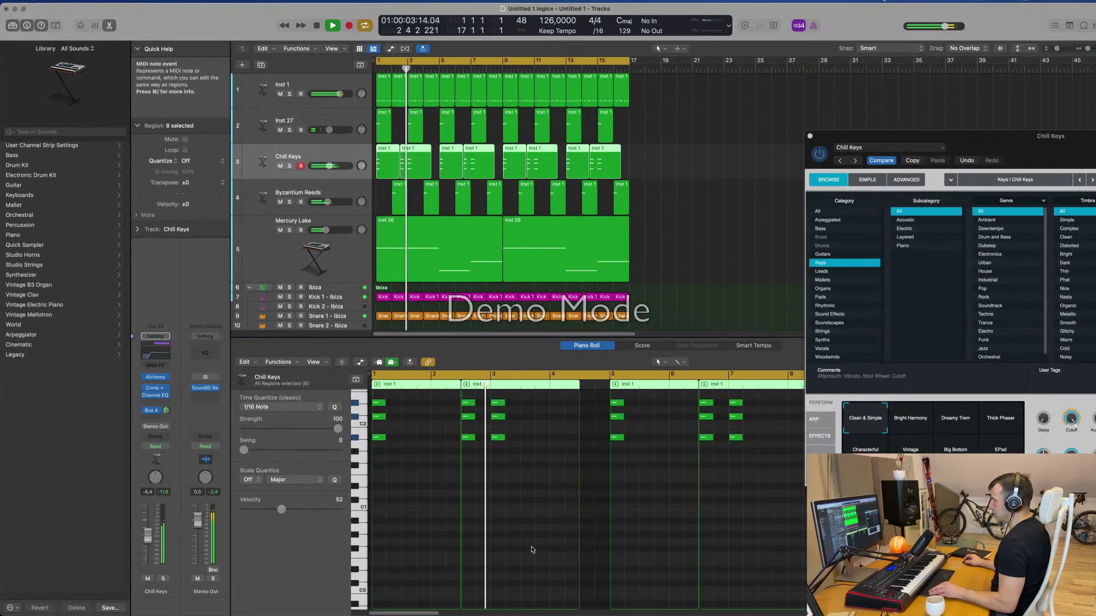
click(532, 548)
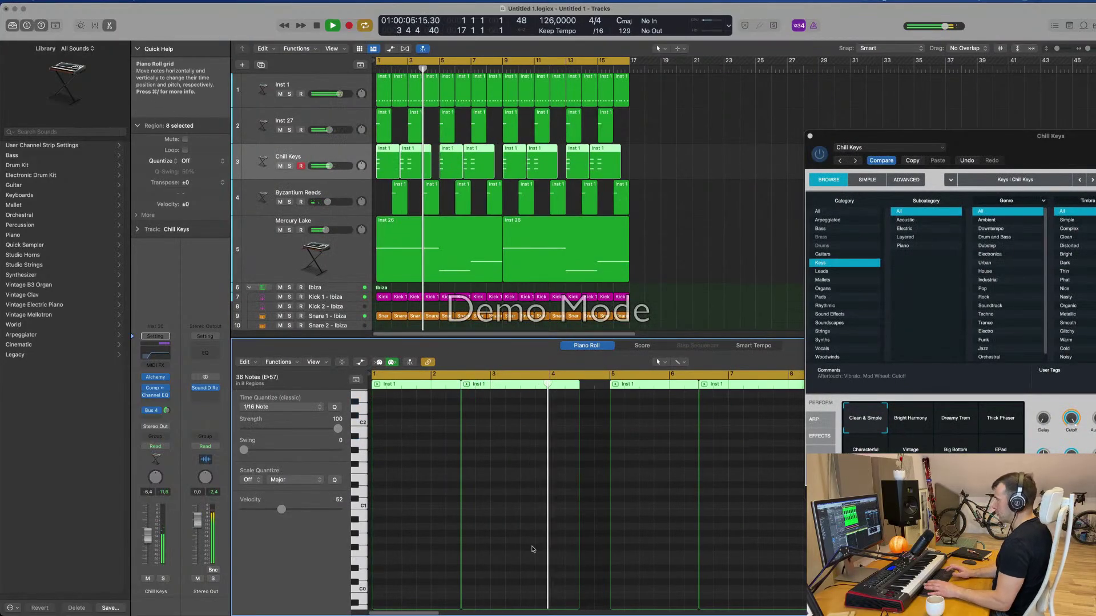
key(Return)
- Raise the volume of the Chill Keys track to -5.9 dB during playback
drag(1033, 144, 758, 181)
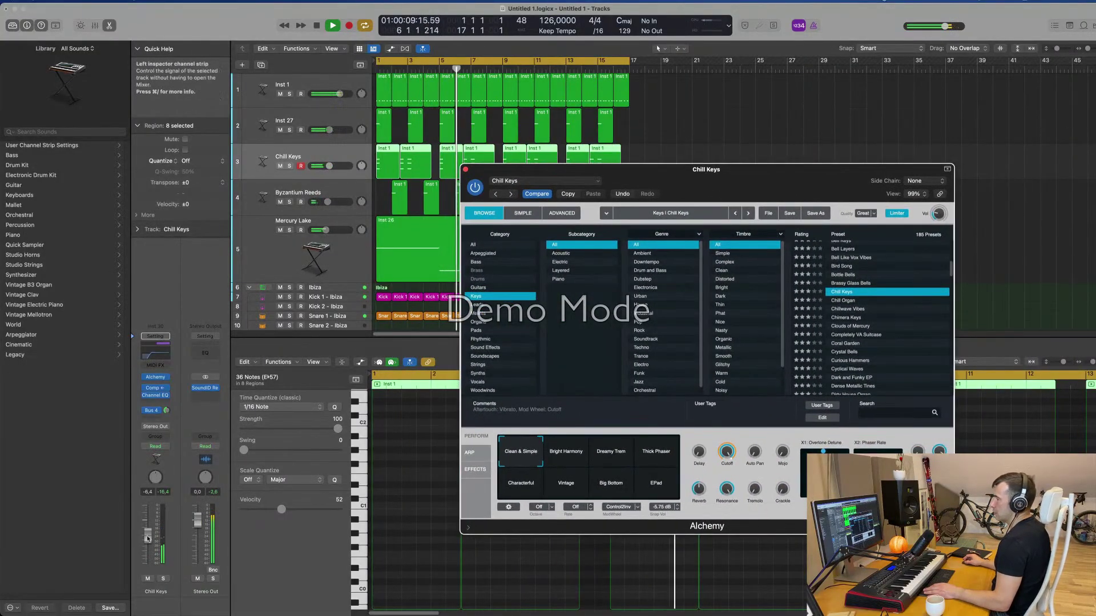
drag(146, 539, 147, 537)
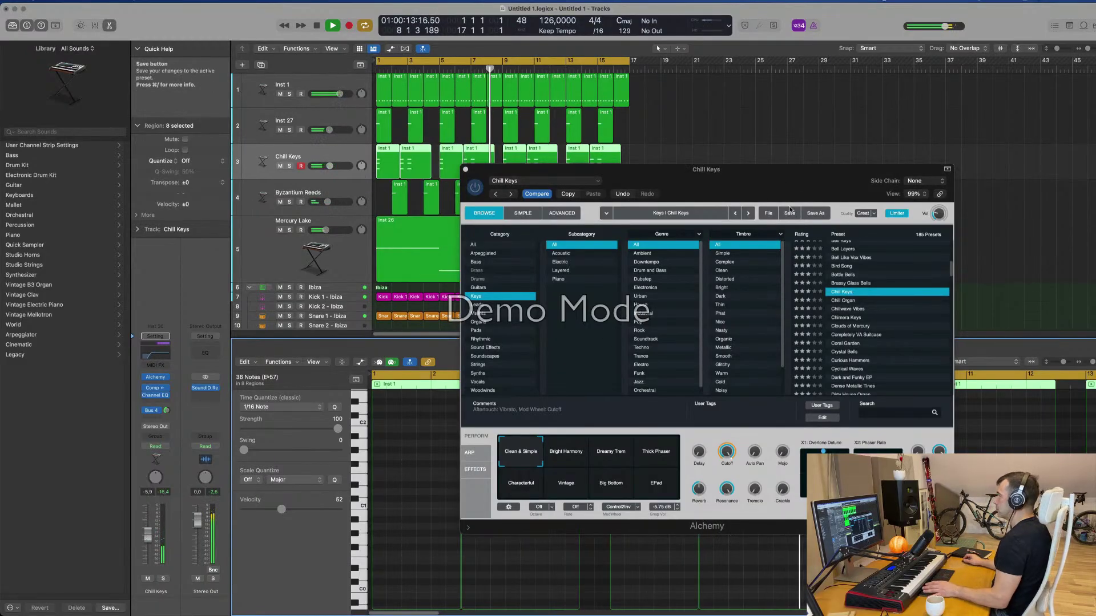
drag(785, 169, 840, 165)
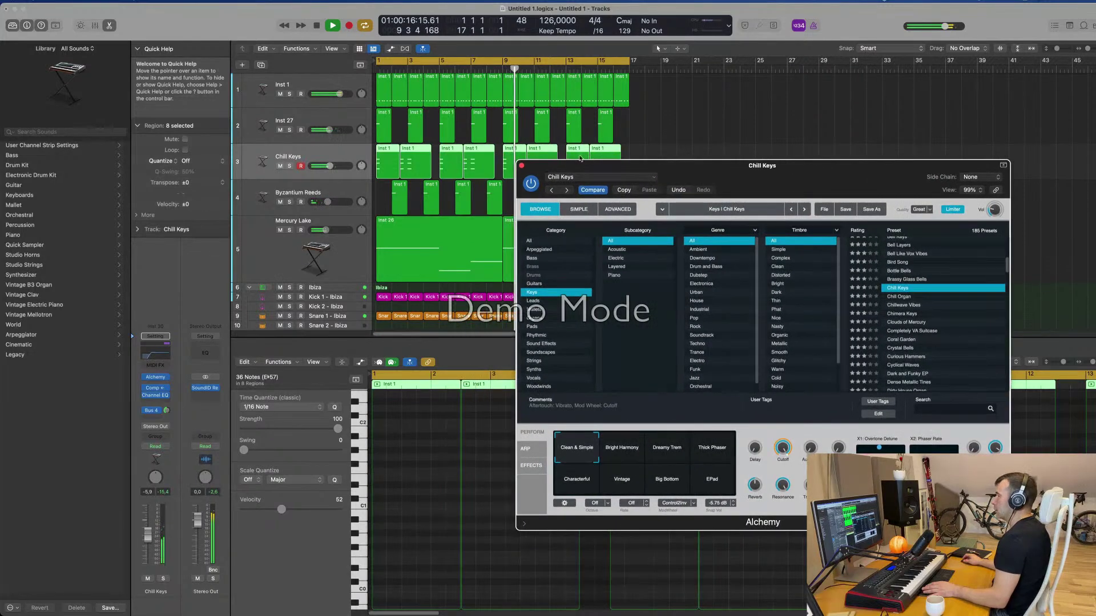
- Duplicate the Chill Keys track and copy its eight chord regions onto the new track
click(335, 156)
key(Return)
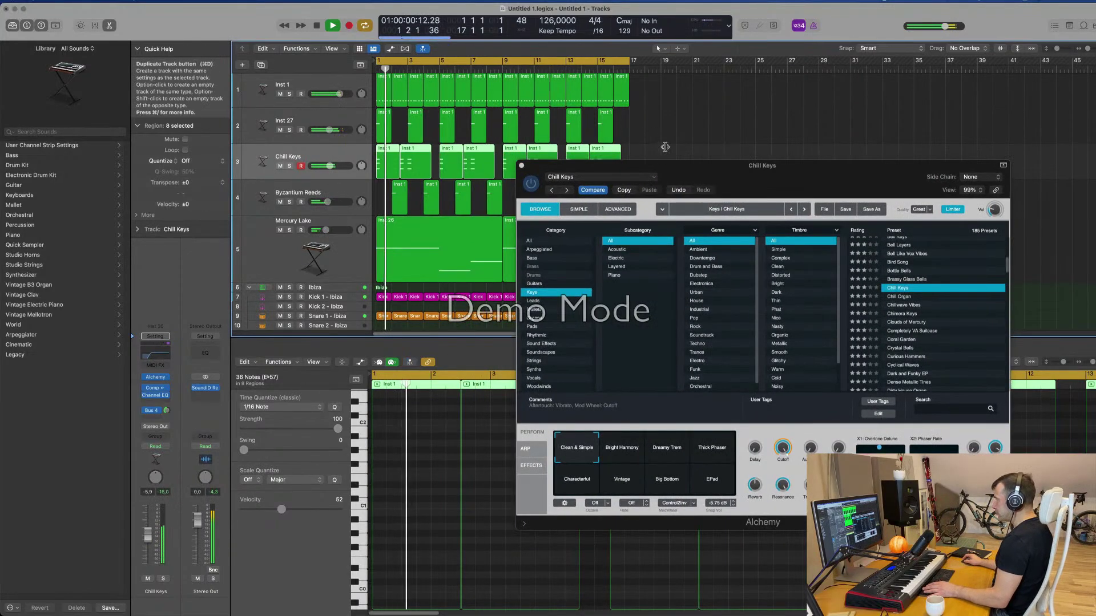
key(super+d)
drag(631, 160, 308, 172)
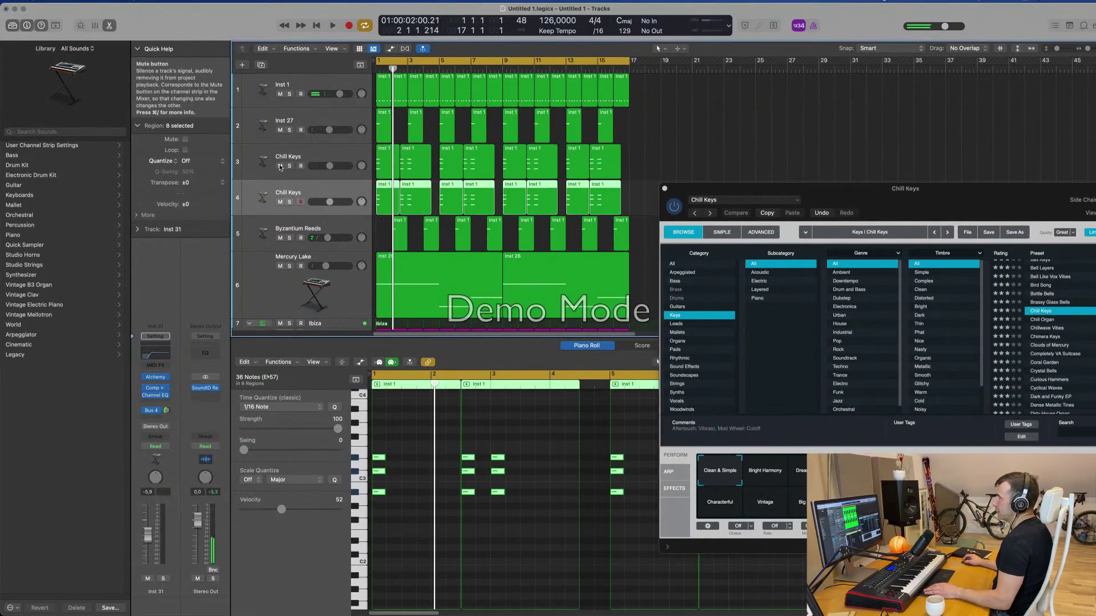
- Mute the original Chill Keys track and load the Chill Organ preset in Alchemy on the duplicated track, playing it in the arrangement
click(280, 165)
key(space)
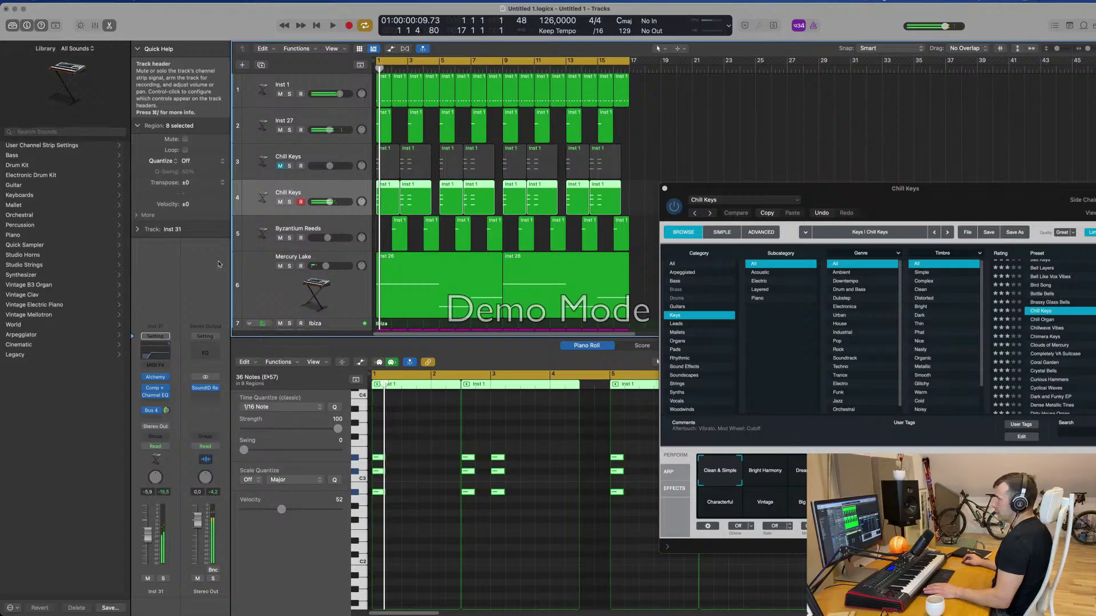
click(157, 378)
drag(592, 110, 715, 182)
click(704, 222)
key(space)
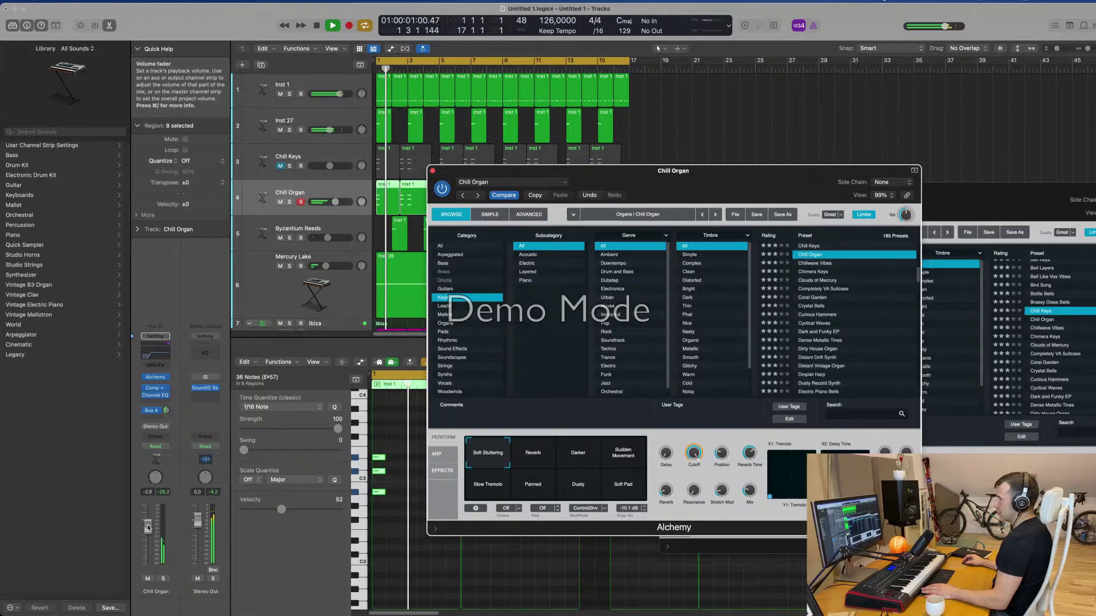
- Raise the Chill Organ track to 3.3 dB and audition its Reverb and Darker snapshots during playback
drag(148, 528, 148, 524)
click(524, 458)
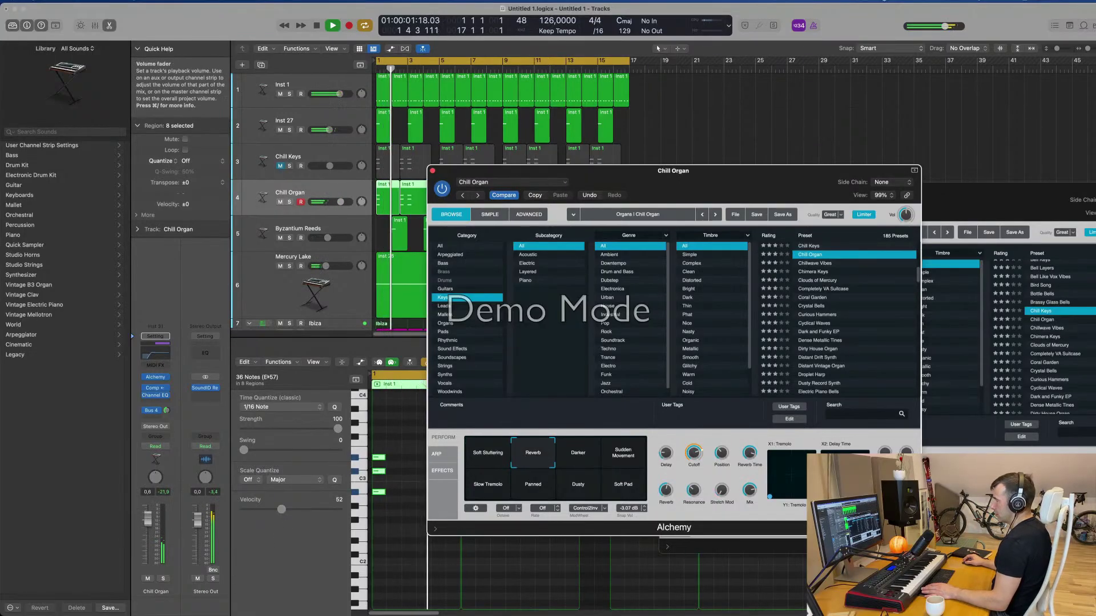
click(148, 520)
key(space)
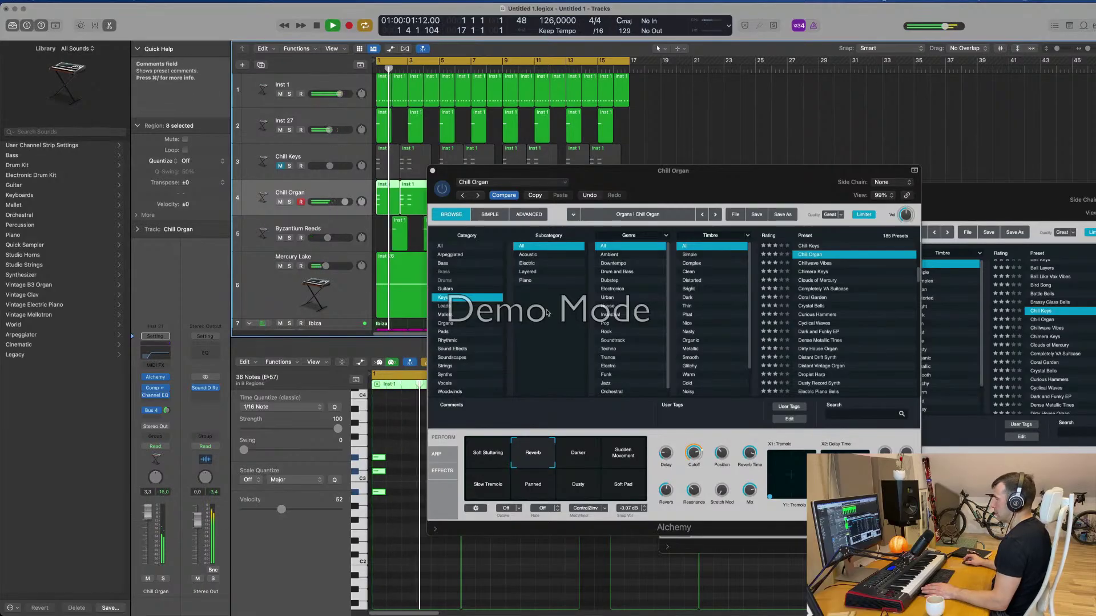
drag(676, 188, 717, 153)
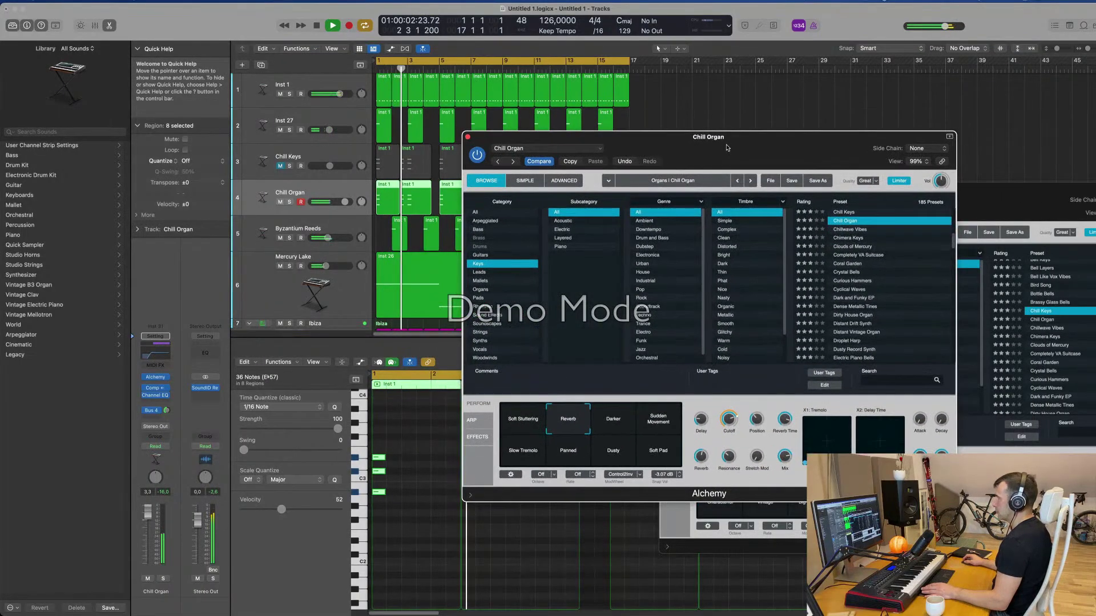
click(623, 419)
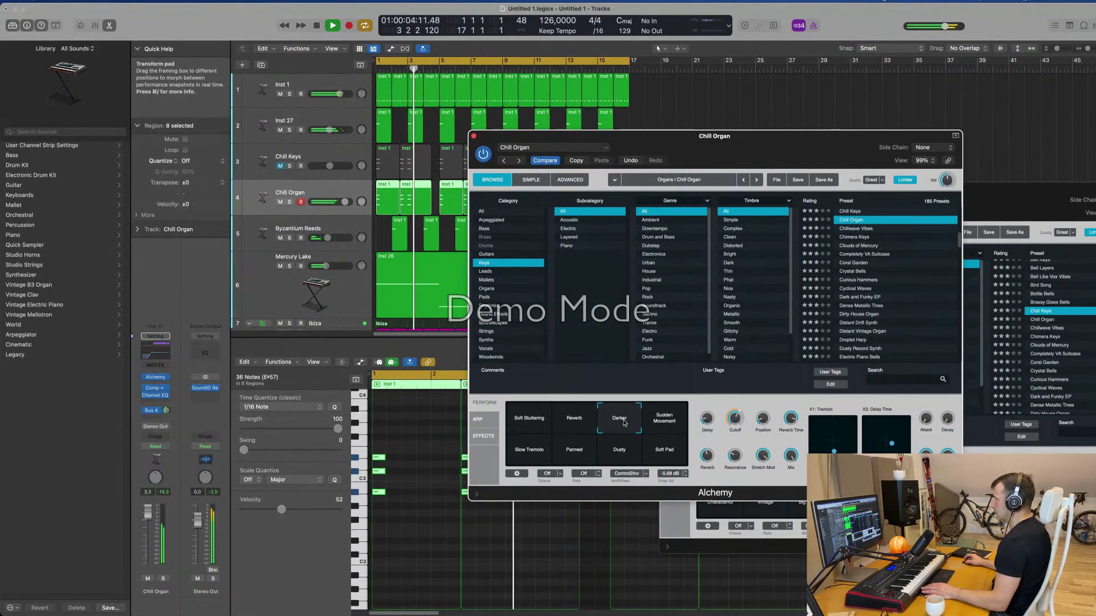
- Audition the Crystal Bells preset on the duplicated track and lower its volume to -9.0 dB
click(838, 270)
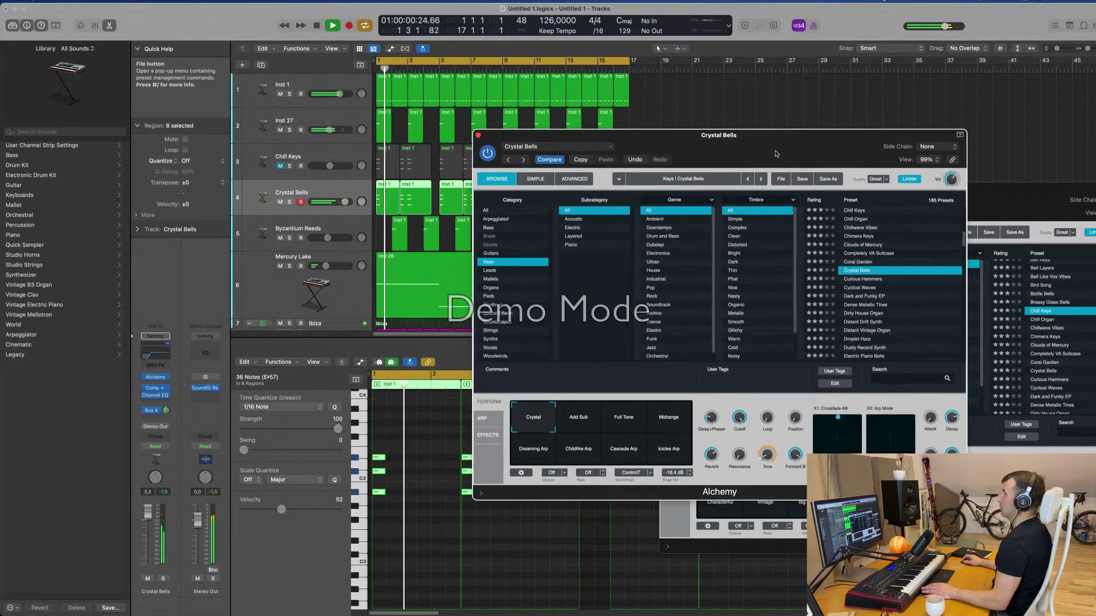
drag(147, 528, 148, 538)
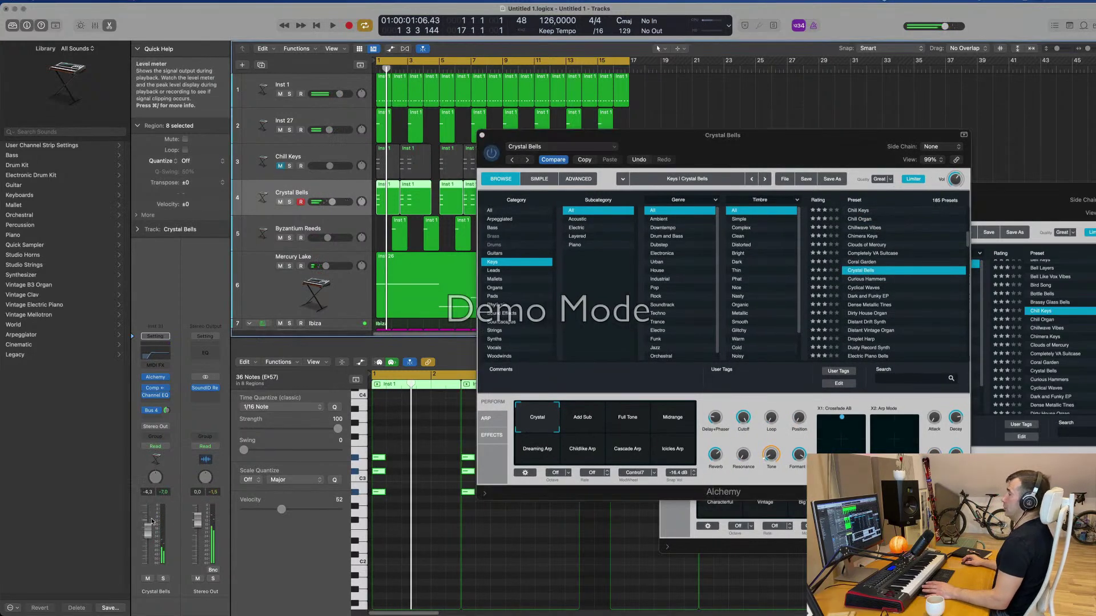
key(space)
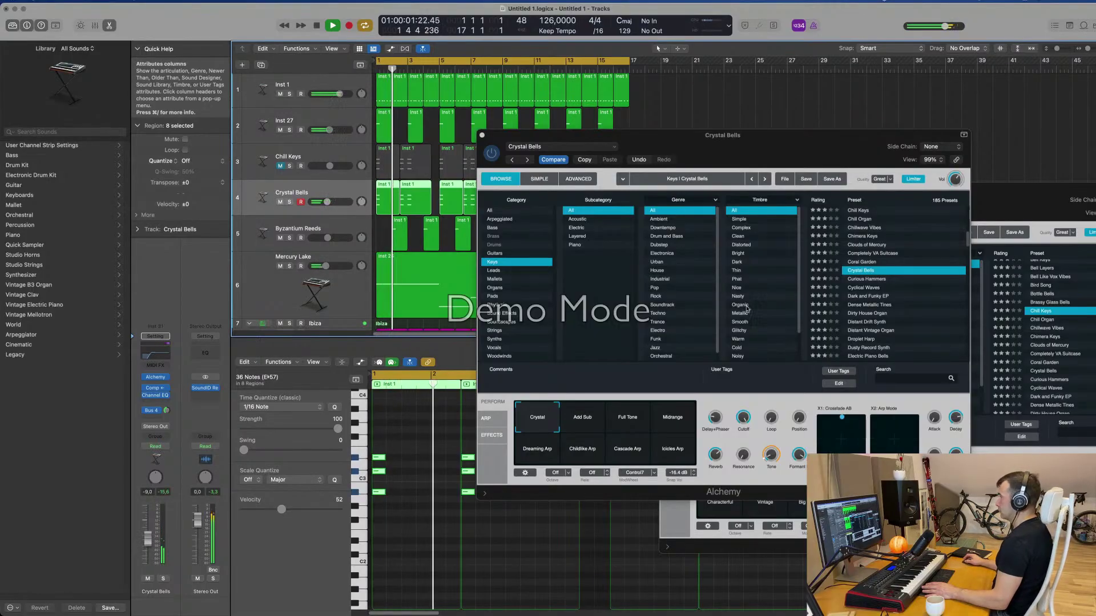
- Audition the Cyclical Waves and Dark and Funky EP presets, and load Distant Vintage Organ on the duplicated track
click(728, 229)
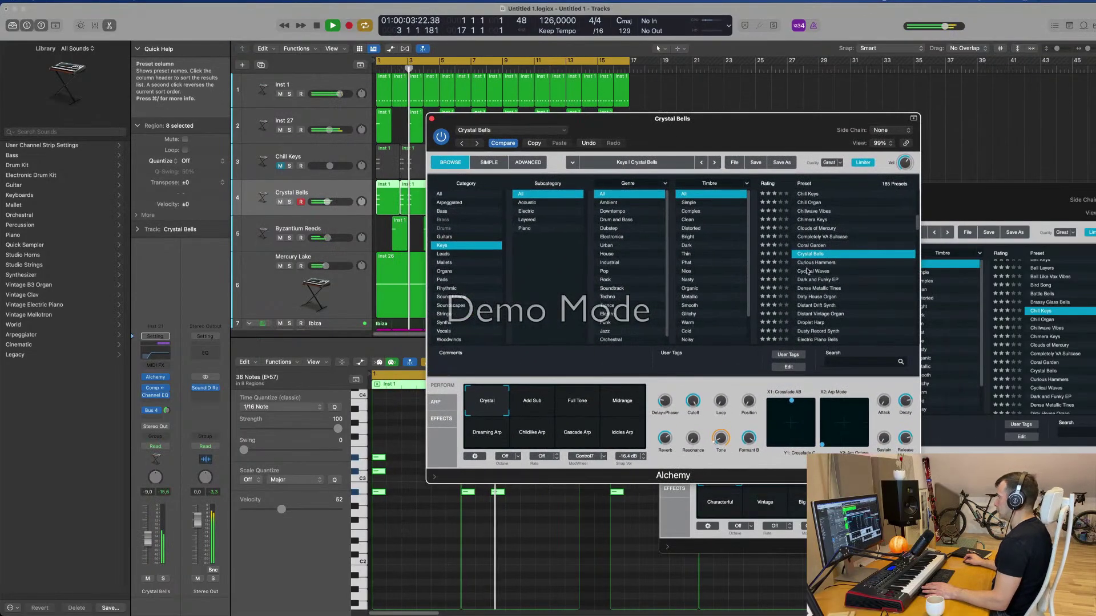
click(809, 273)
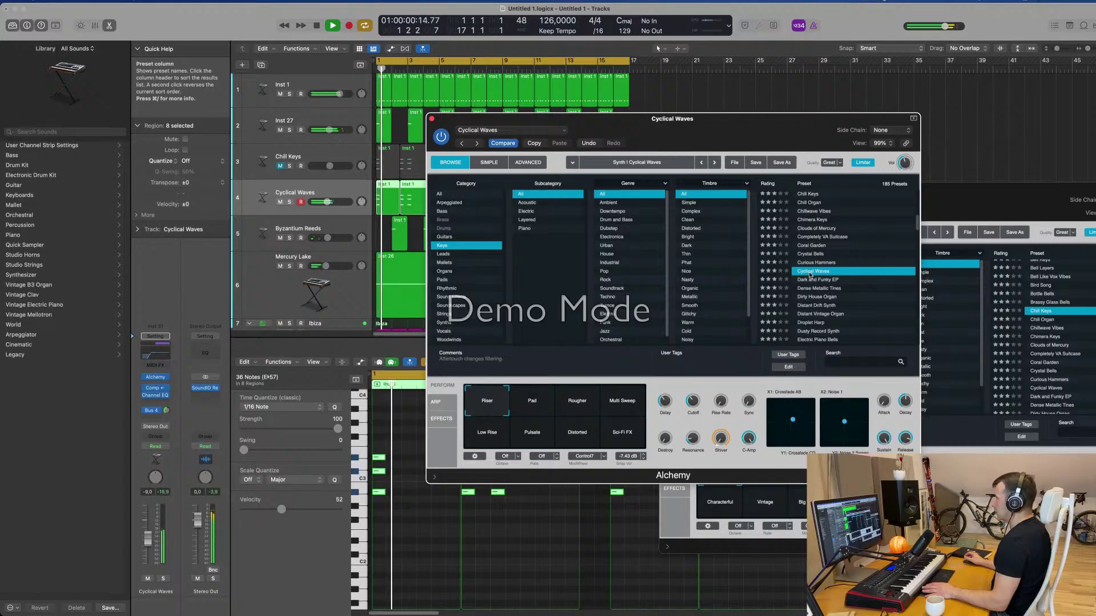
click(823, 281)
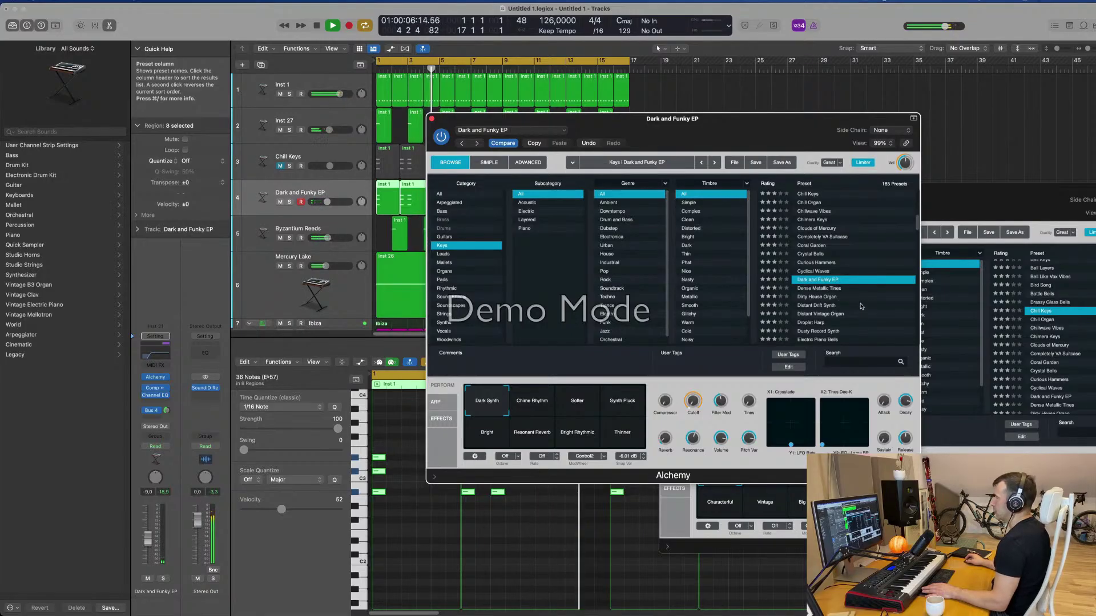
click(809, 314)
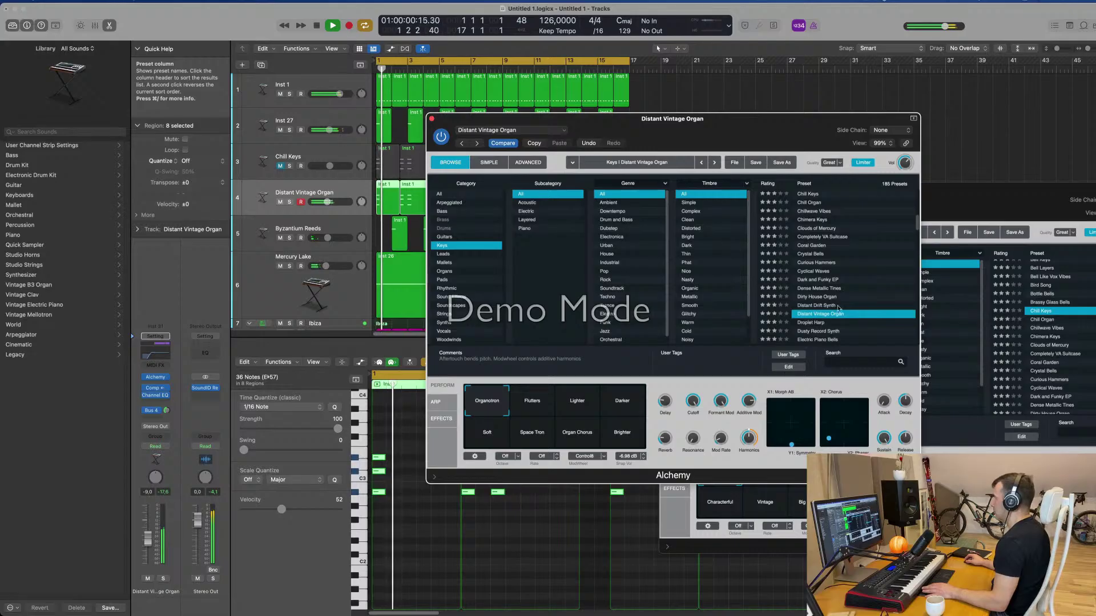
- Lower the volume of the Distant Vintage Organ track to -11.2 dB
scroll(845, 300, down, 5)
scroll(848, 294, up, 1)
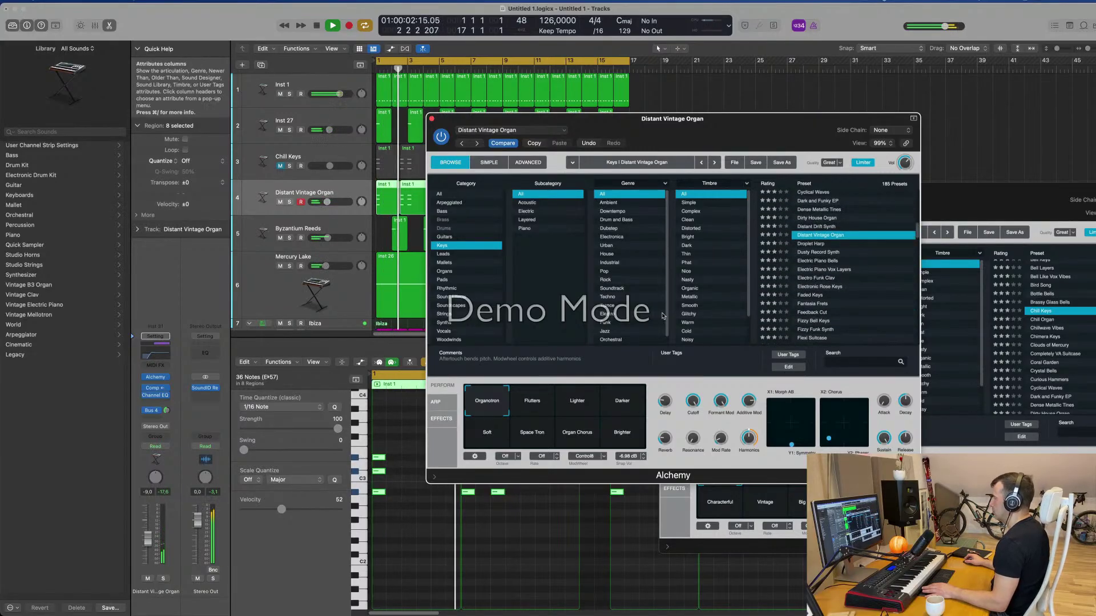
drag(689, 125, 787, 129)
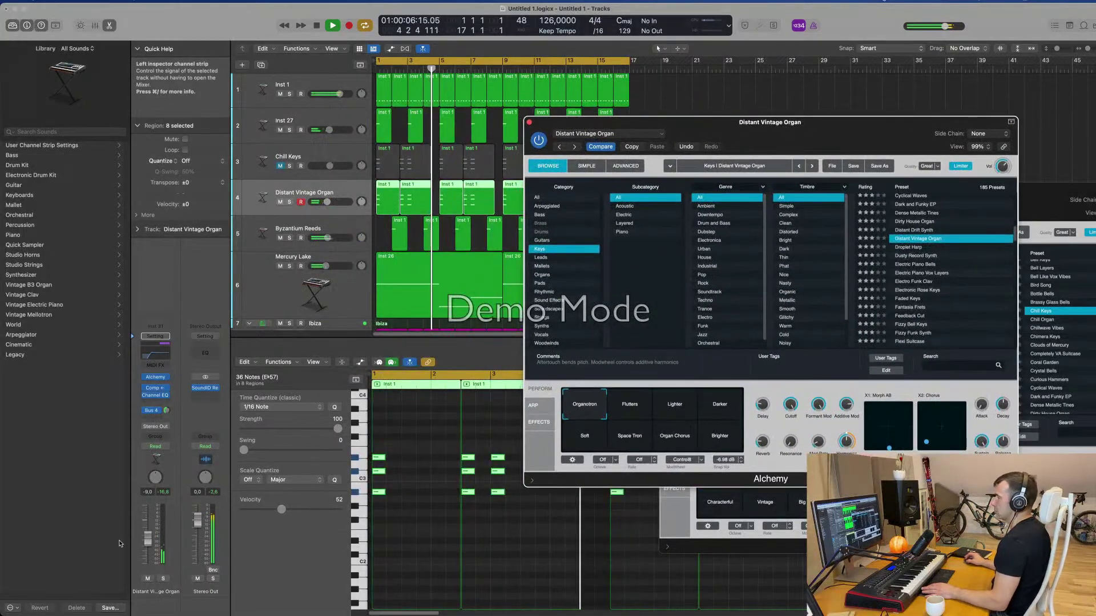
drag(146, 544, 147, 544)
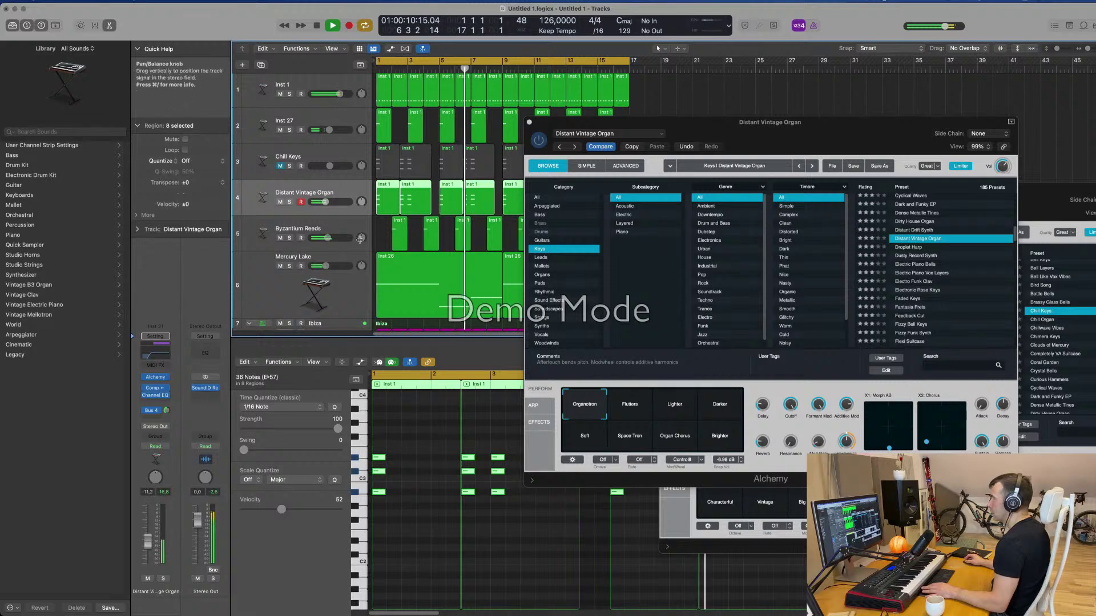
- Mute the Mercury Lake and Inst 27 tracks during playback
click(280, 266)
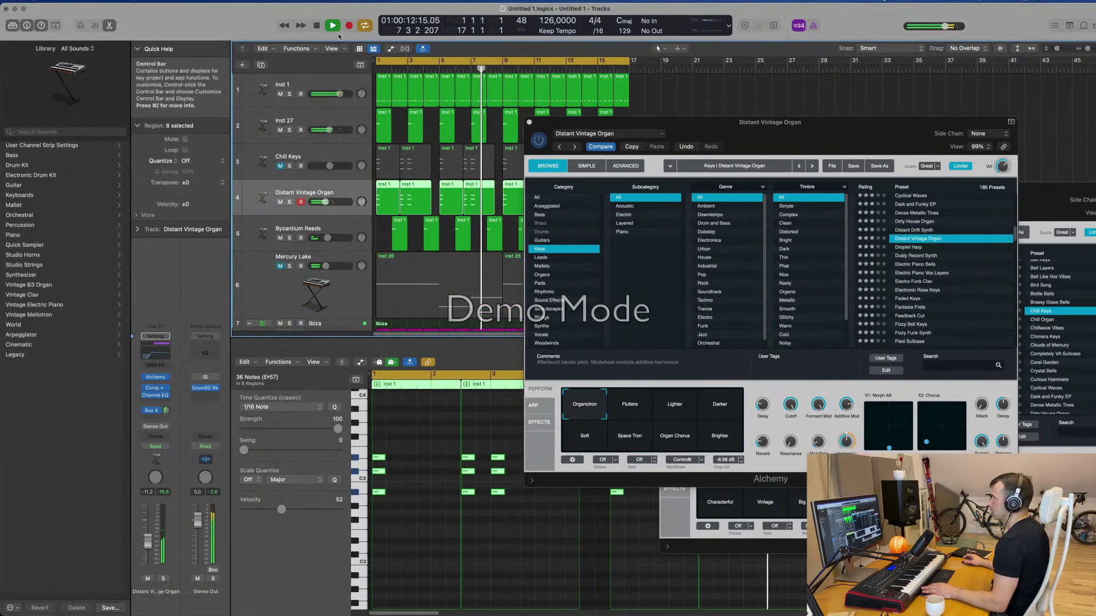
scroll(361, 167, up, 1)
click(280, 133)
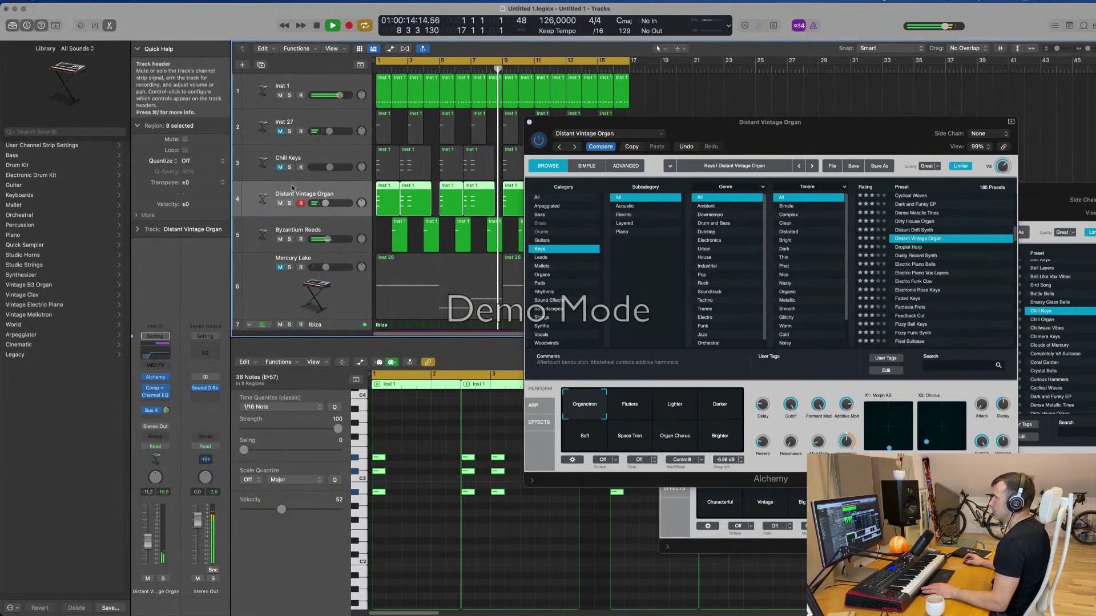
click(569, 98)
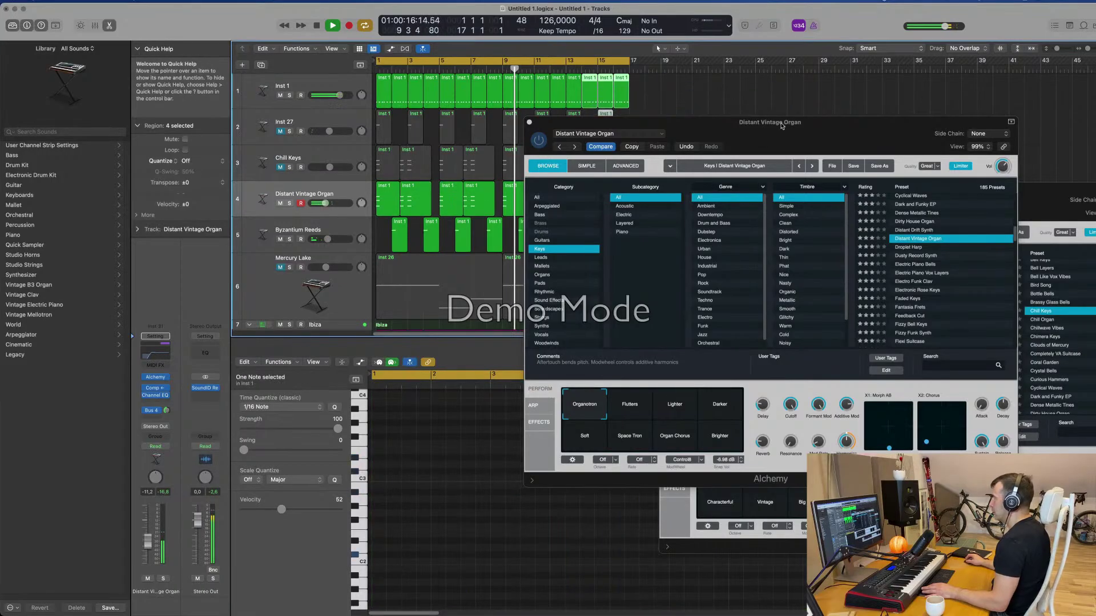
- Audition the Distant Vintage Organ snapshots Lighter, Darker and Soft during playback, and return to Organotron
drag(782, 126, 703, 100)
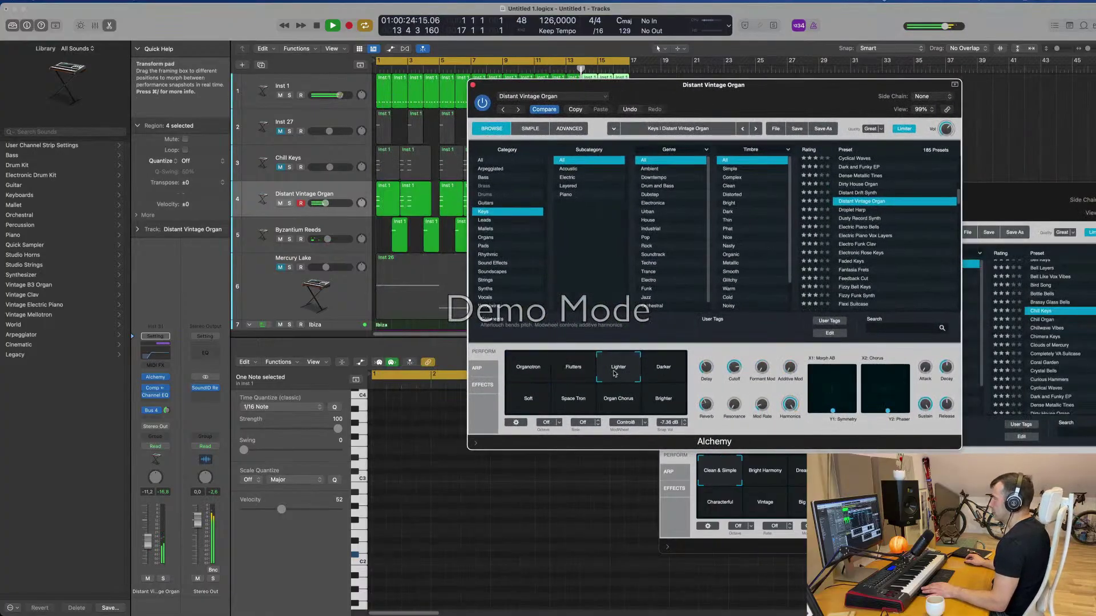
click(659, 375)
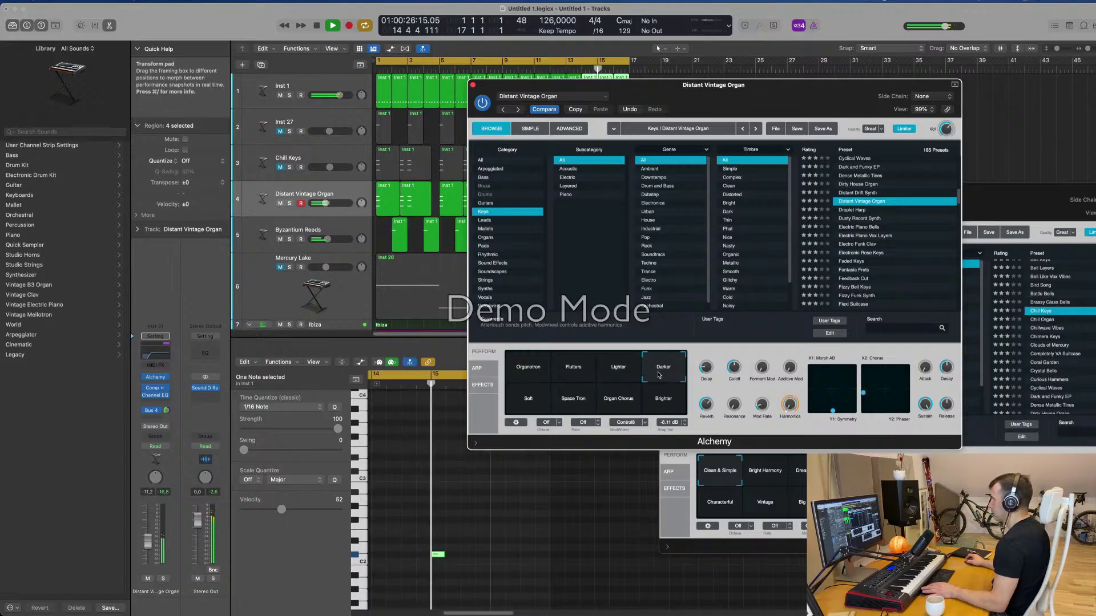
click(529, 403)
key(space)
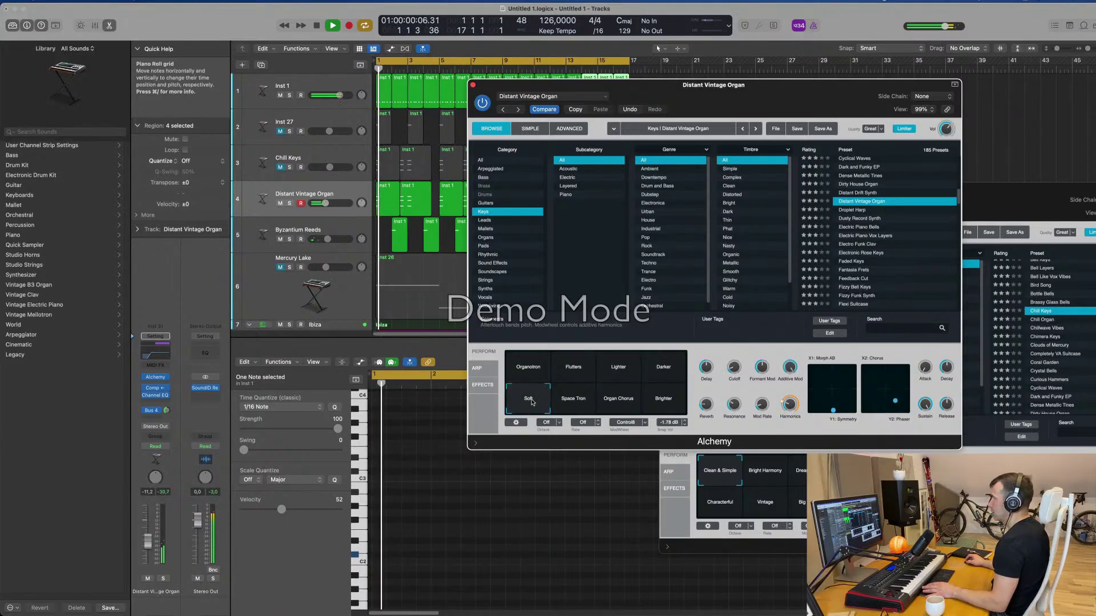
click(528, 368)
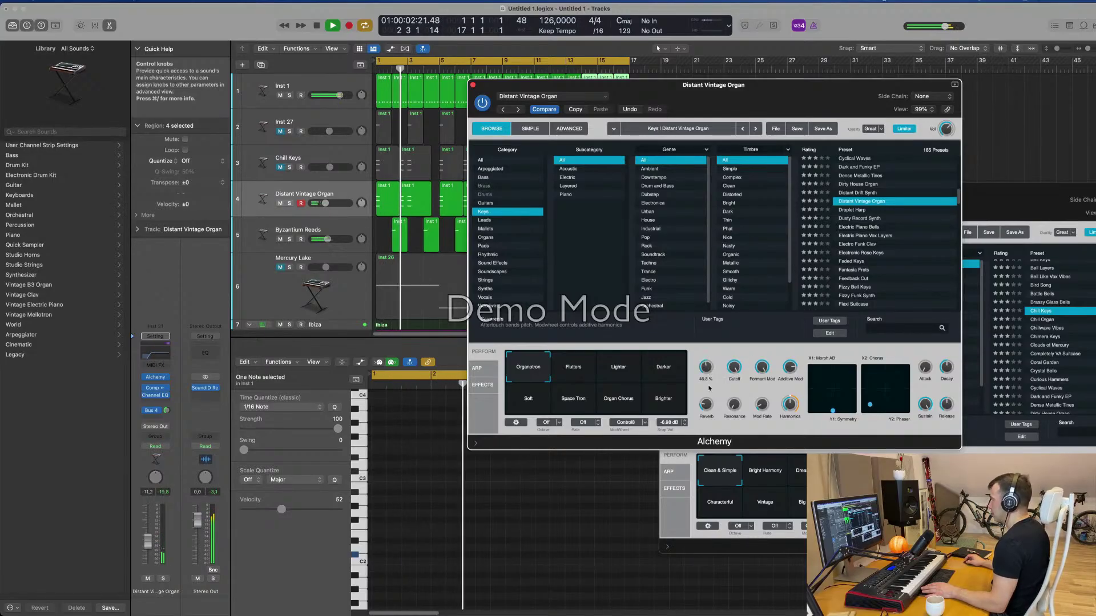
- Unmute the Chill Keys track and replay it layered with the Distant Vintage Organ track
drag(713, 84, 916, 169)
key(space)
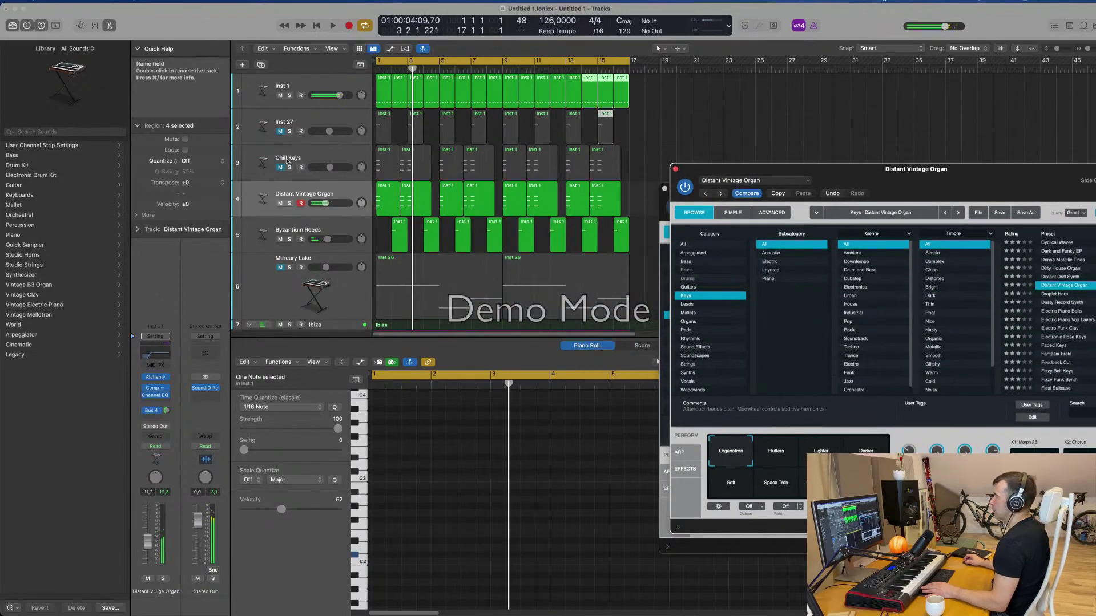
click(280, 167)
key(space)
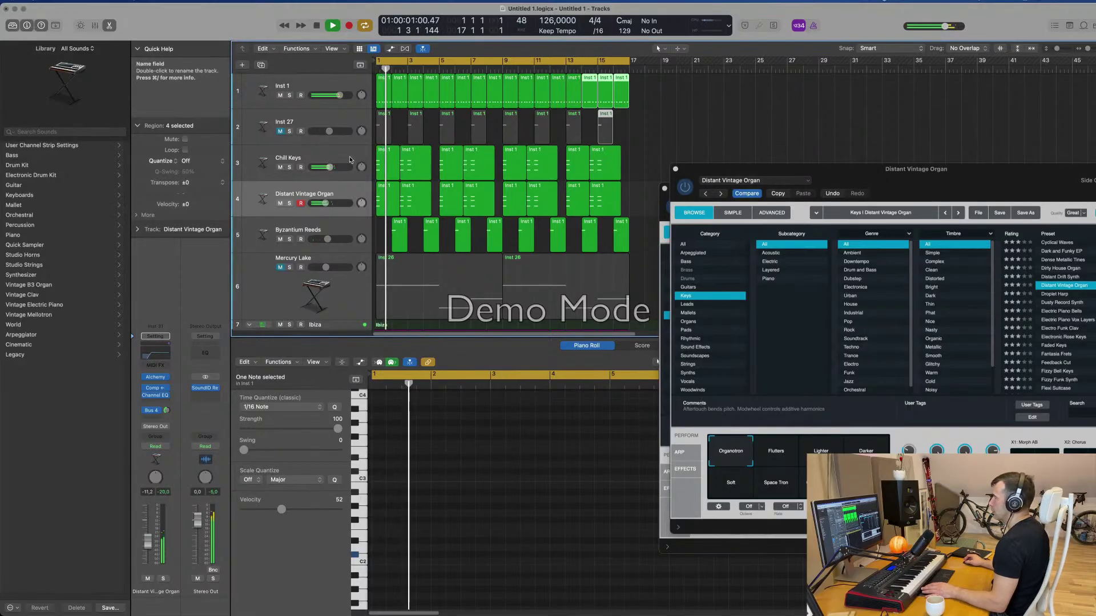
- Mute the Distant Vintage Organ track and slightly lower the volume of the Chill Keys track
click(287, 160)
click(280, 204)
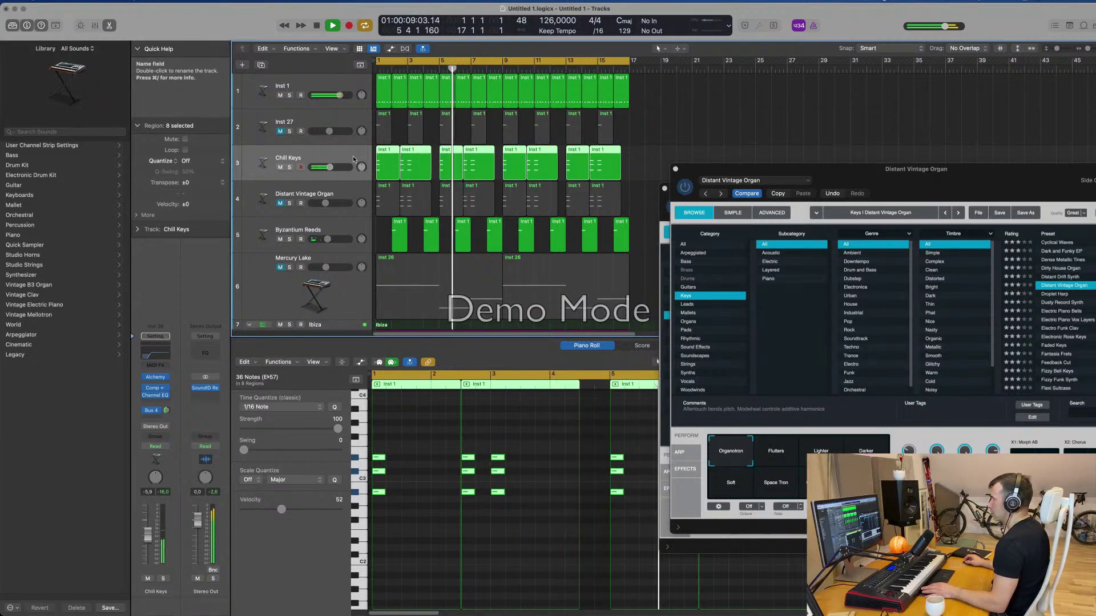
drag(147, 535, 147, 538)
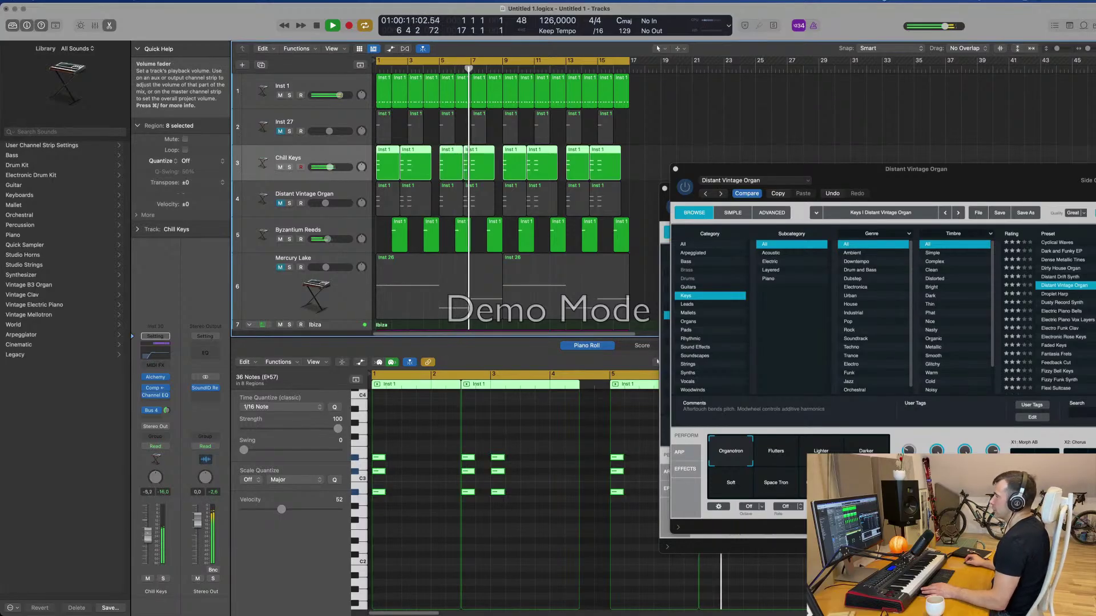
- Close both Alchemy windows and repeat the 16-bar section on all tracks until the arrangement extends to bar 65
click(670, 163)
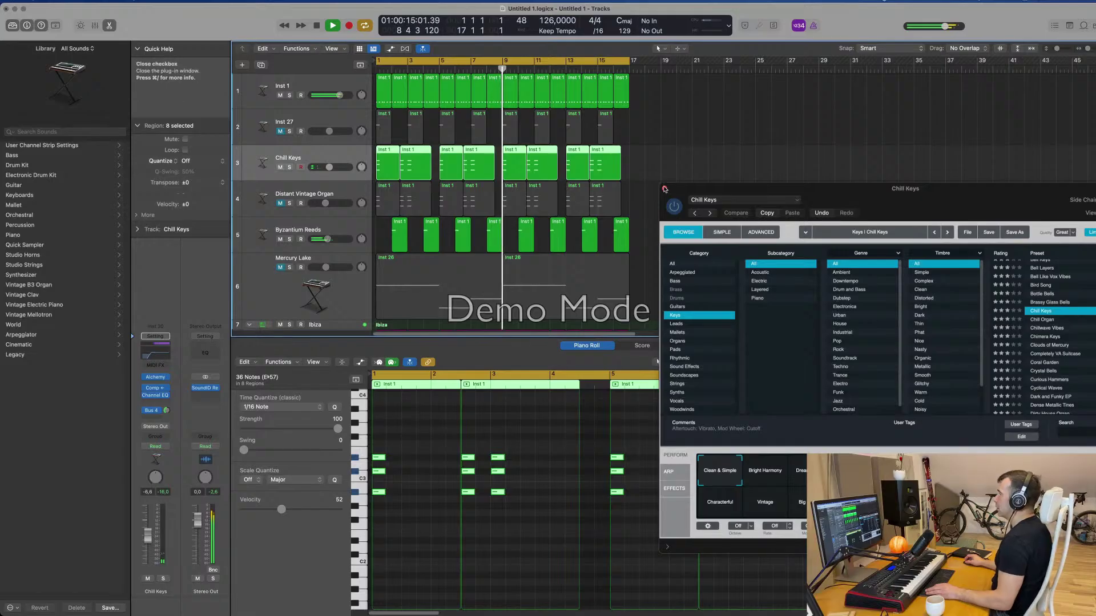
click(666, 189)
key(super+Left)
key(super+Left)
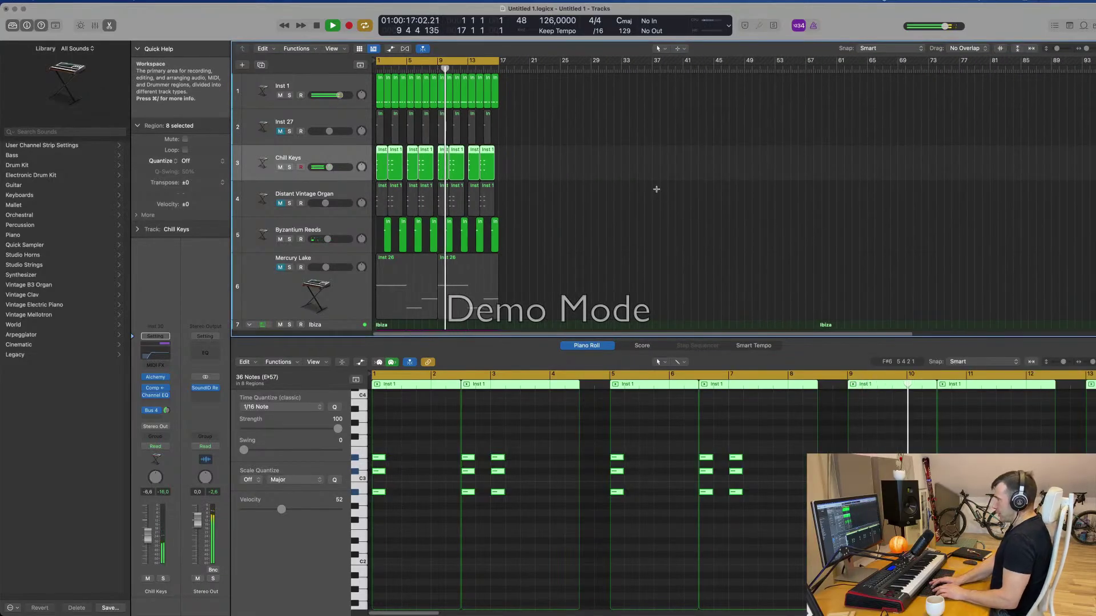
key(super+r)
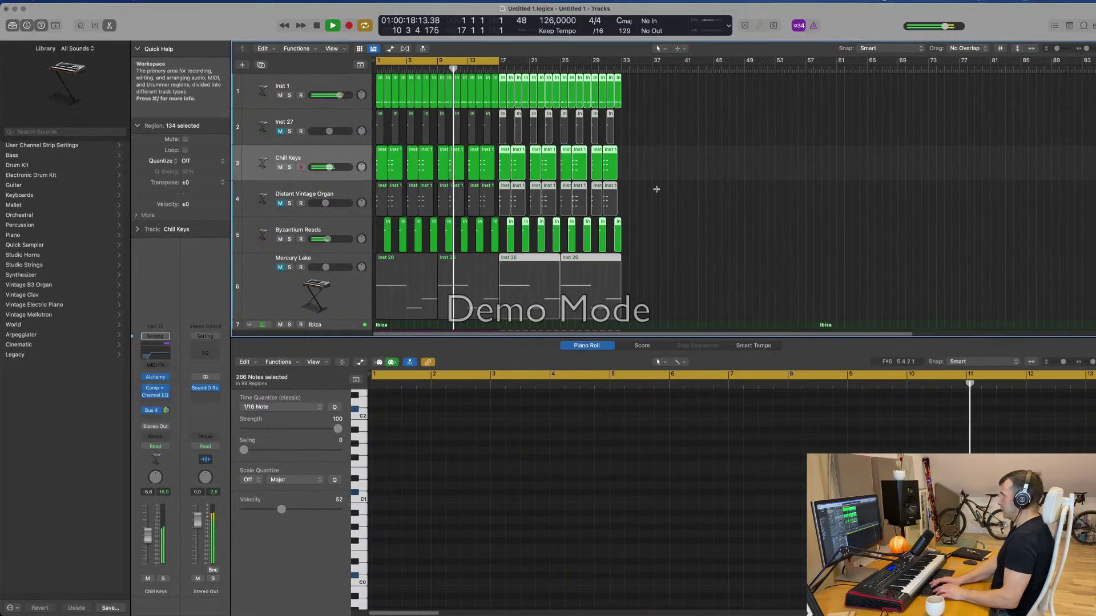
key(super+r)
key(super+r)
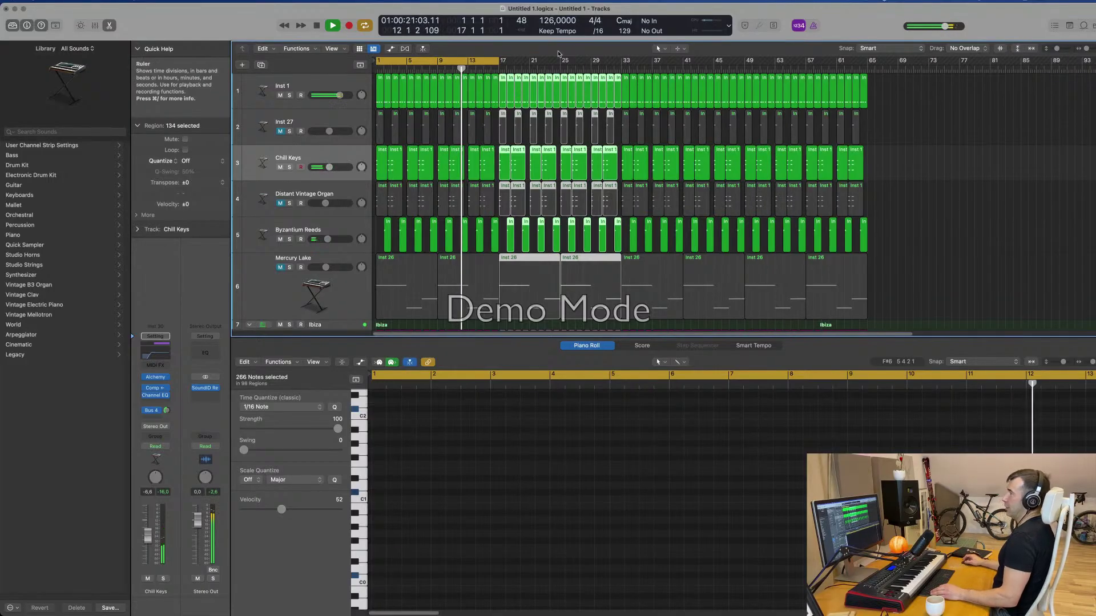
- Extend the cycle range from bar 1 to bar 65, show the secondary time ruler and deselect all regions
drag(503, 62, 831, 69)
click(332, 48)
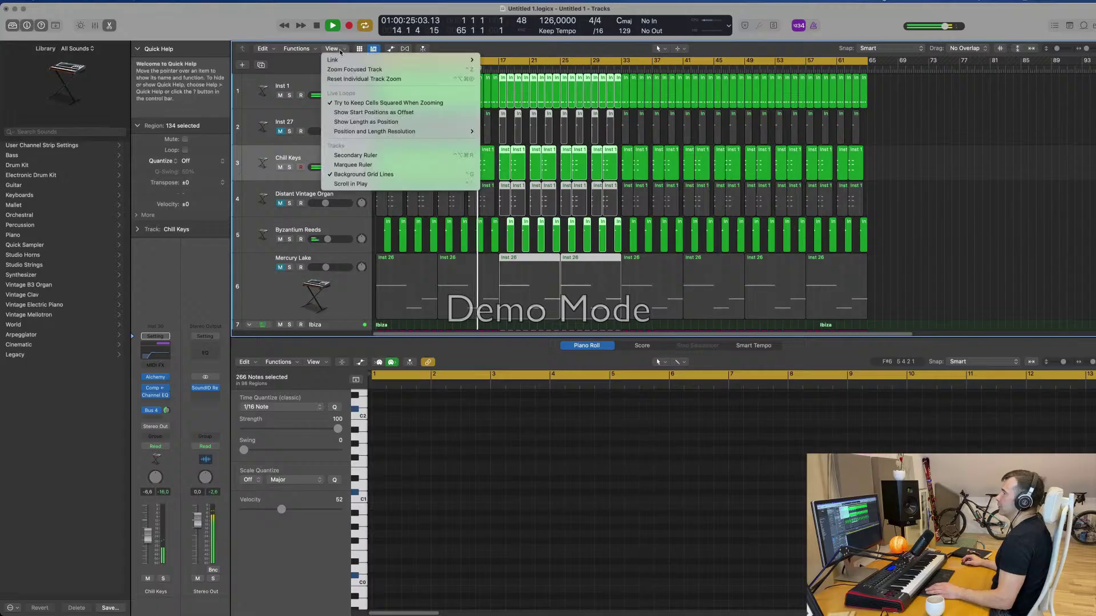
click(370, 159)
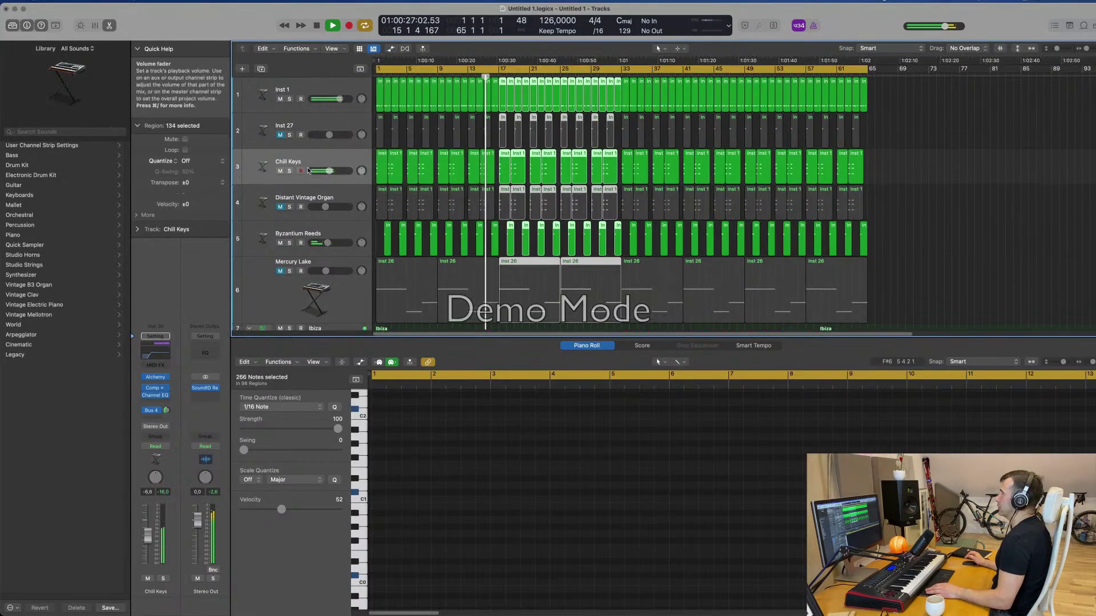
scroll(863, 144, down, 2)
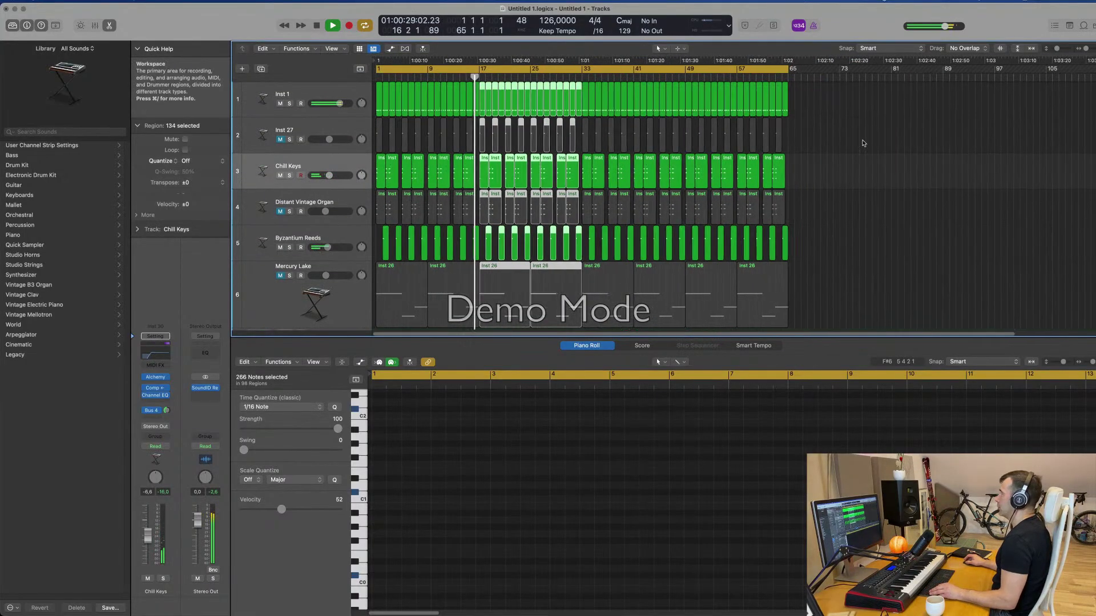
click(836, 116)
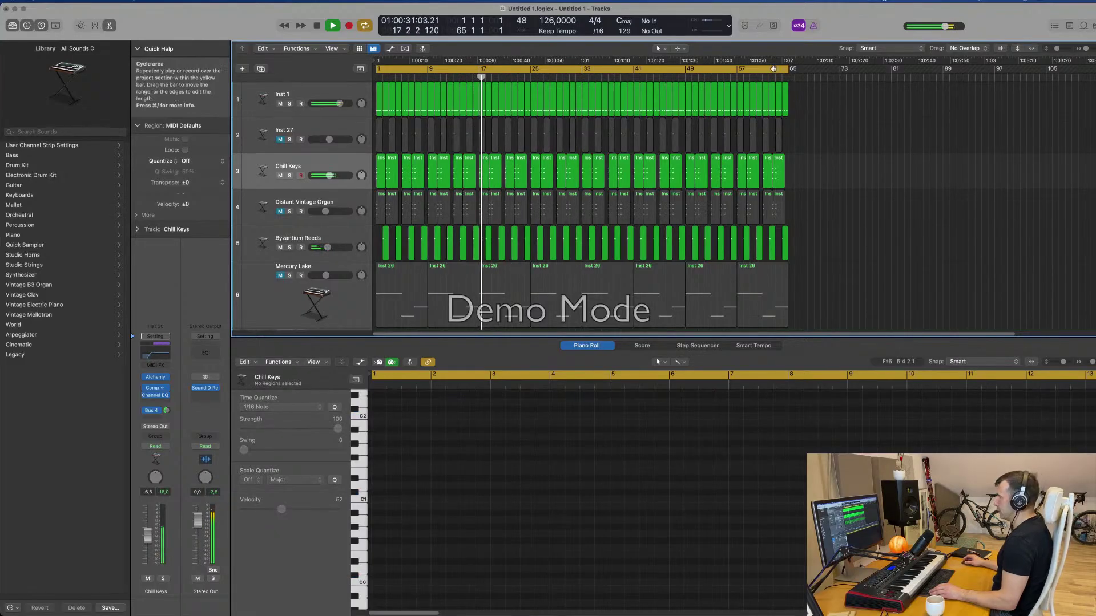
- Cycle bars 49 to 65 and repeat that section twice on all tracks so the arrangement extends to bar 97
drag(696, 70, 787, 71)
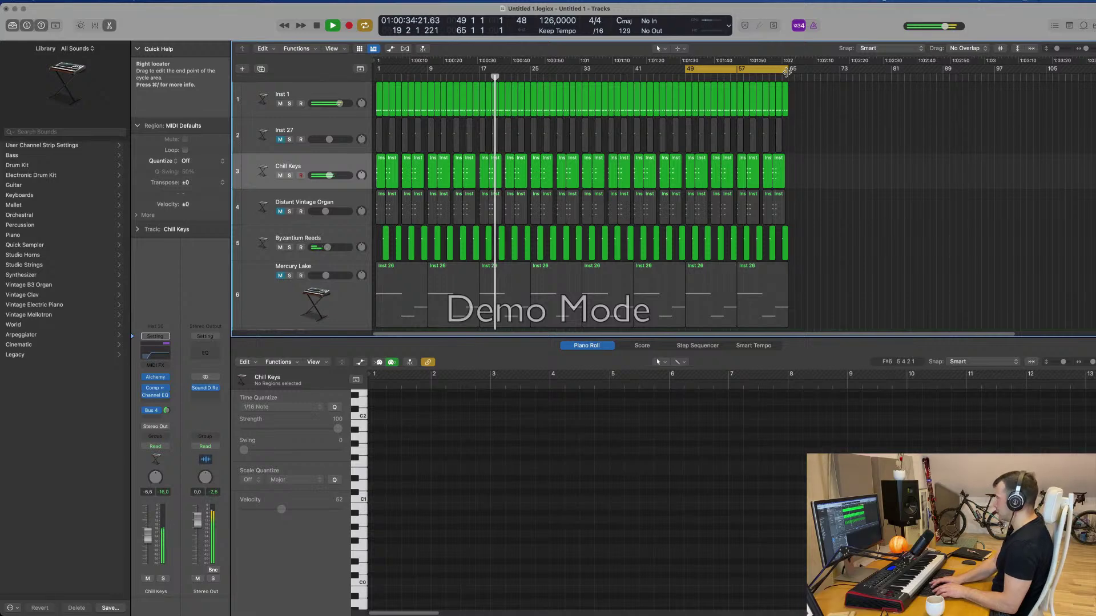
key(super+r)
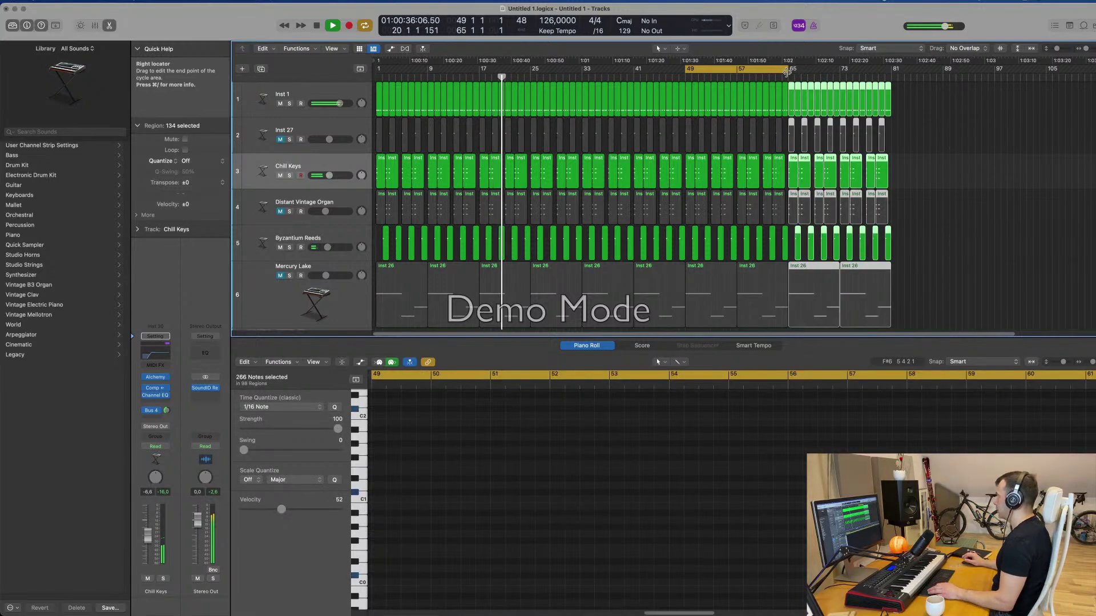
key(super+r)
click(1045, 117)
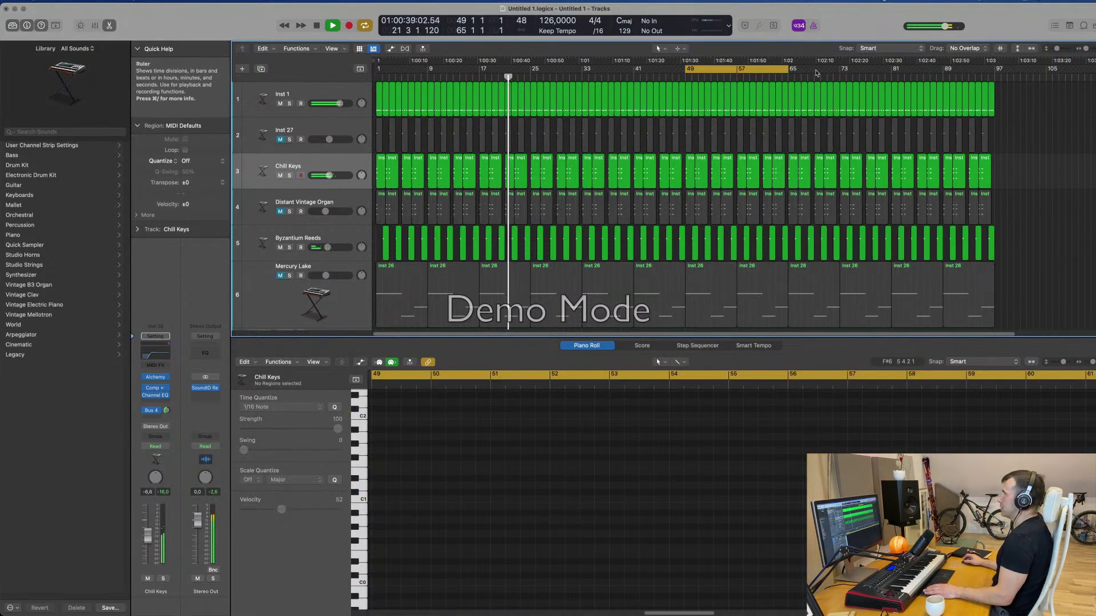
- Extend the cycle range's start back to bar 1, keeping its end at bar 65
drag(687, 69, 391, 92)
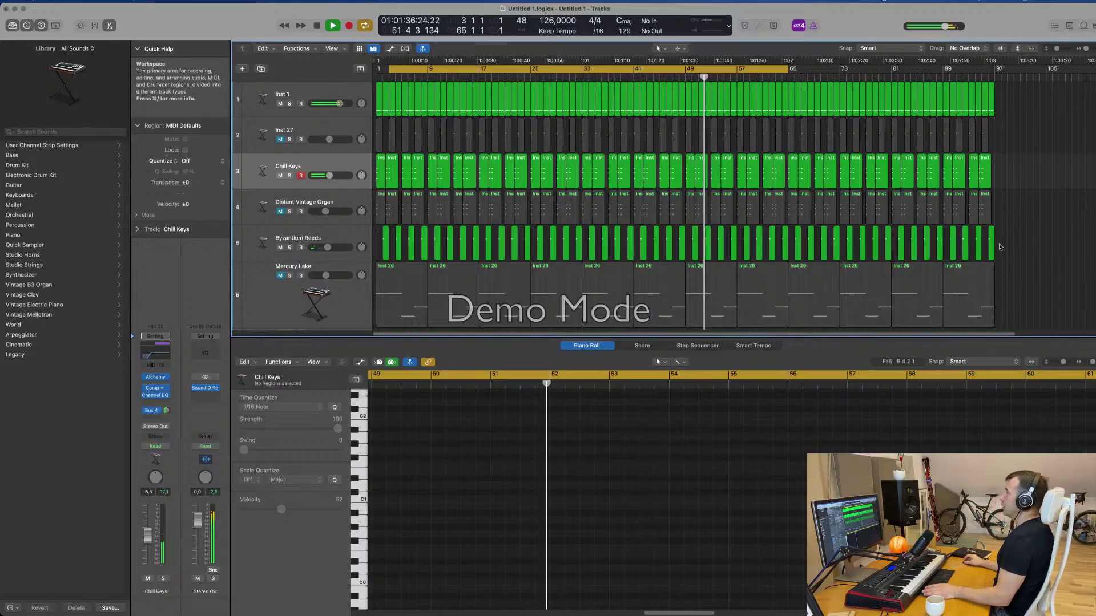
click(390, 76)
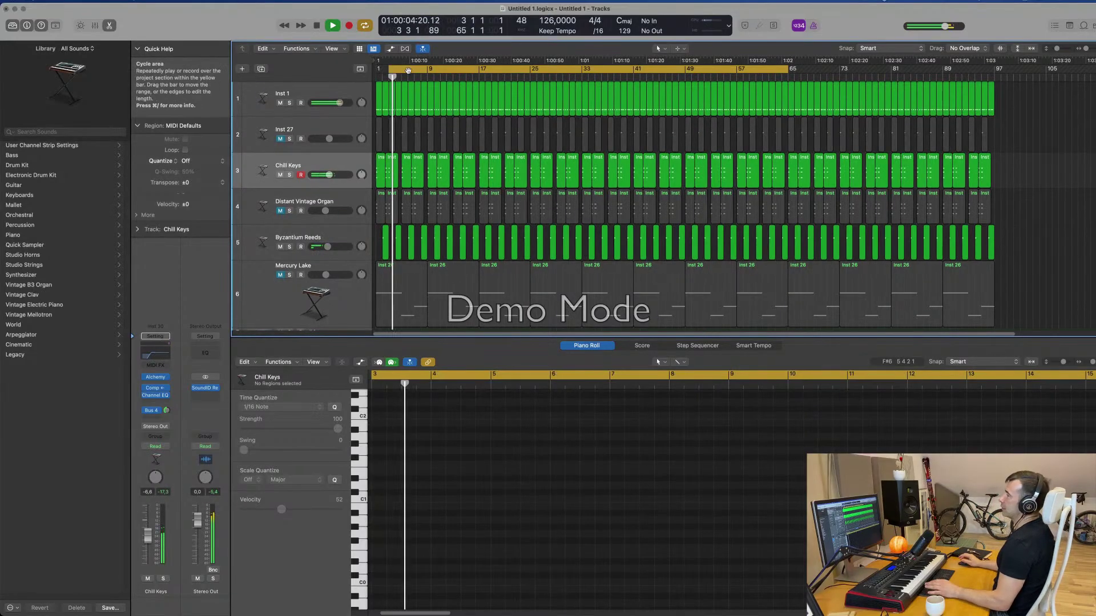
drag(391, 70, 378, 69)
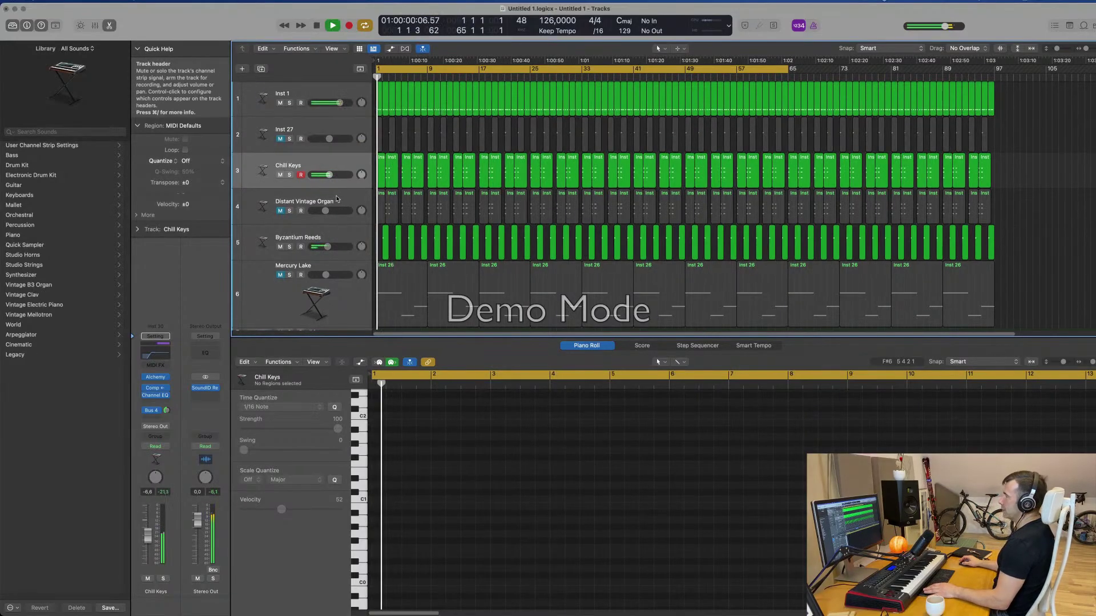
- Duplicate the Mercury Lake track with the same settings and raise the new track's volume
scroll(338, 212, down, 3)
click(342, 232)
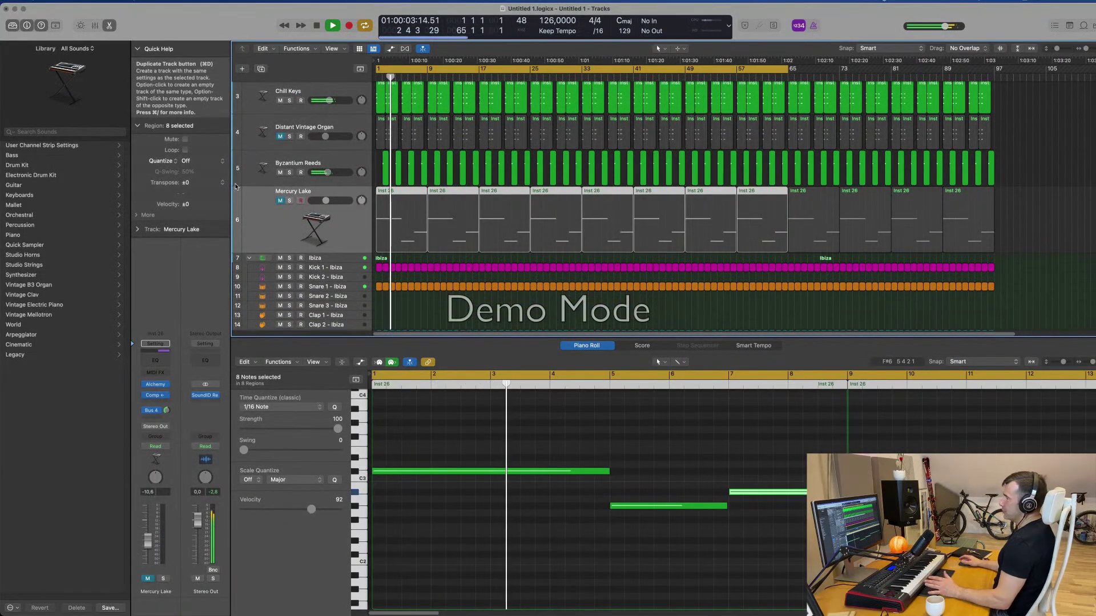
key(super+d)
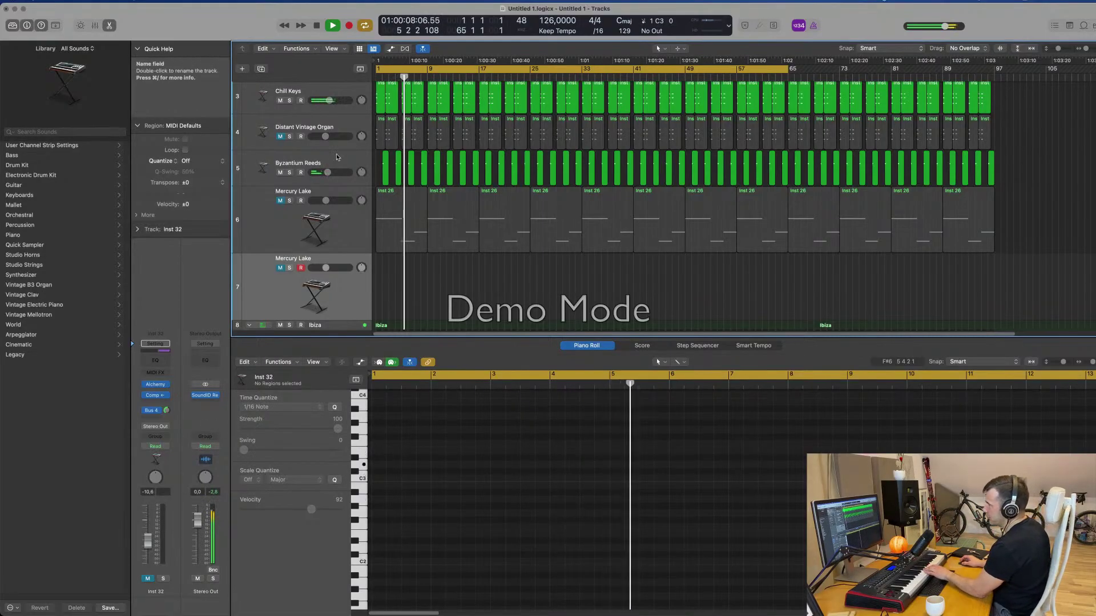
scroll(477, 251, up, 3)
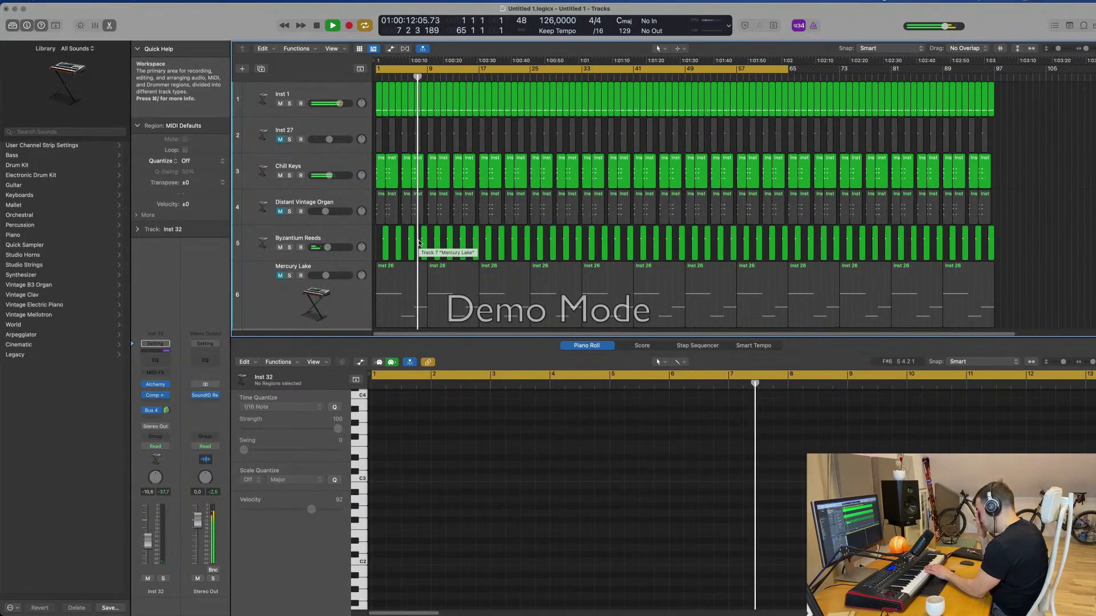
scroll(357, 183, down, 5)
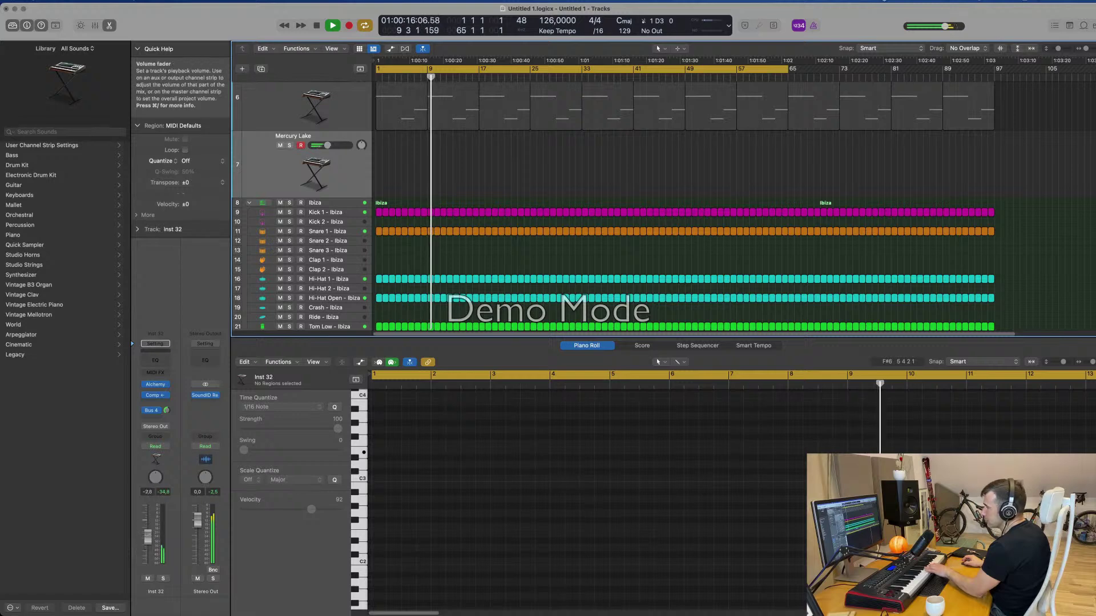
- Filter the duplicate track's Alchemy pads to Fast Attack, load Howling Space Synth and raise the track volume to -1.4 dB
mouse_move(160, 385)
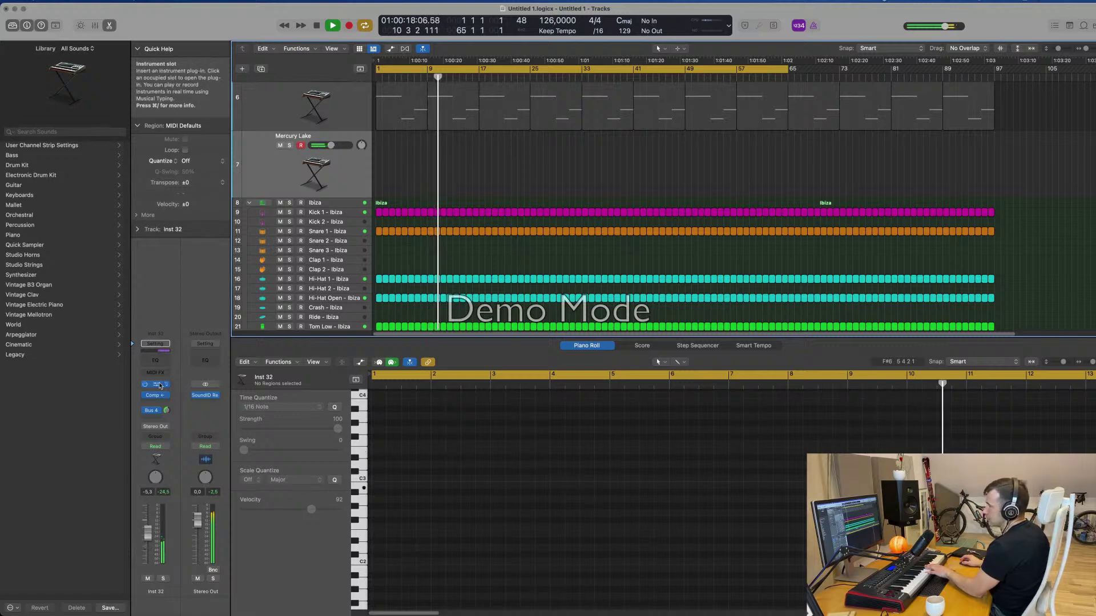
click(157, 387)
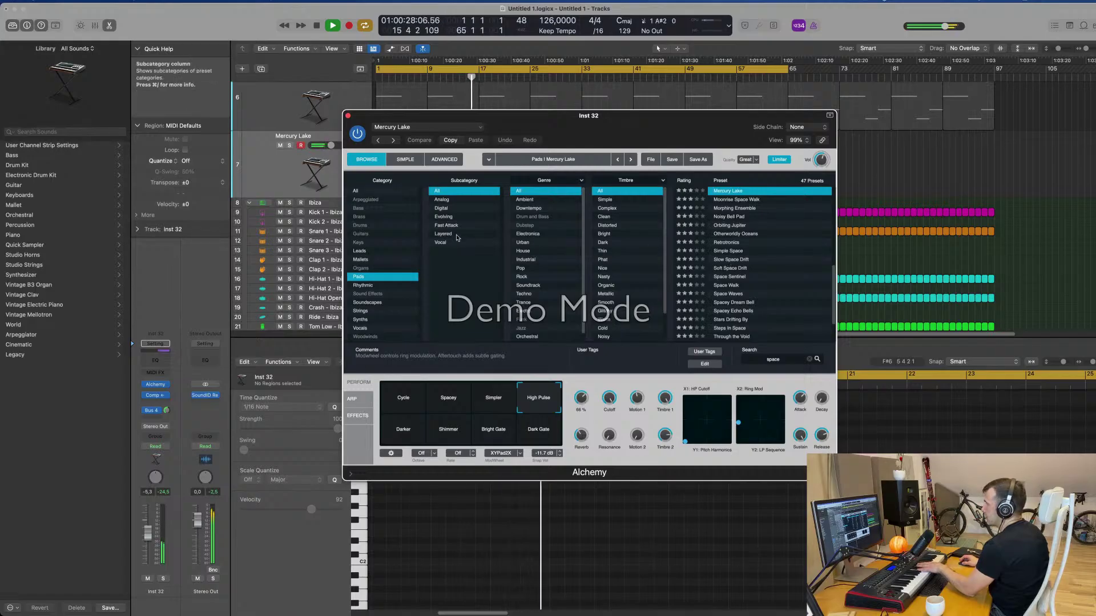
click(454, 226)
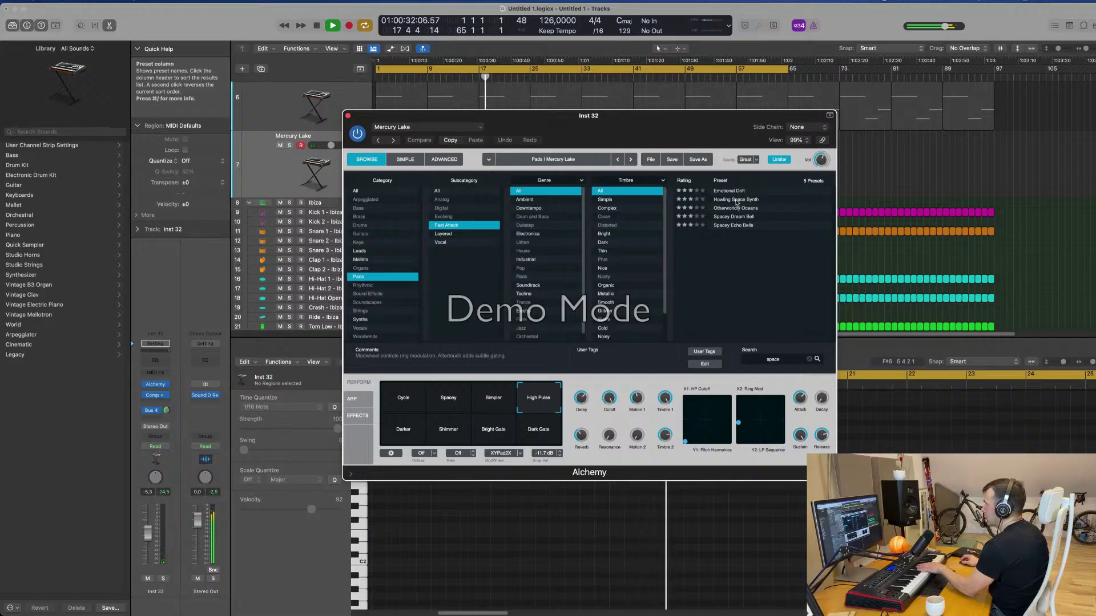
click(737, 200)
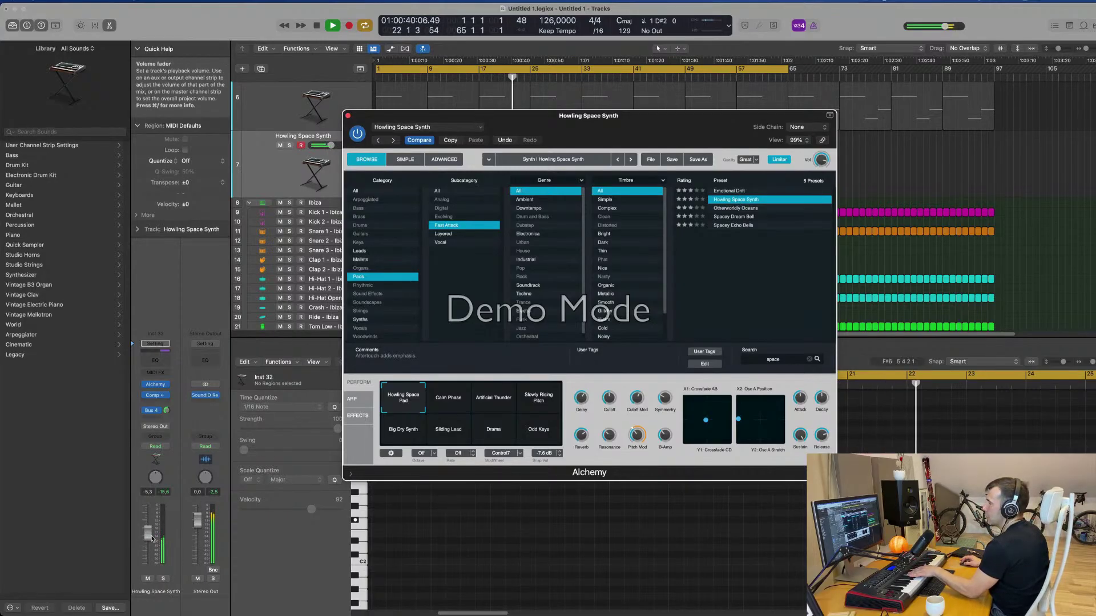
drag(336, 145, 338, 146)
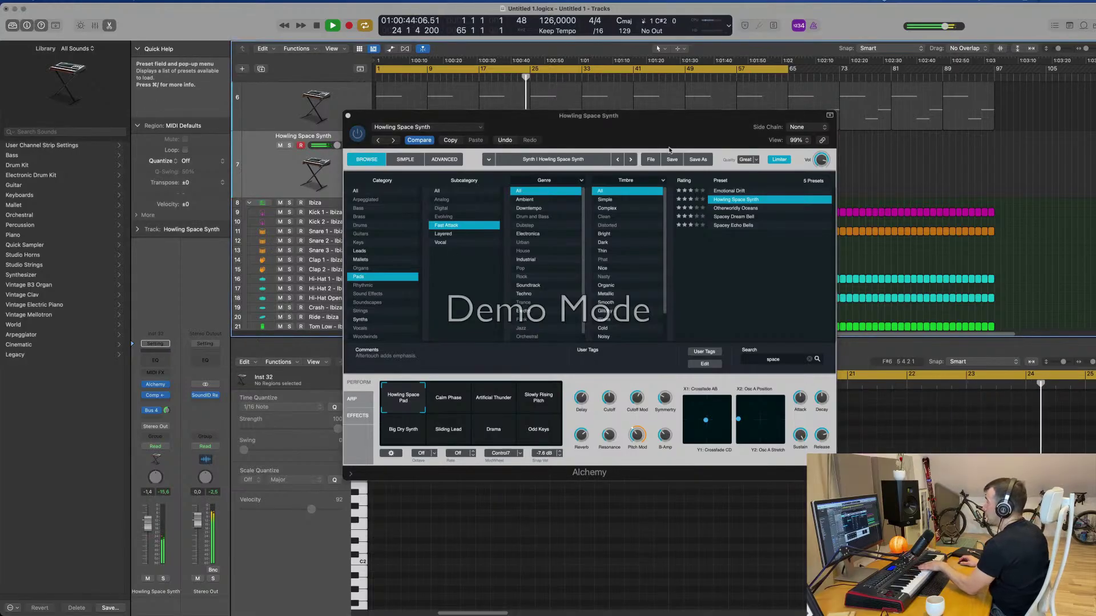
- Audition the Otherworldly Oceans and Spacey Dream Bell presets, then load Spacey Echo Bells and close the Alchemy window
click(736, 208)
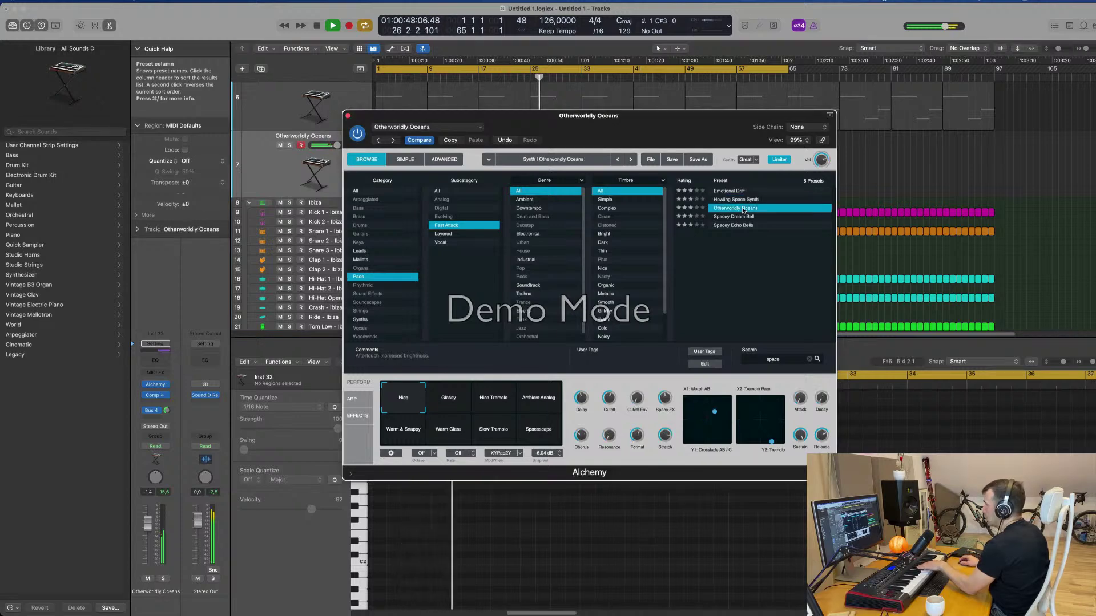
click(743, 217)
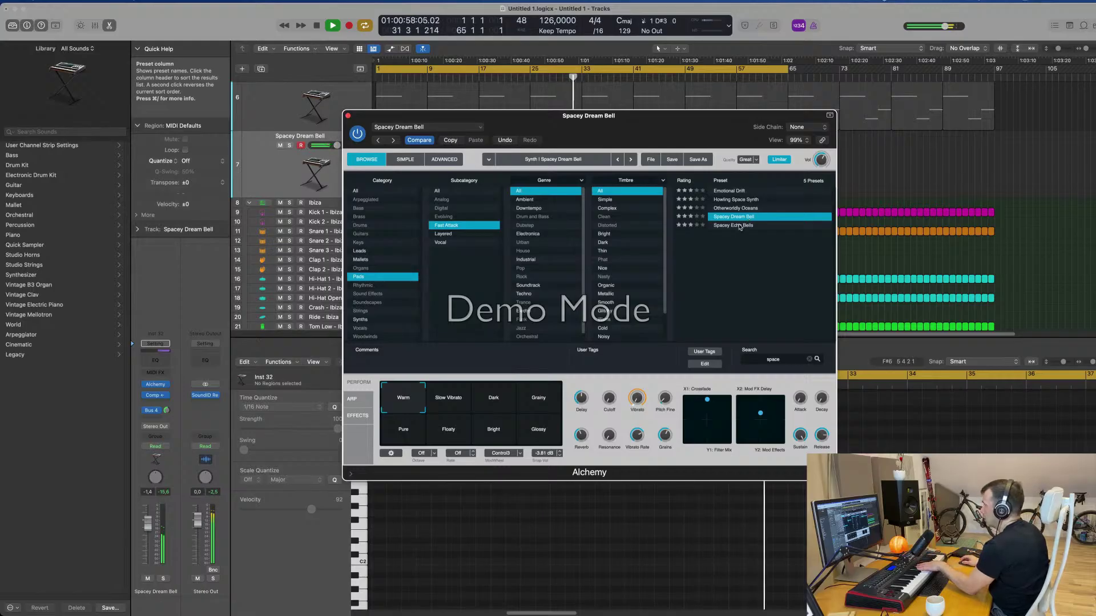
click(740, 226)
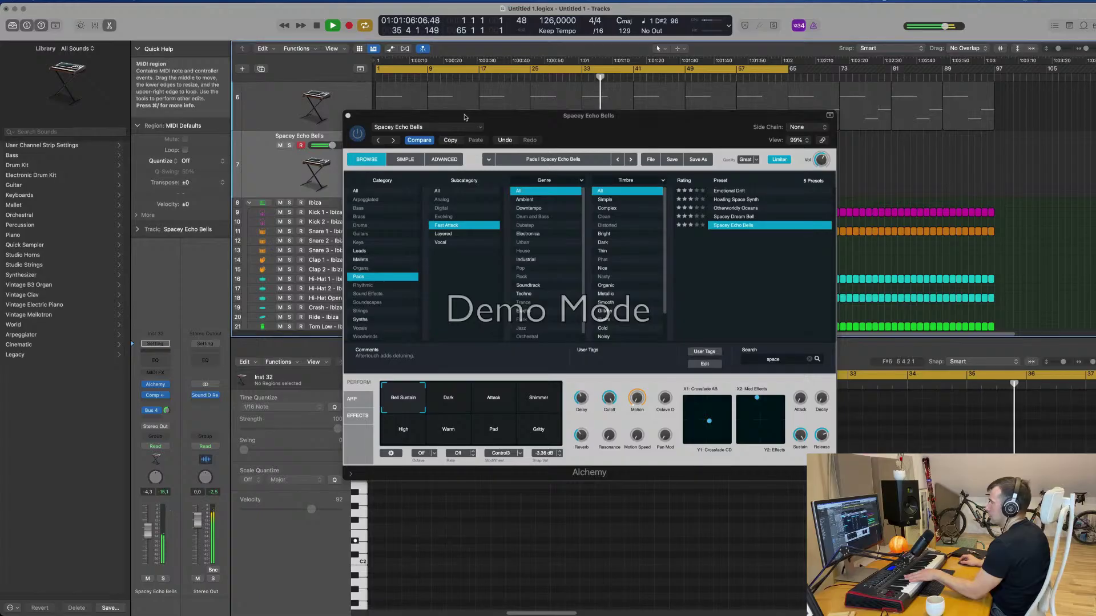
drag(555, 120, 644, 183)
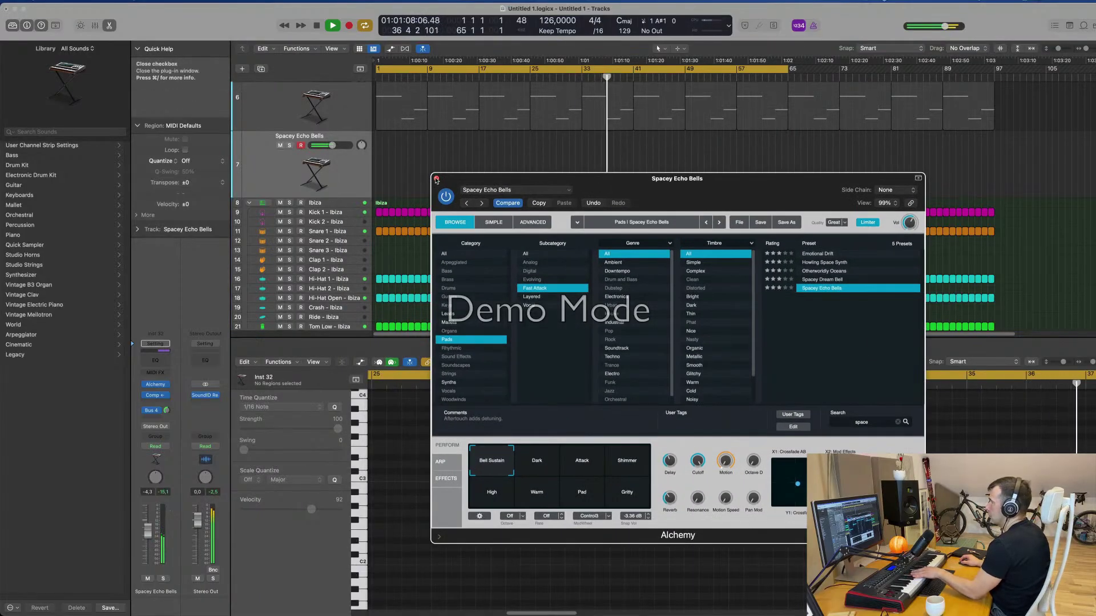
click(436, 179)
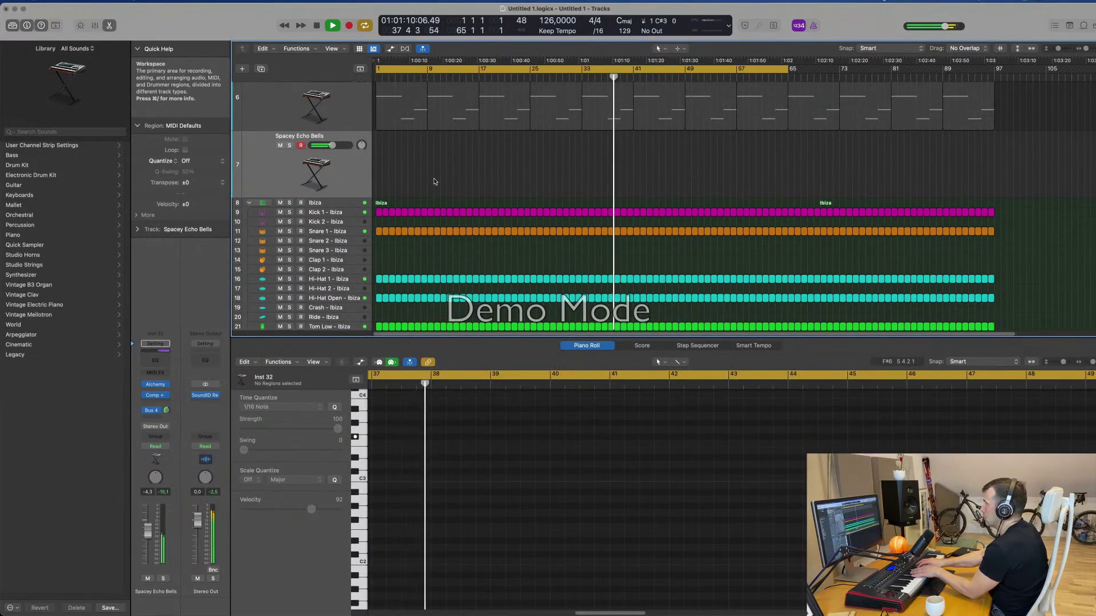
- Record a bell melody on the Spacey Echo Bells track over the looping arrangement, continuing past the cycle's return to bar 1
scroll(443, 183, up, 5)
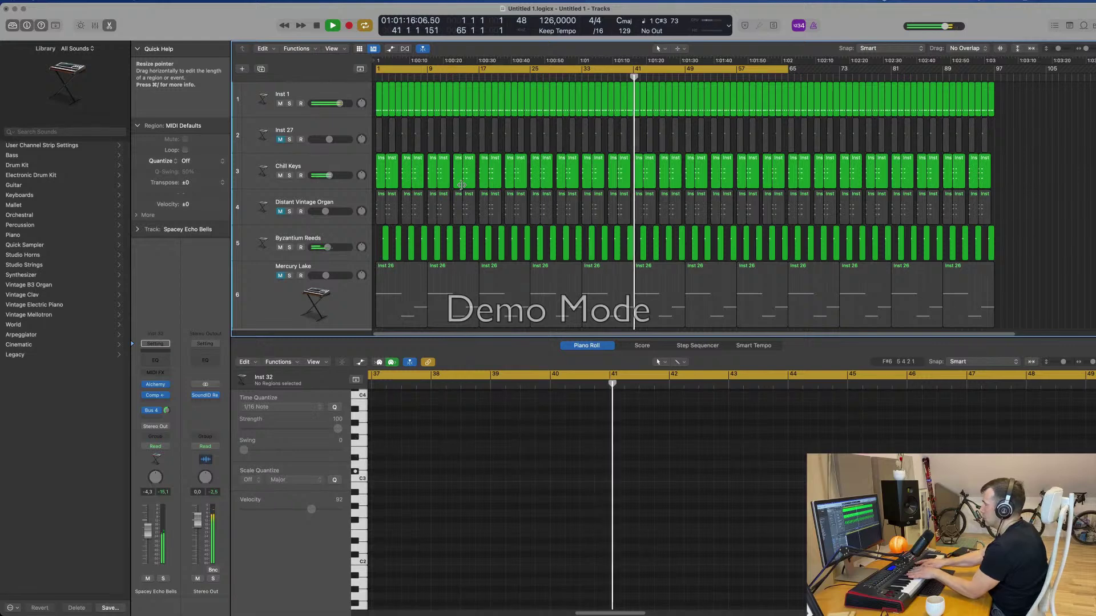
scroll(488, 184, down, 5)
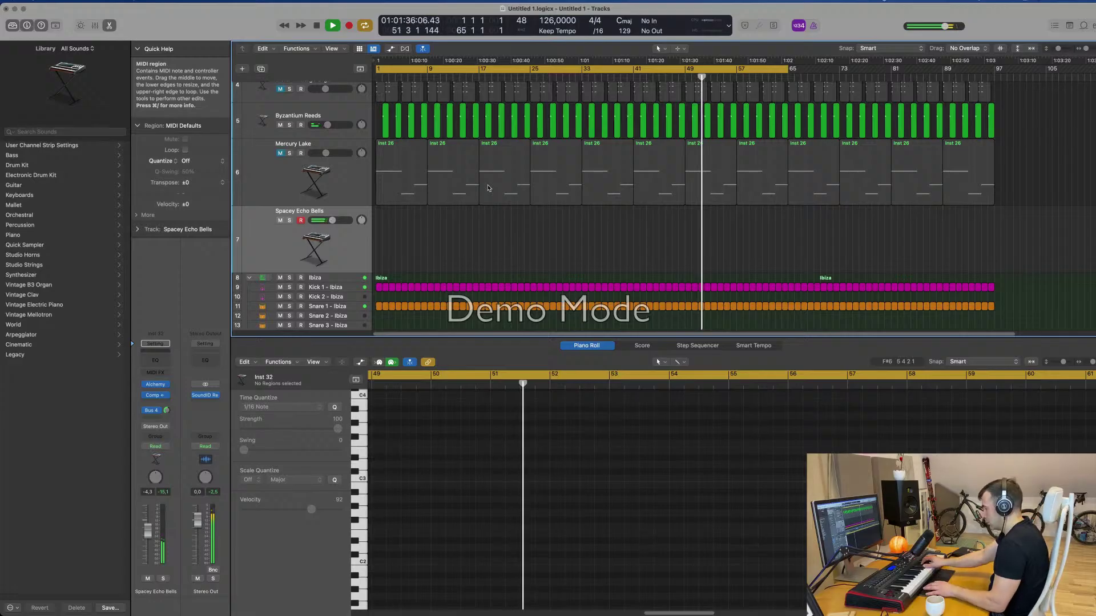
key(r)
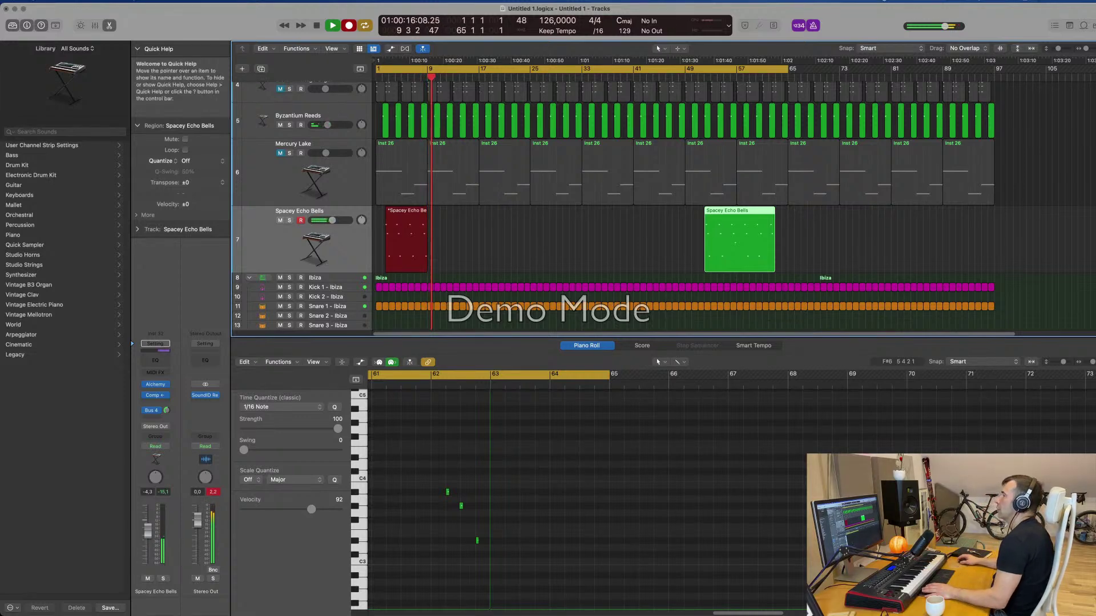
key(space)
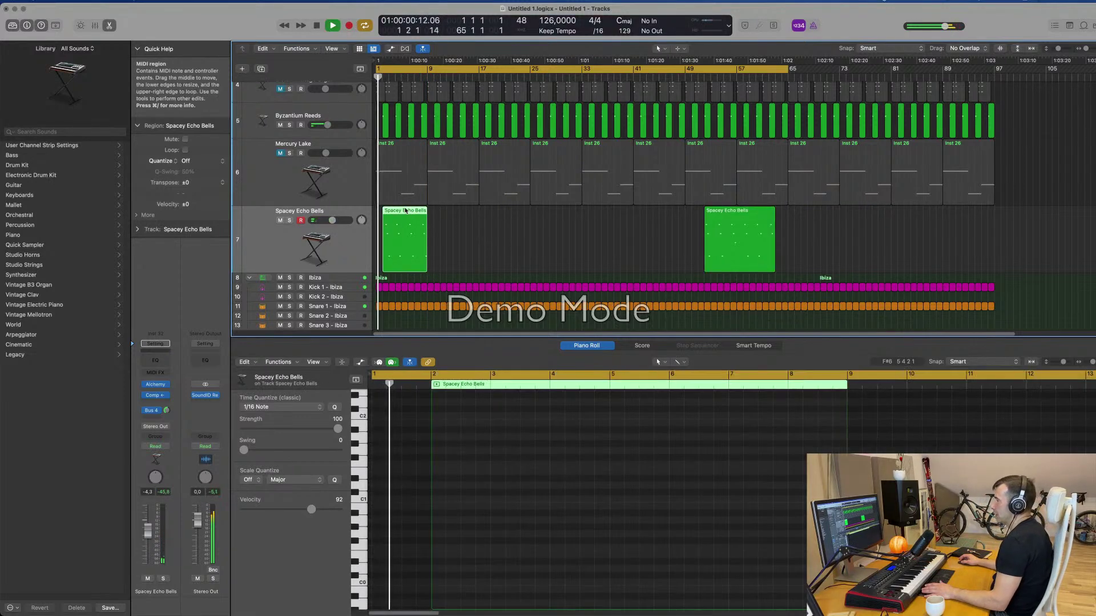
- In the first Spacey Echo Bells region, replace the opening three notes with a copy of the bar 4 group placed in bar 2
key(e)
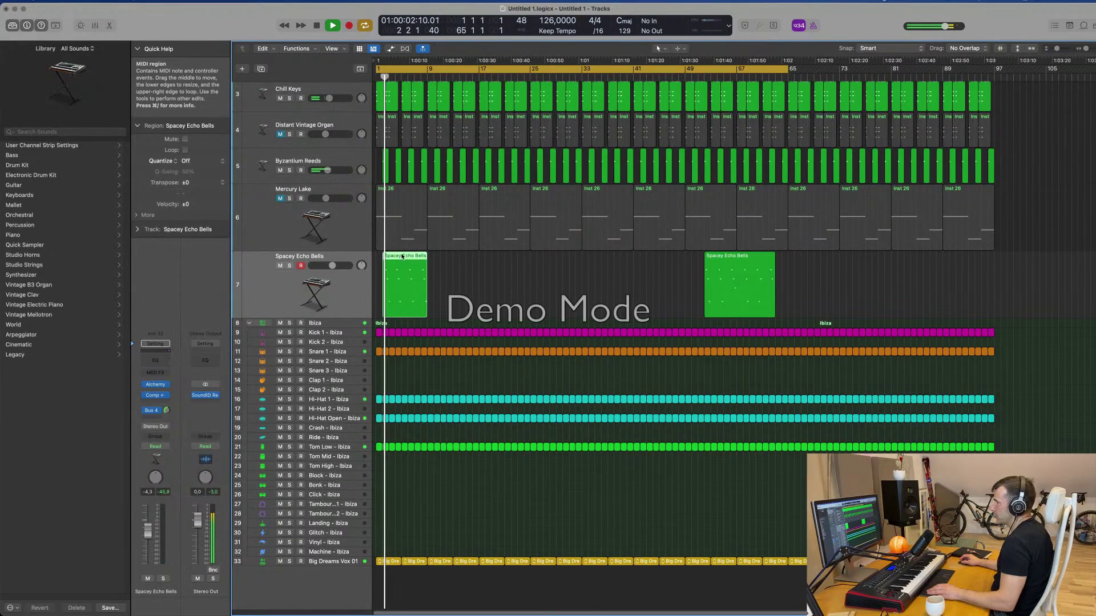
key(e)
key(super+a)
key(z)
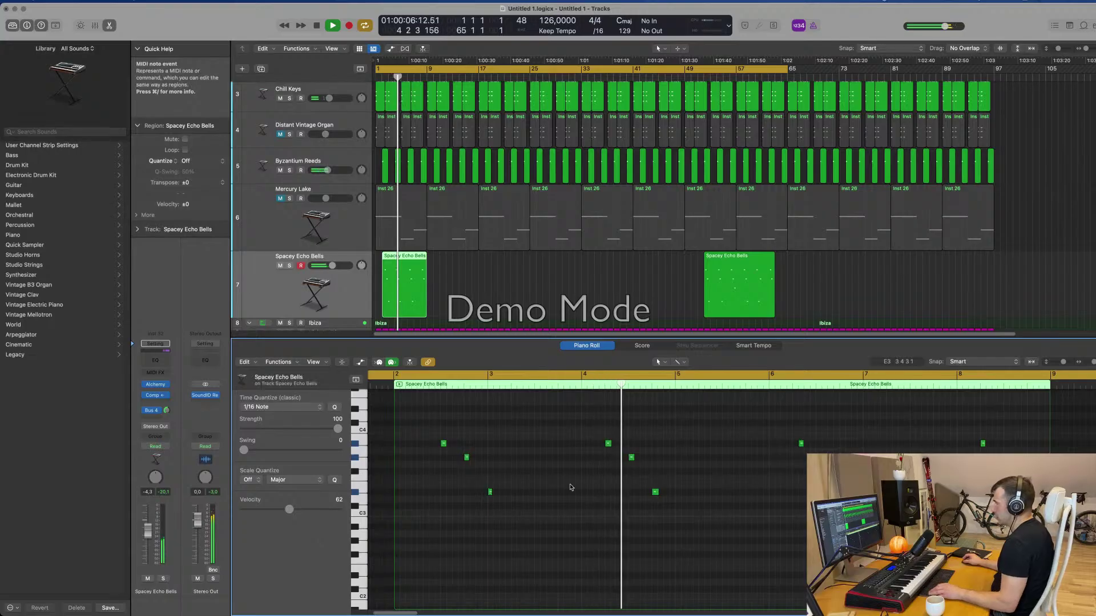
click(608, 493)
key(z)
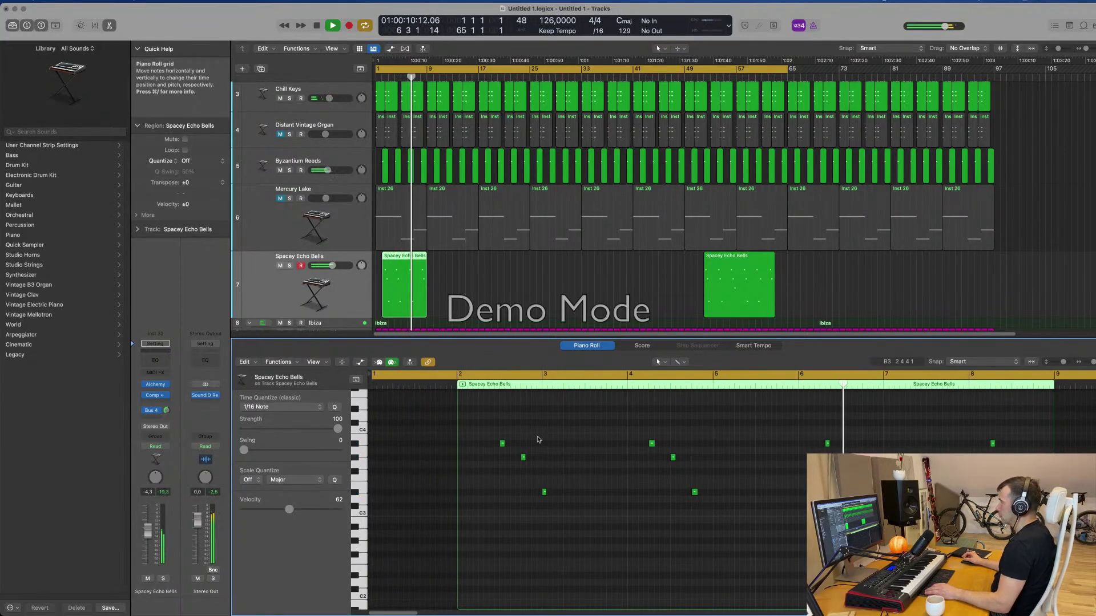
drag(491, 434, 553, 501)
key(Delete)
drag(710, 509, 594, 446)
drag(540, 445, 481, 446)
- Replay the arrangement from bar 1 and check the timing of the edited bell notes in the Piano Roll
key(space)
key(space)
key(super+Left)
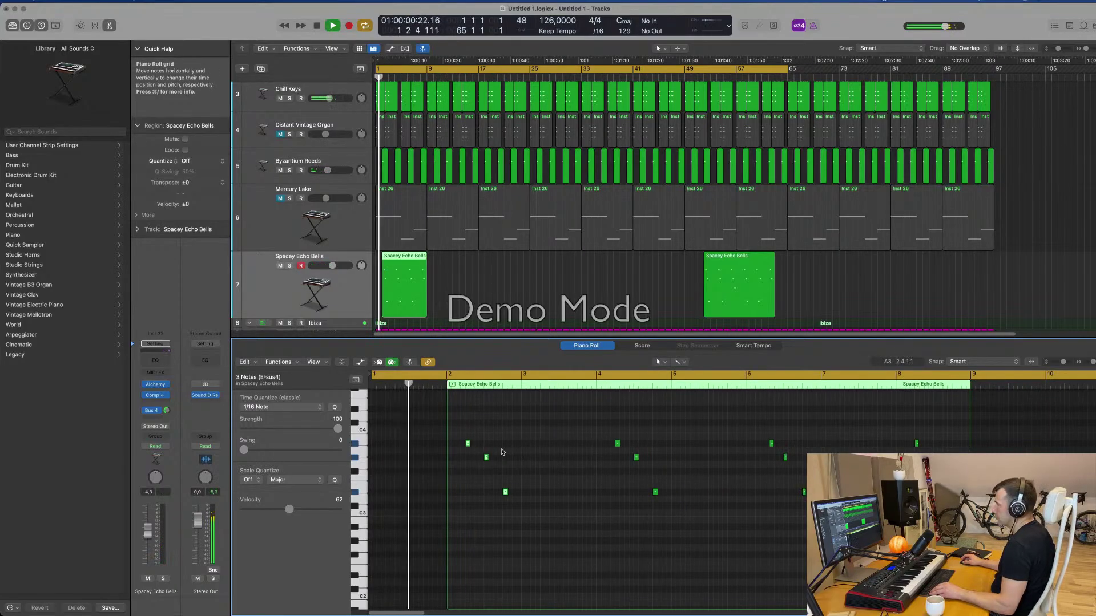
key(super+Left)
scroll(503, 451, up, 2)
scroll(504, 451, down, 1)
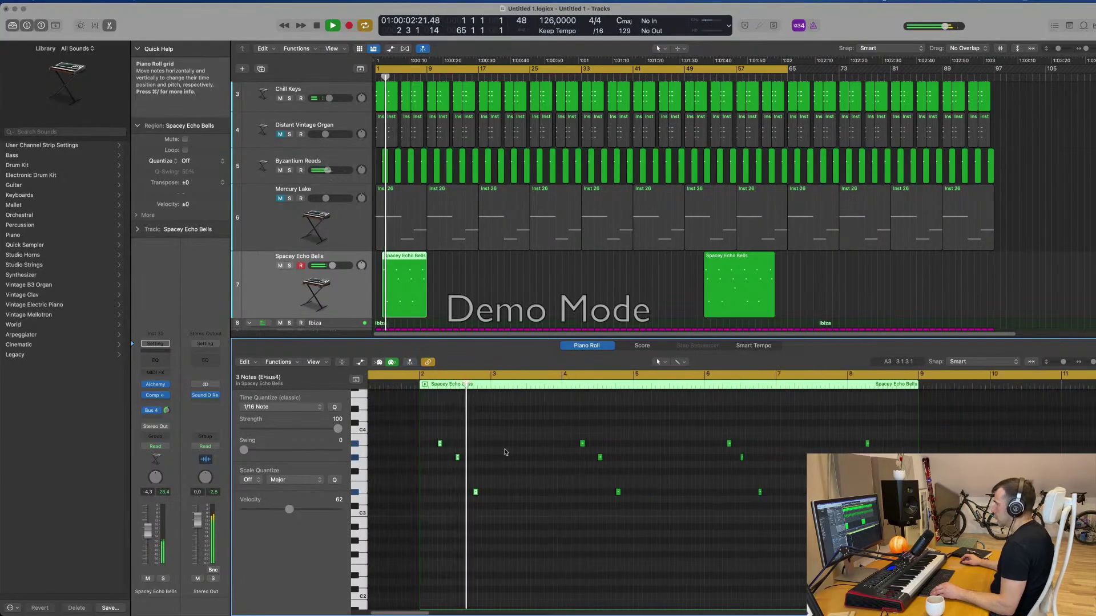
scroll(513, 452, left, 1)
scroll(515, 453, down, 2)
scroll(516, 452, up, 1)
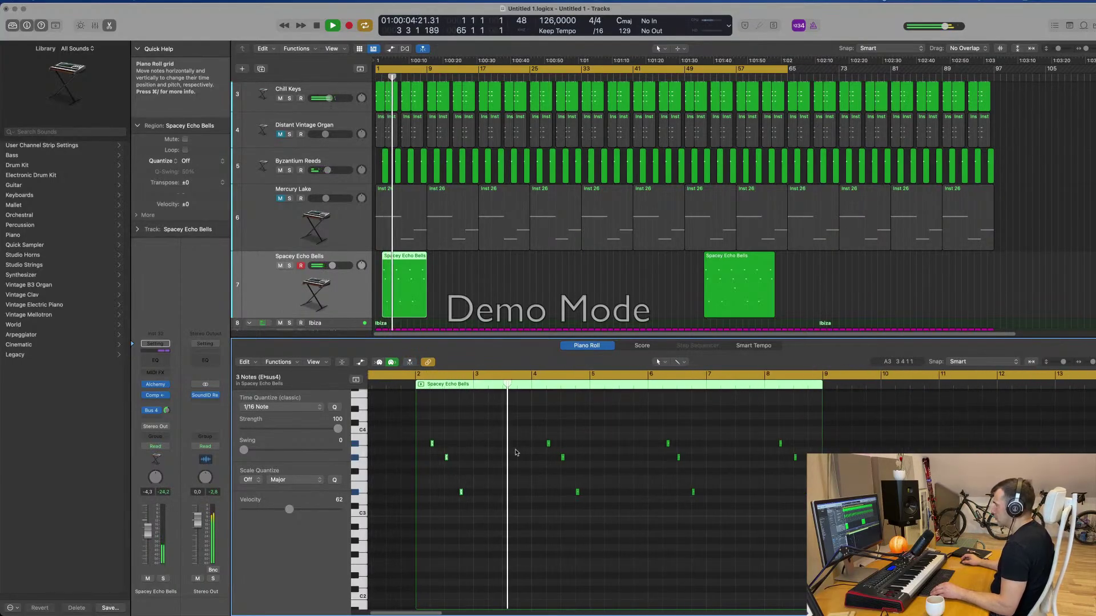
- Replace the bell notes from bar 6 onward with a copy of the first six notes placed four bars on
drag(656, 428, 808, 518)
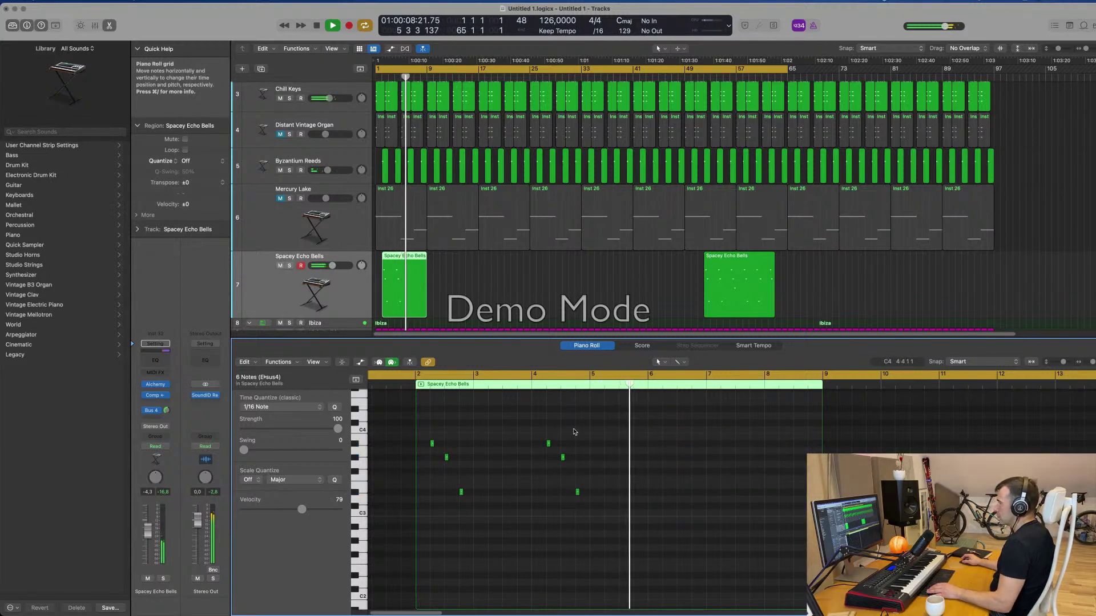
drag(586, 431, 421, 535)
key(space)
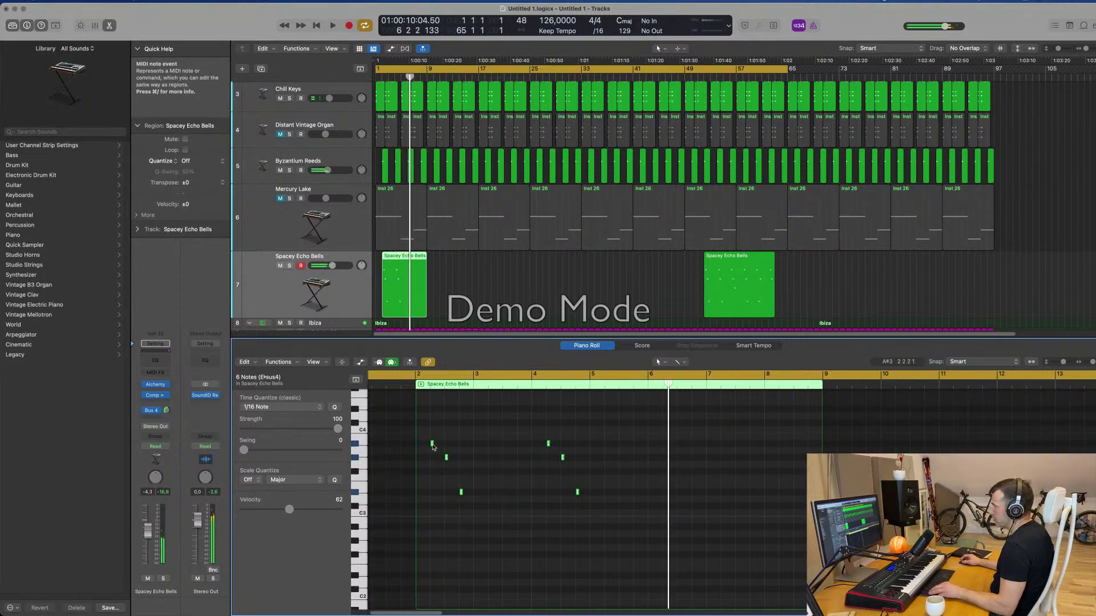
drag(433, 444, 668, 454)
key(space)
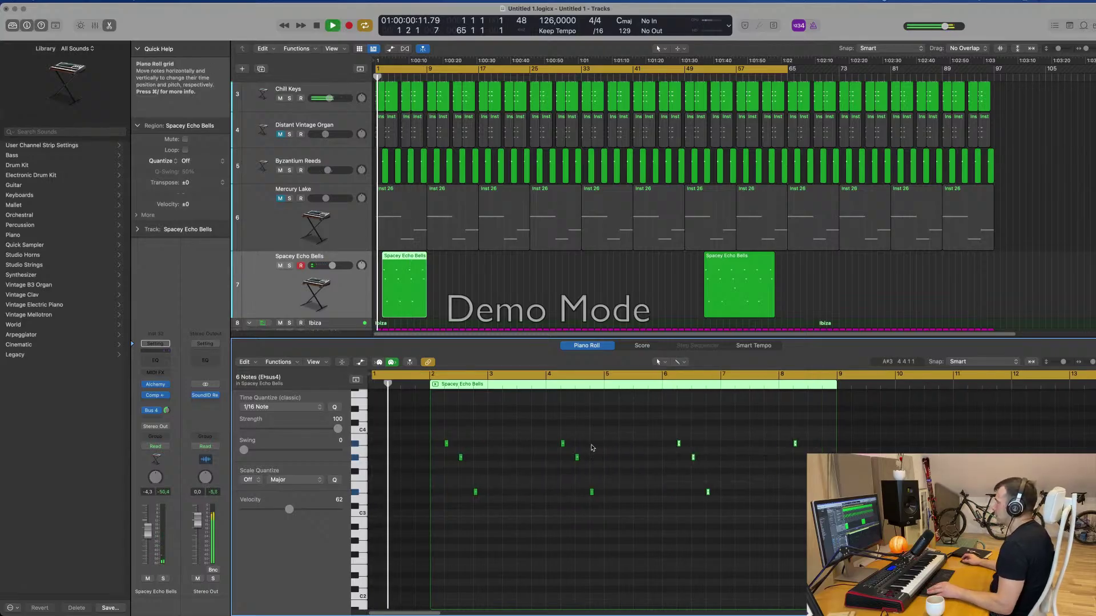
- Delete the second Spacey Echo Bells region and extend the first region's start back to bar 1
click(727, 280)
key(Delete)
click(384, 308)
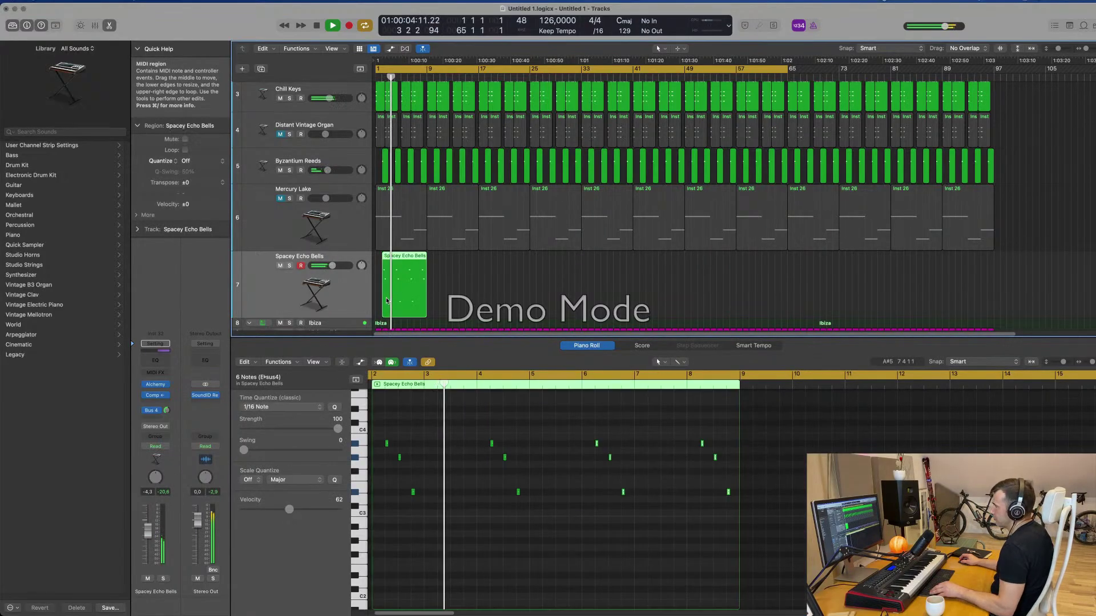
drag(383, 308, 376, 308)
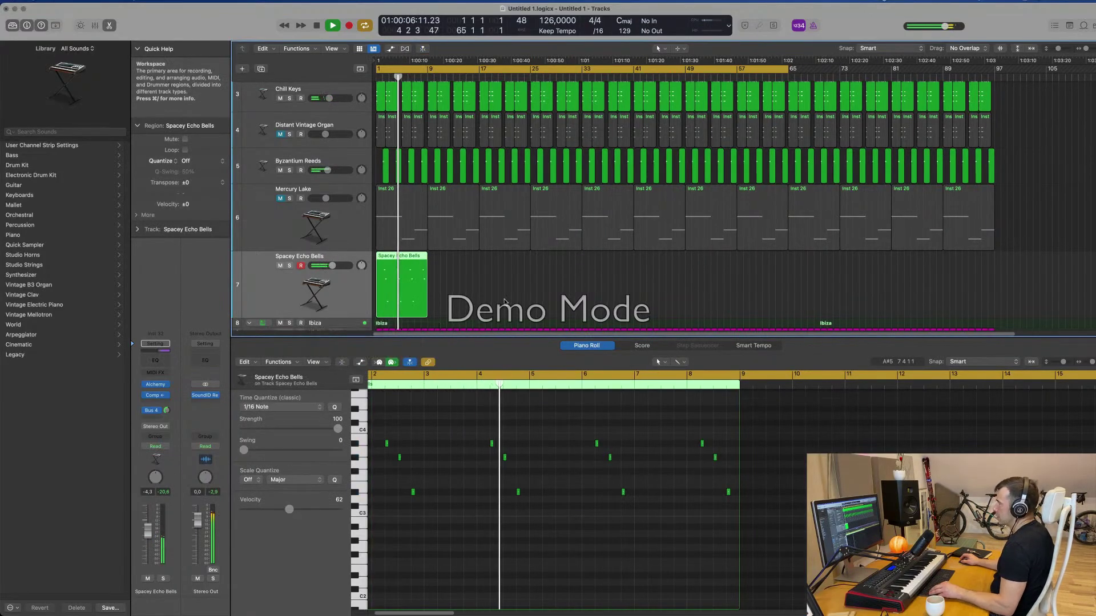
- Repeat the first eight-bar Spacey Echo Bells region three times so the bells run up to bar 33
key(super+Right)
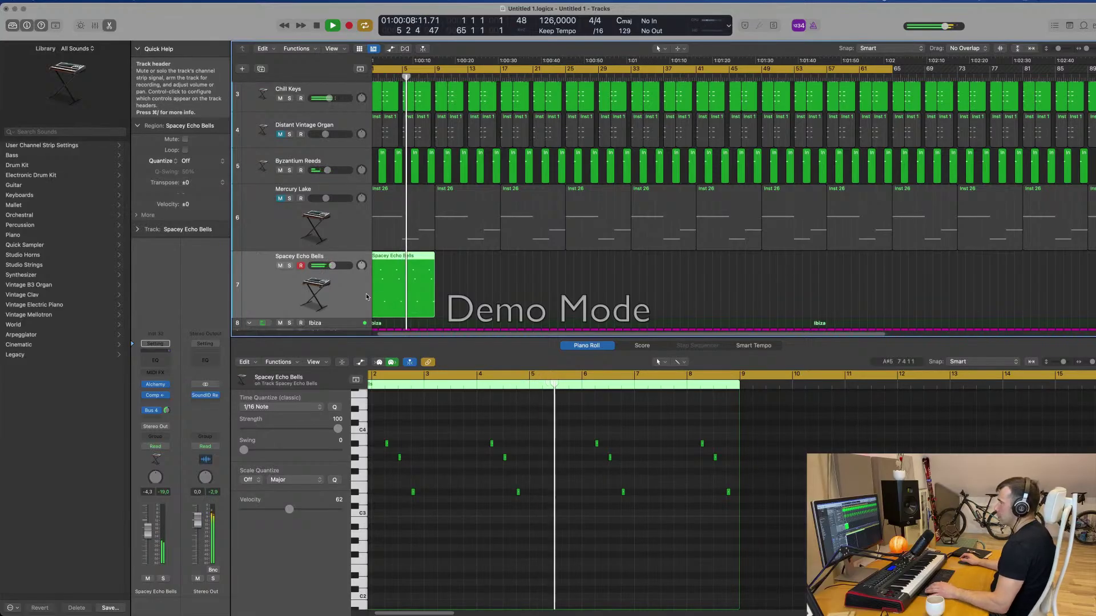
scroll(351, 286, down, 1)
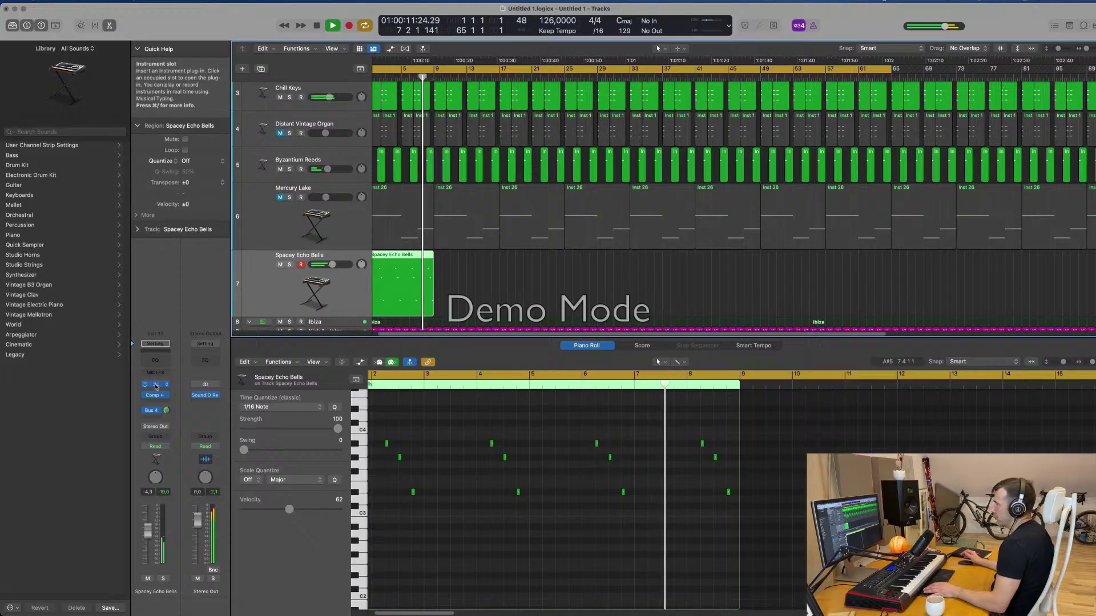
key(v)
drag(733, 184, 846, 155)
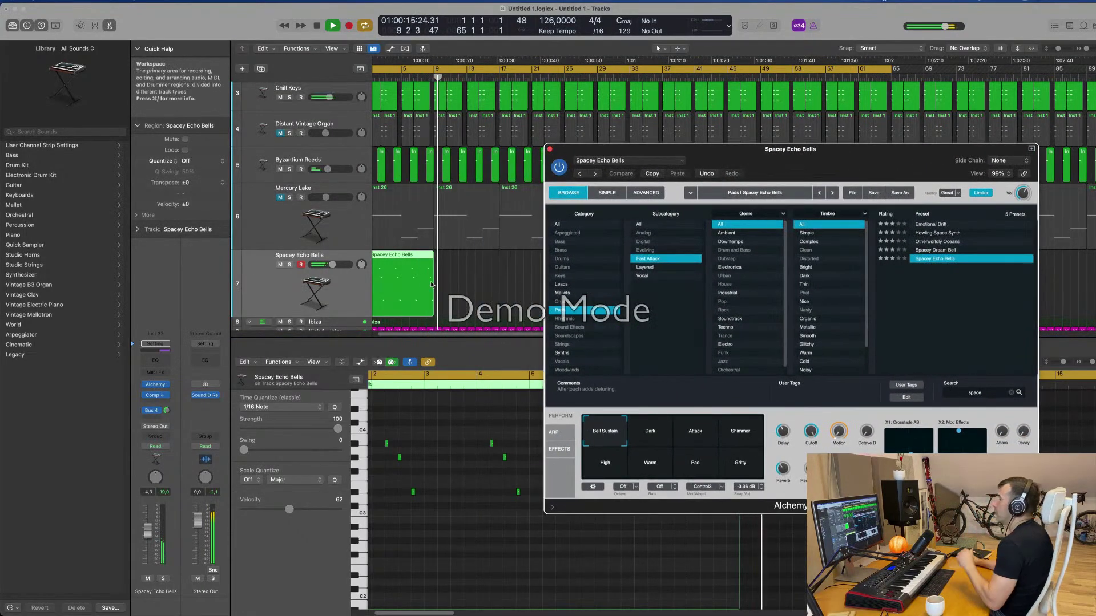
click(387, 292)
key(super+r)
key(super+r)
key(super+r)
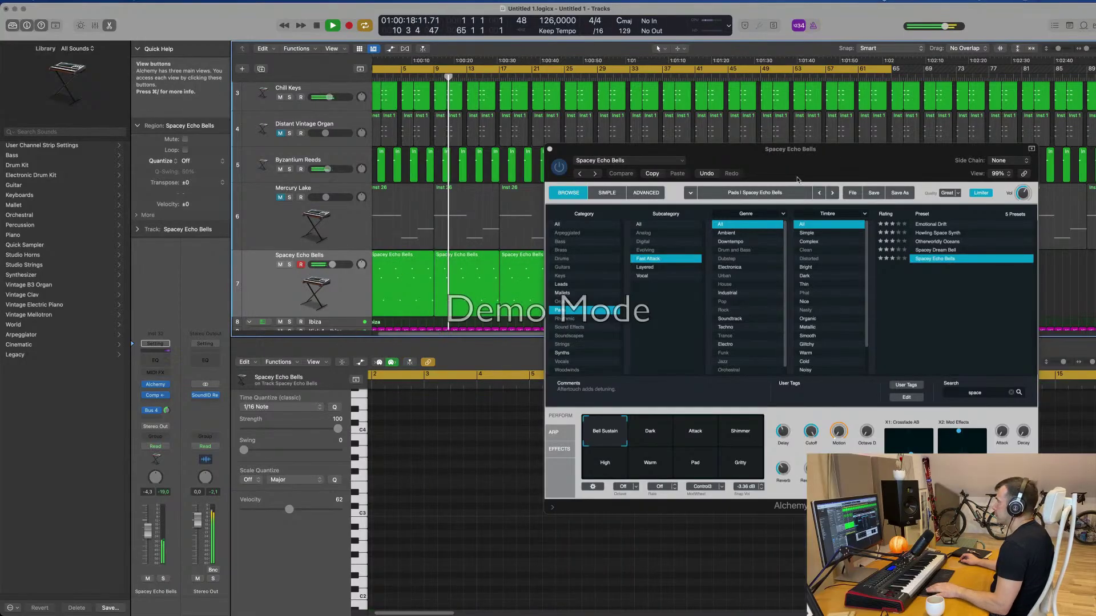
- Close the Alchemy window and repeat the four Spacey Echo Bells regions twice, extending the bells to bar 97
drag(847, 150, 675, 275)
click(865, 1)
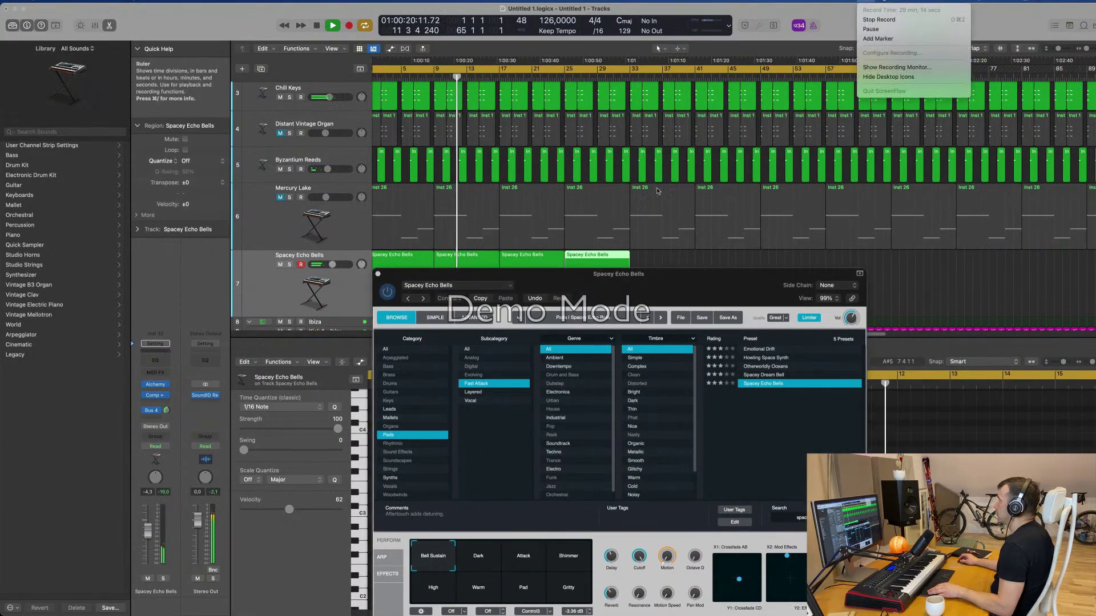
click(695, 262)
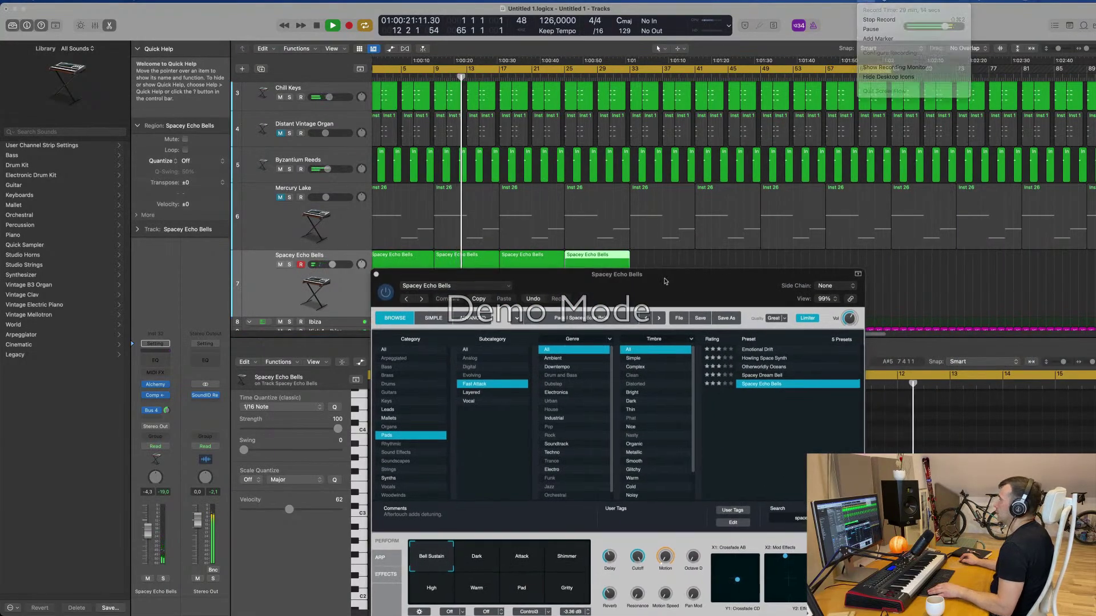
click(378, 274)
key(super+Left)
click(371, 291)
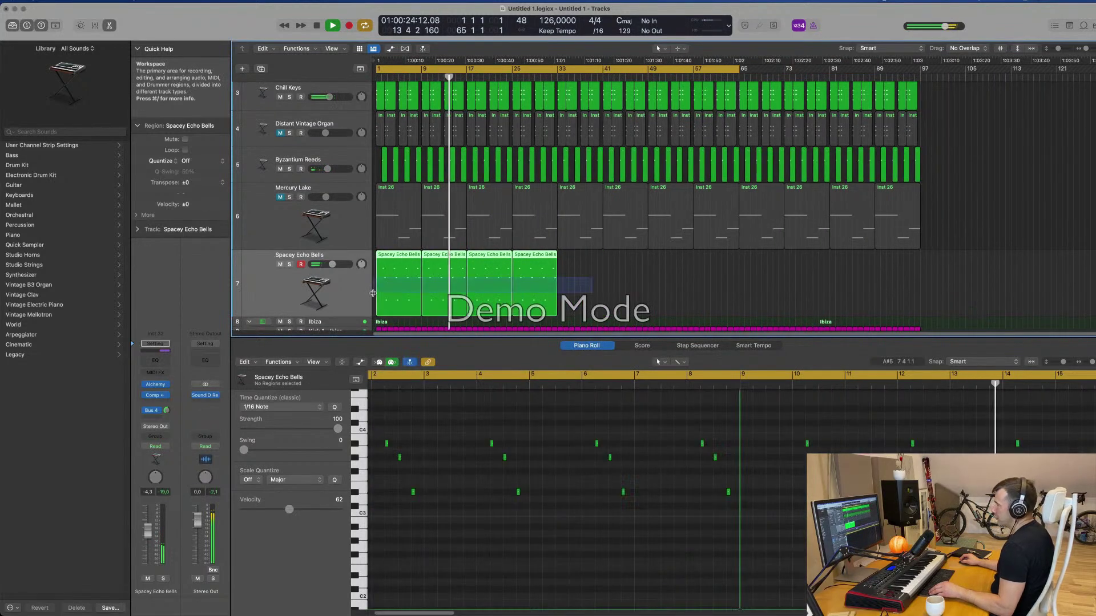
key(super+r)
key(super+r)
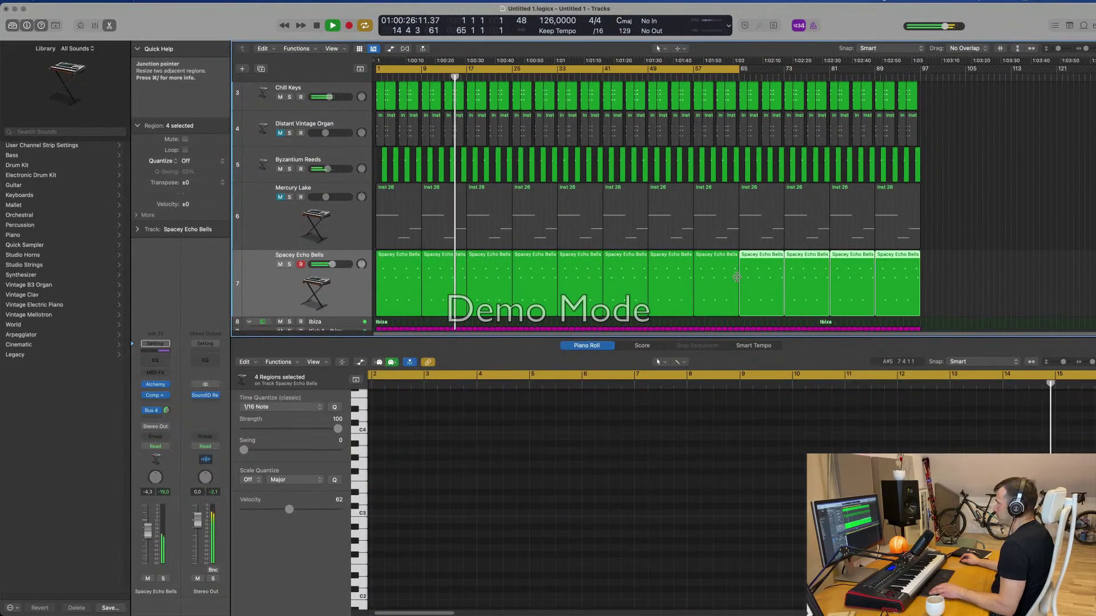
click(340, 283)
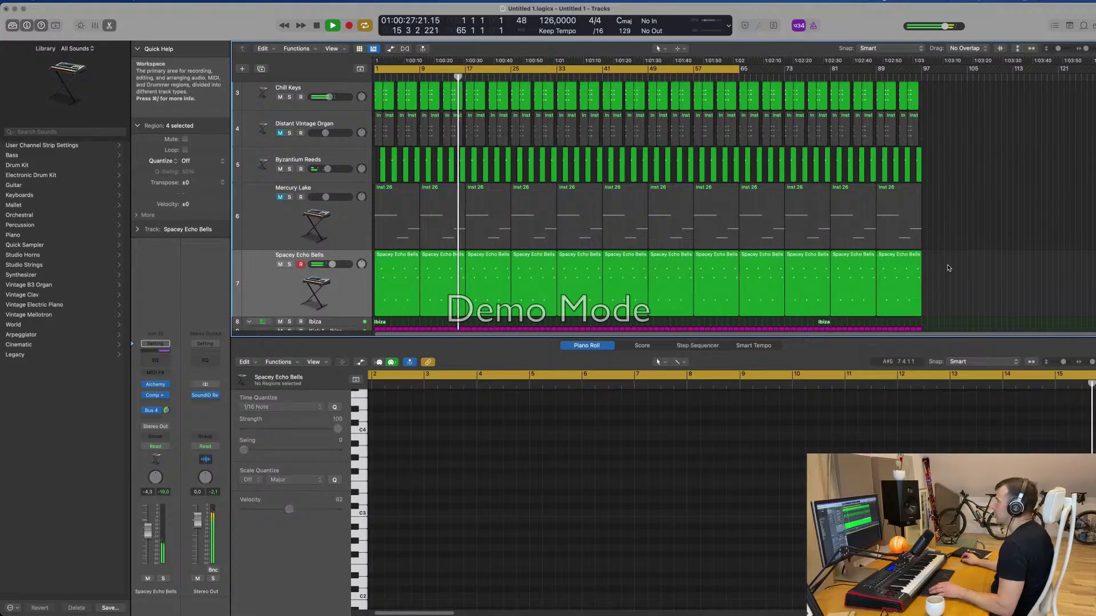
click(340, 283)
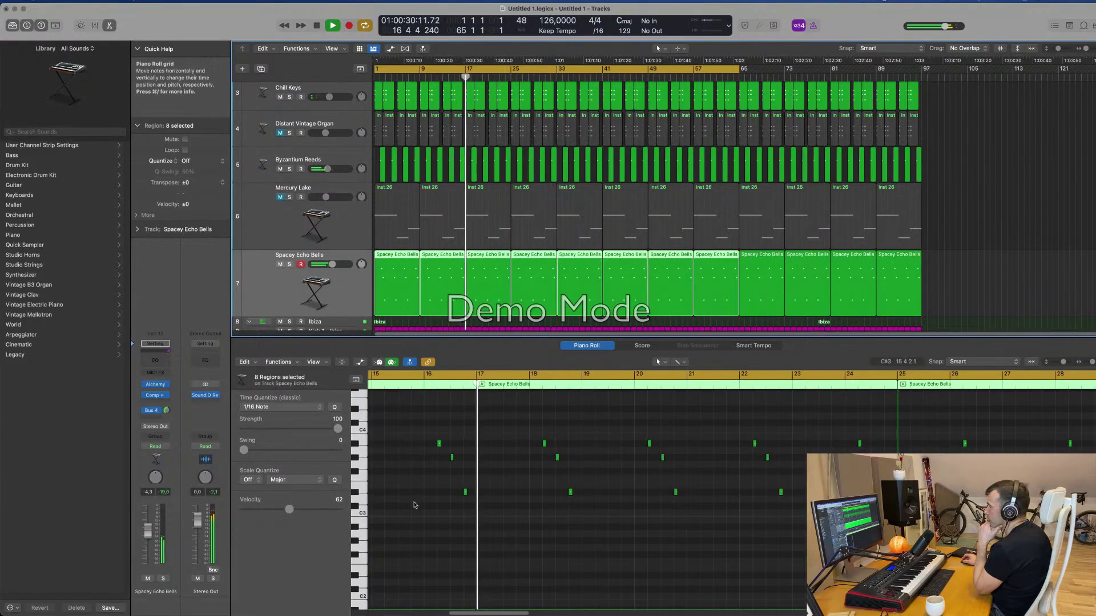
- Audition the Alchemy snapshots Dark, Attack, Shimmer, High, Warm, Pad and Gritty during playback, and return to Bell Sustain
click(155, 386)
drag(619, 322, 556, 159)
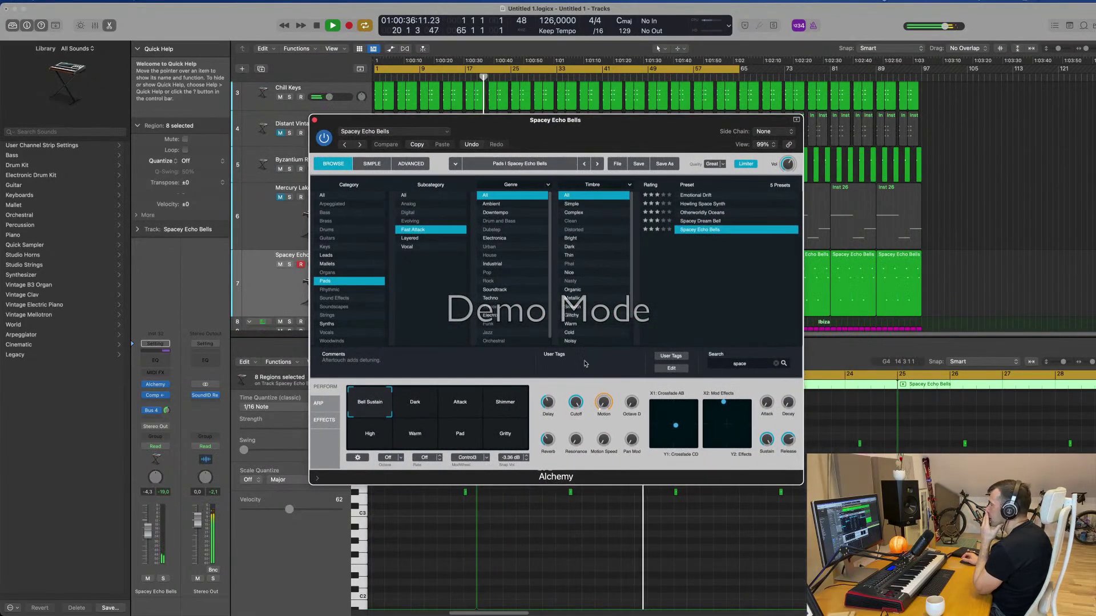
click(414, 409)
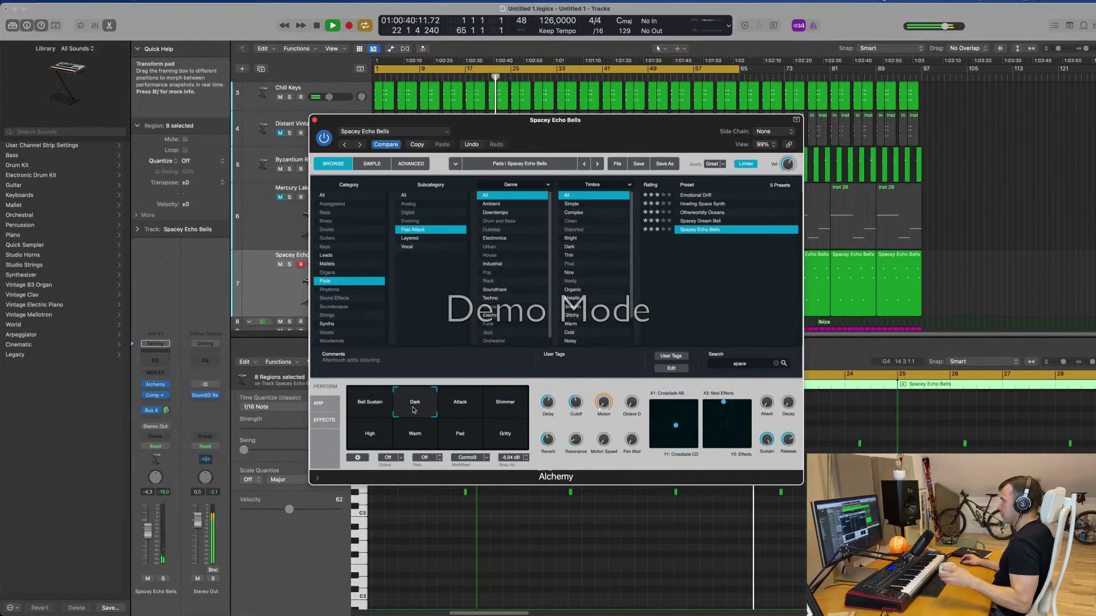
click(455, 407)
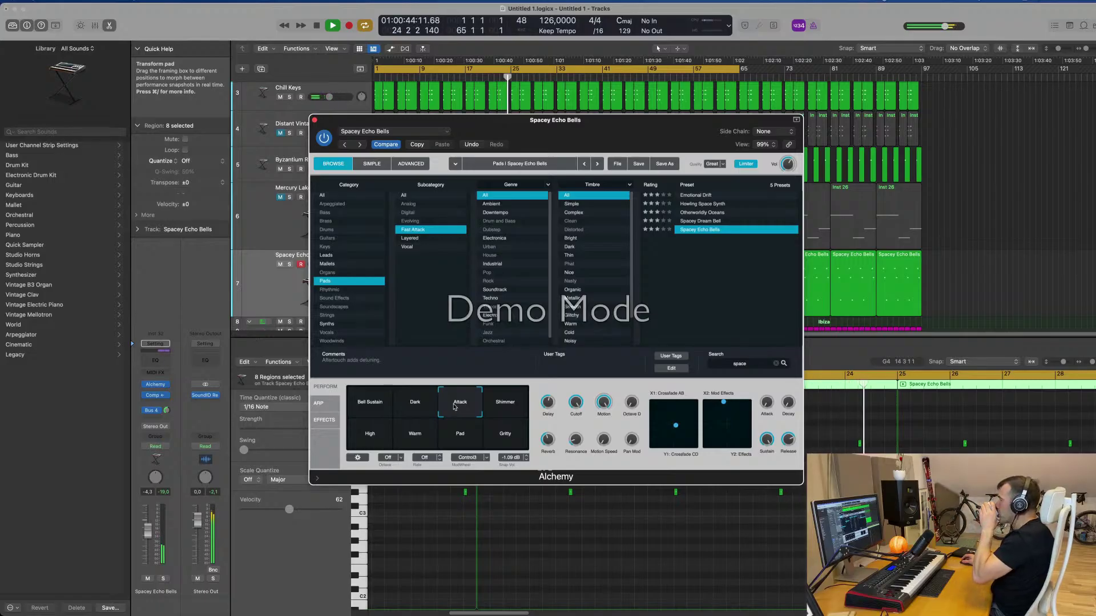
click(493, 403)
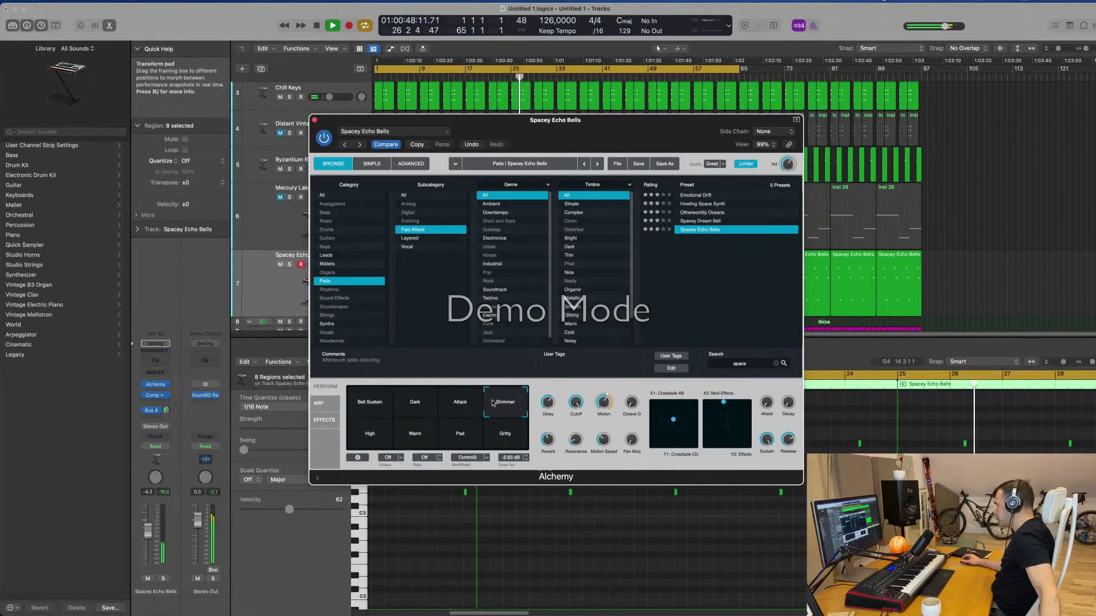
click(385, 438)
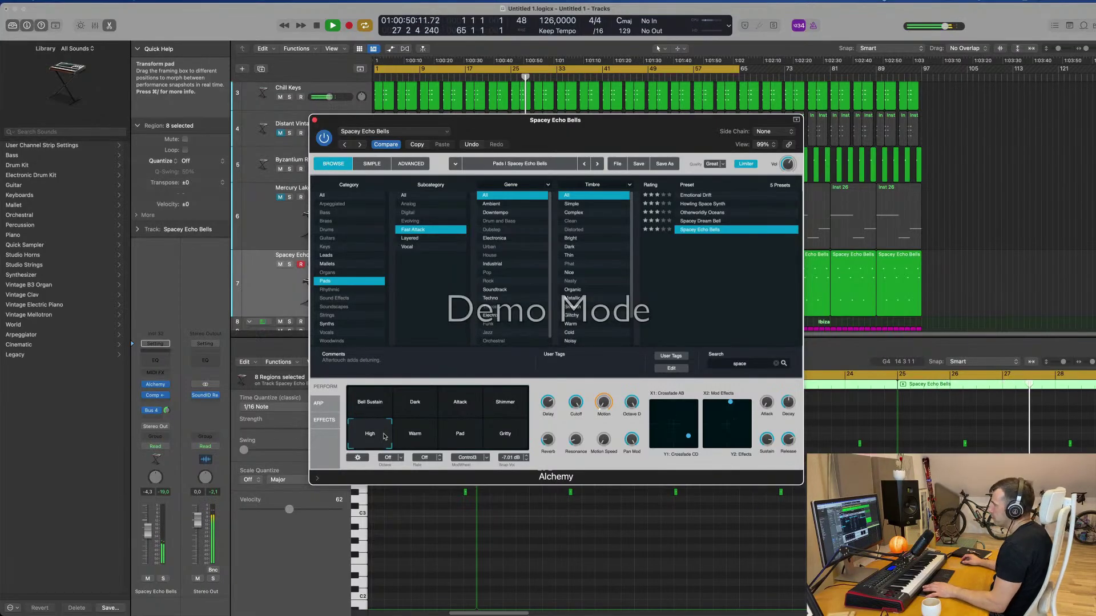
click(422, 437)
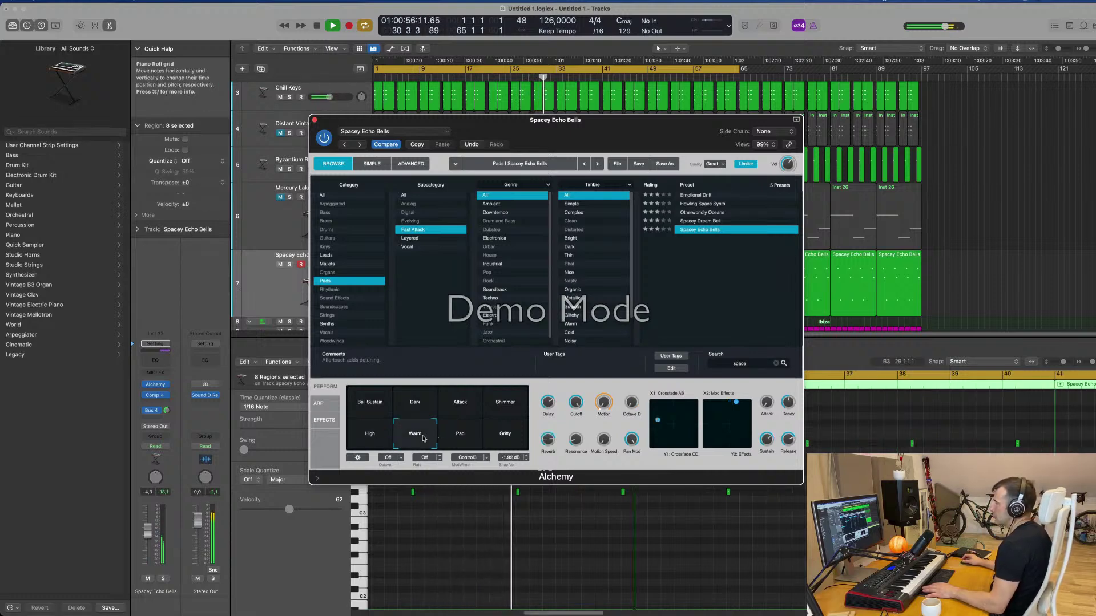
click(450, 438)
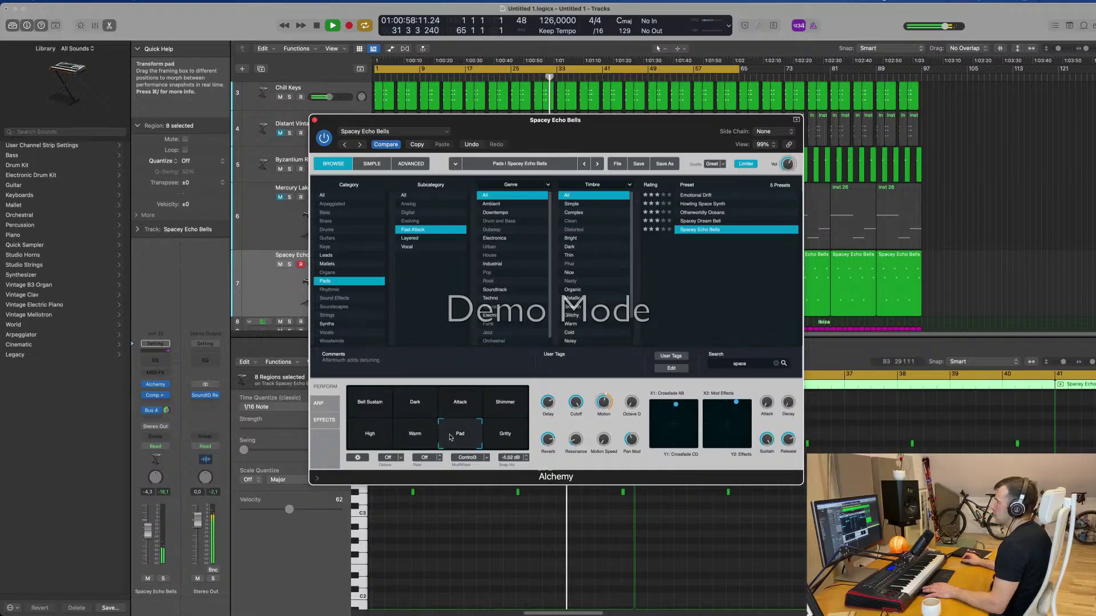
click(506, 438)
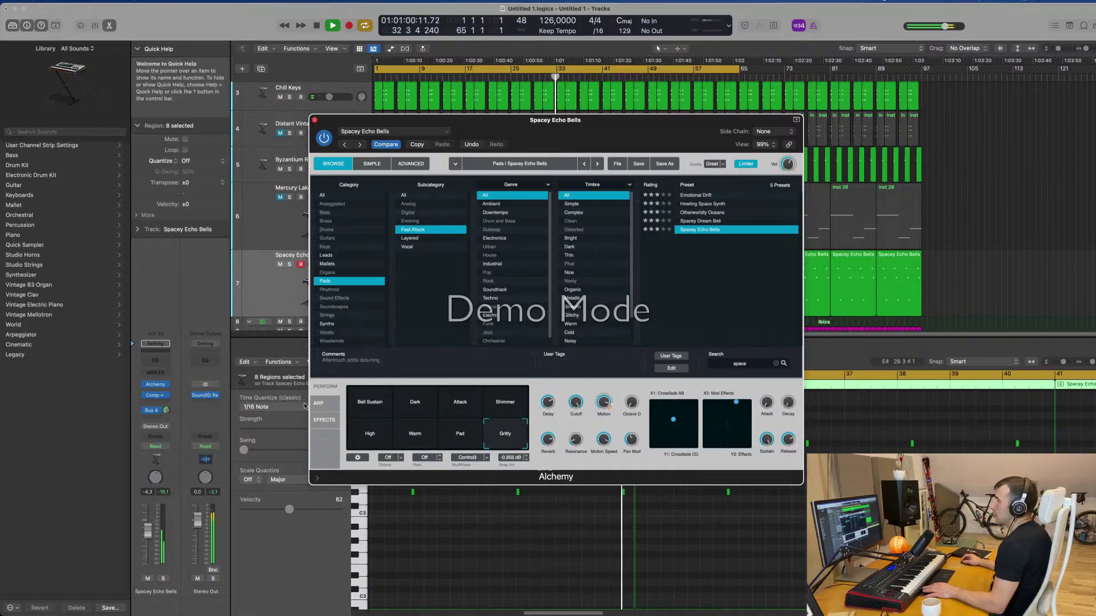
click(373, 407)
- Replay the arrangement from bar 1 and fine-tune the Bus 4 send level on the Spacey Echo Bells track
key(Return)
key(space)
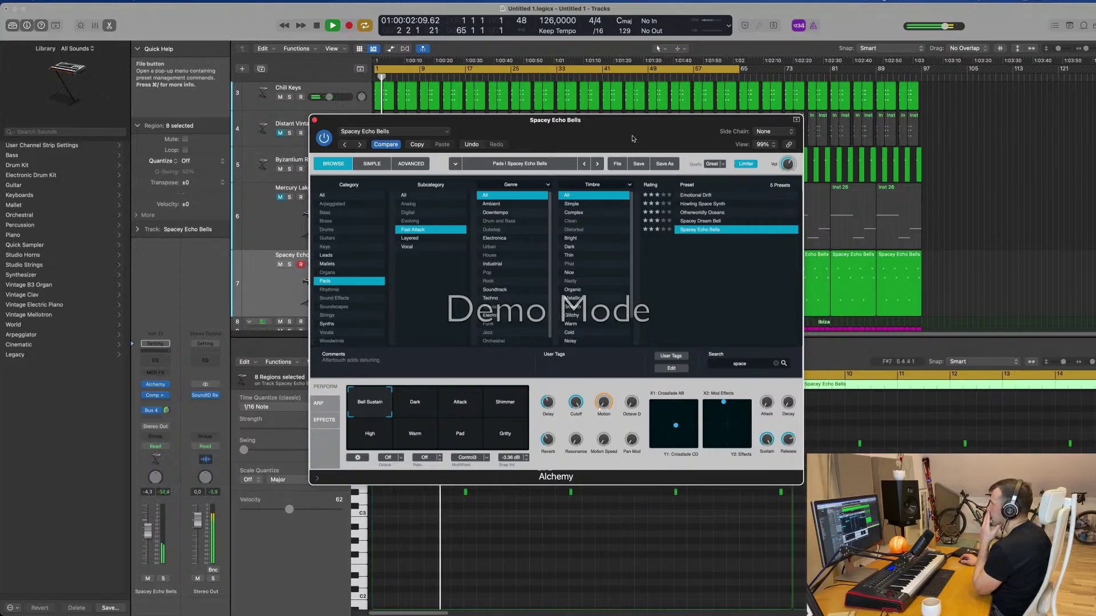
drag(641, 137, 725, 161)
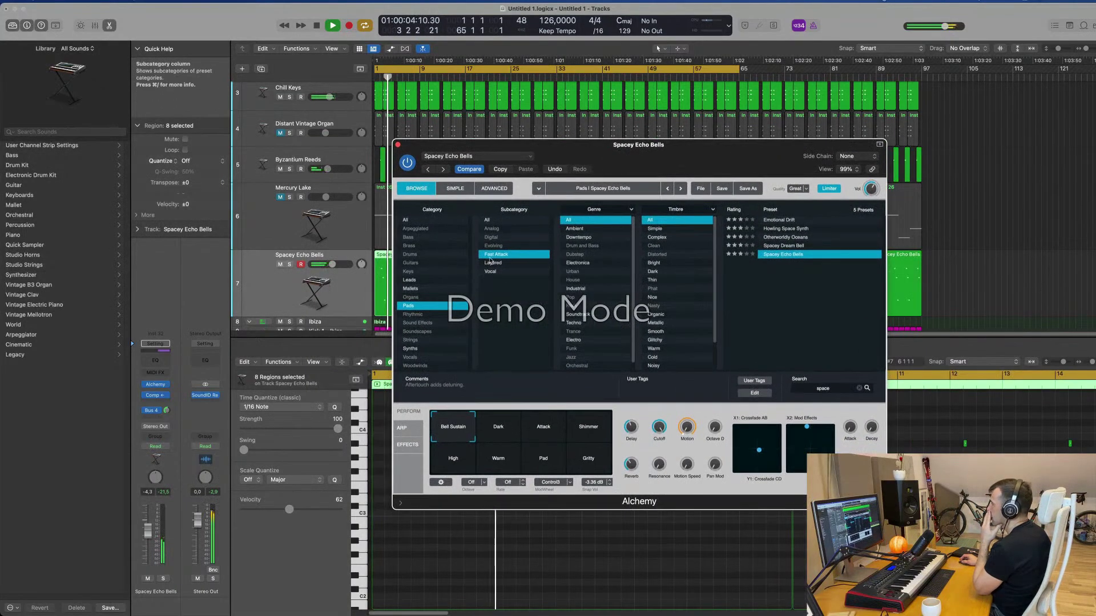
click(167, 412)
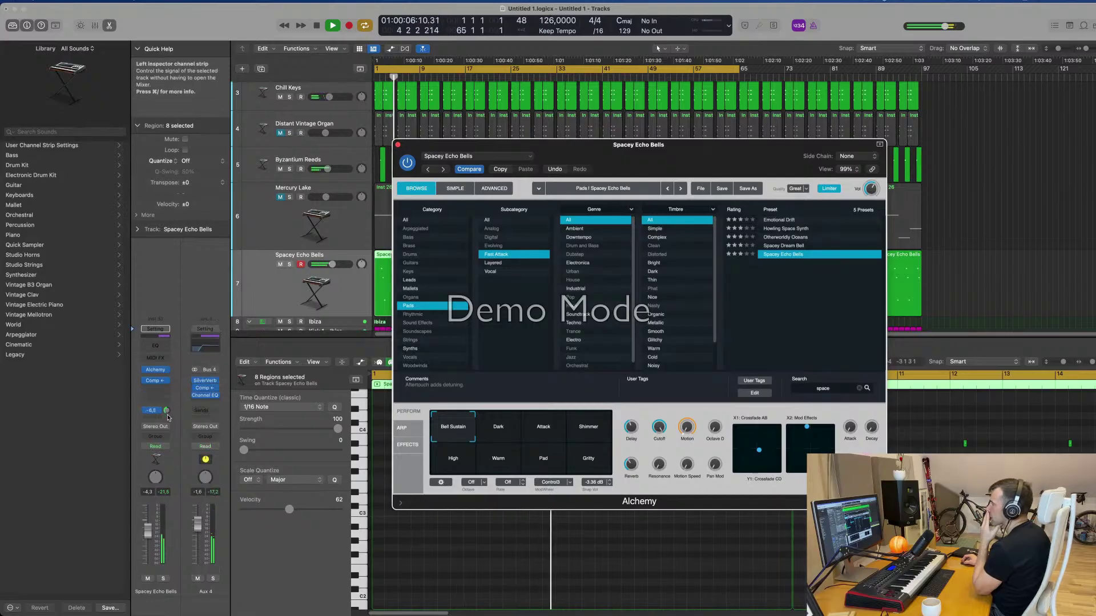
drag(167, 412, 167, 410)
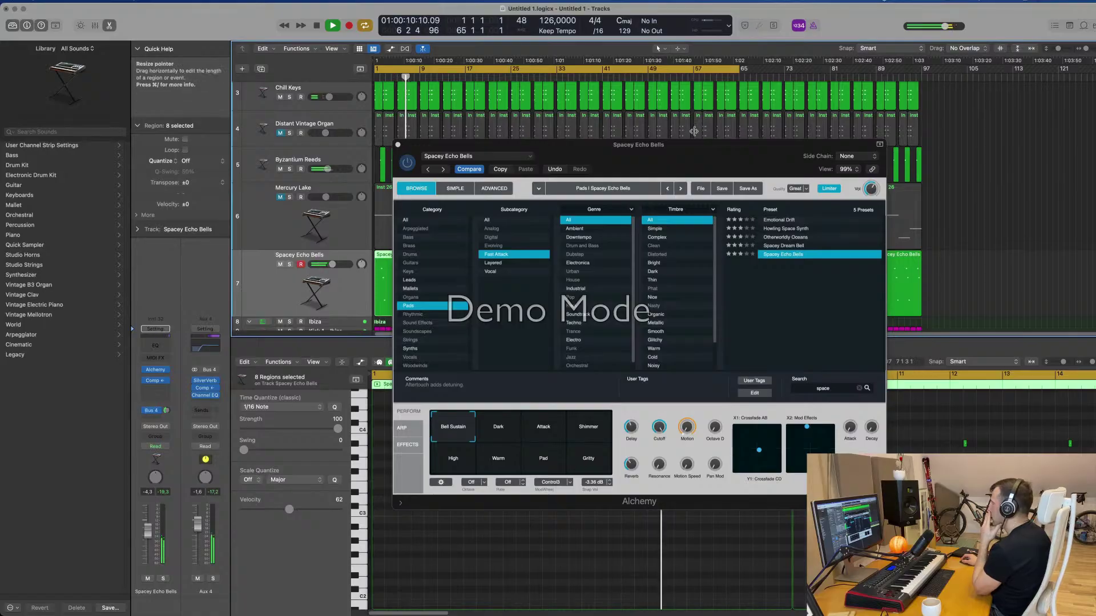
- Adjust the Cutoff and Motion controls of the Bell Sustain sound in Alchemy and test its Octave D control
drag(693, 145, 660, 140)
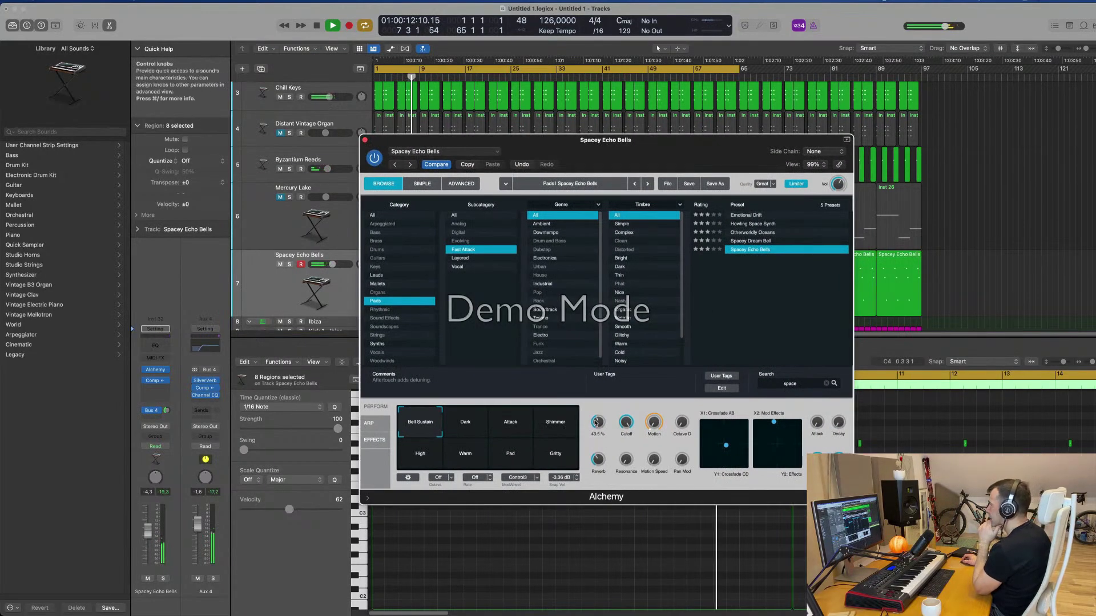
drag(626, 422, 628, 431)
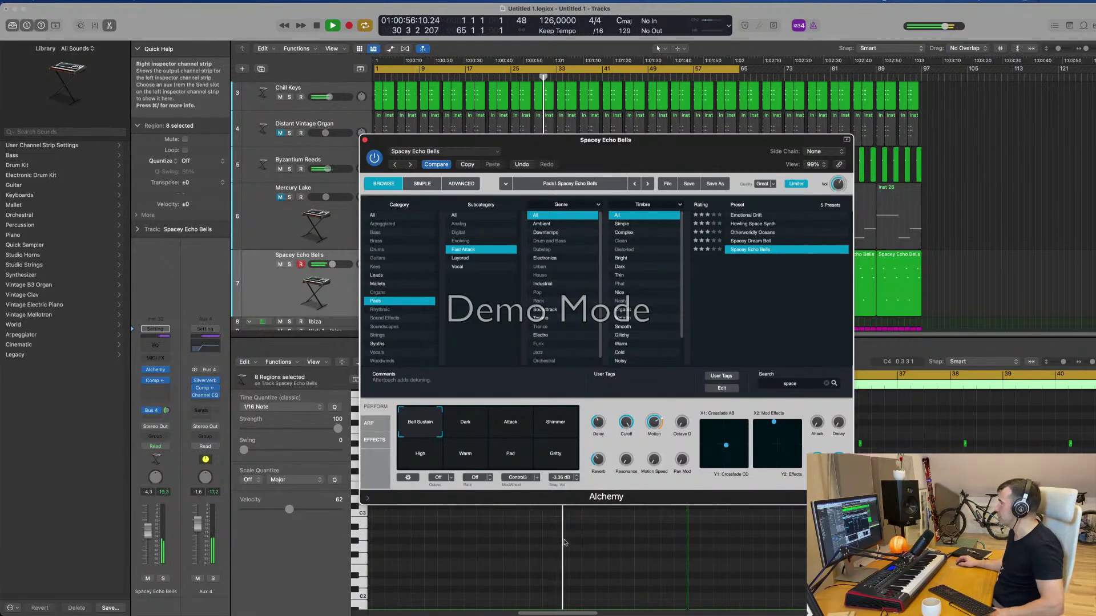
drag(696, 143, 781, 85)
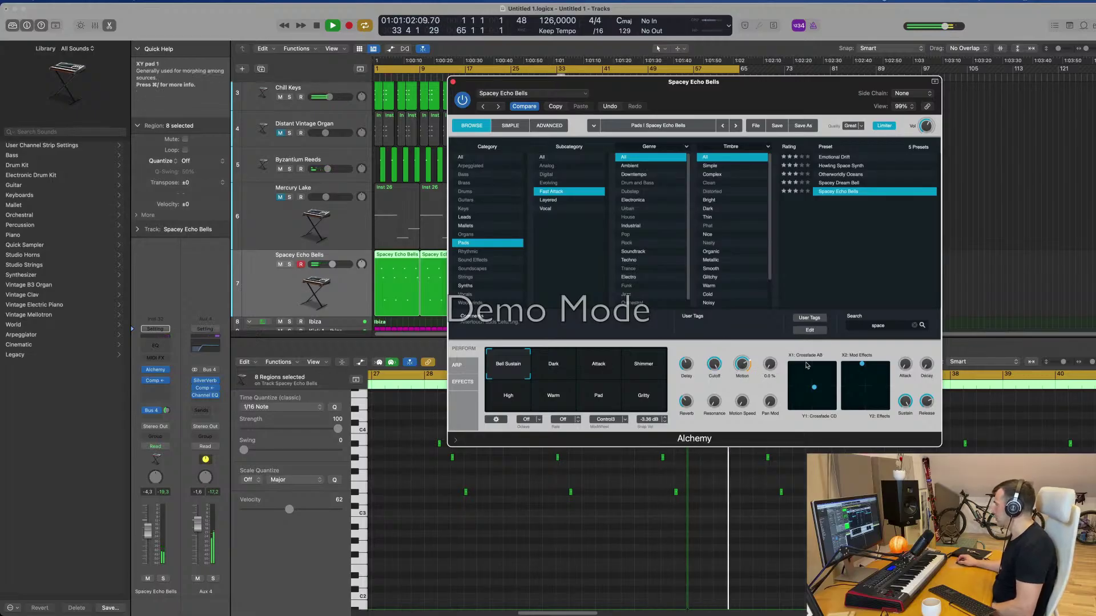
drag(772, 364, 772, 360)
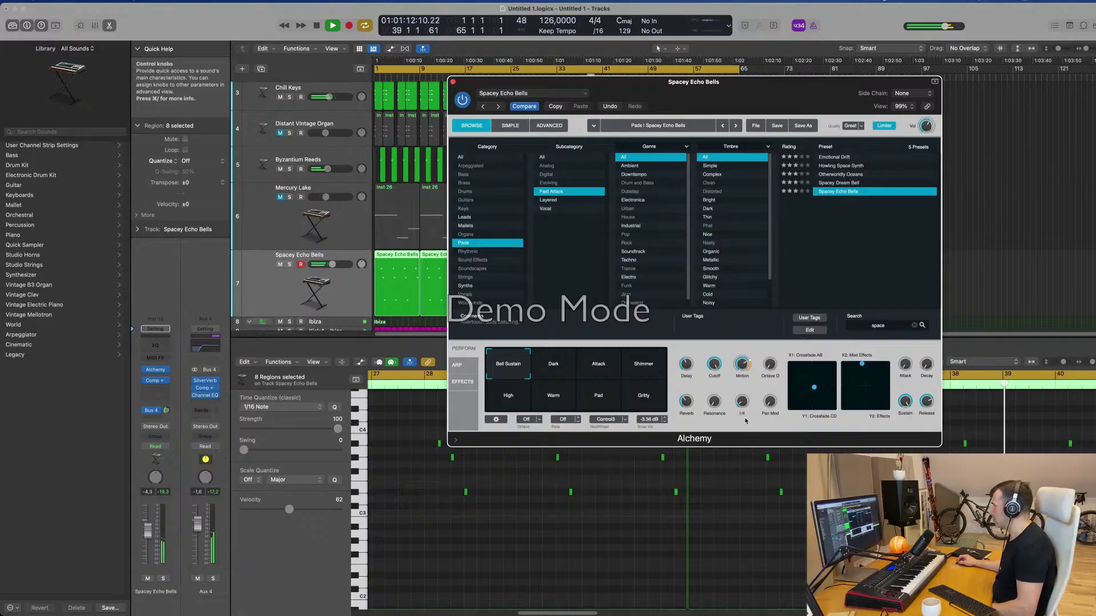
- Try different Motion Speed divisions for the bell sound in Alchemy and raise Pan Mod to about 50%
drag(750, 375, 745, 405)
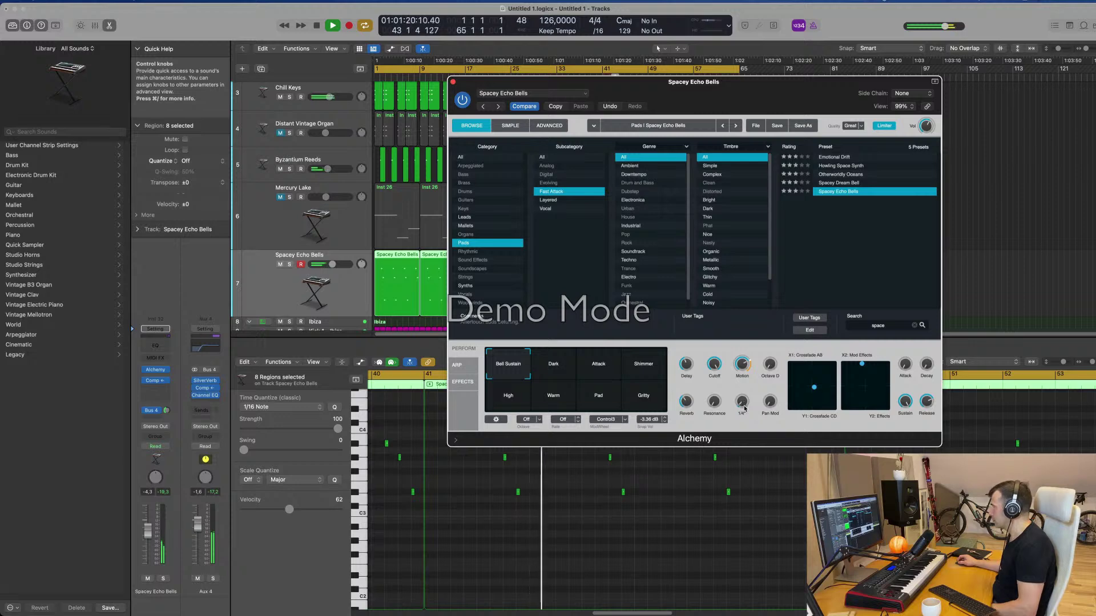
drag(749, 406, 746, 412)
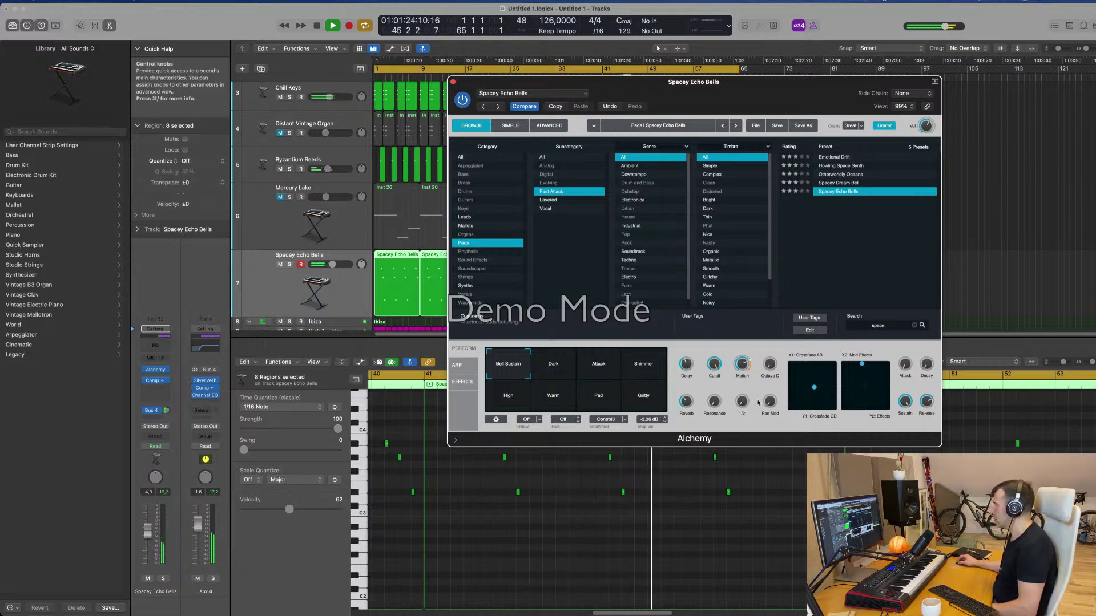
drag(772, 376, 770, 398)
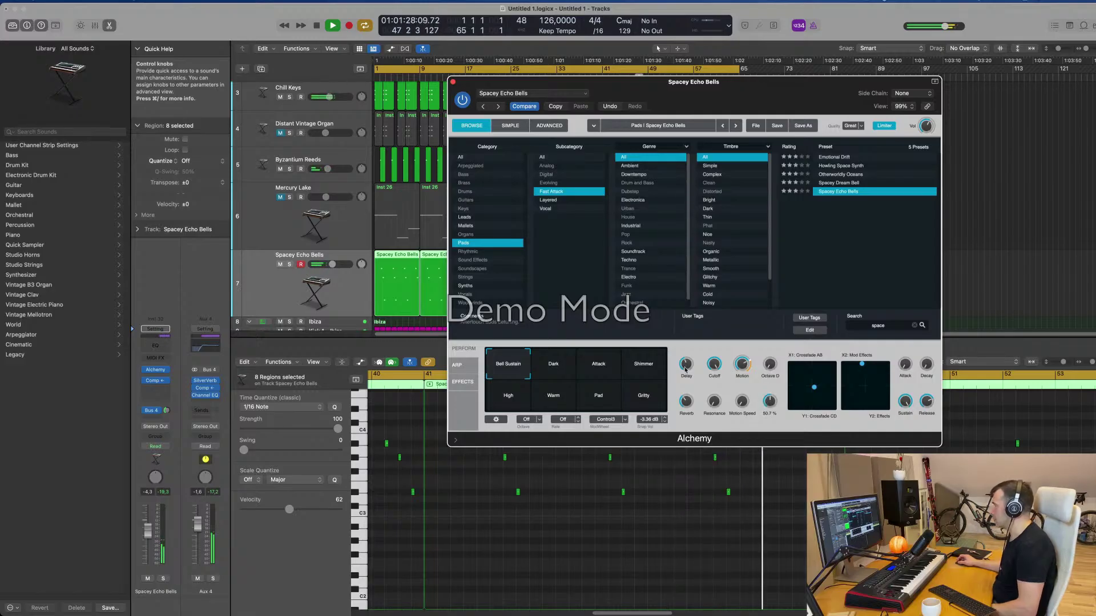
- Raise the Spacey Echo Bells track volume to about -2.6 dB and set Alchemy's Reverb to about 49%
drag(148, 531, 148, 524)
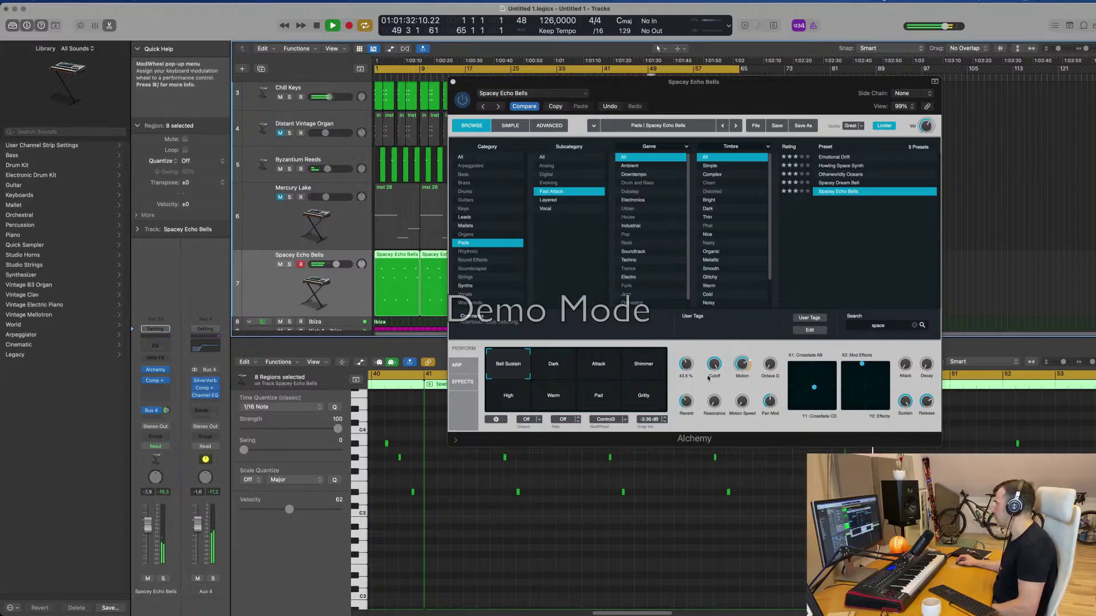
click(690, 389)
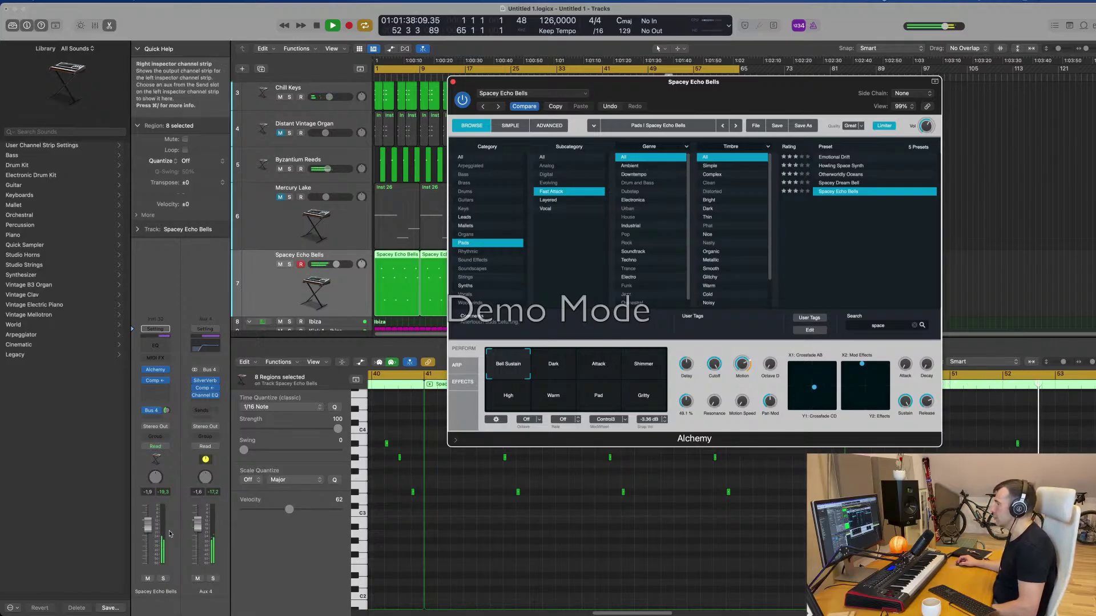
drag(152, 530, 151, 531)
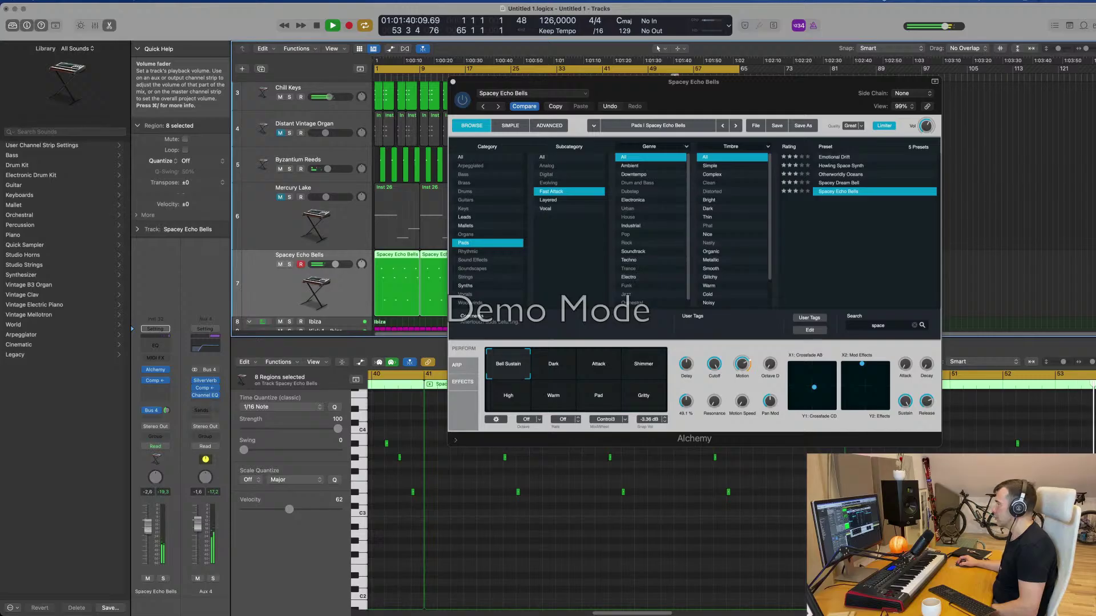
drag(802, 95, 786, 103)
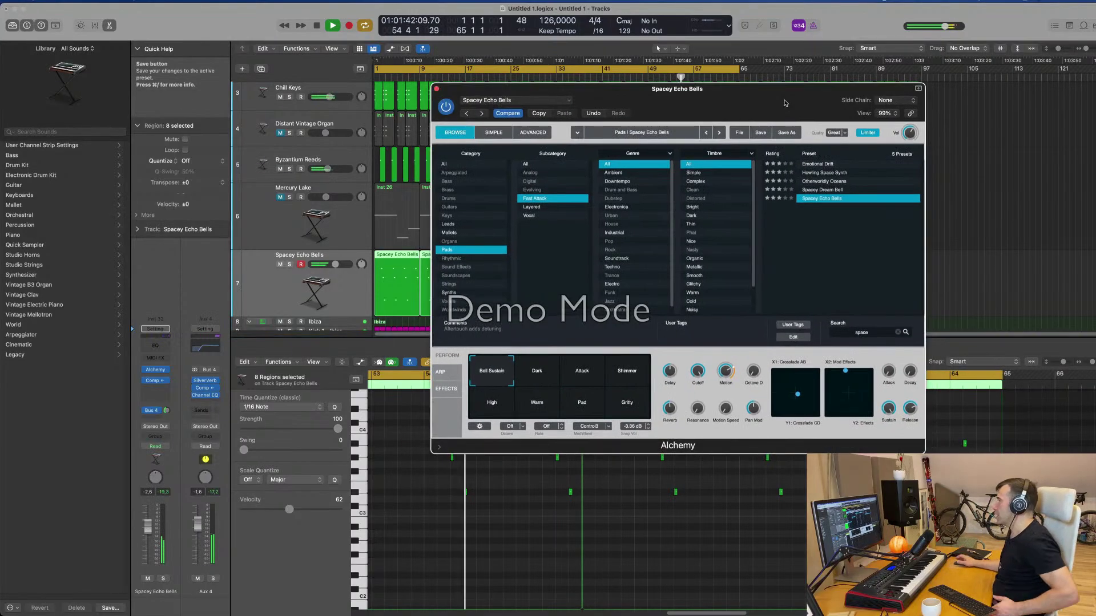